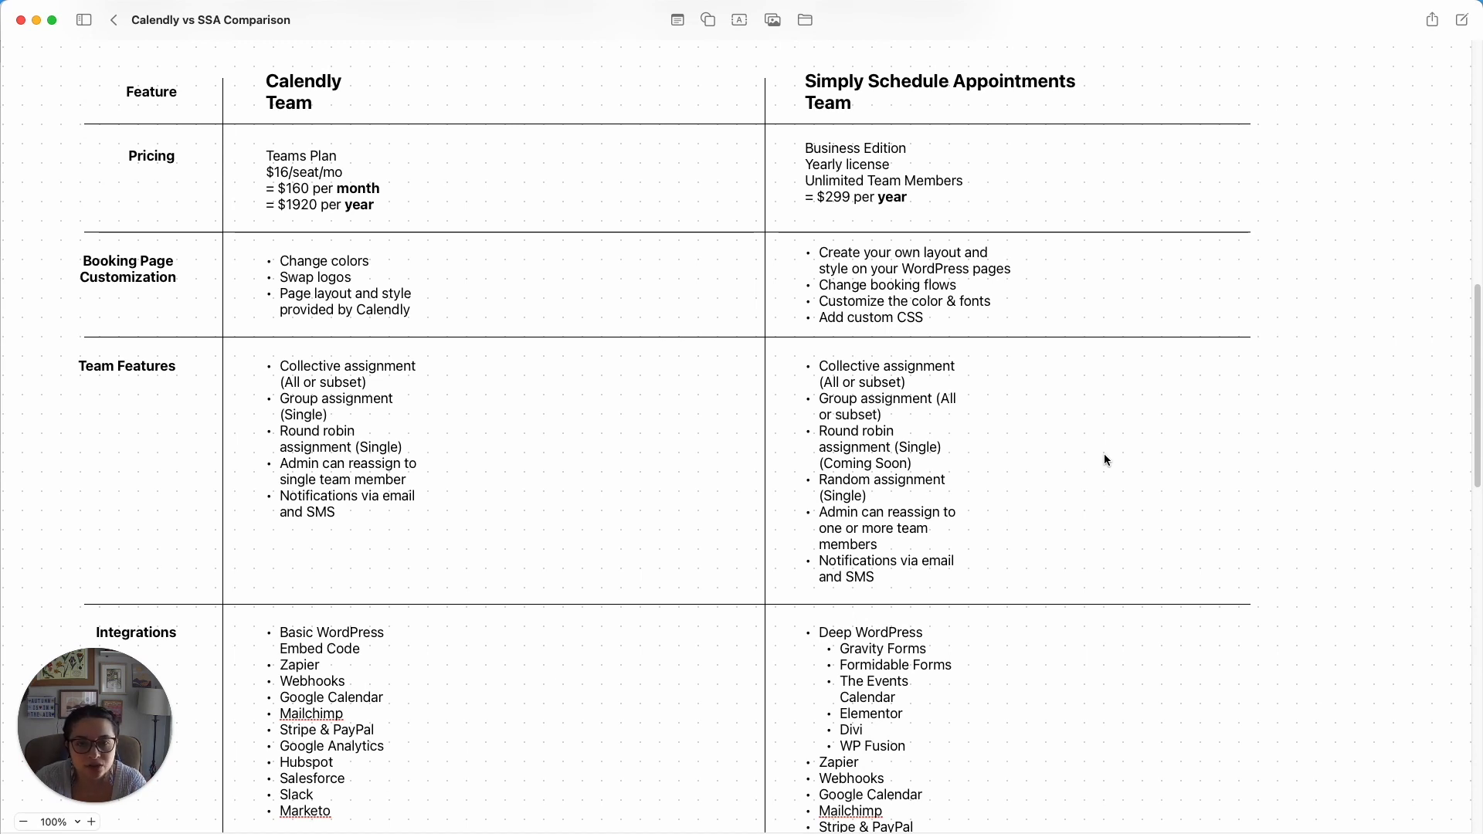
# Review the pricing, booking page customization and team features rows, examining Calendly's team features list
pyautogui.scroll(-2, 1106, 460)
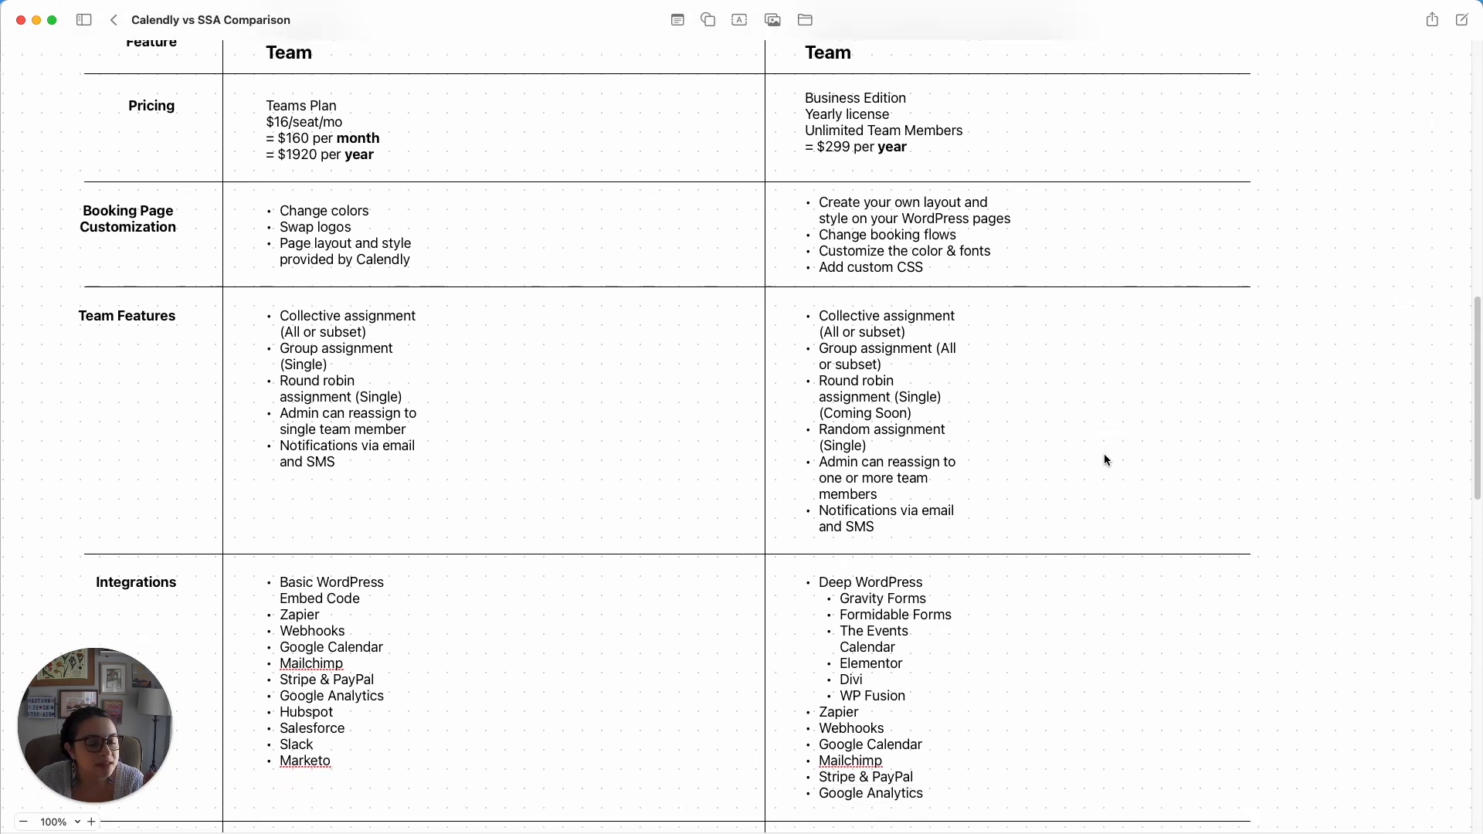
pyautogui.scroll(-1, 1106, 459)
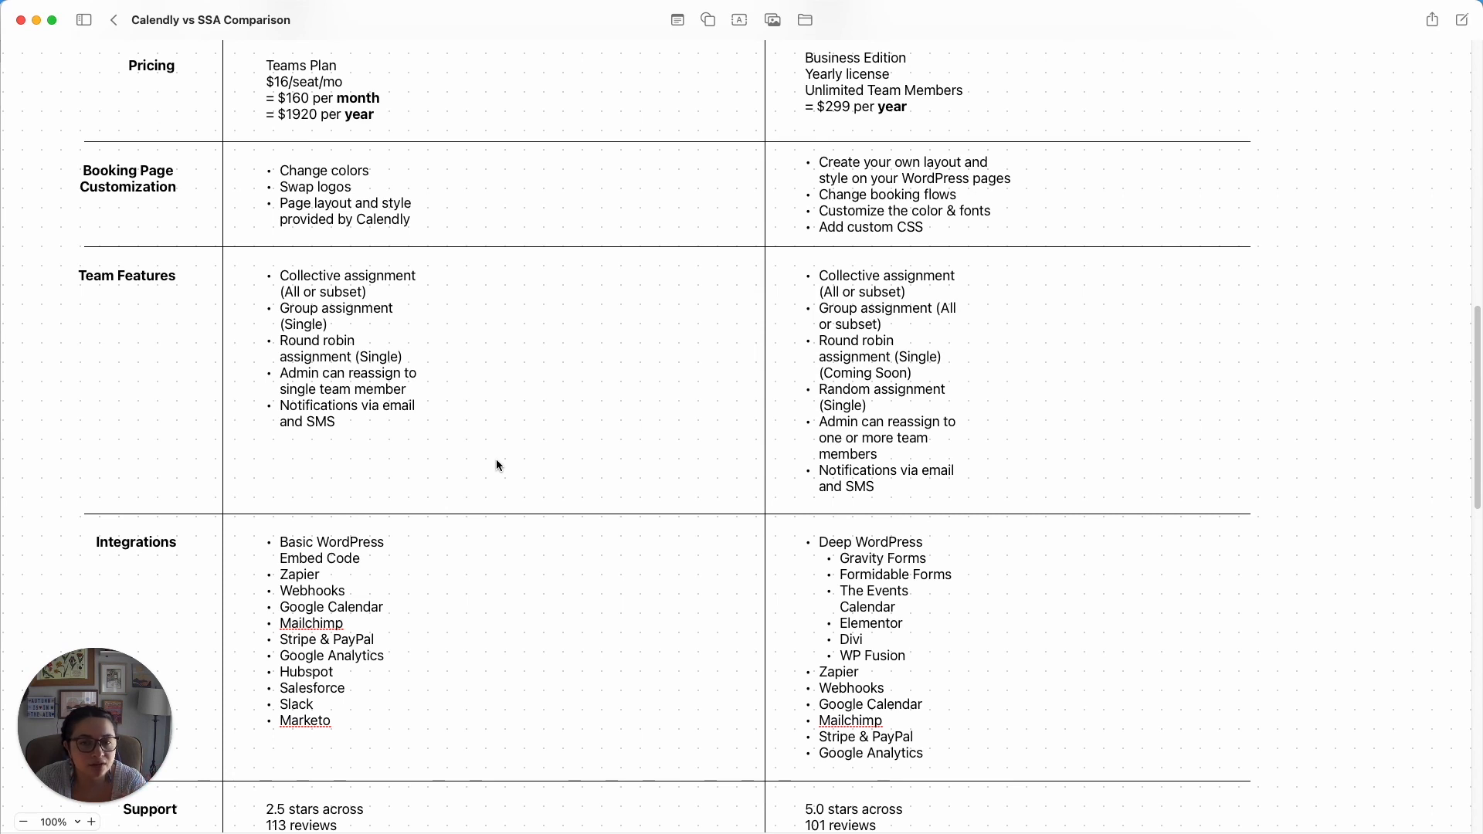
pyautogui.click(293, 300)
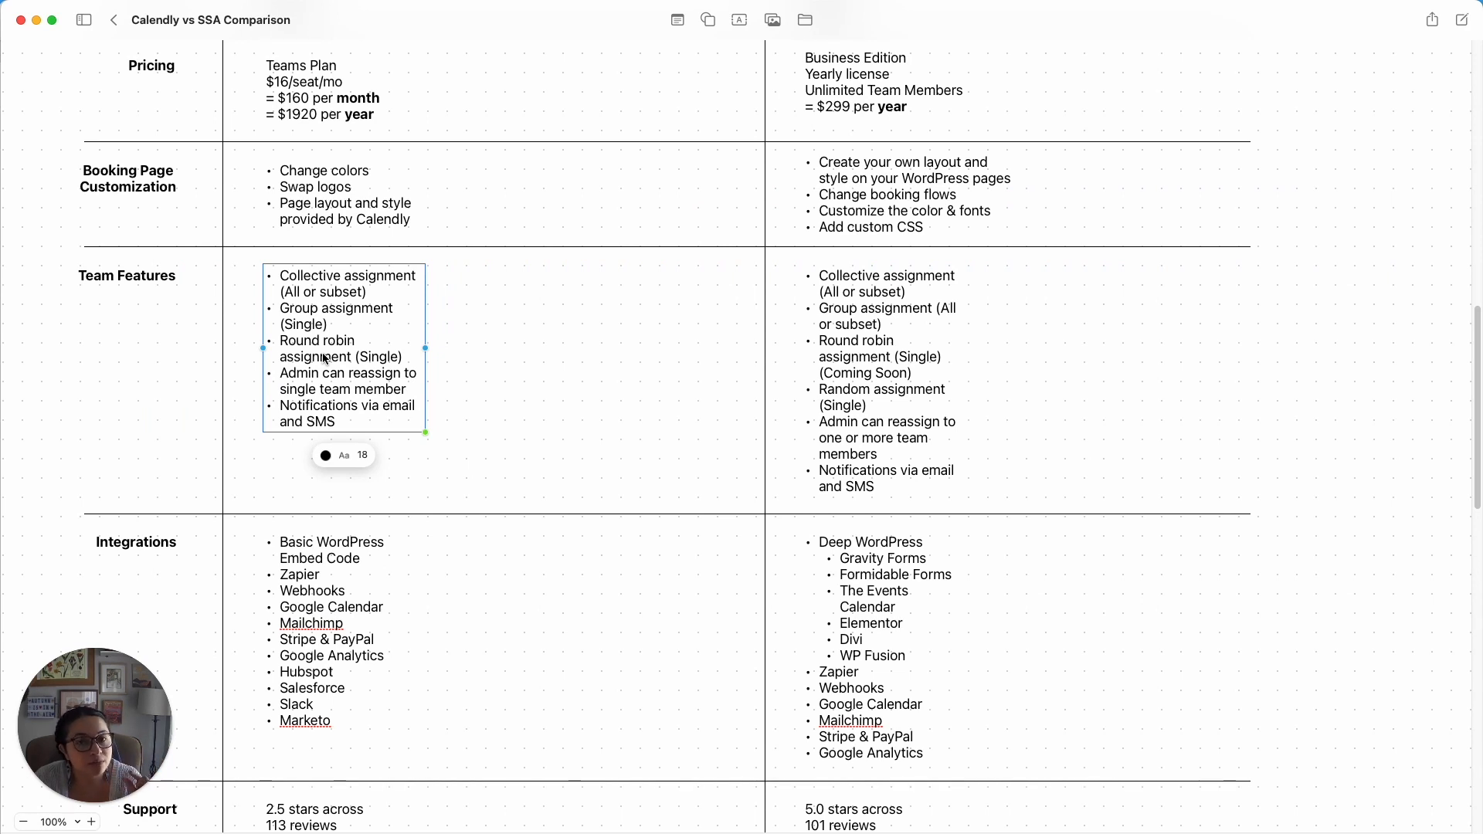
pyautogui.click(313, 395)
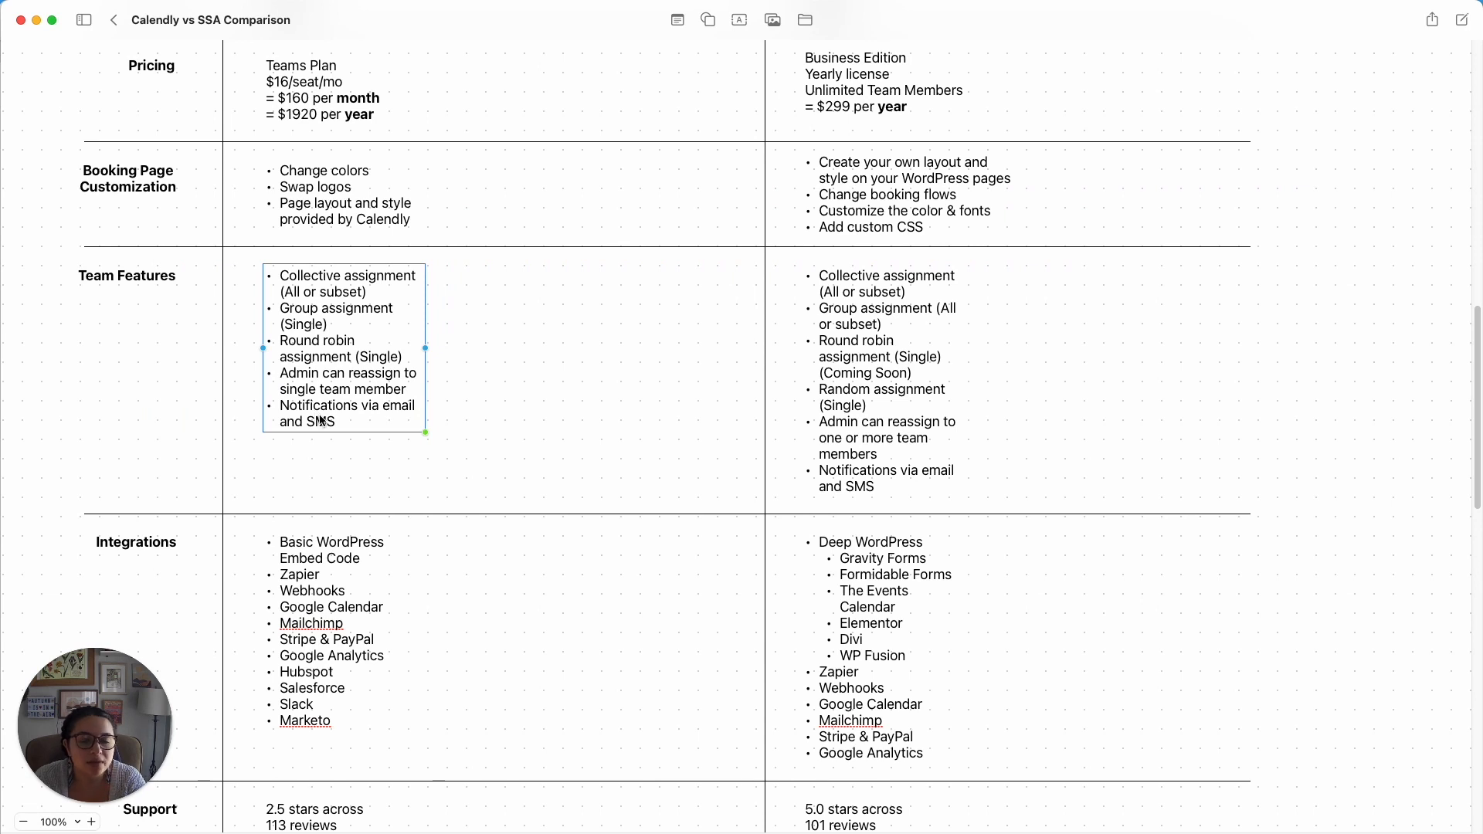
# Add the bullet "Resources (coming soon)" to the end of the Simply Schedule Appointments team features list
pyautogui.scroll(-1, 873, 424)
pyautogui.click(873, 424)
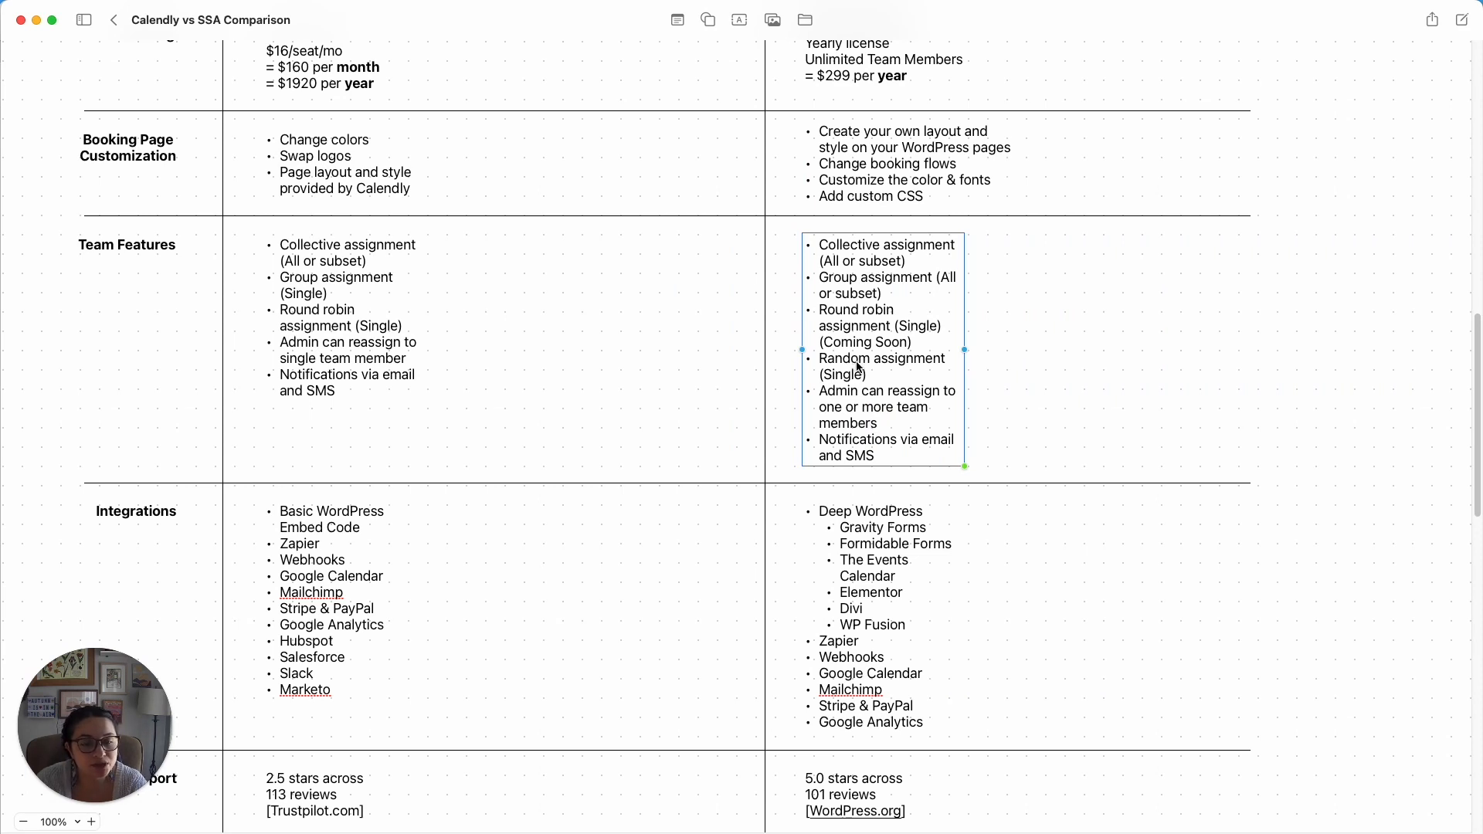
pyautogui.click(869, 459)
pyautogui.press('Return')
pyautogui.write('Resources')
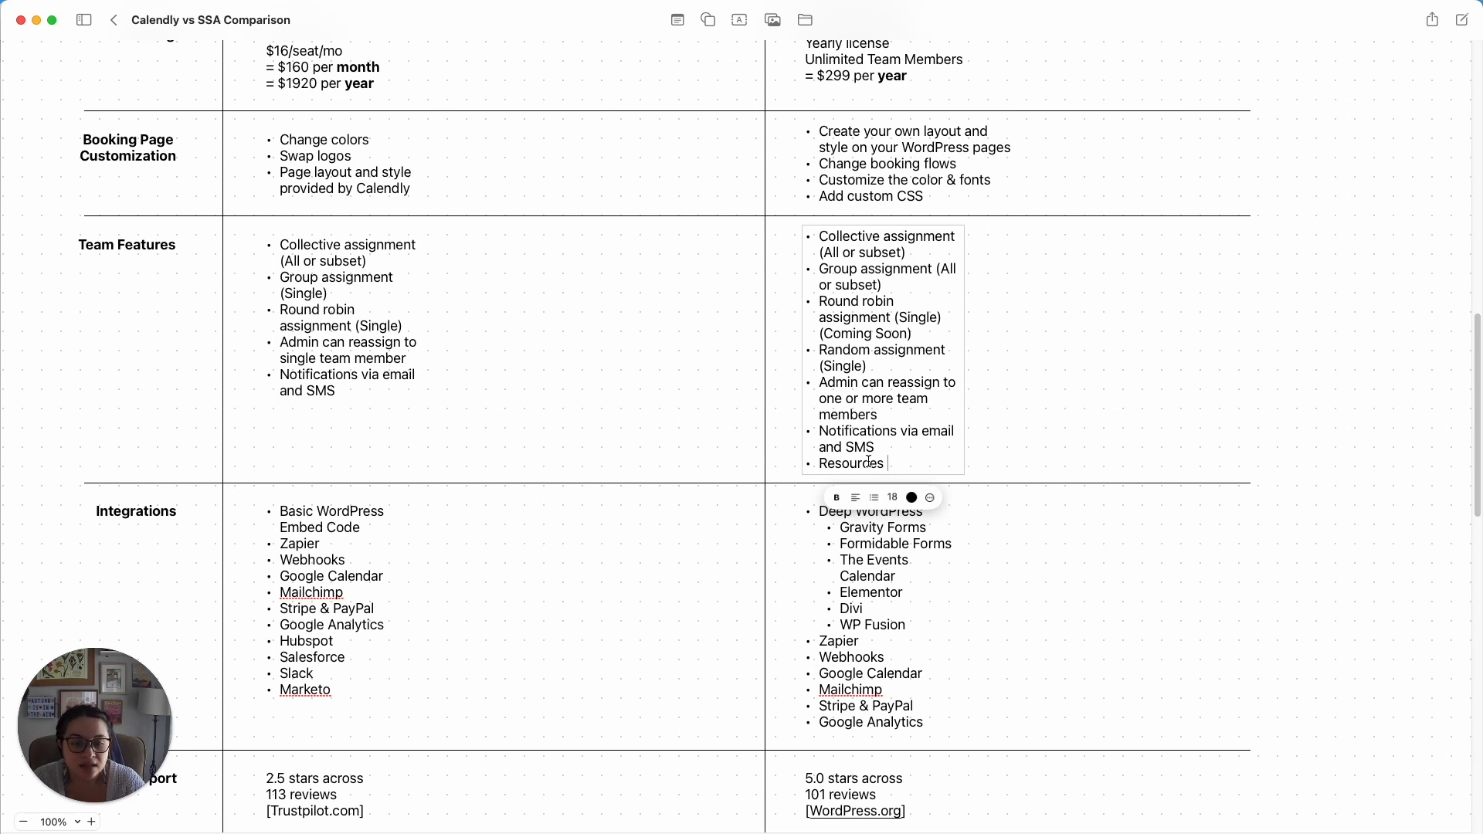
pyautogui.write('(coming soon)')
pyautogui.scroll(-5, 683, 559)
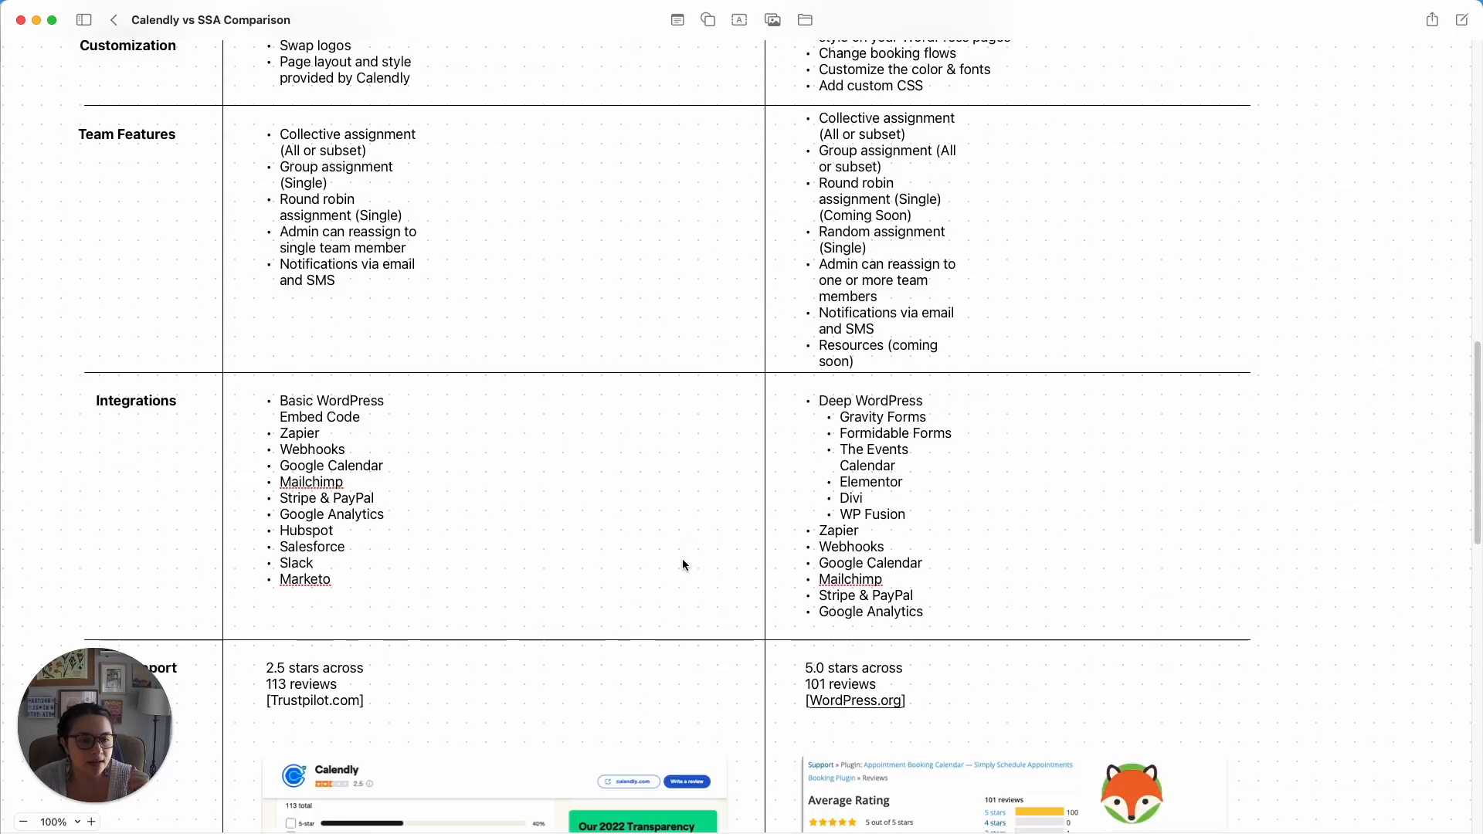
pyautogui.click(682, 559)
# Compare the Integrations and Support rows for both products, including the review screenshots
pyautogui.scroll(-1, 682, 565)
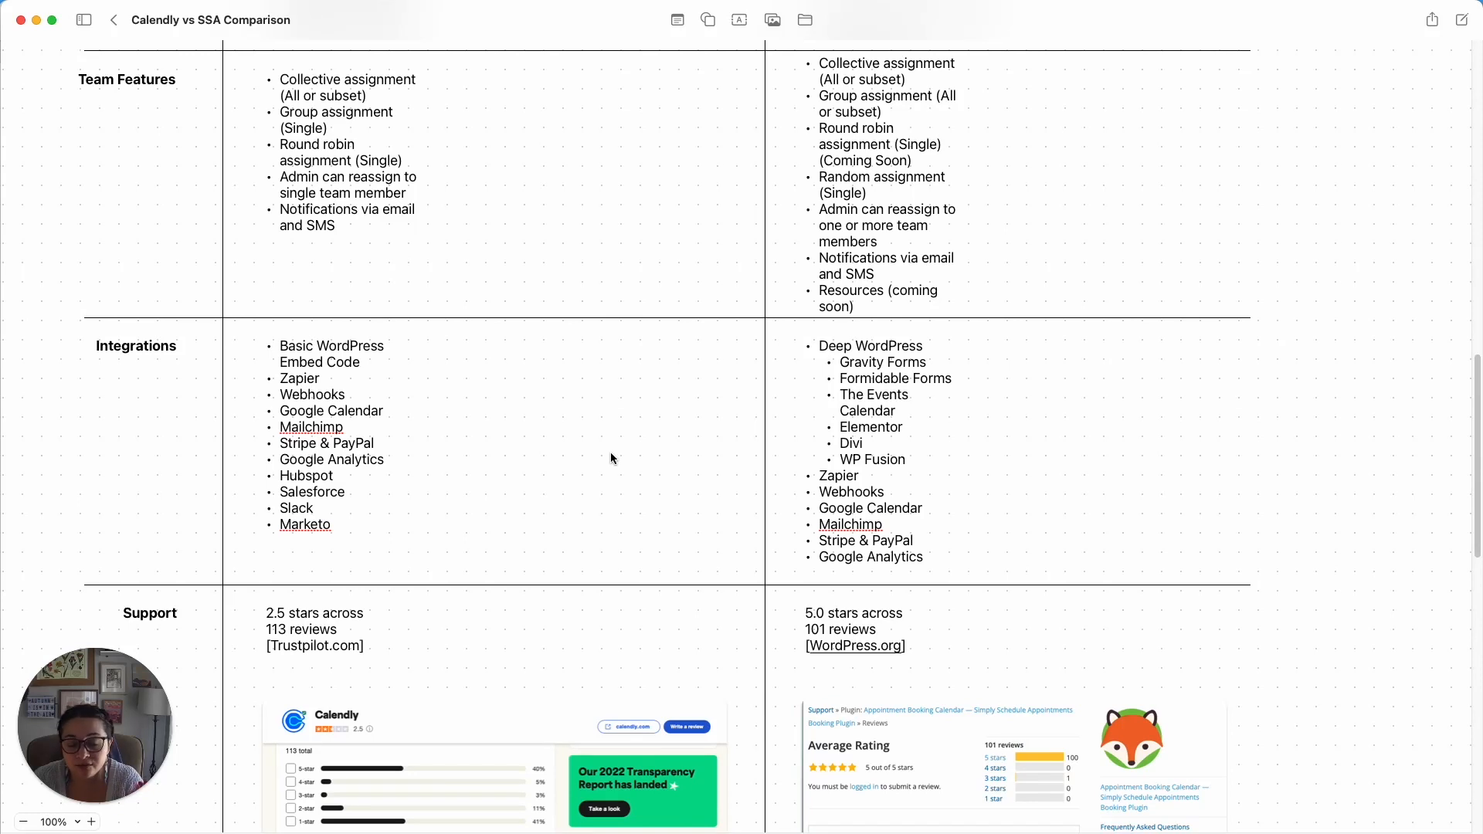
pyautogui.scroll(-1, 611, 459)
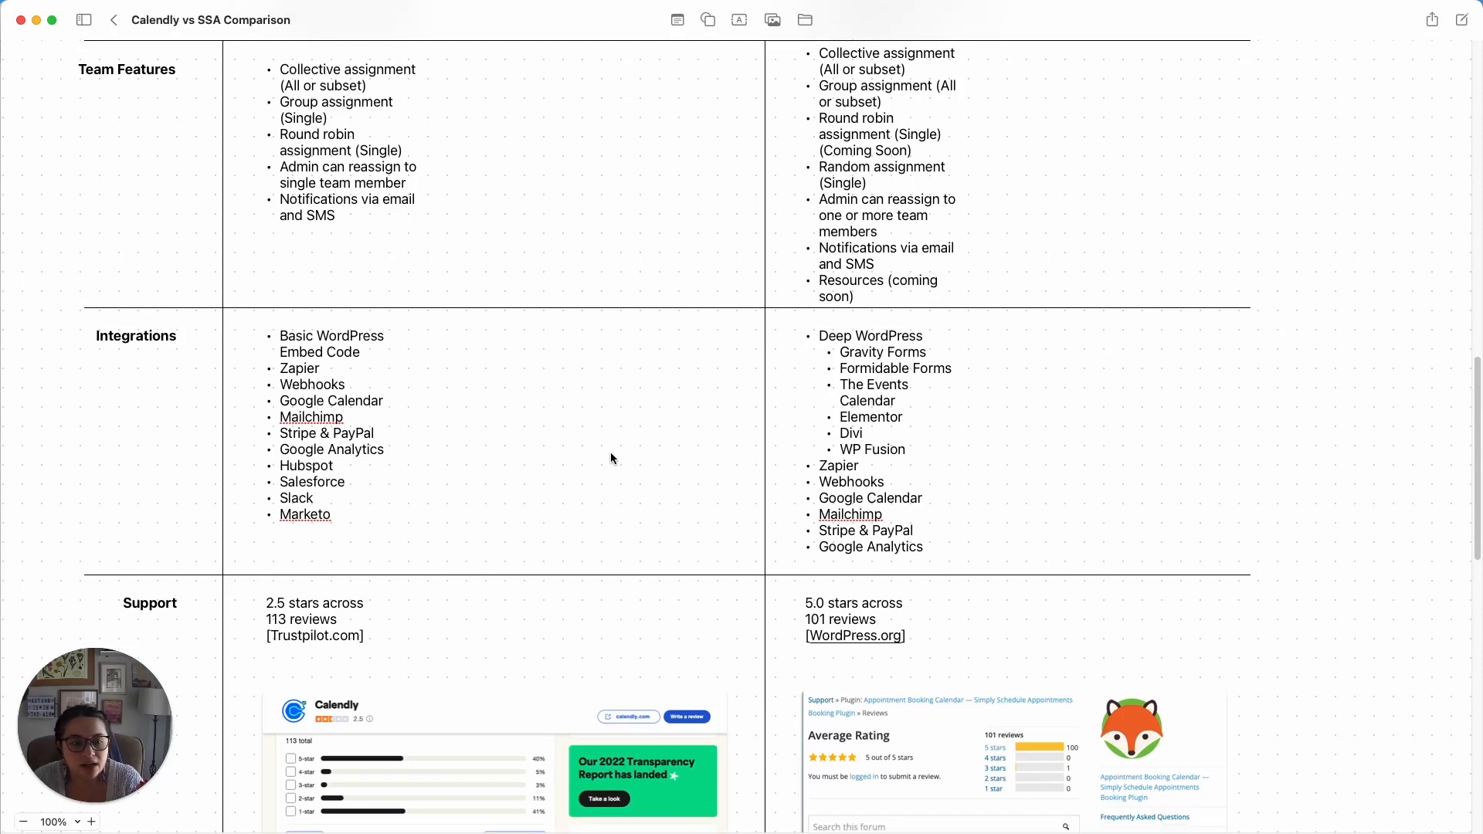
pyautogui.scroll(-1, 610, 459)
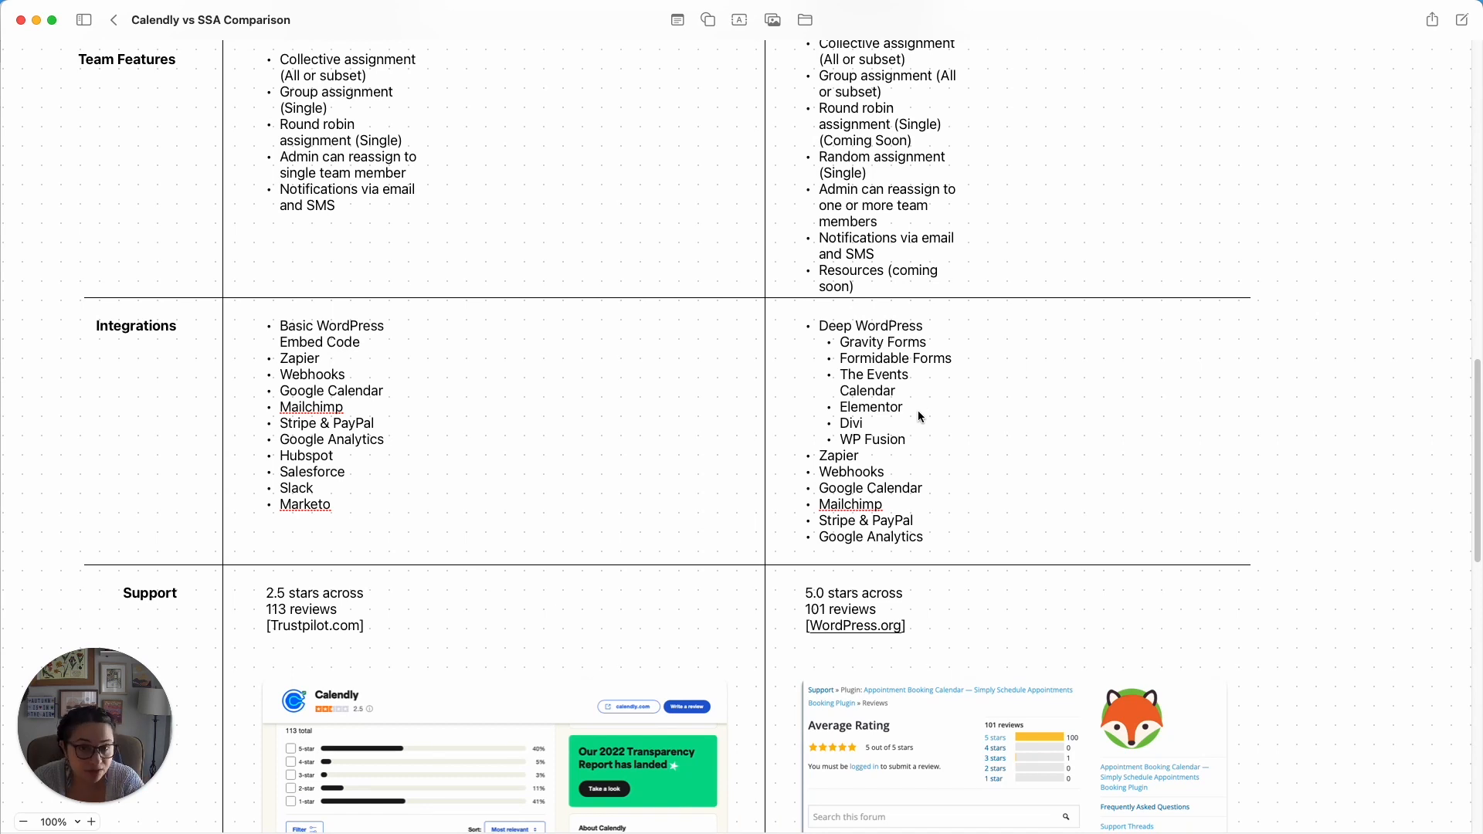
pyautogui.scroll(-1, 918, 412)
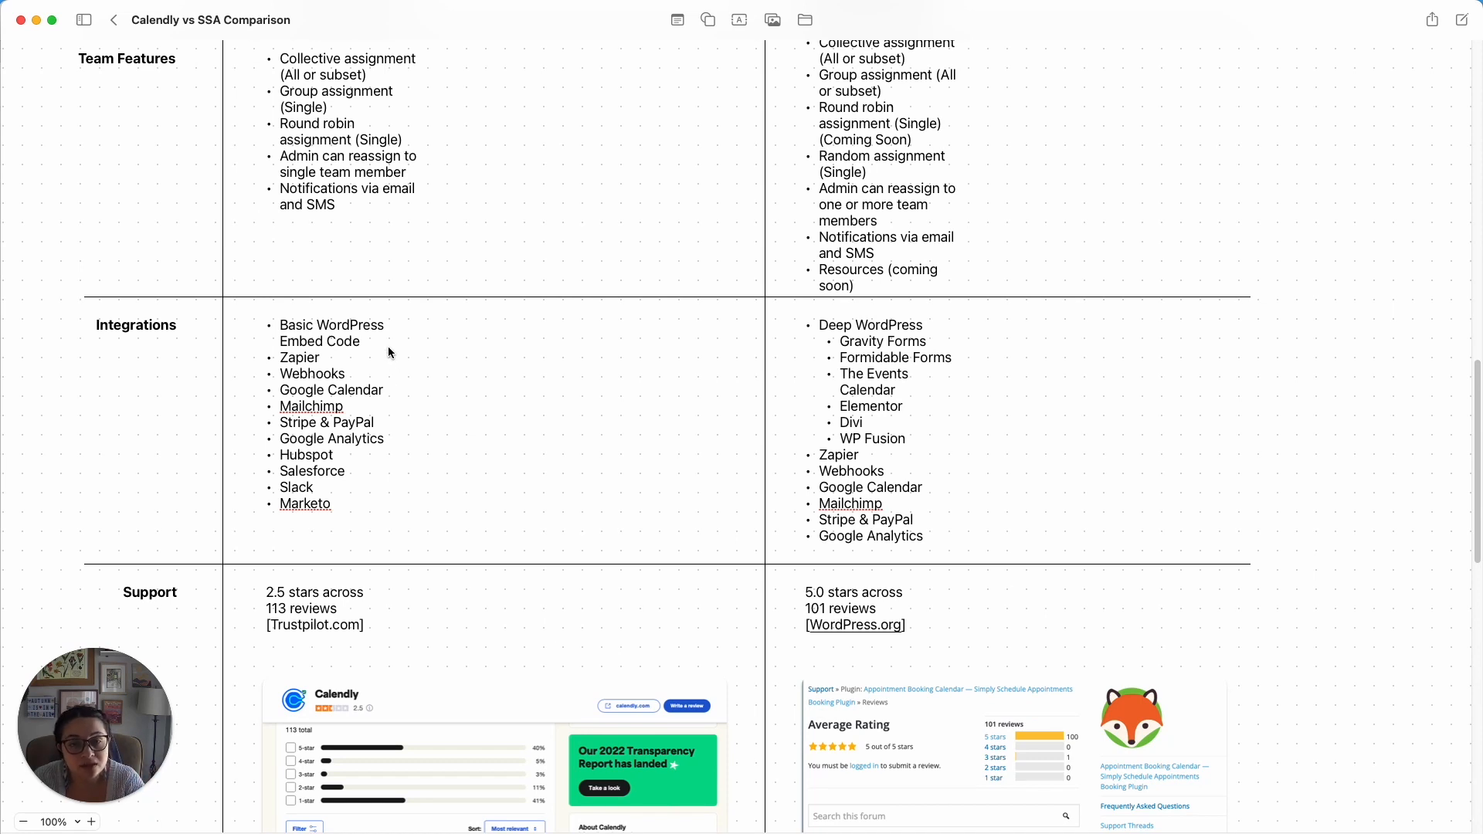
pyautogui.scroll(-1, 389, 352)
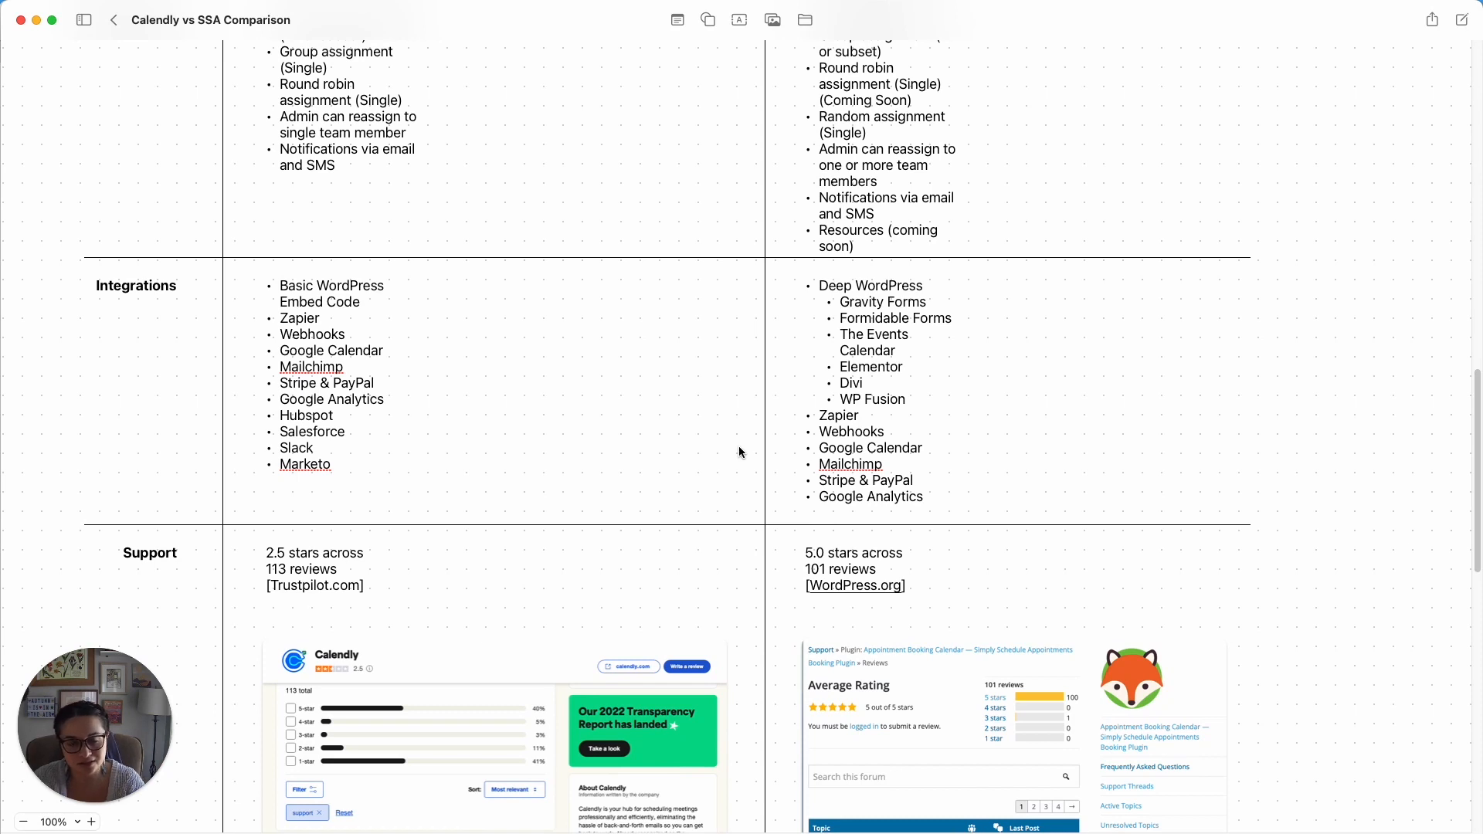
pyautogui.scroll(-5, 702, 486)
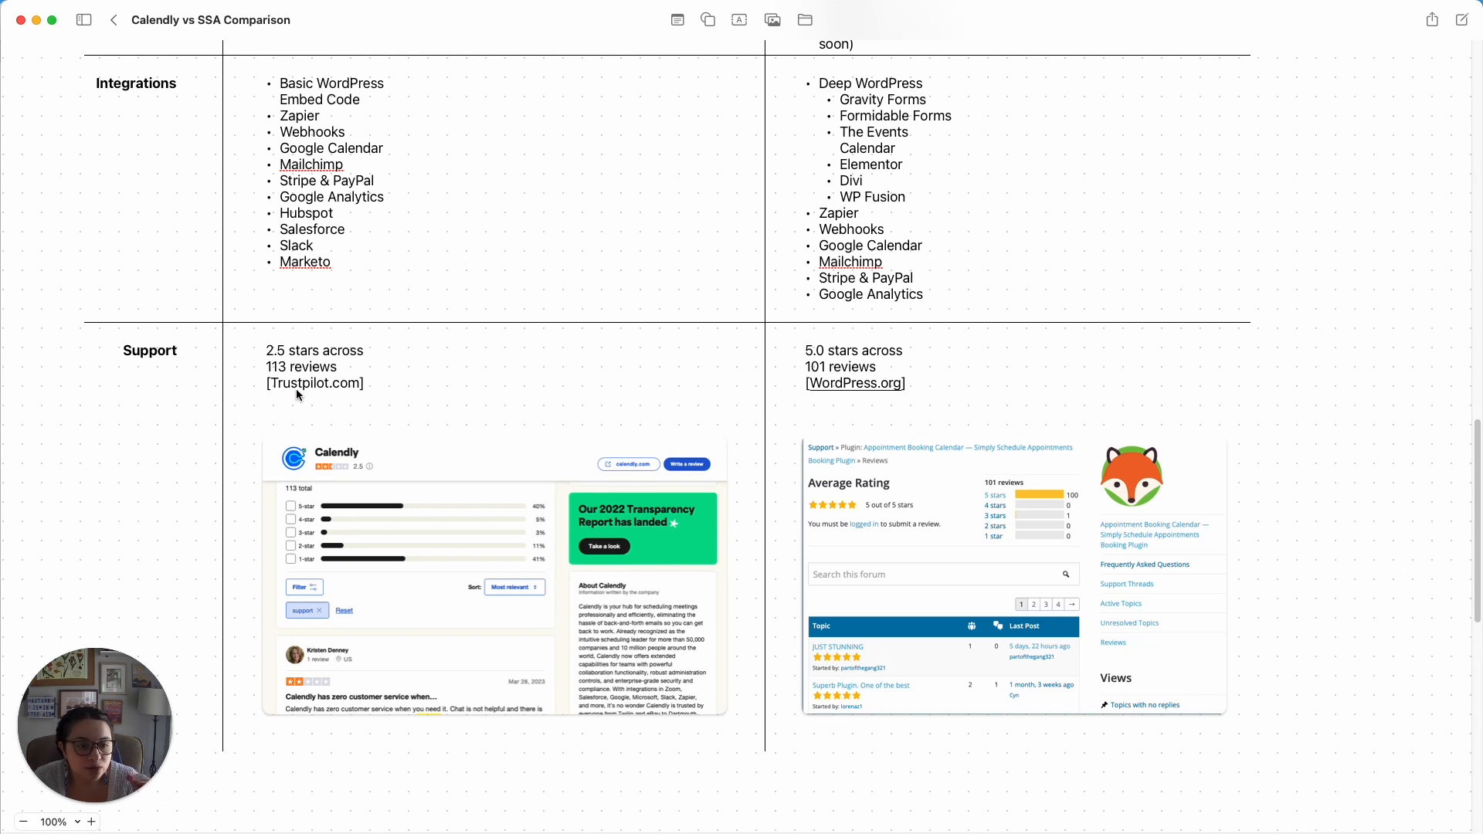
pyautogui.scroll(-1, 301, 398)
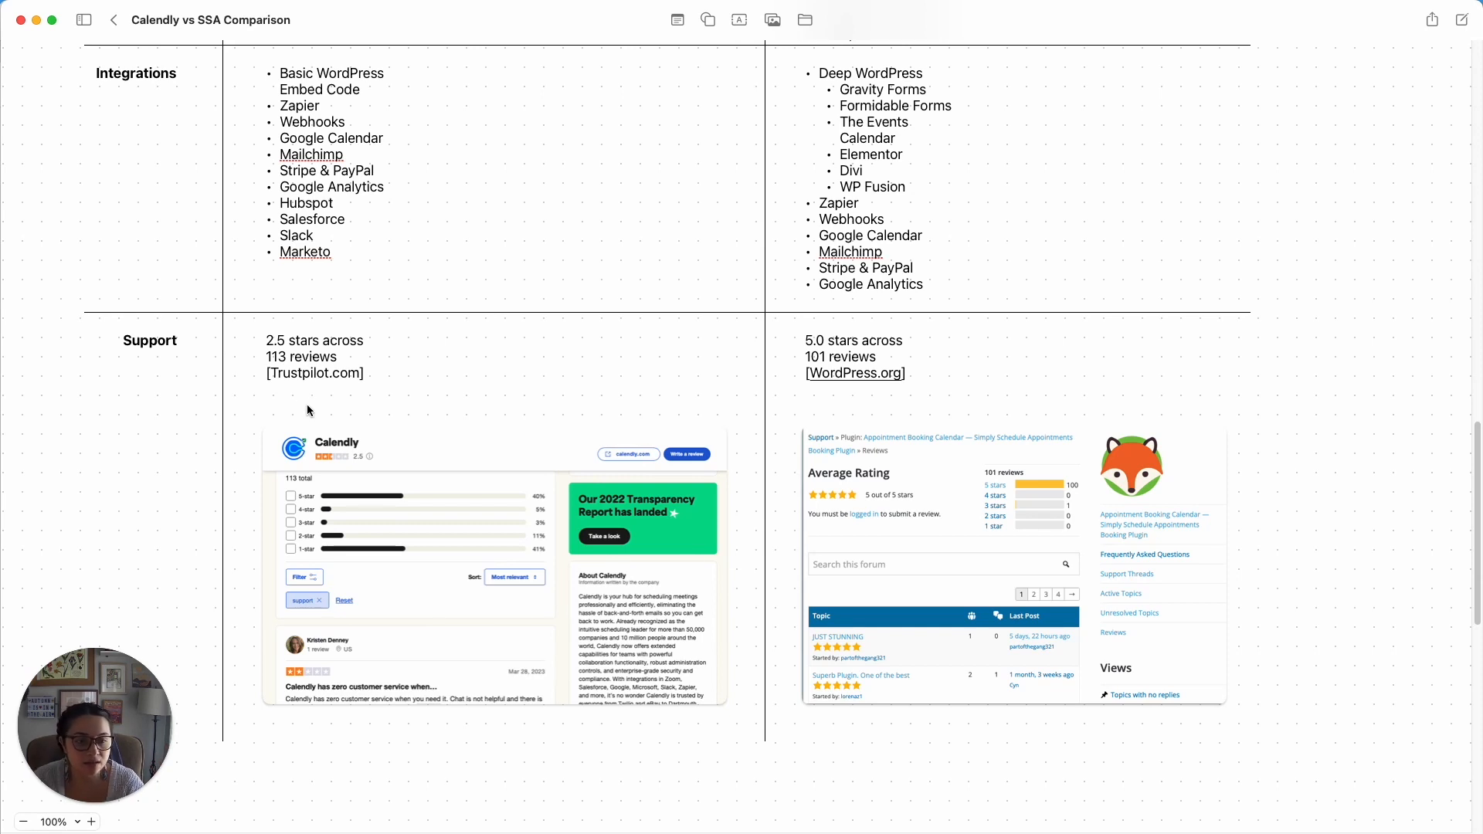
pyautogui.scroll(1, 764, 571)
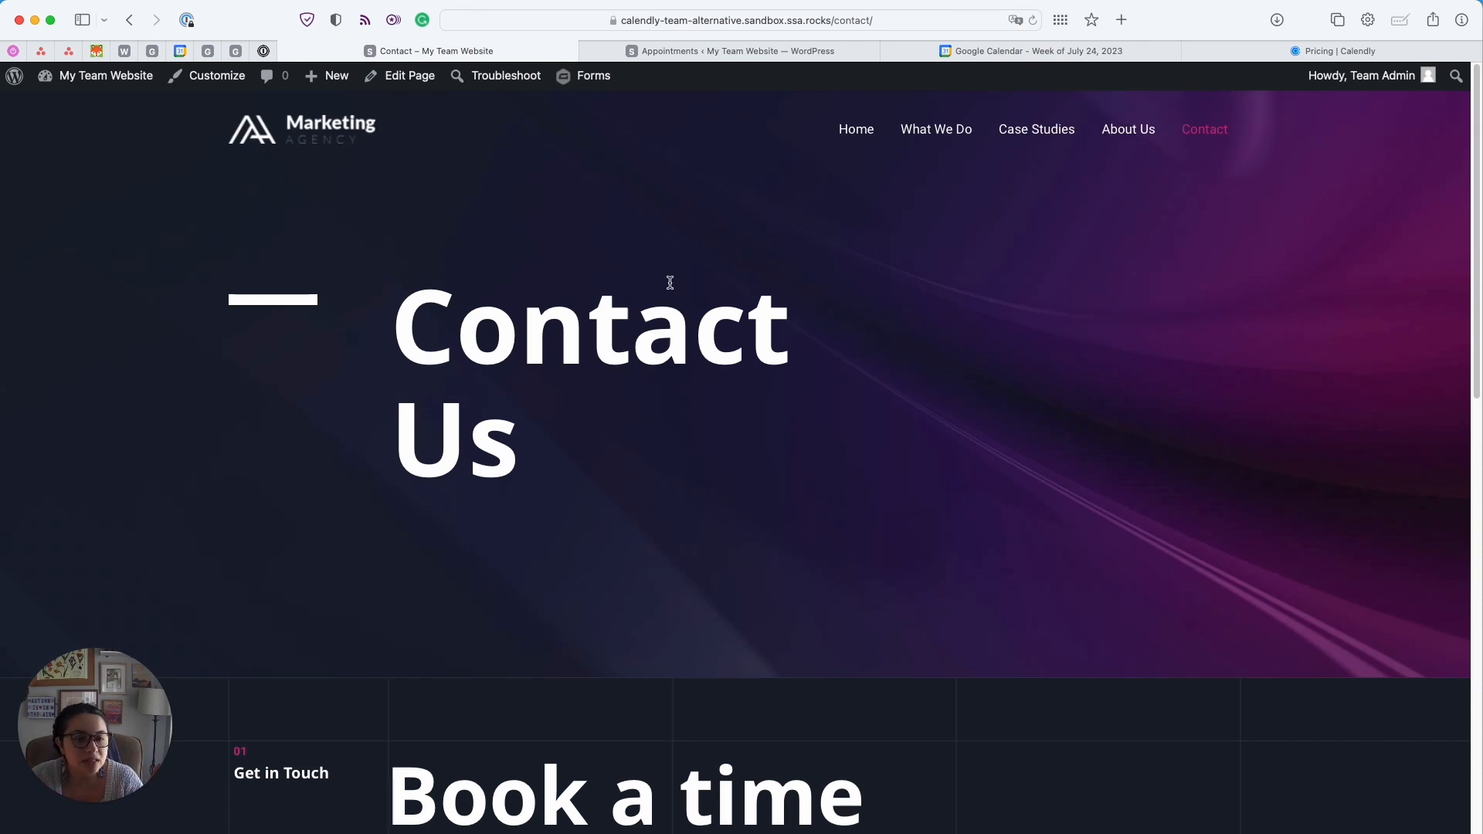
# In the browser, look over the website's Contact page and open the Consultation event in the embedded Calendly widget
pyautogui.scroll(-10, 669, 286)
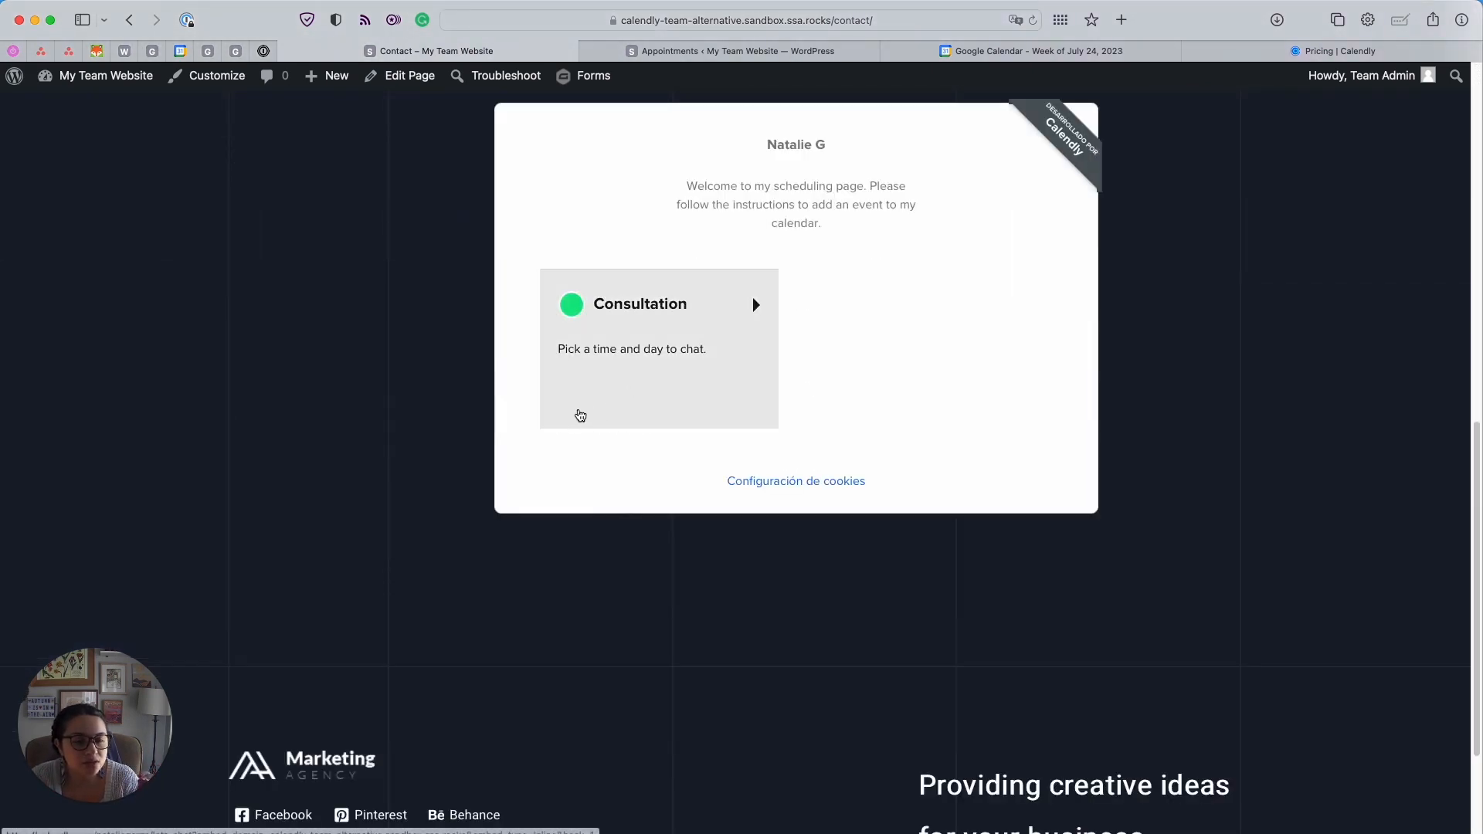
pyautogui.scroll(5, 579, 414)
pyautogui.scroll(4, 638, 396)
pyautogui.scroll(3, 638, 395)
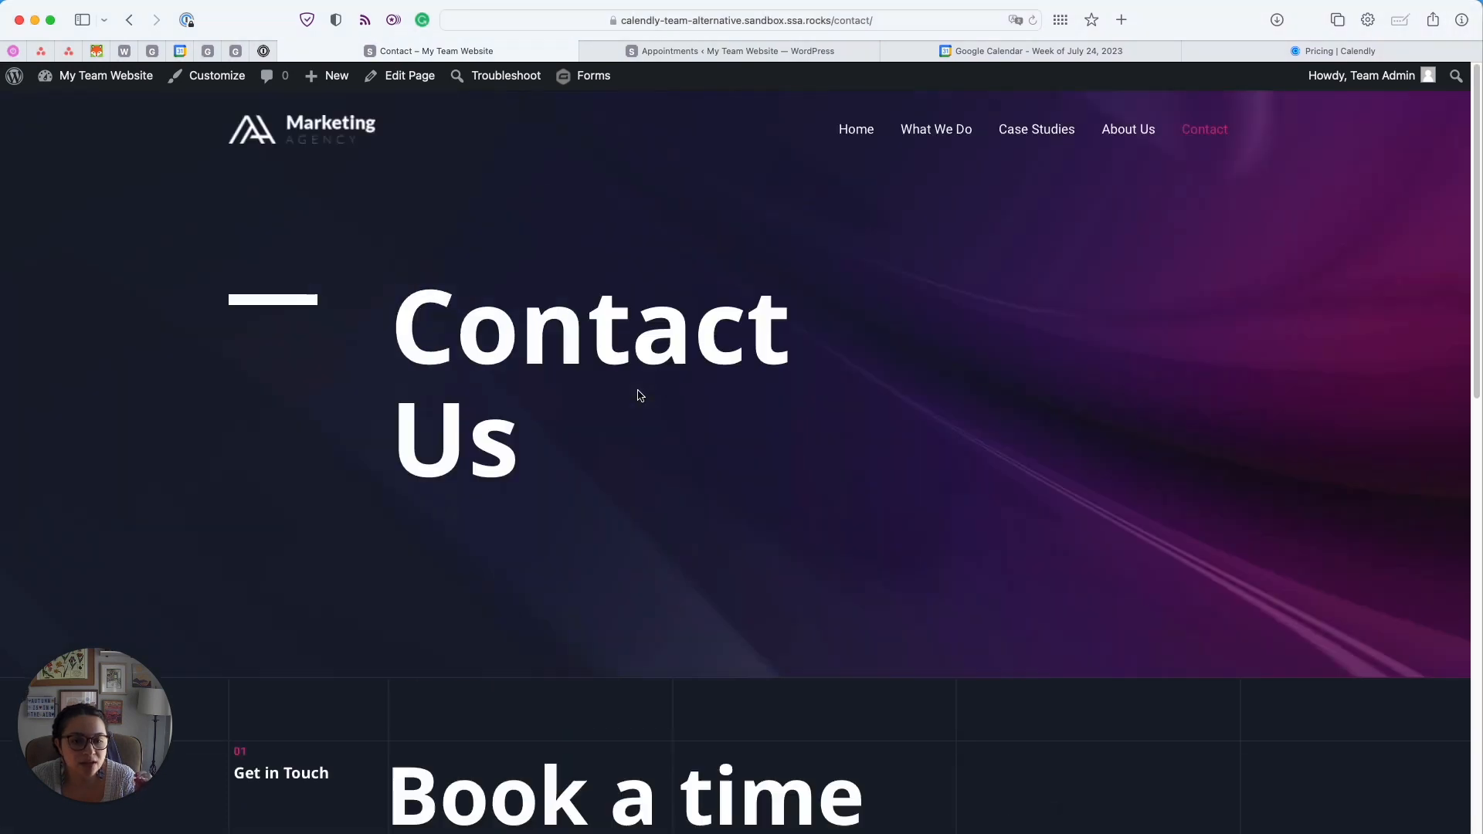
pyautogui.scroll(-6, 638, 396)
pyautogui.scroll(-5, 636, 394)
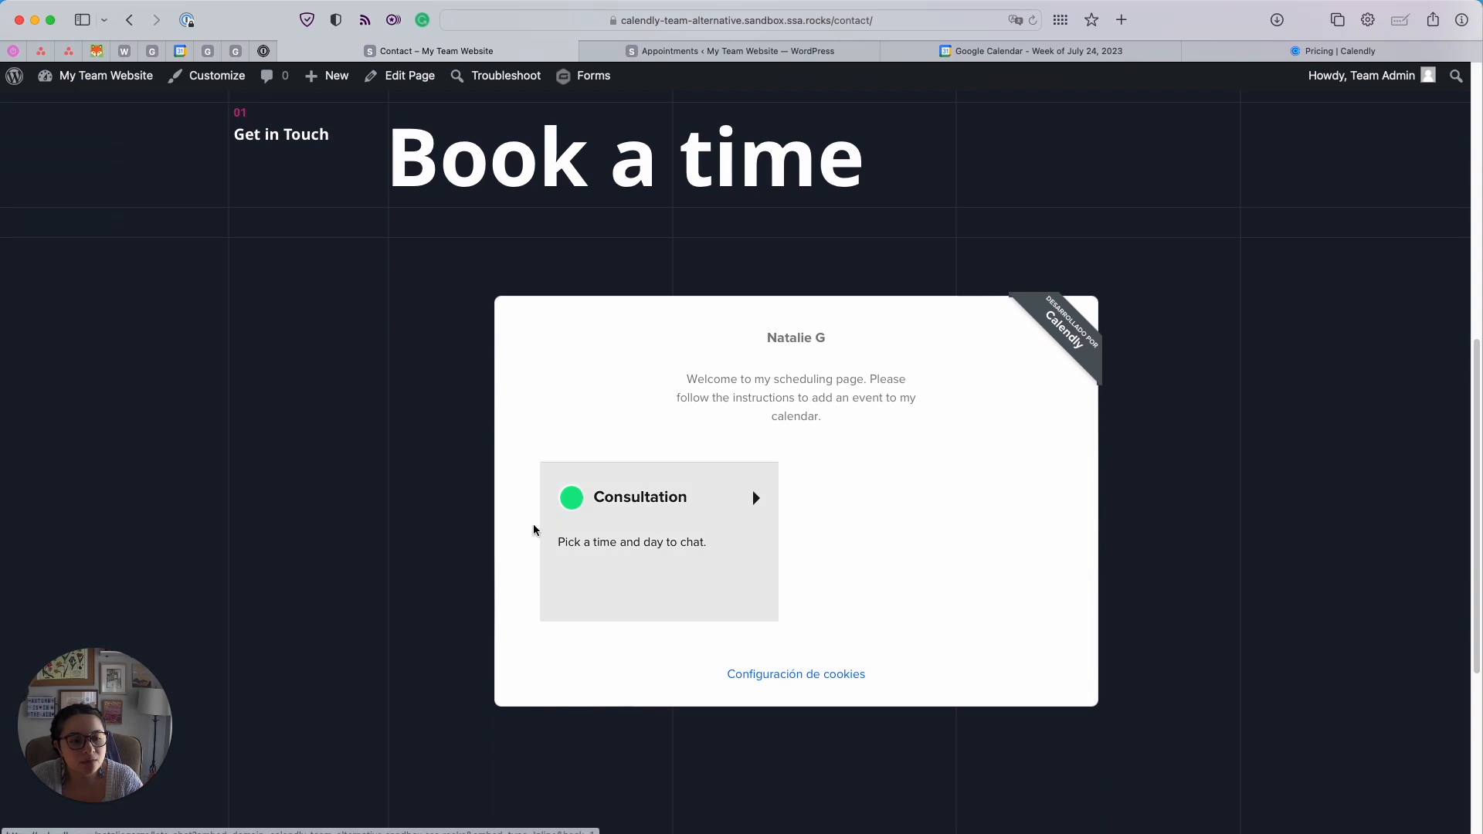
pyautogui.scroll(-3, 639, 450)
pyautogui.click(642, 434)
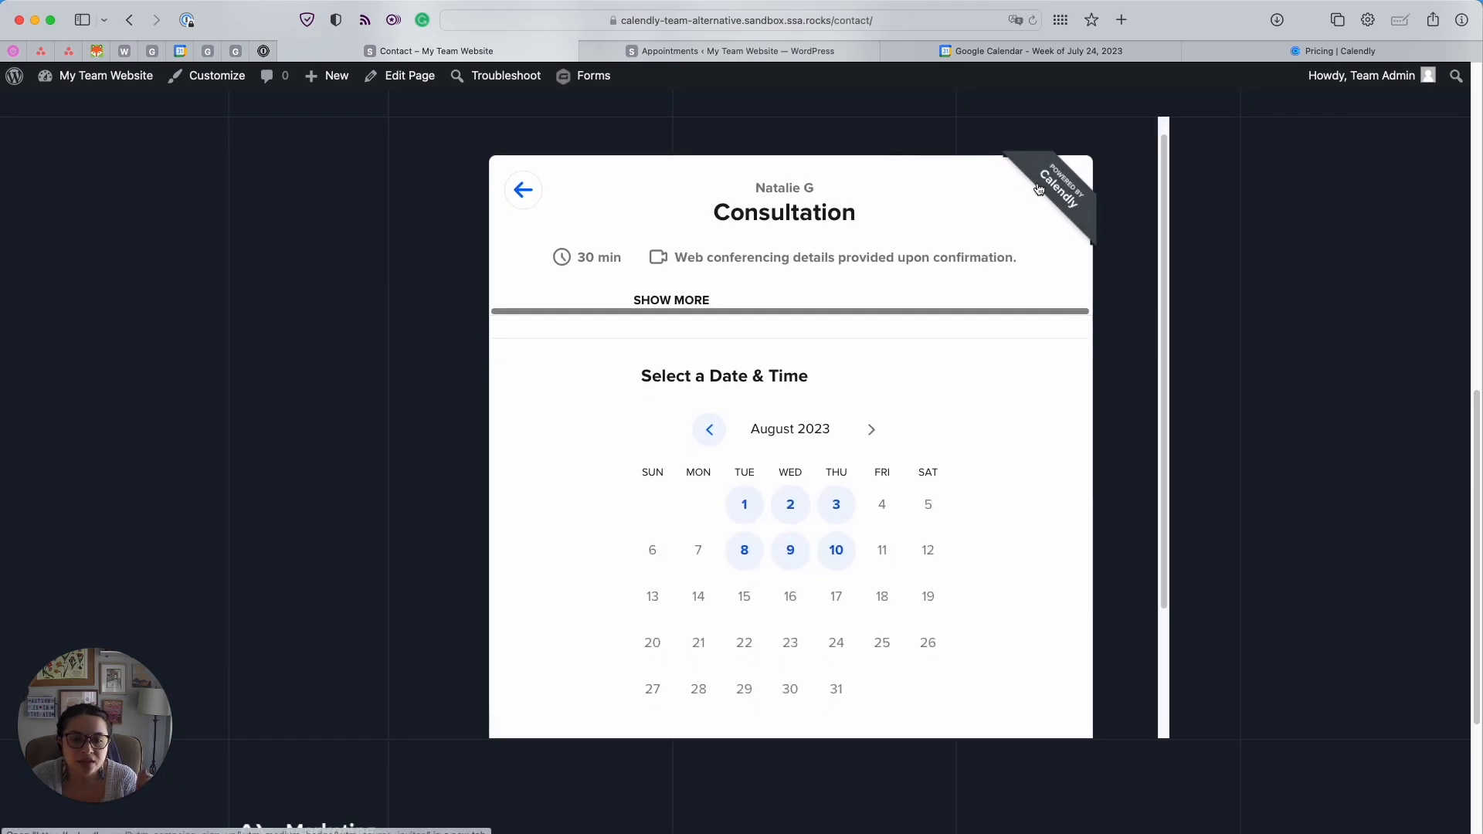
# Look over the embedded booking calendar and select Thursday, August 3 as the consultation date
pyautogui.scroll(-3, 1046, 254)
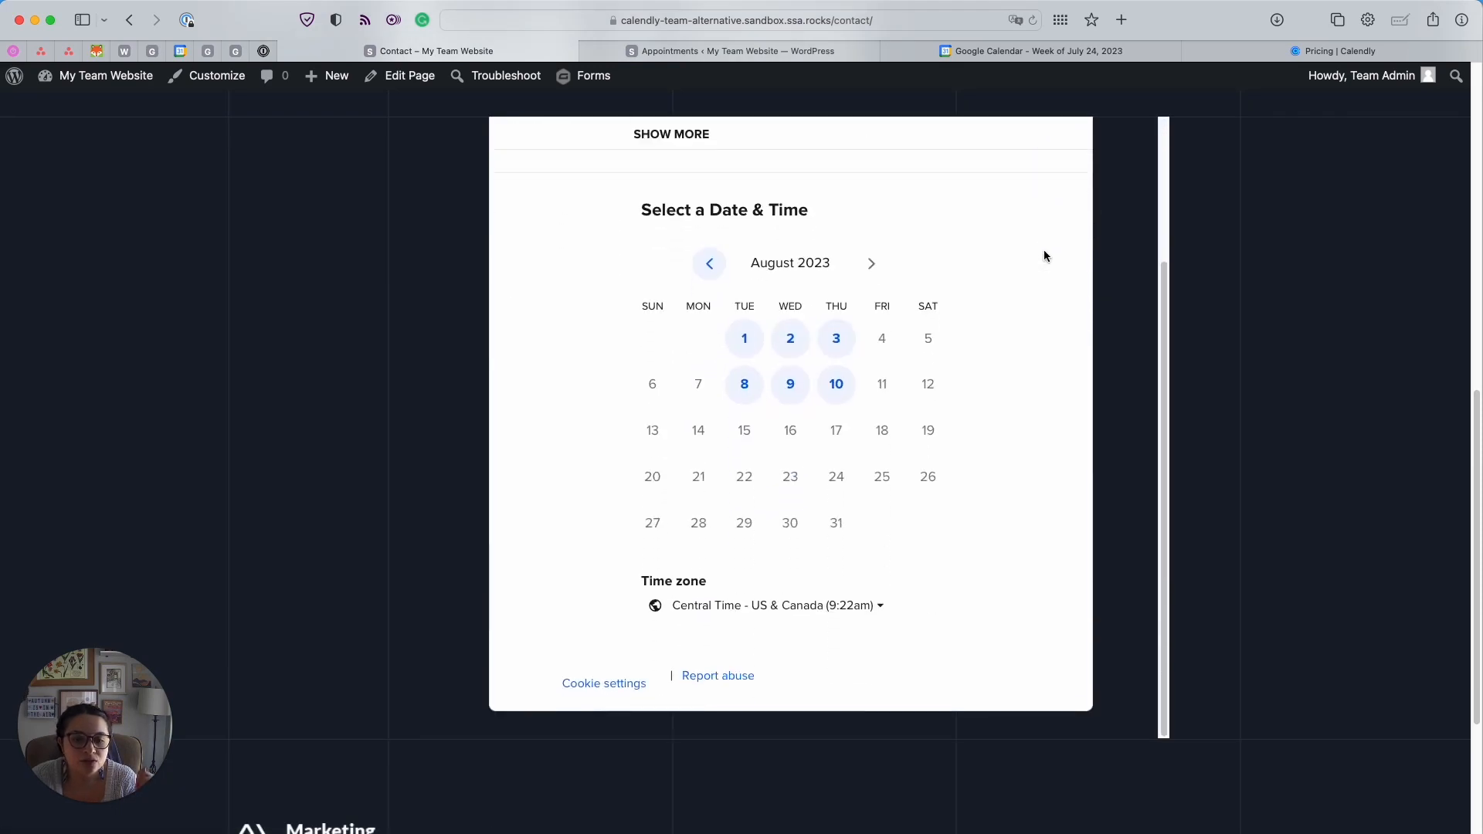
pyautogui.scroll(5, 1045, 257)
pyautogui.scroll(-3, 1044, 262)
pyautogui.scroll(-3, 1043, 261)
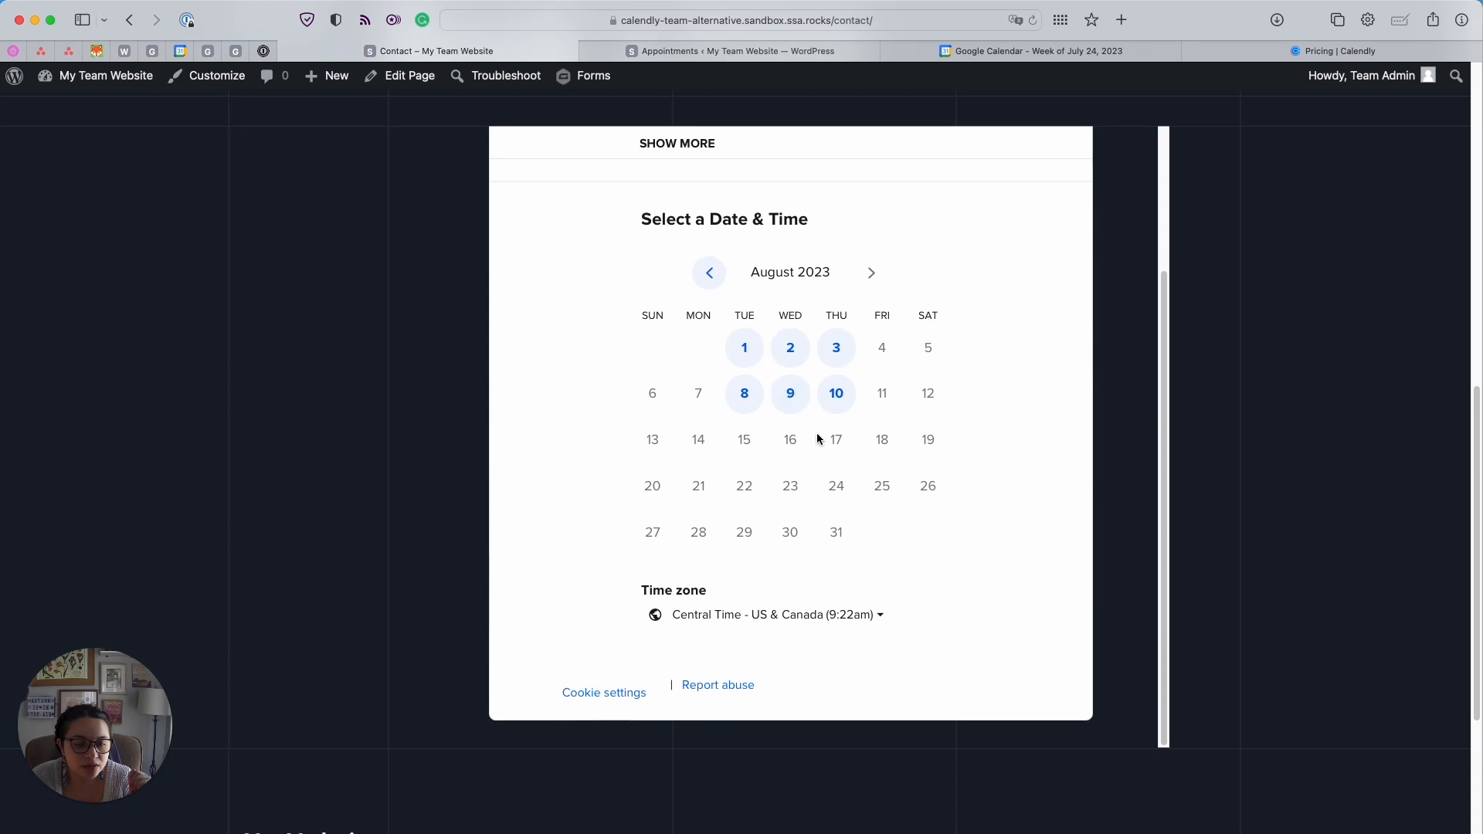
pyautogui.scroll(2, 816, 432)
pyautogui.click(828, 415)
pyautogui.scroll(-5, 824, 411)
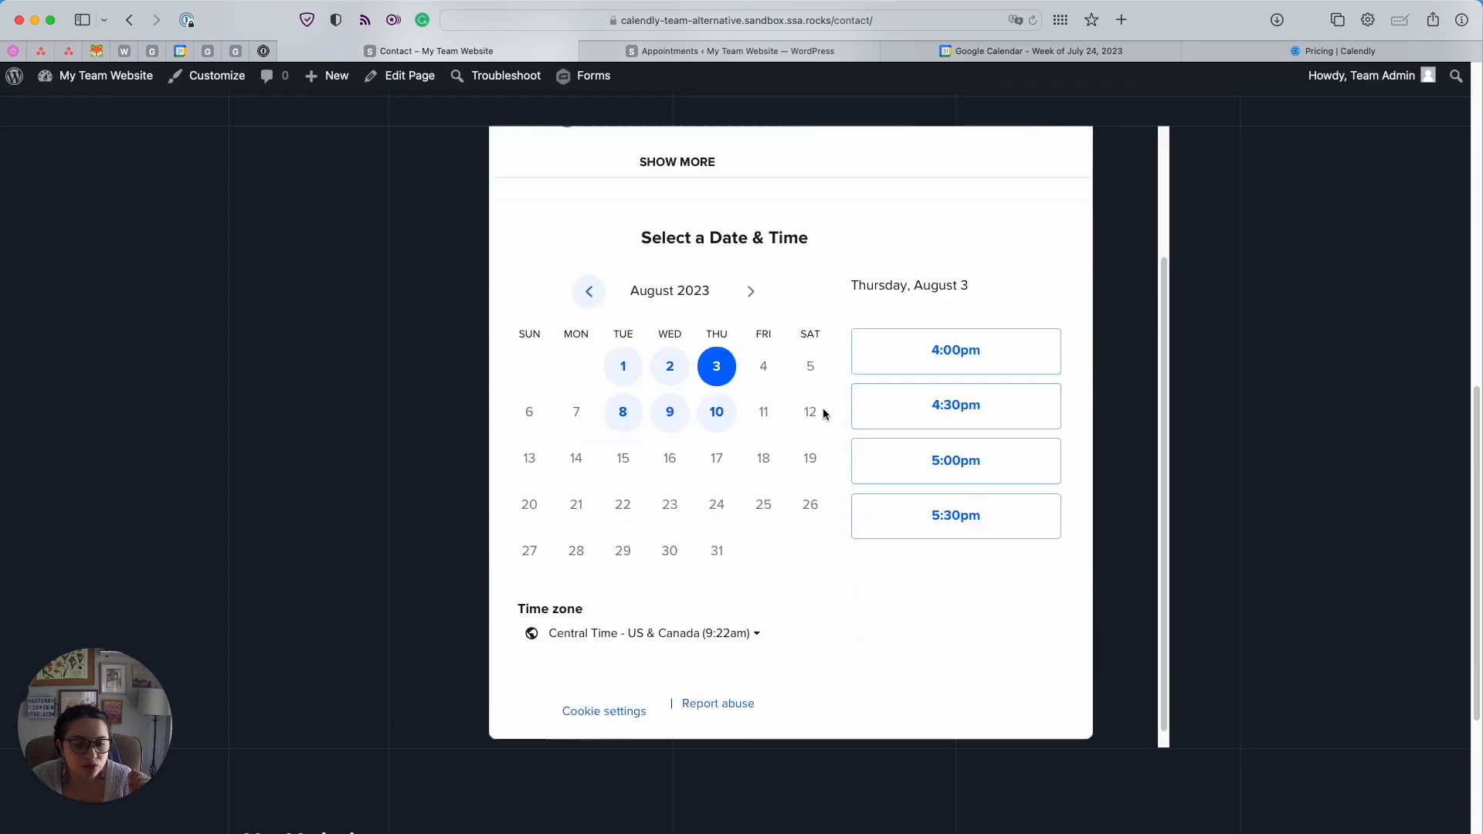
# Choose the 4:00pm slot and examine the booking details form and its fit within the Contact page
pyautogui.scroll(3, 742, 327)
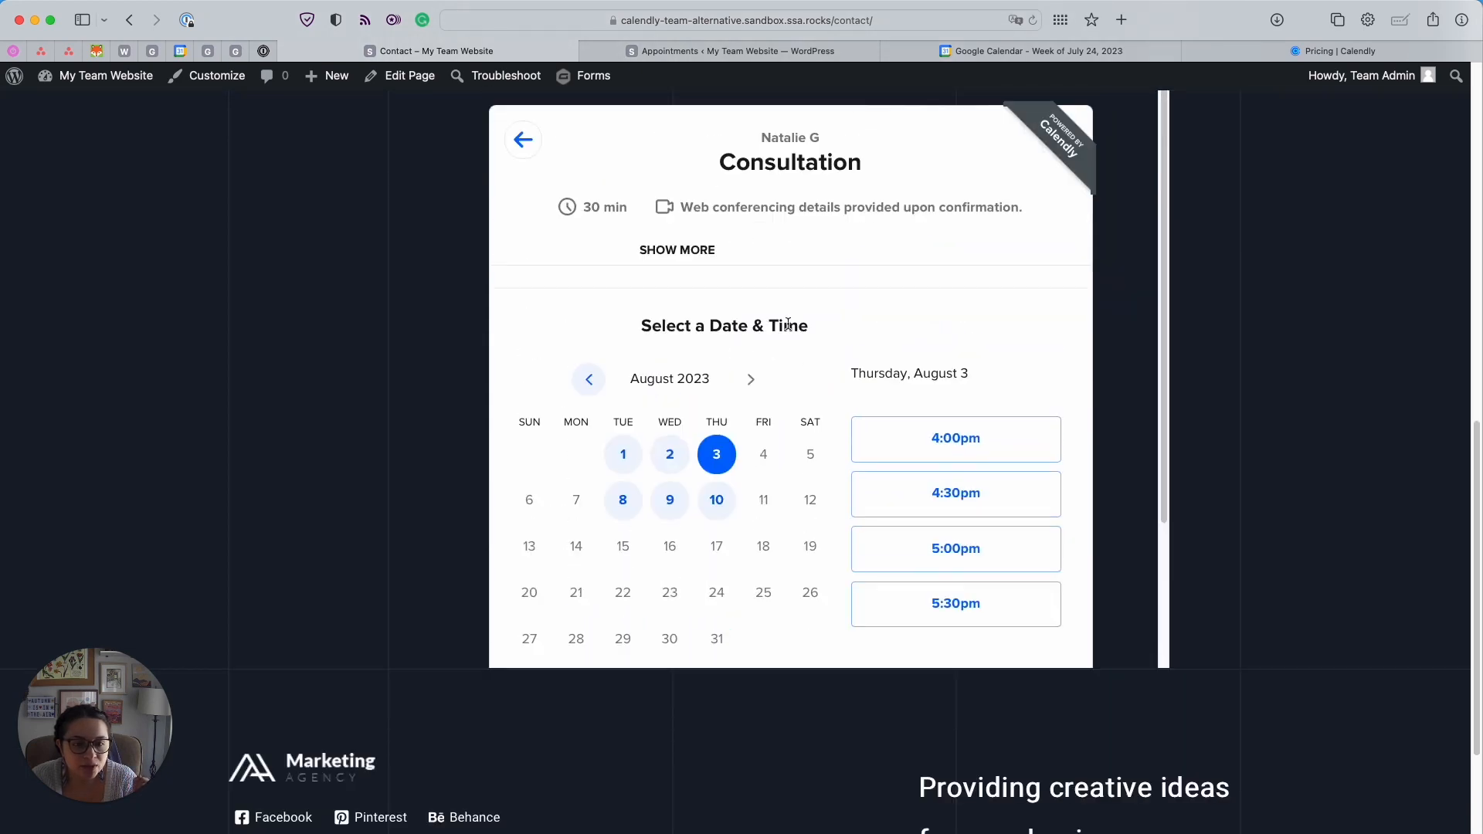
pyautogui.scroll(2, 1104, 311)
pyautogui.scroll(3, 1109, 311)
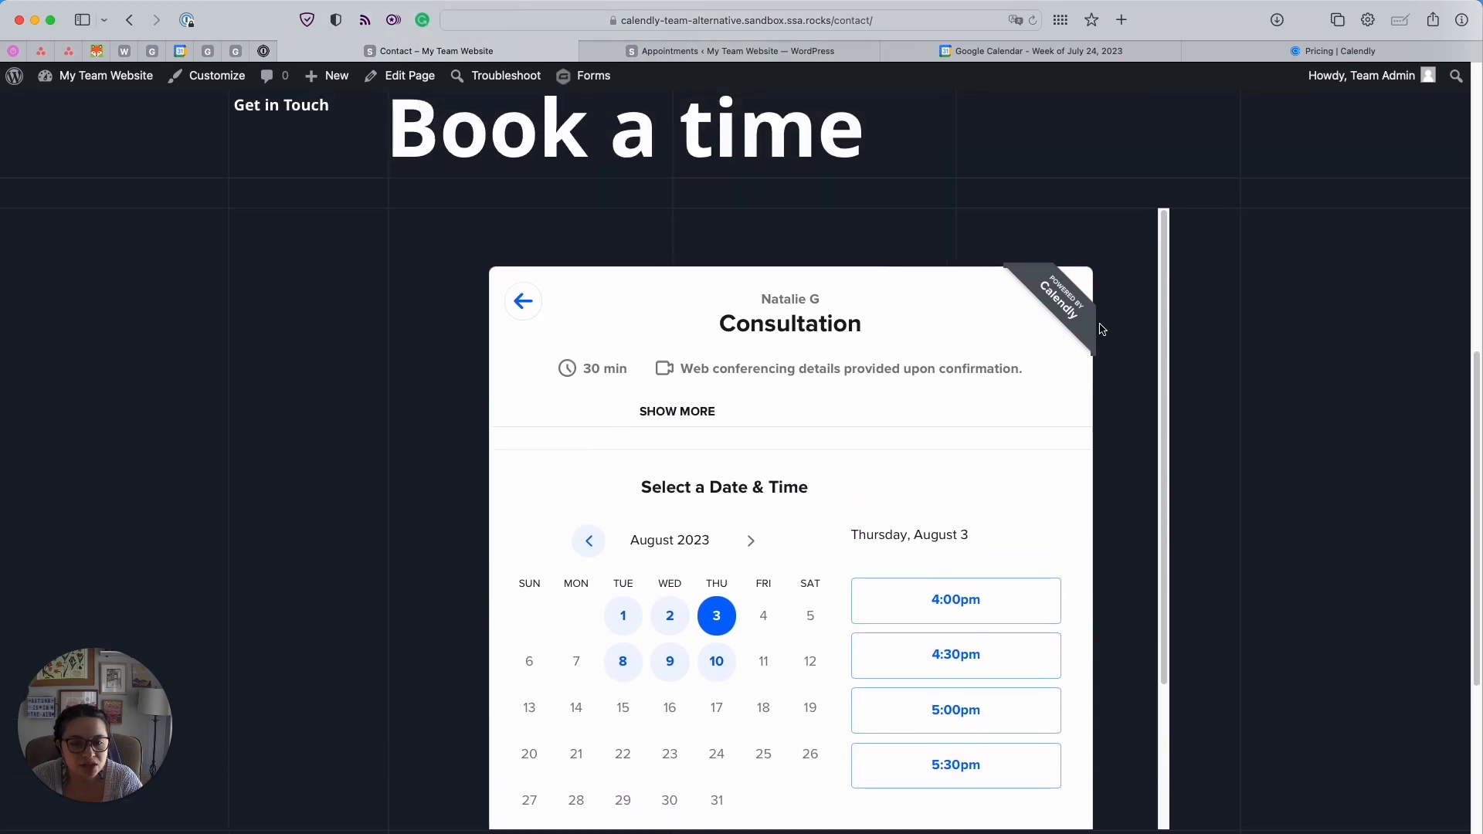
pyautogui.scroll(-2, 1101, 330)
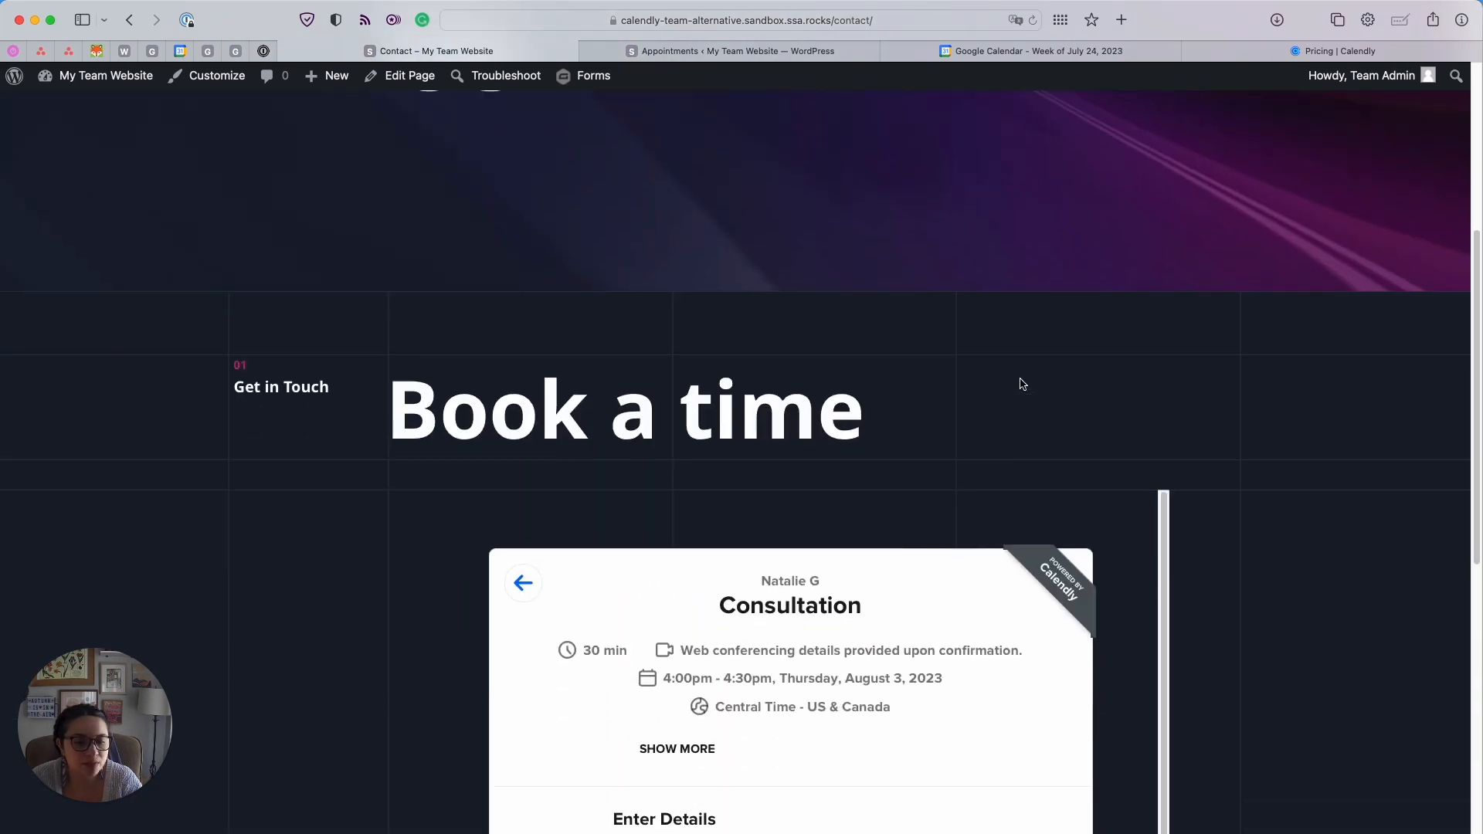
pyautogui.scroll(-5, 1020, 379)
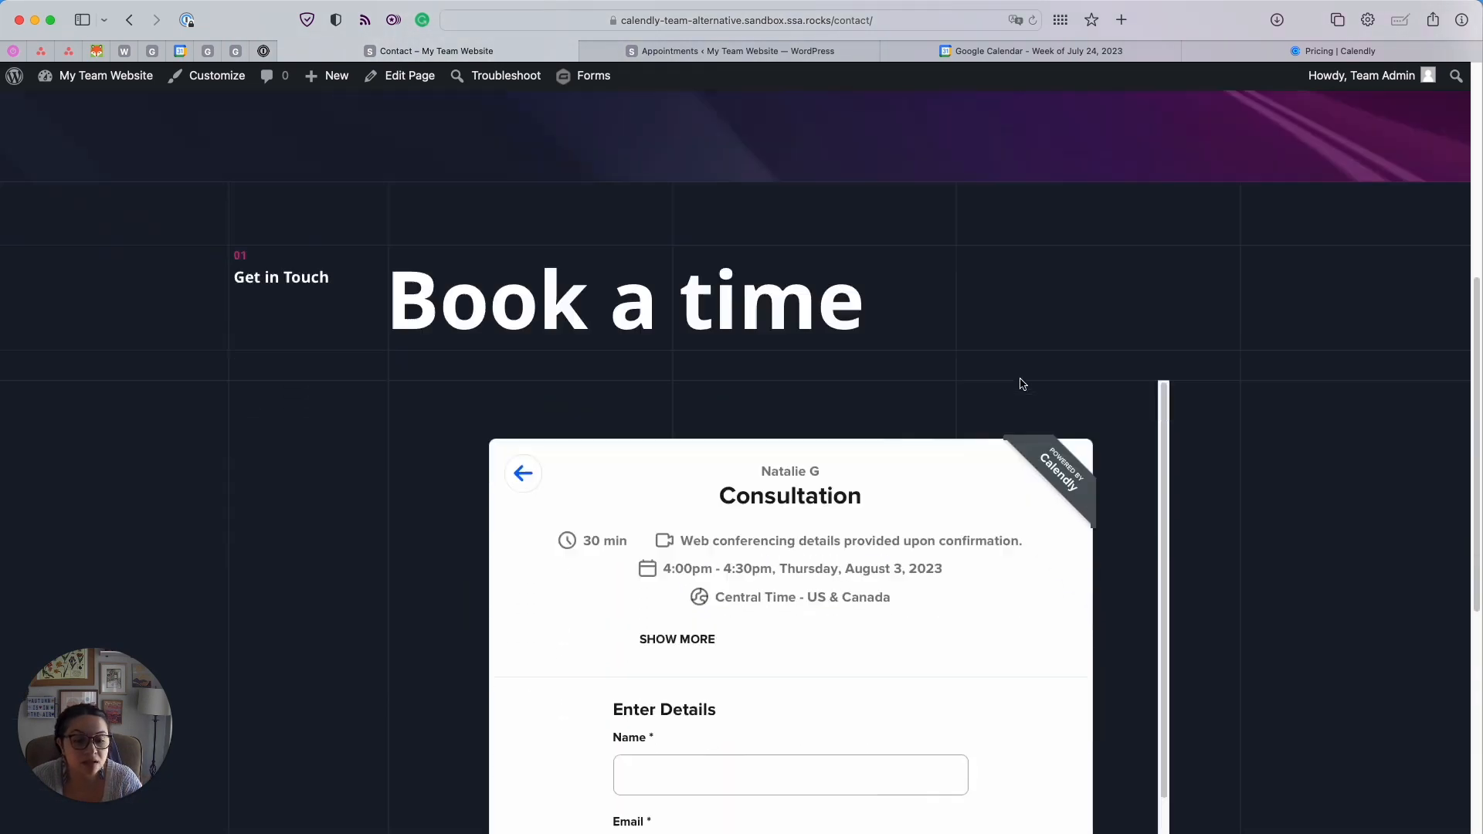
pyautogui.scroll(8, 1015, 391)
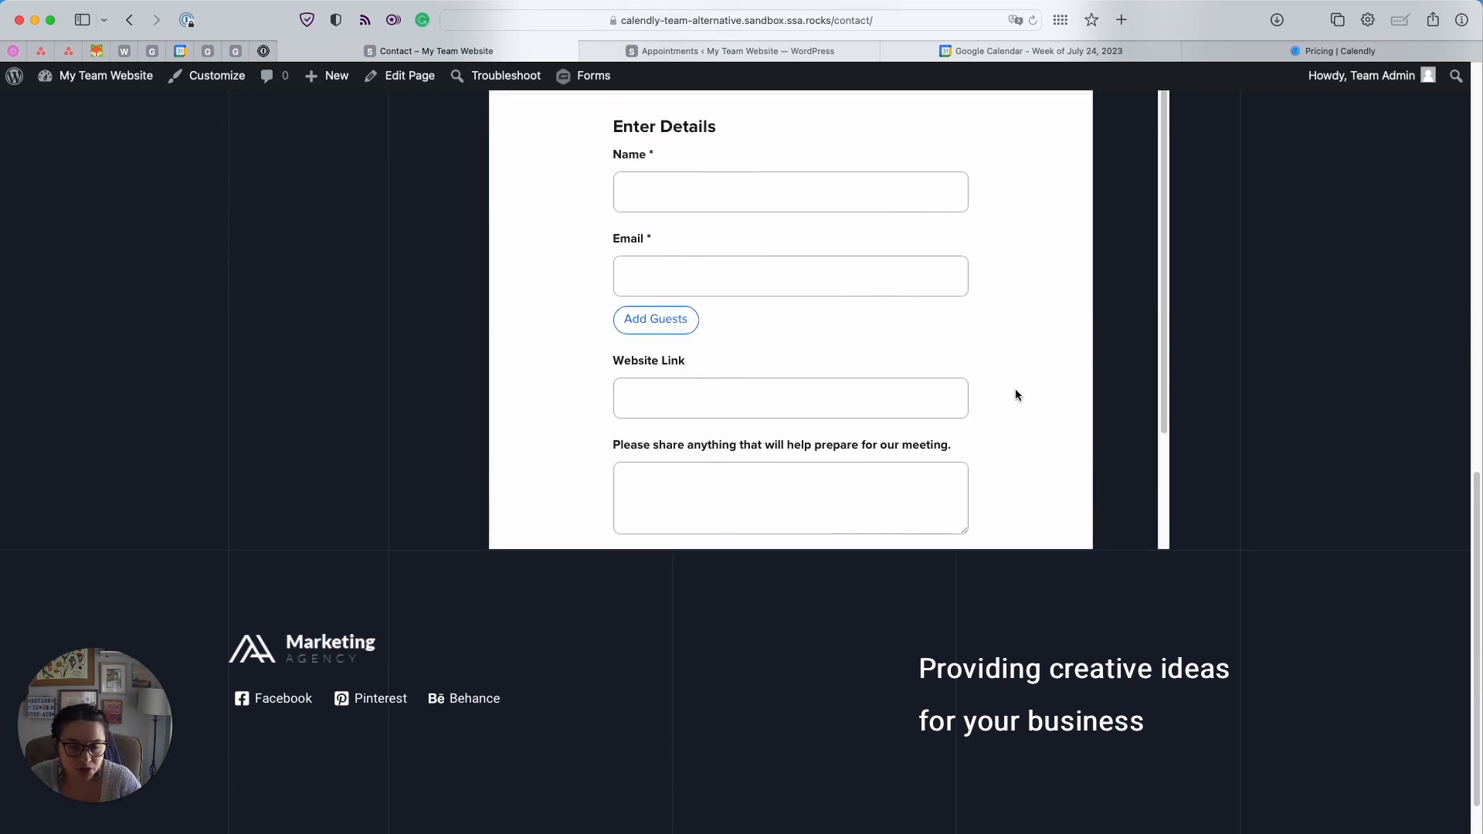
pyautogui.scroll(6, 1015, 394)
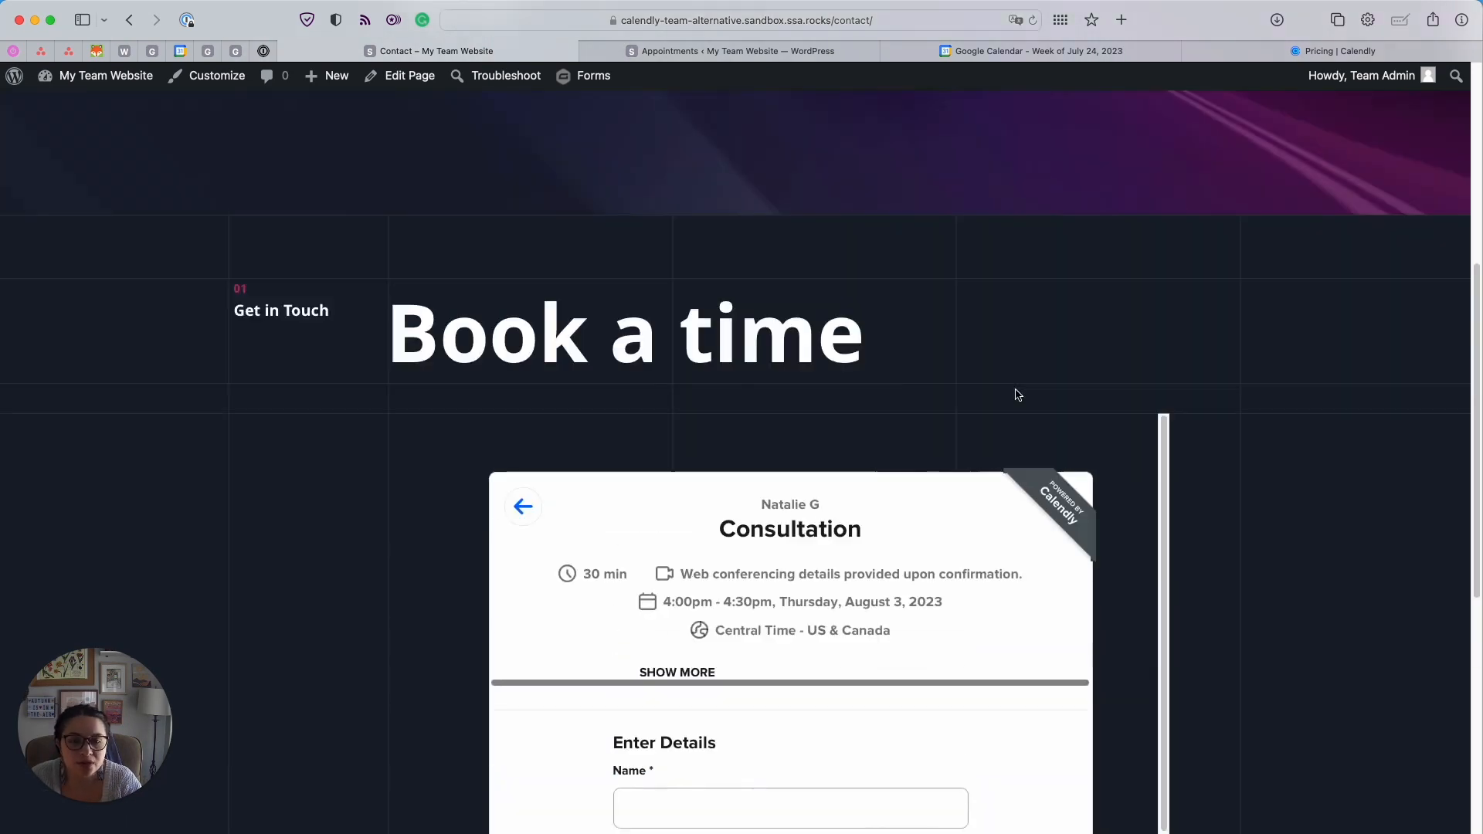
pyautogui.scroll(2, 992, 391)
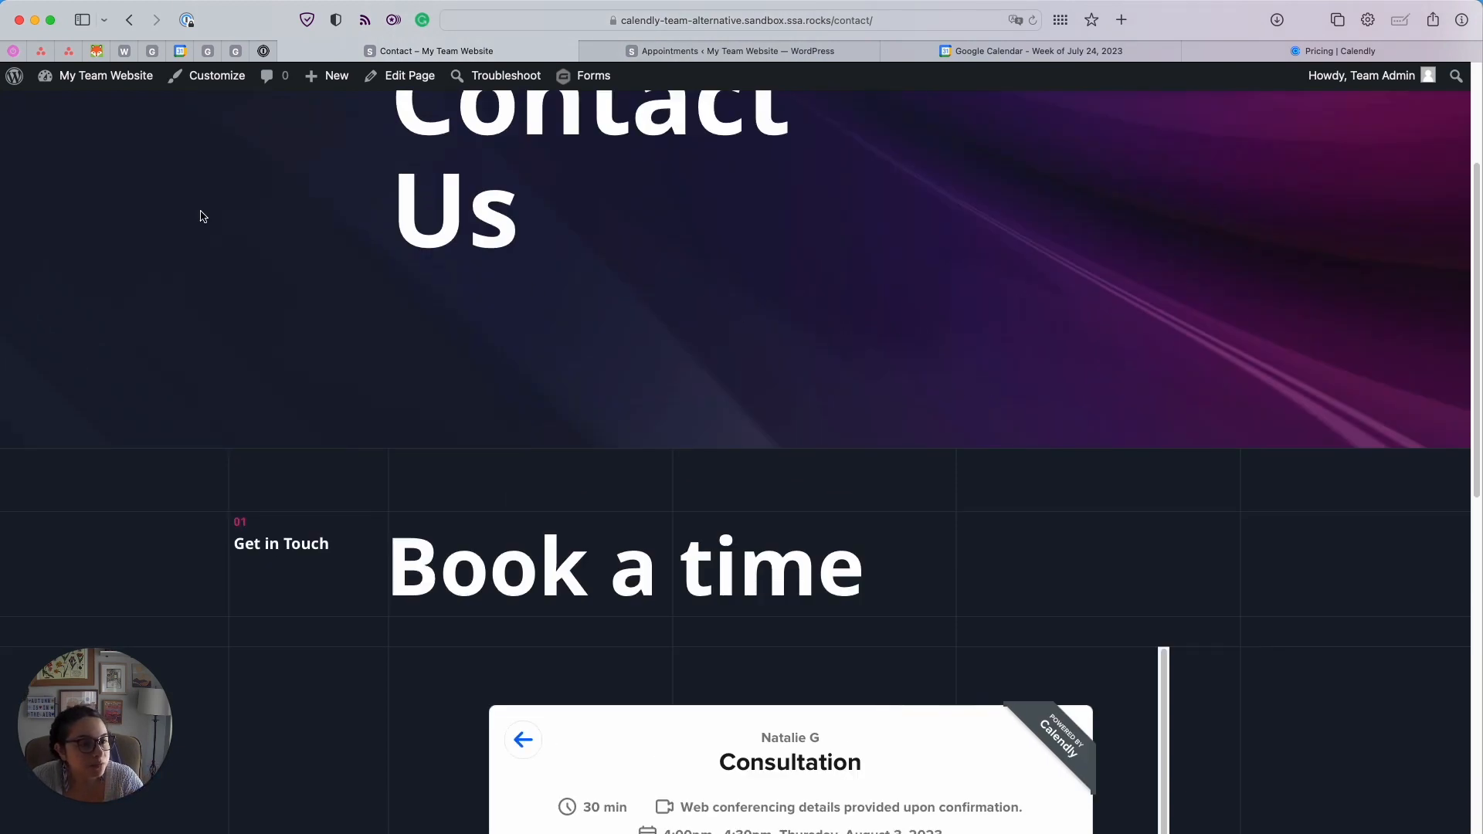
# Open the site's WordPress dashboard and go to the Simply Schedule Appointments plugin's appointments overview
pyautogui.click(132, 81)
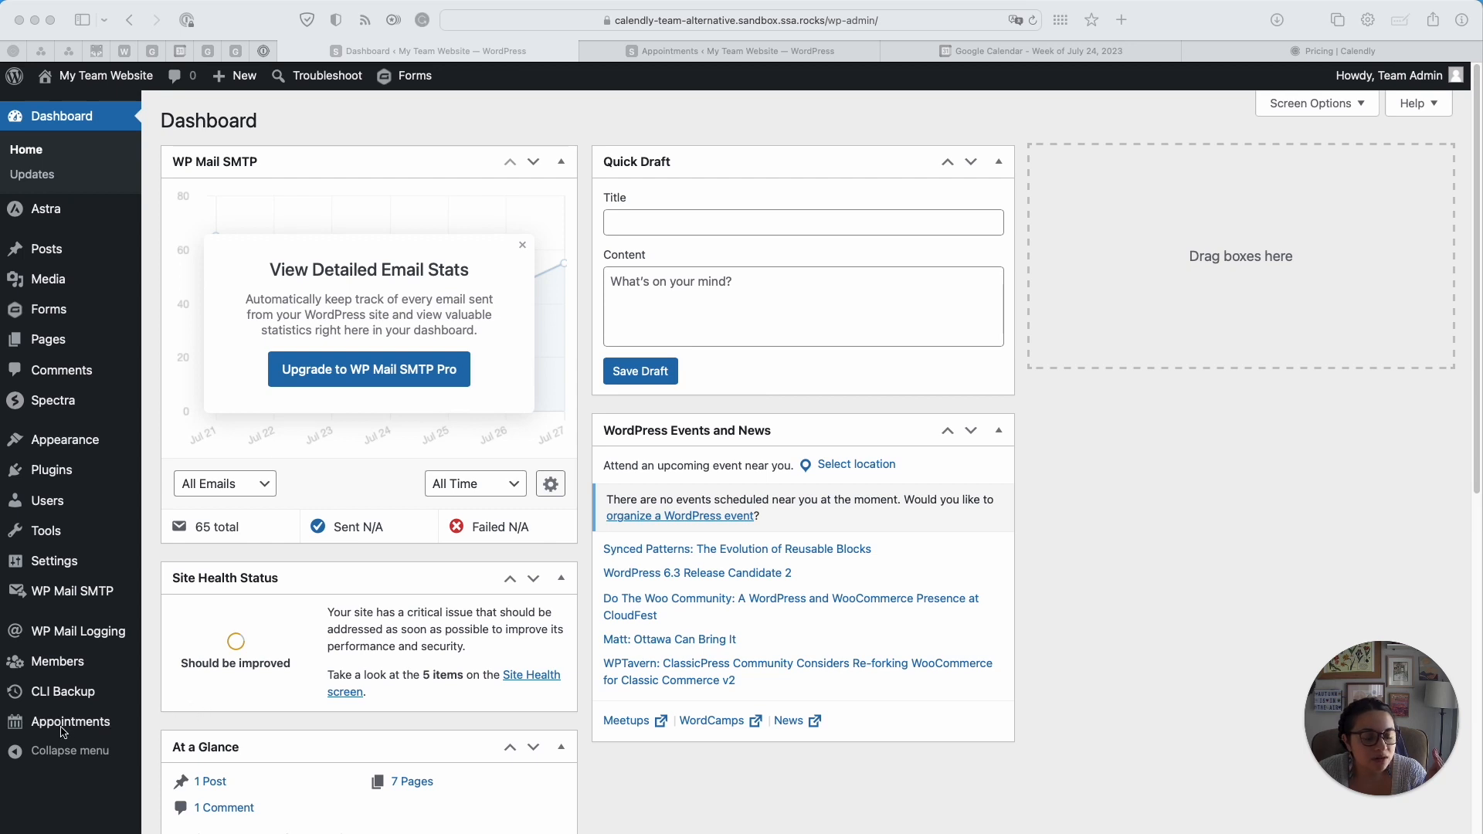
pyautogui.click(97, 722)
pyautogui.moveTo(62, 732)
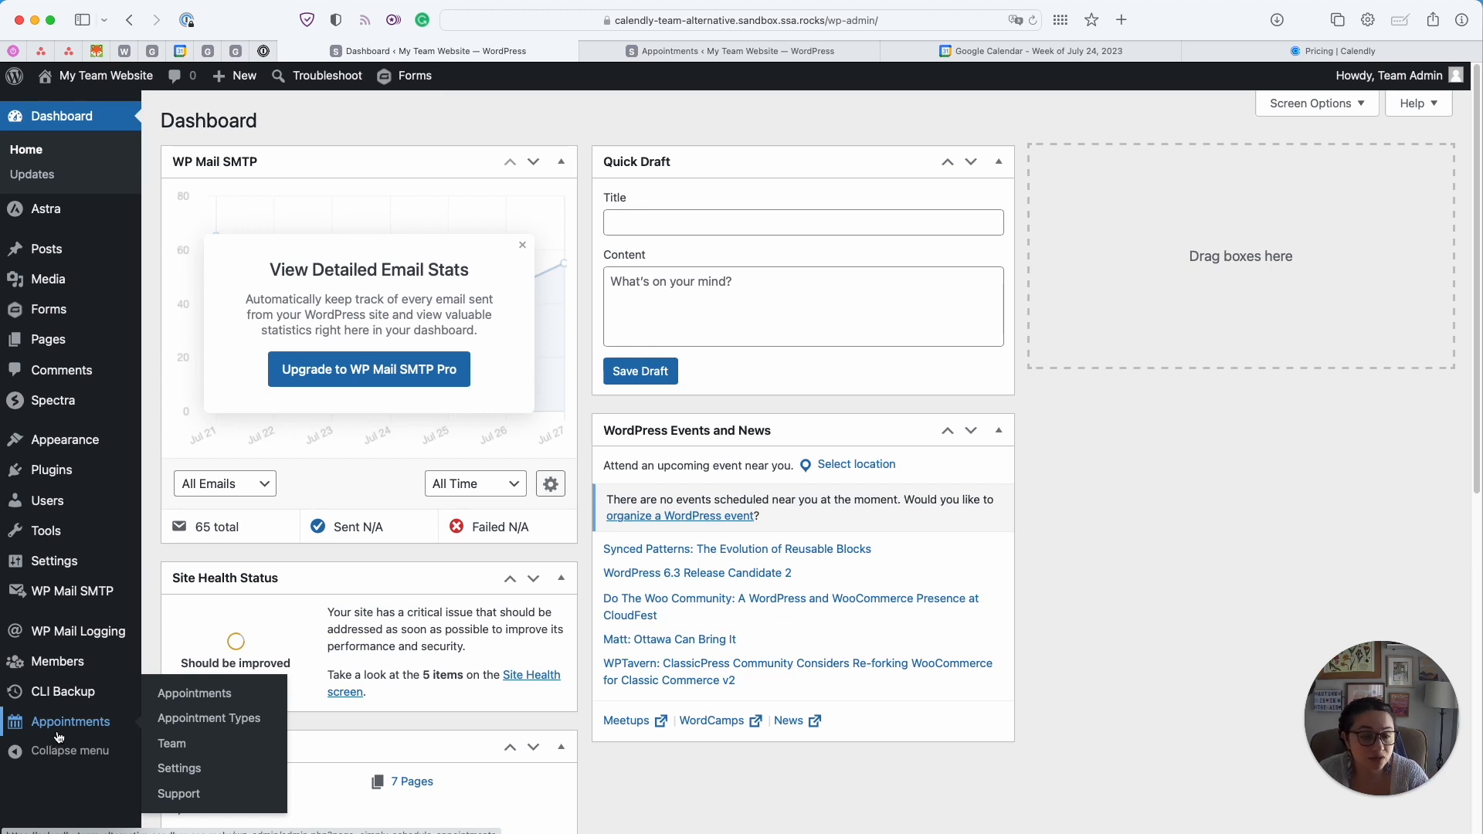
pyautogui.click(87, 724)
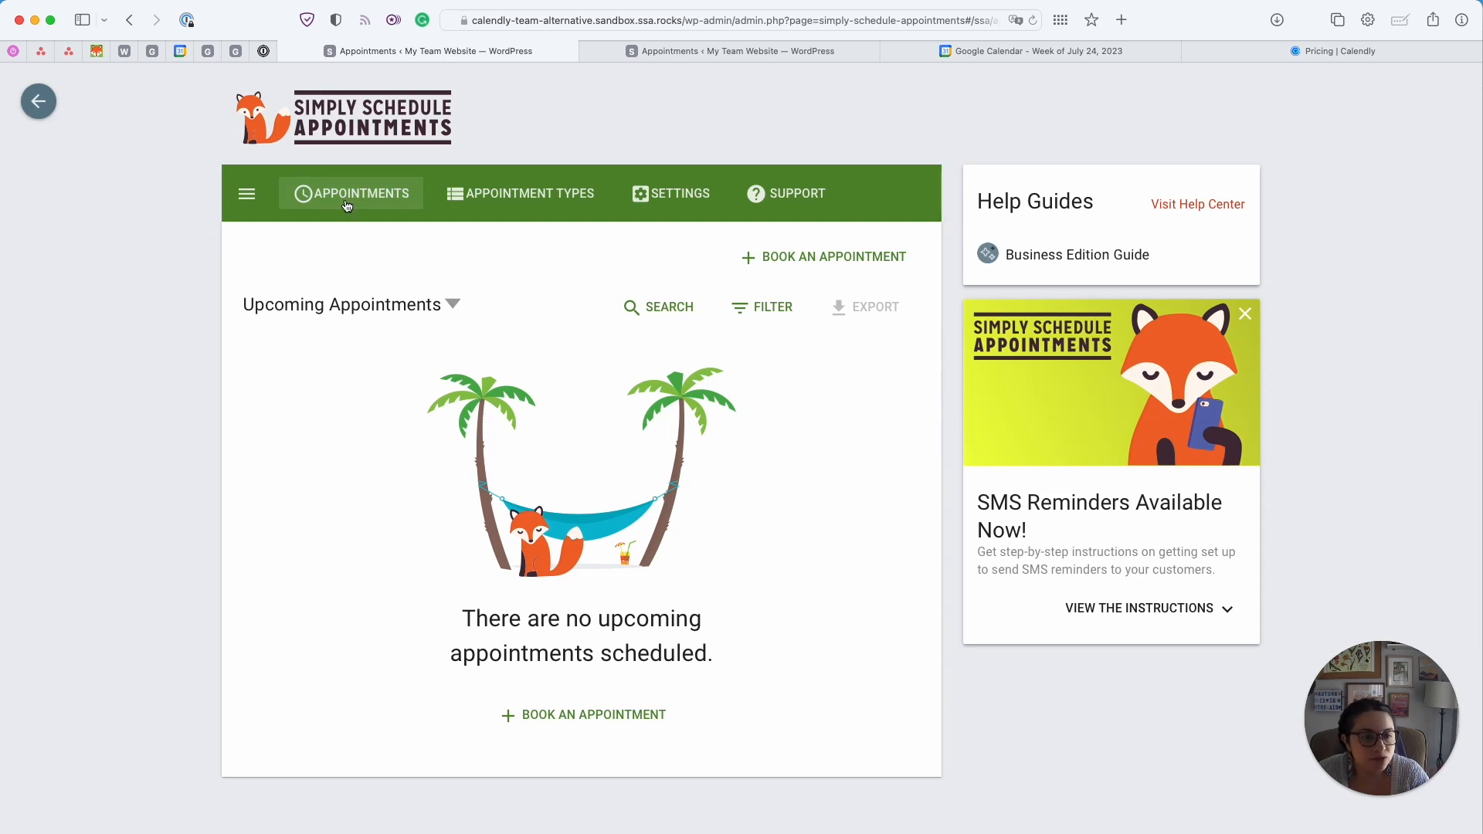
# View the plugin's appointment types, open its settings and locate the Team settings
pyautogui.click(550, 202)
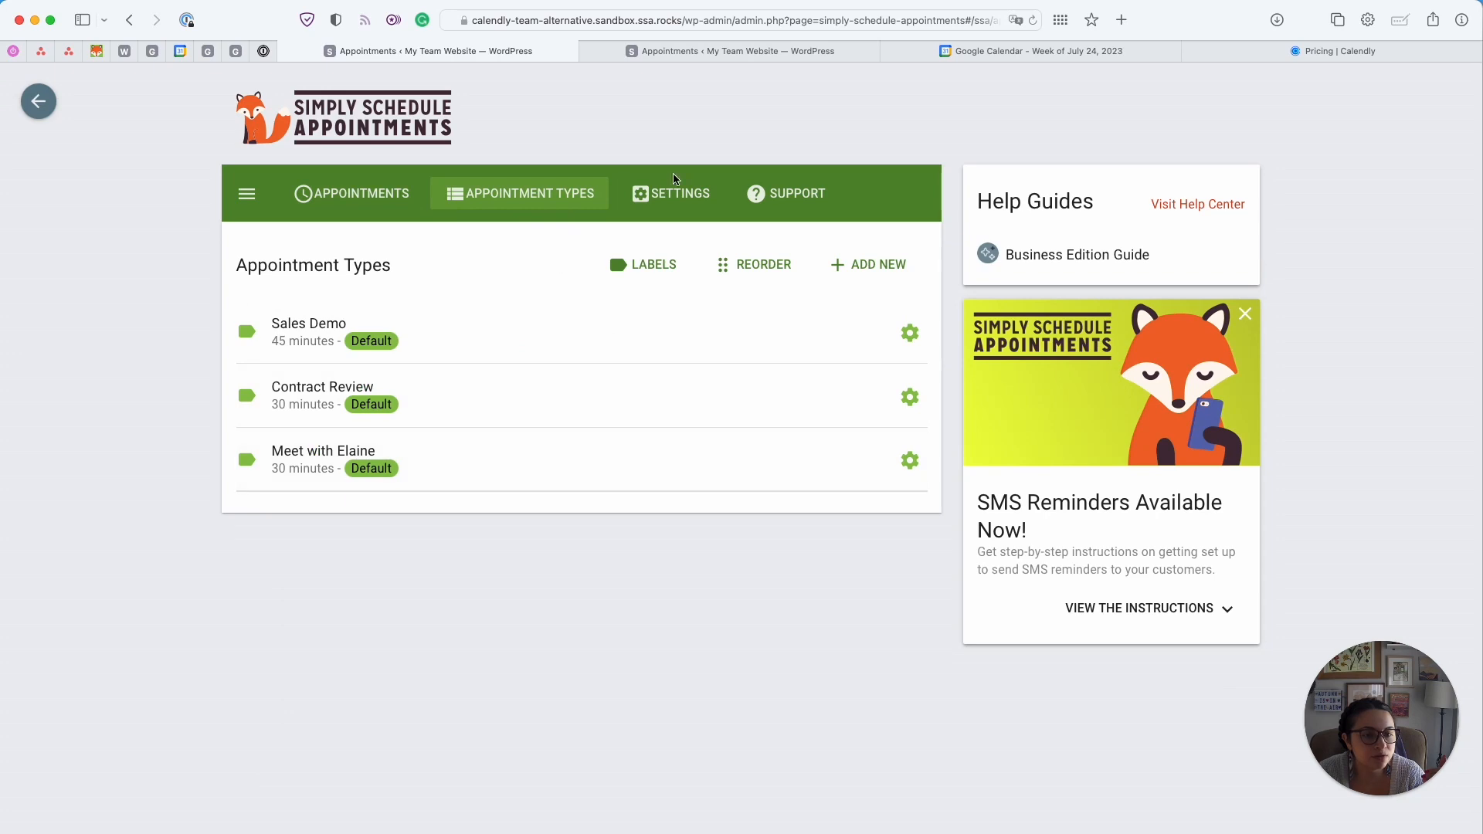
pyautogui.click(675, 200)
pyautogui.scroll(-10, 692, 317)
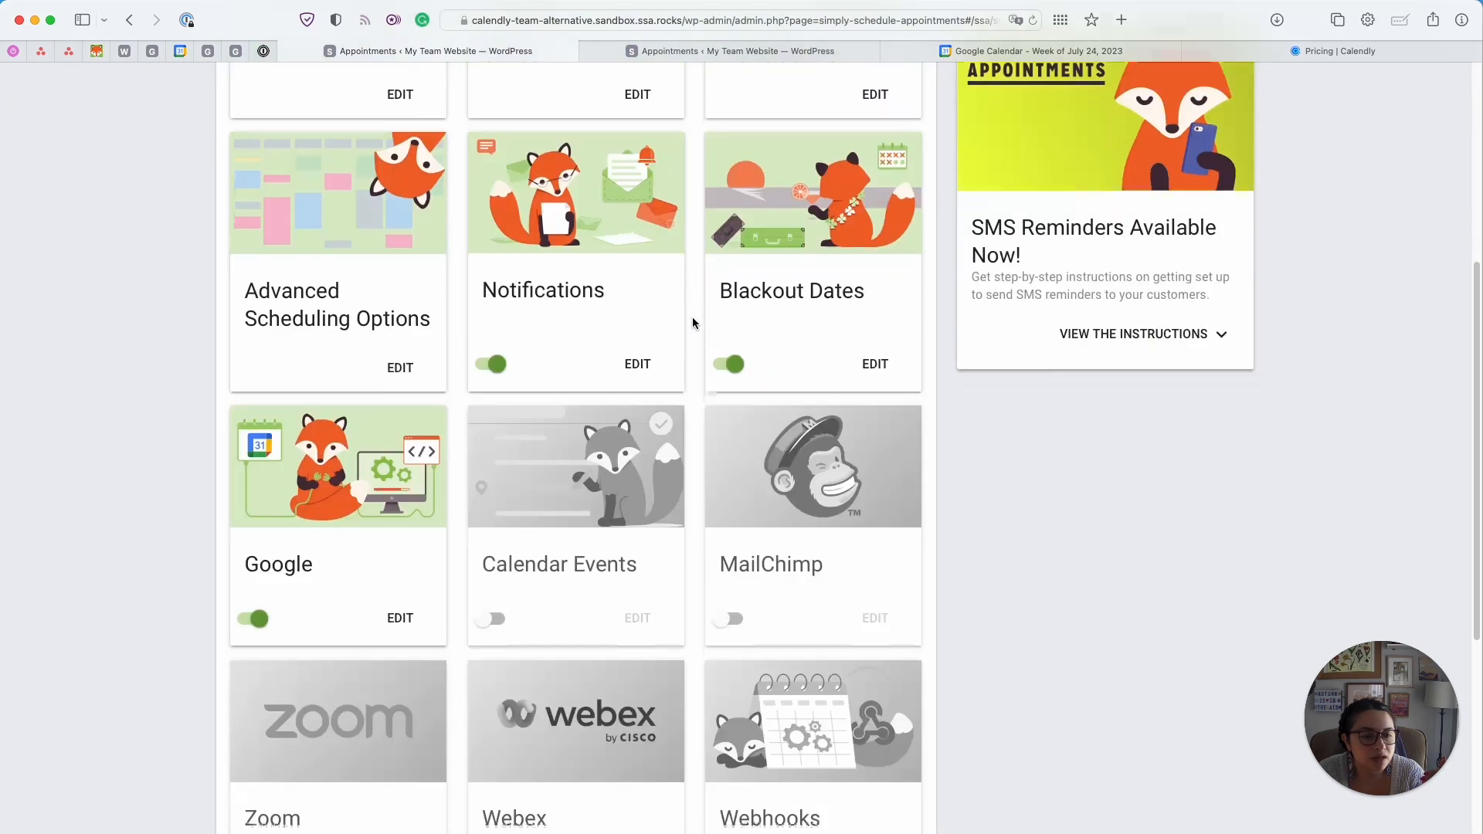
pyautogui.scroll(-3, 355, 387)
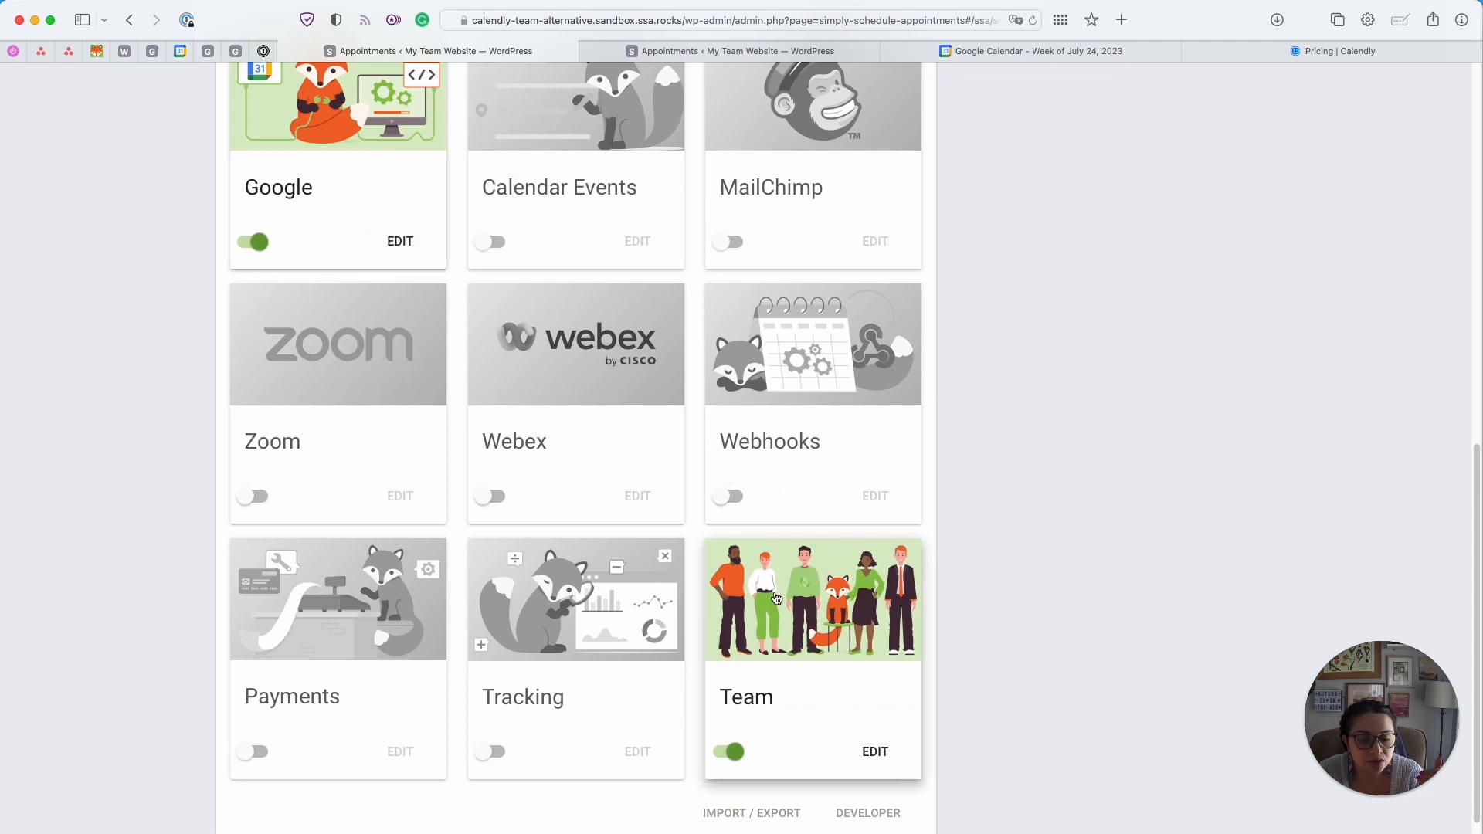
# View the plugin's support page and its Contact Support Team form, leaving the form unsent
pyautogui.scroll(10, 776, 598)
pyautogui.click(753, 193)
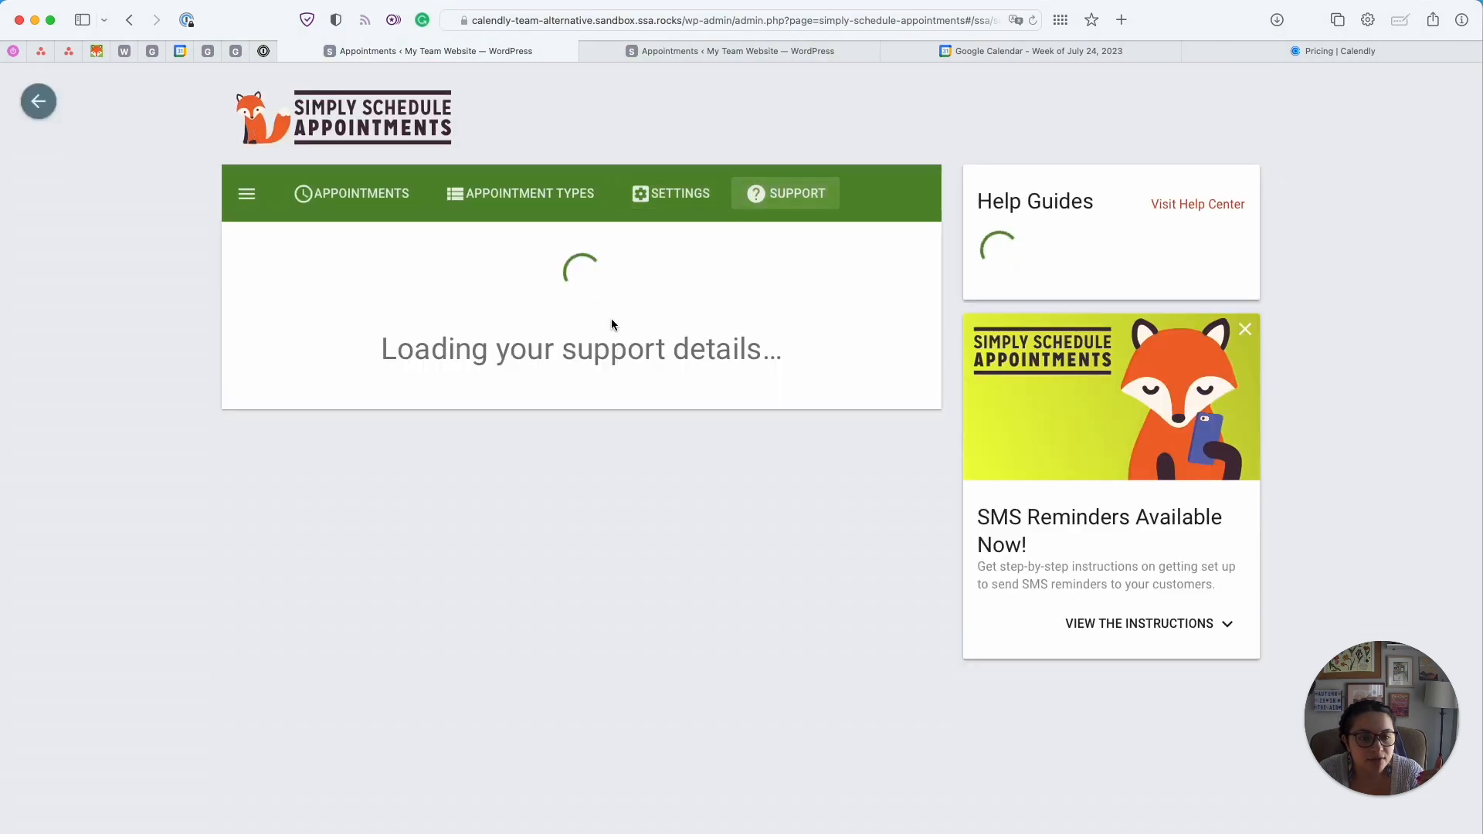
pyautogui.click(793, 267)
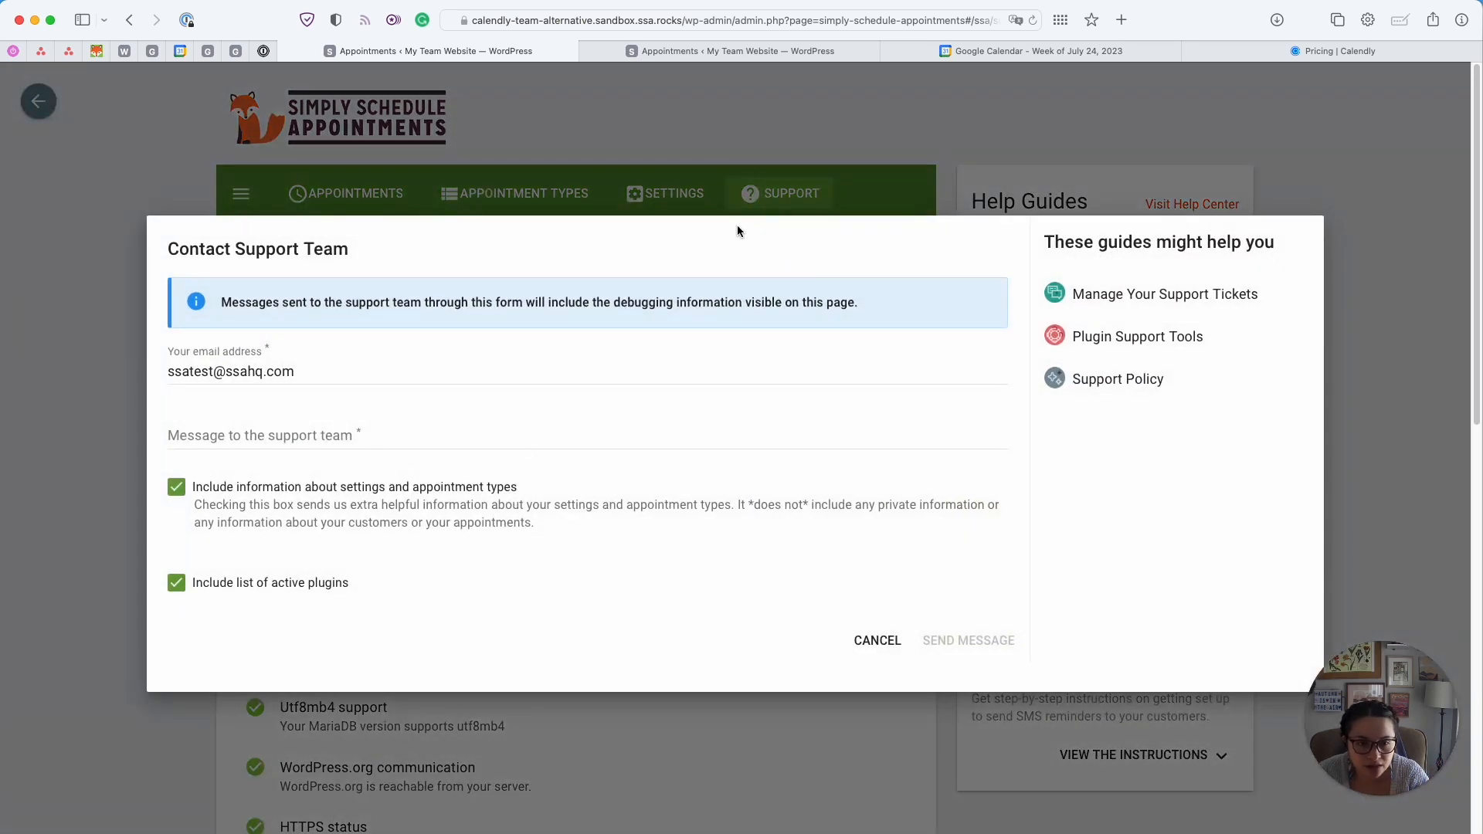
pyautogui.click(664, 189)
# Return to the plugin's settings and open the Team settings with the list of team members
pyautogui.click(664, 187)
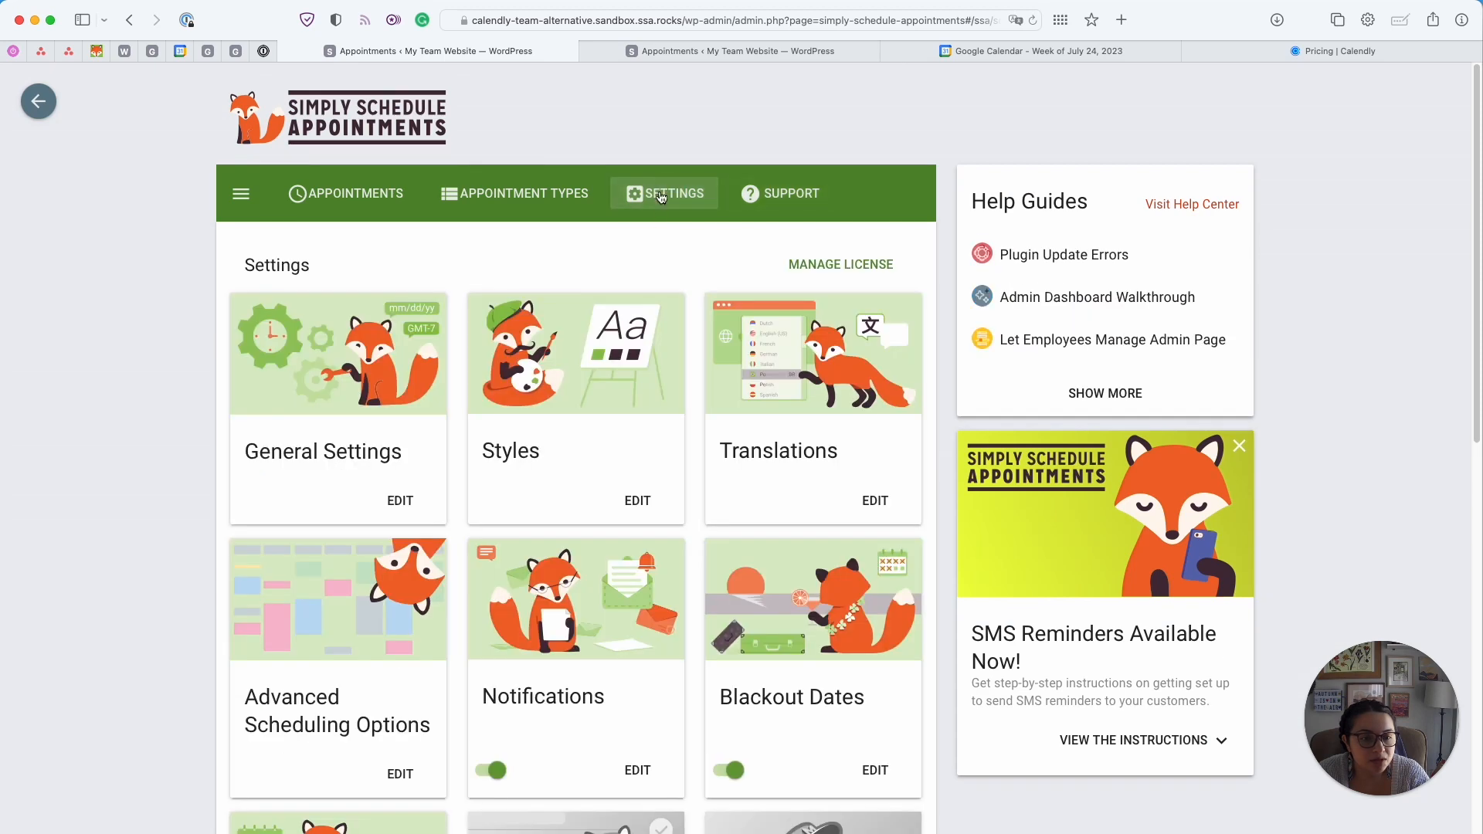
pyautogui.scroll(-5, 656, 221)
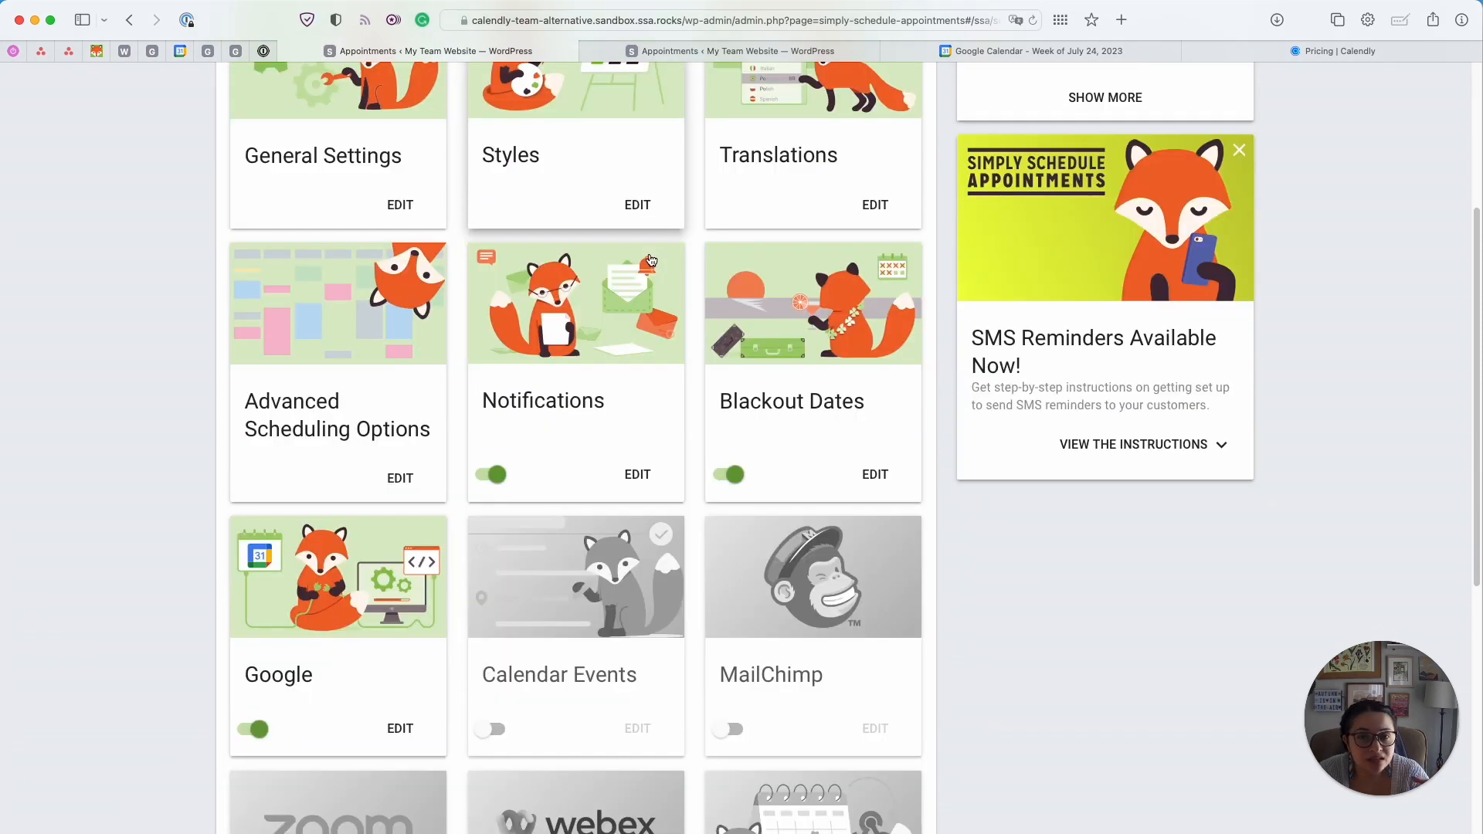
pyautogui.scroll(-2, 651, 260)
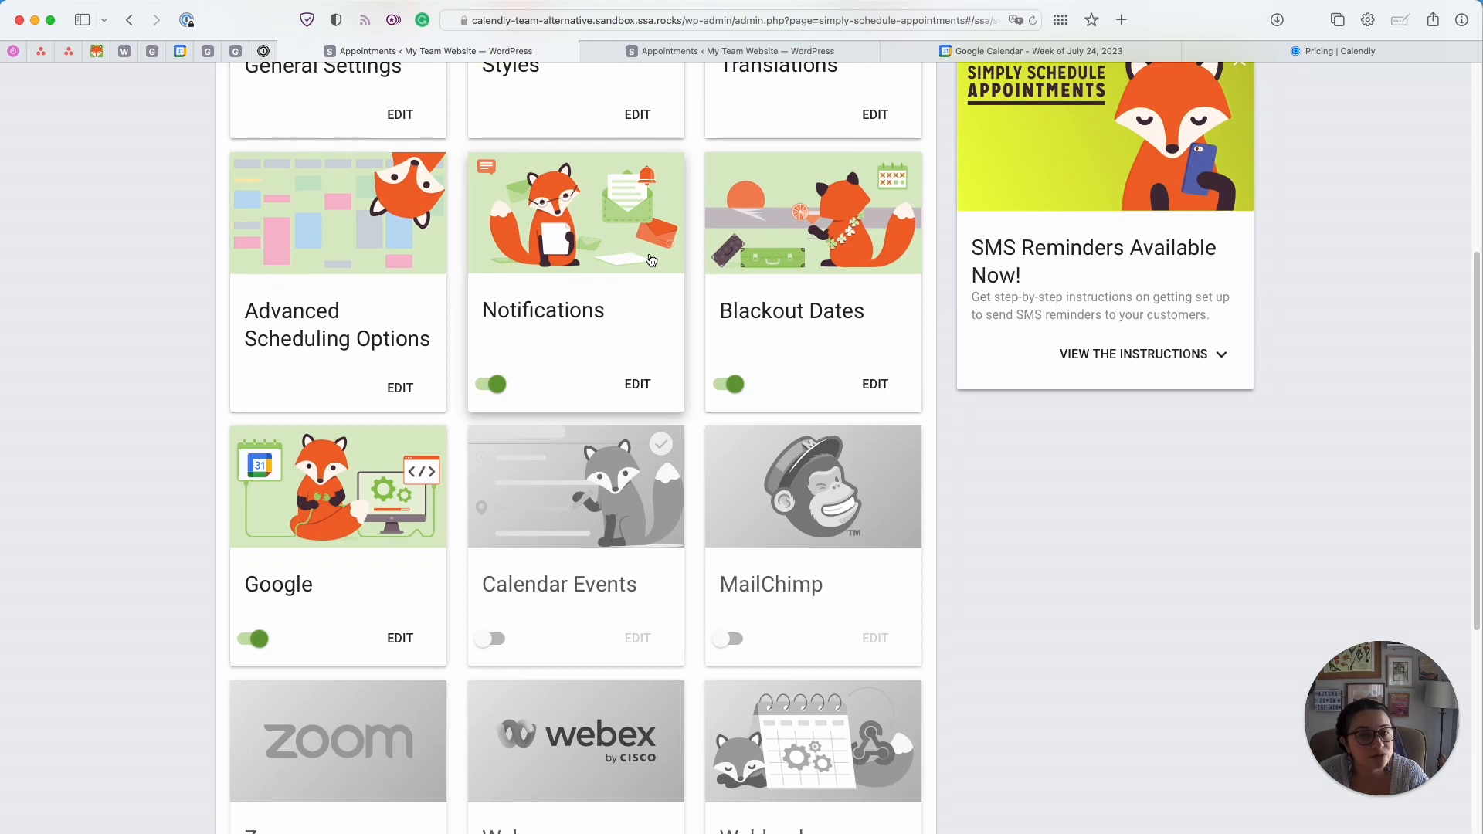
pyautogui.scroll(-5, 651, 261)
pyautogui.scroll(-3, 649, 258)
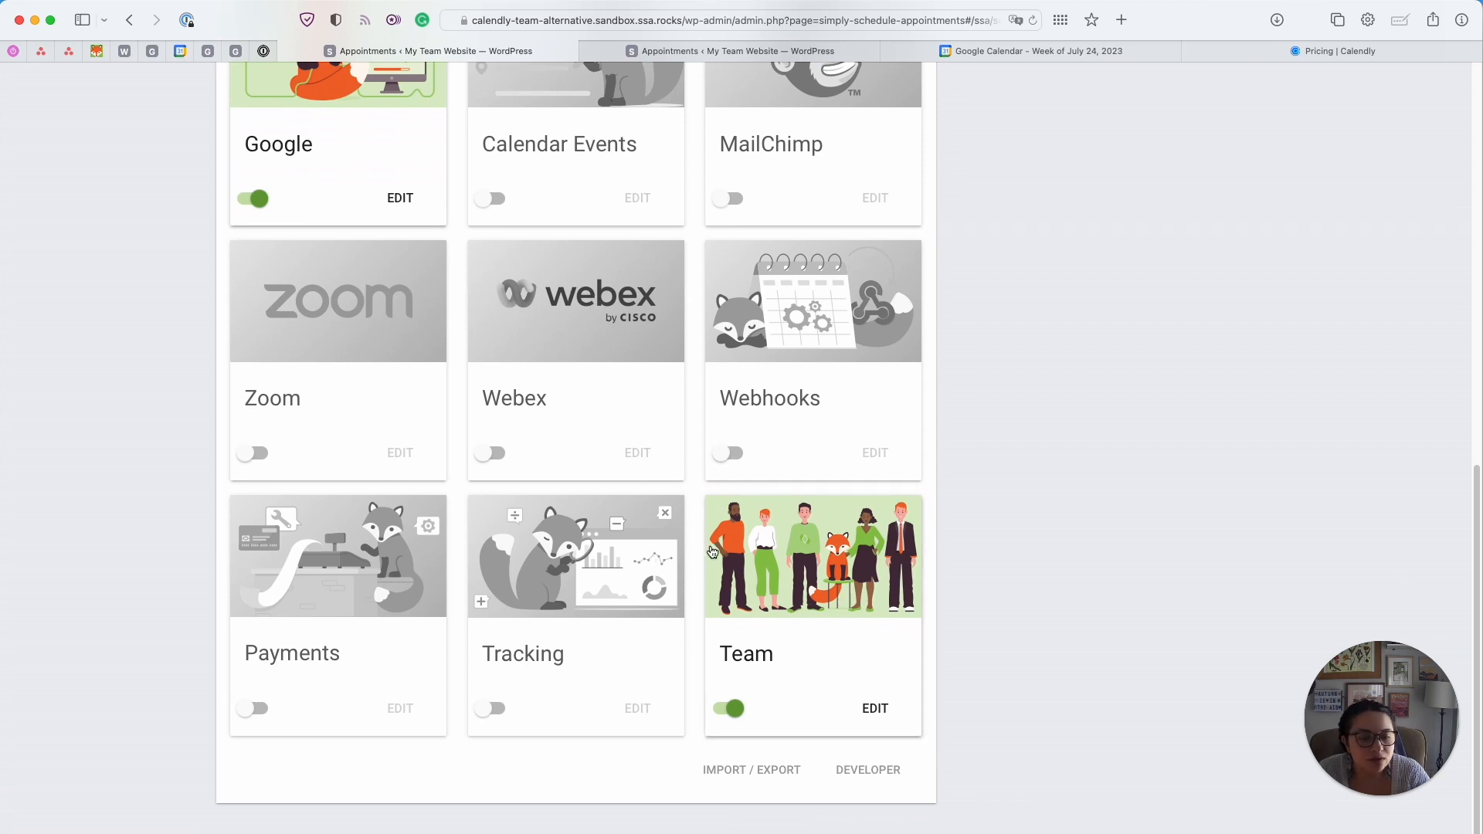
pyautogui.click(779, 555)
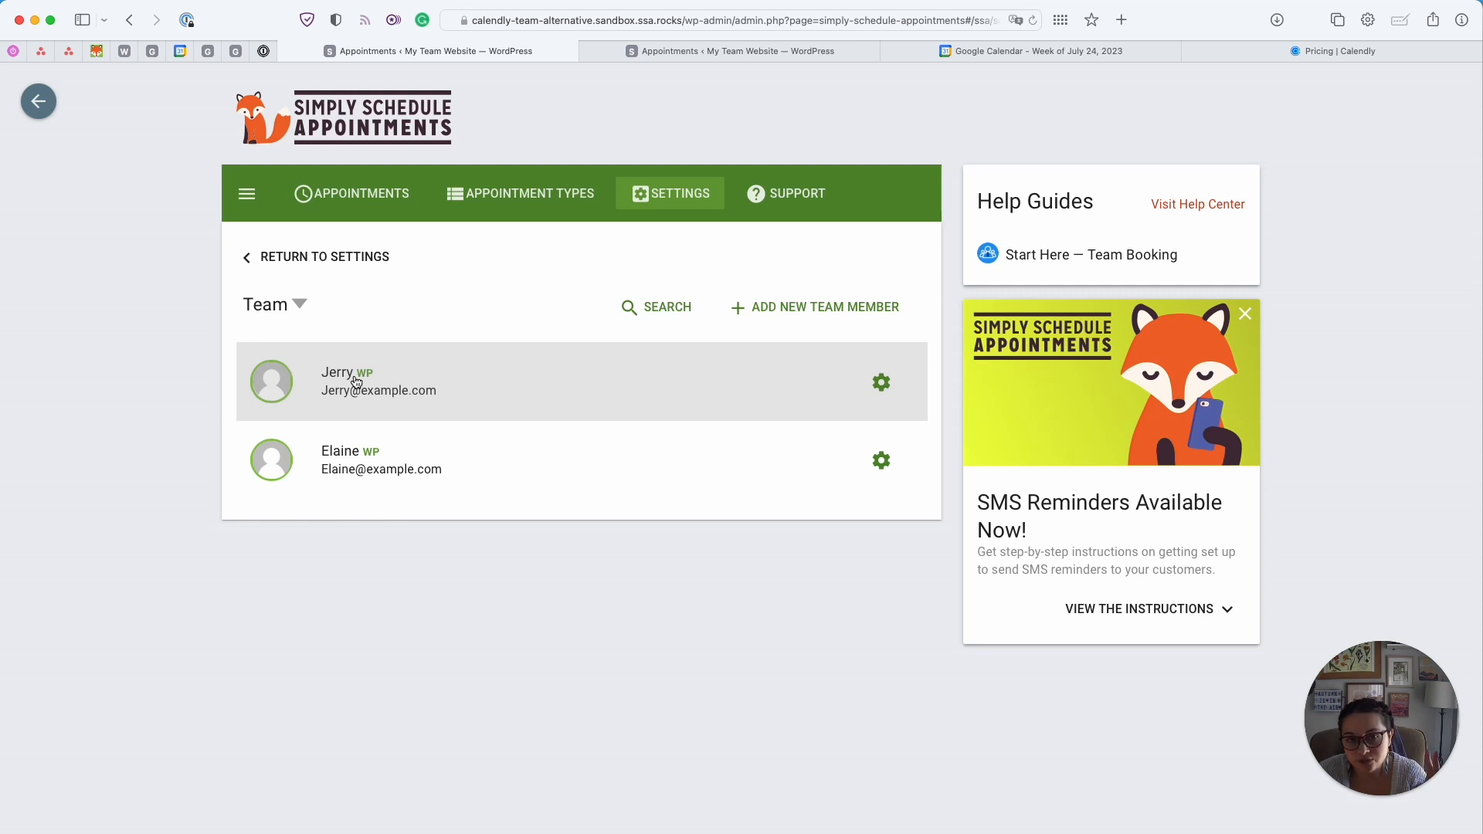
# Open the first team member's profile and enable permission to manage their own blackout dates and working hours
pyautogui.click(460, 396)
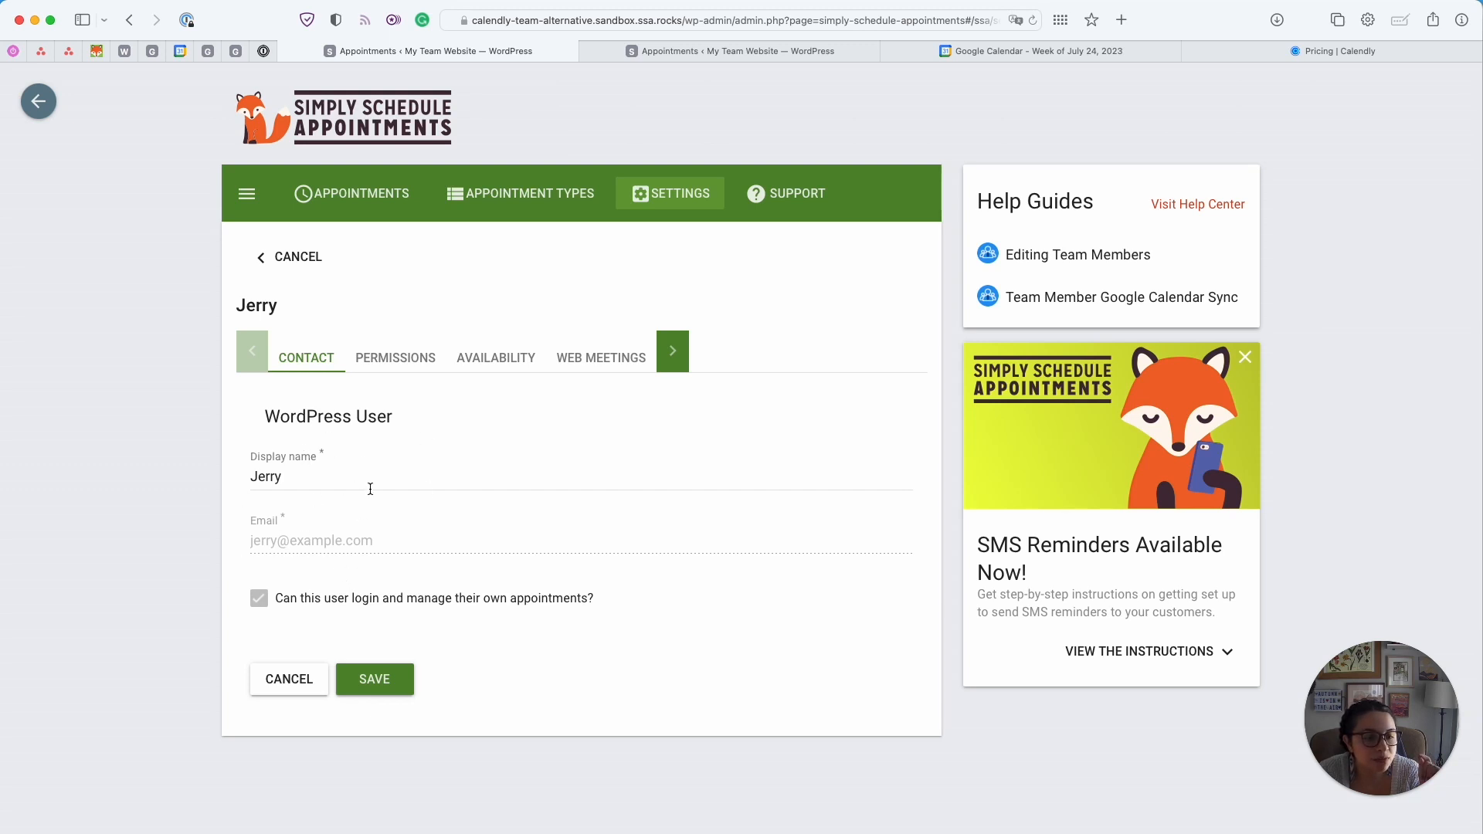
pyautogui.moveTo(300, 600); pyautogui.dragTo(601, 617)
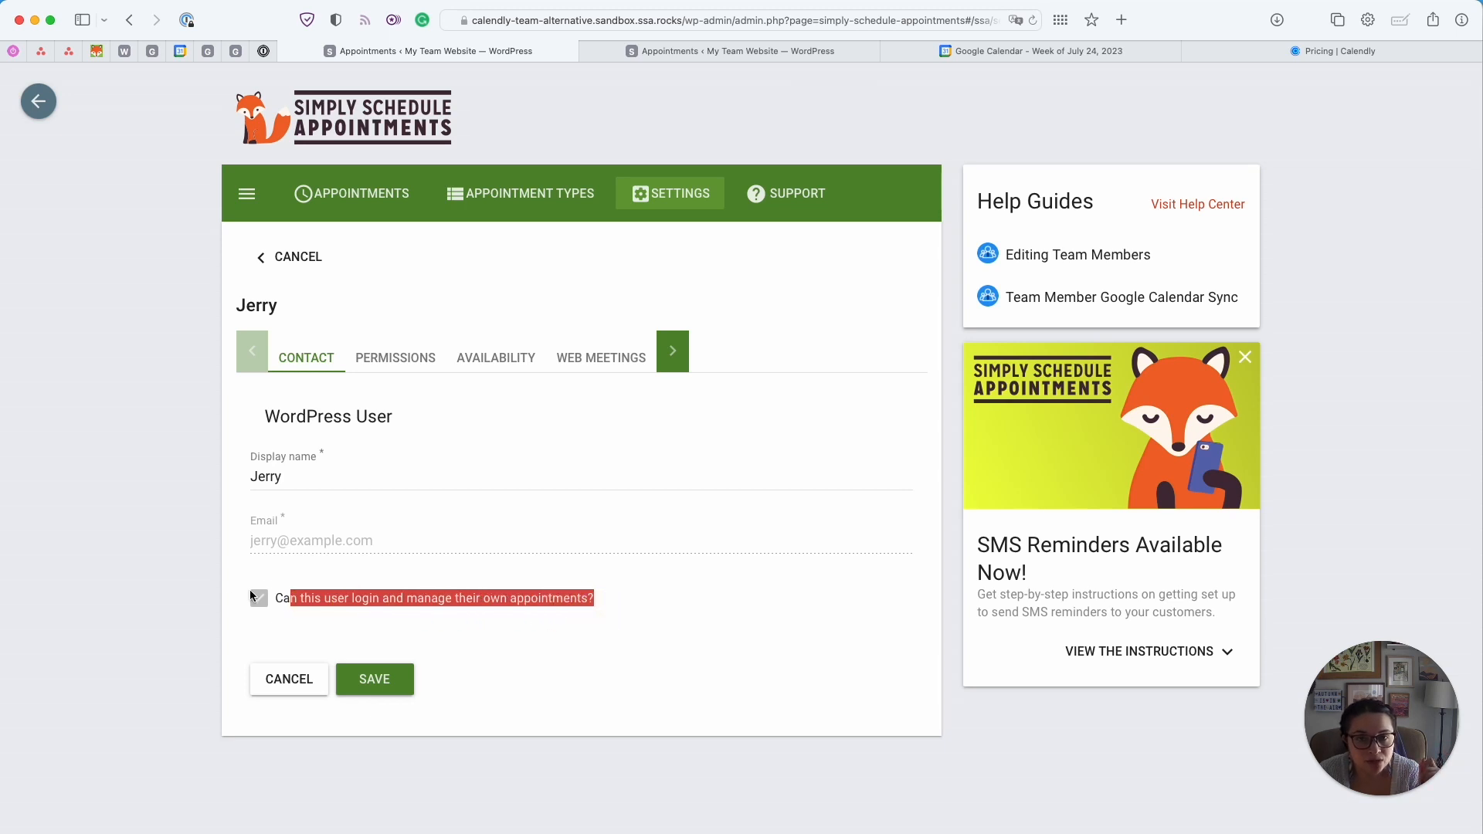
pyautogui.click(410, 360)
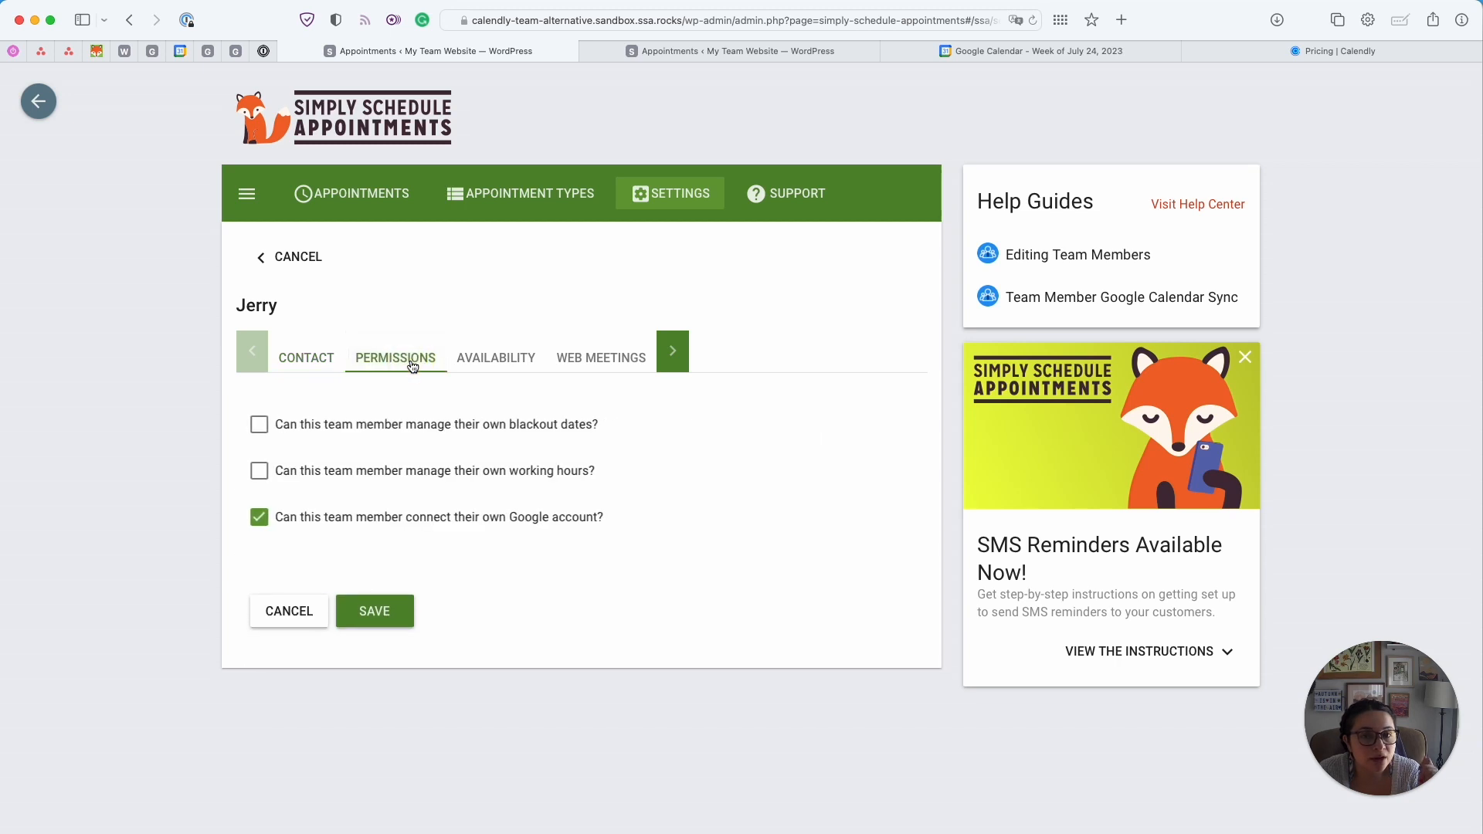
pyautogui.click(298, 428)
pyautogui.click(285, 472)
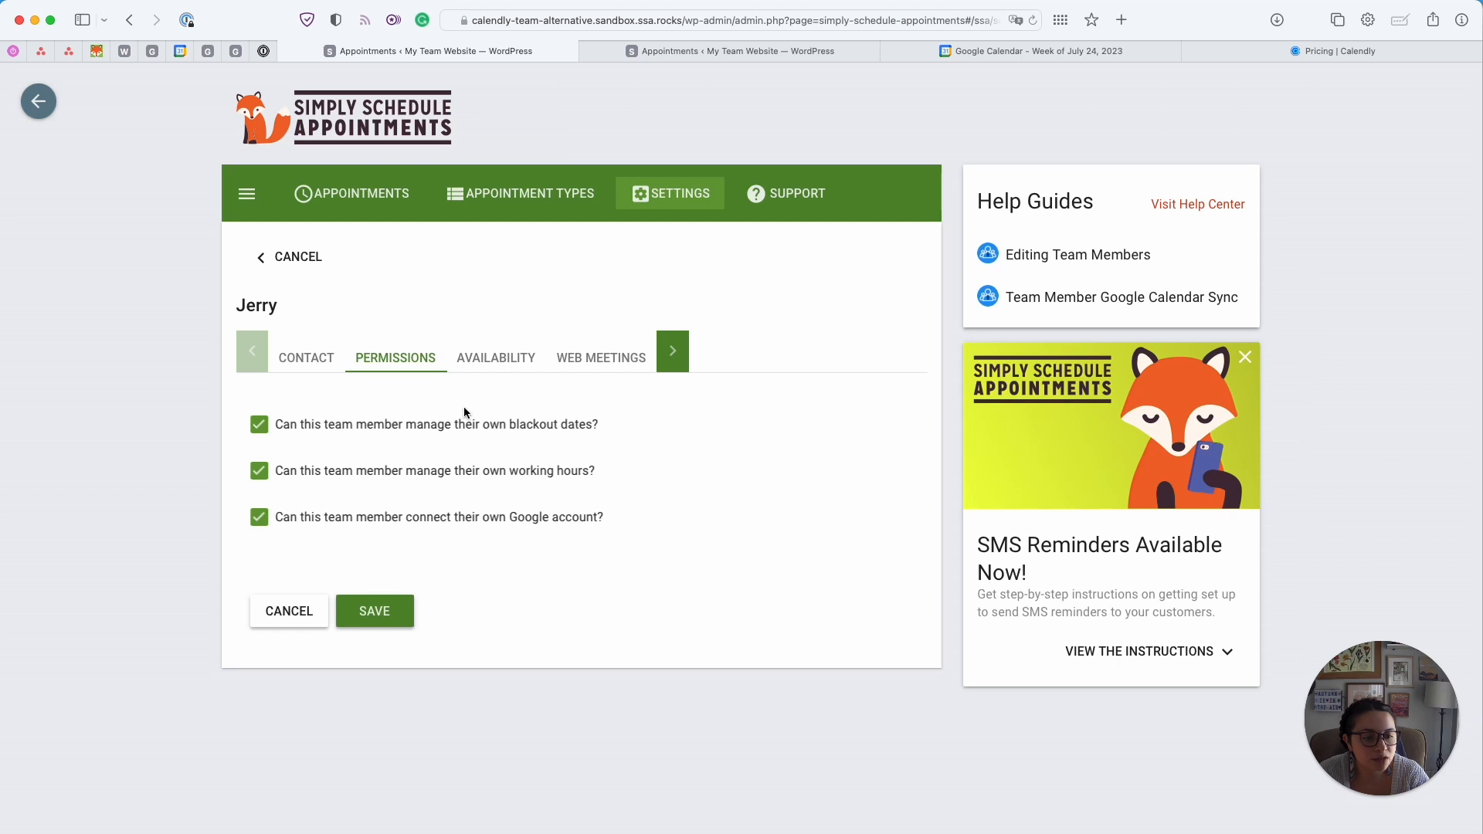
# Review the team member's availability settings for appointment types, blackout dates, working hours and Google Calendar
pyautogui.click(481, 358)
pyautogui.scroll(-5, 482, 401)
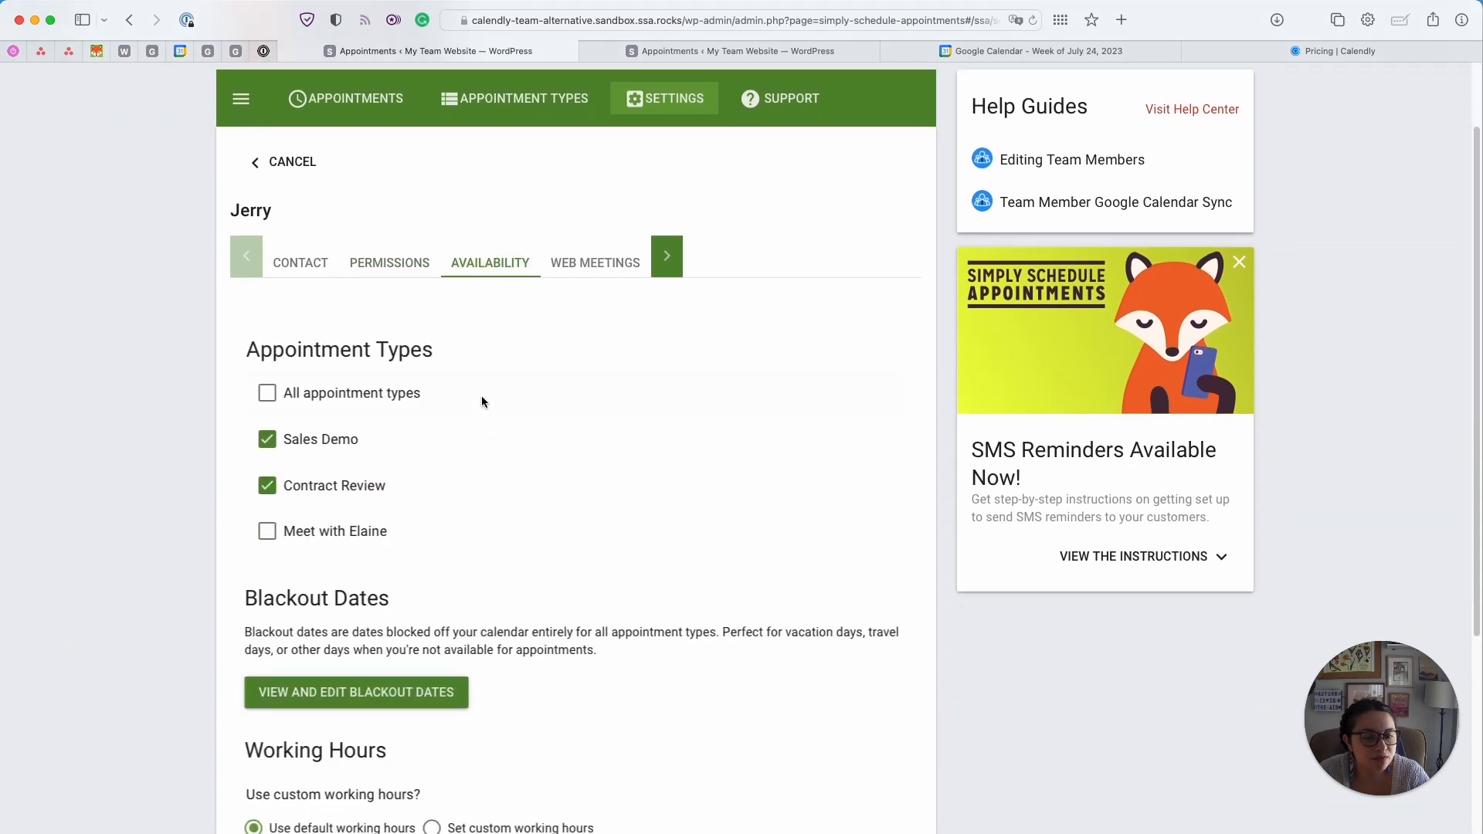
pyautogui.scroll(-1, 482, 402)
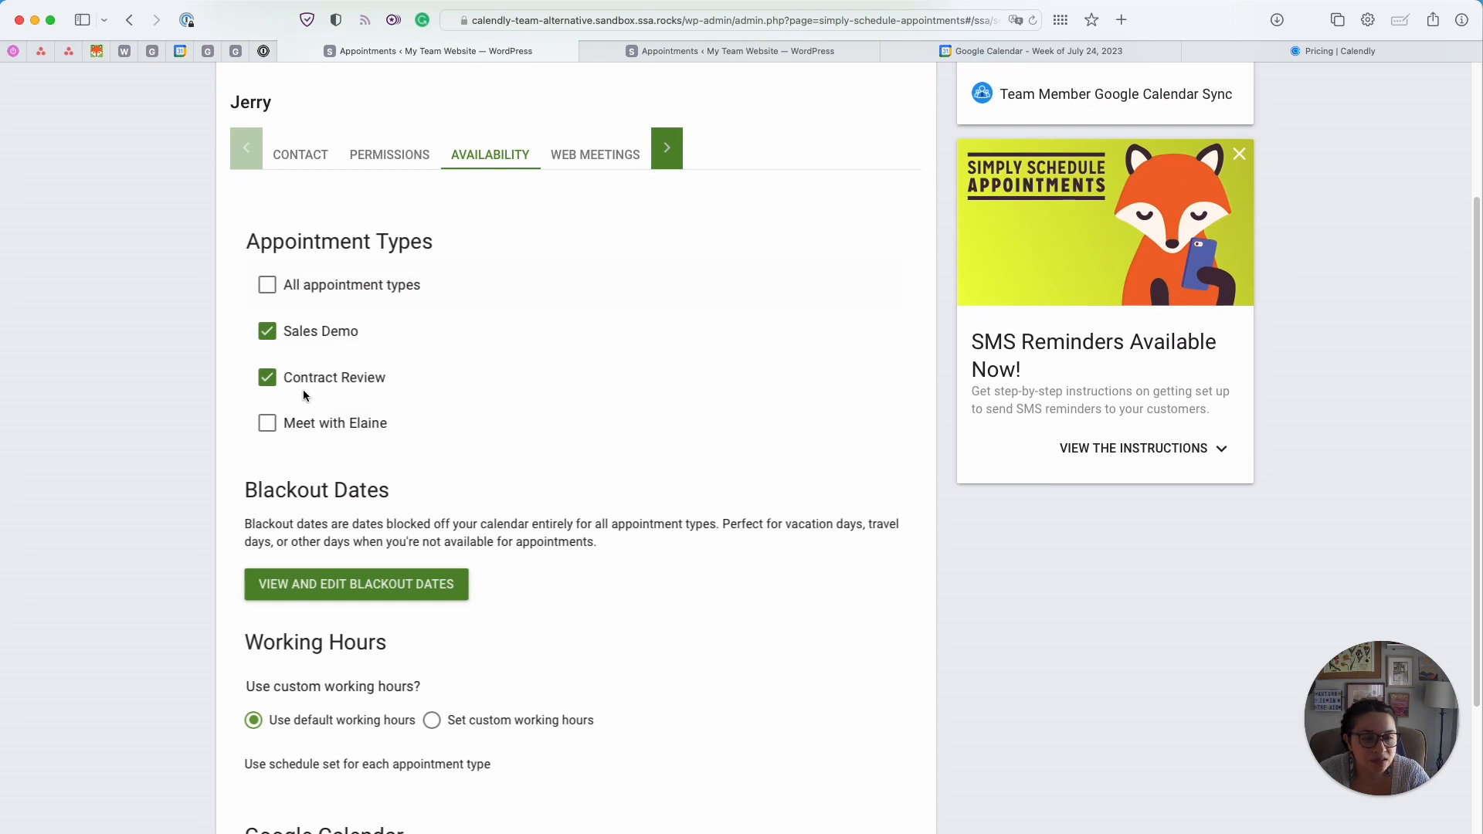
pyautogui.scroll(-6, 294, 330)
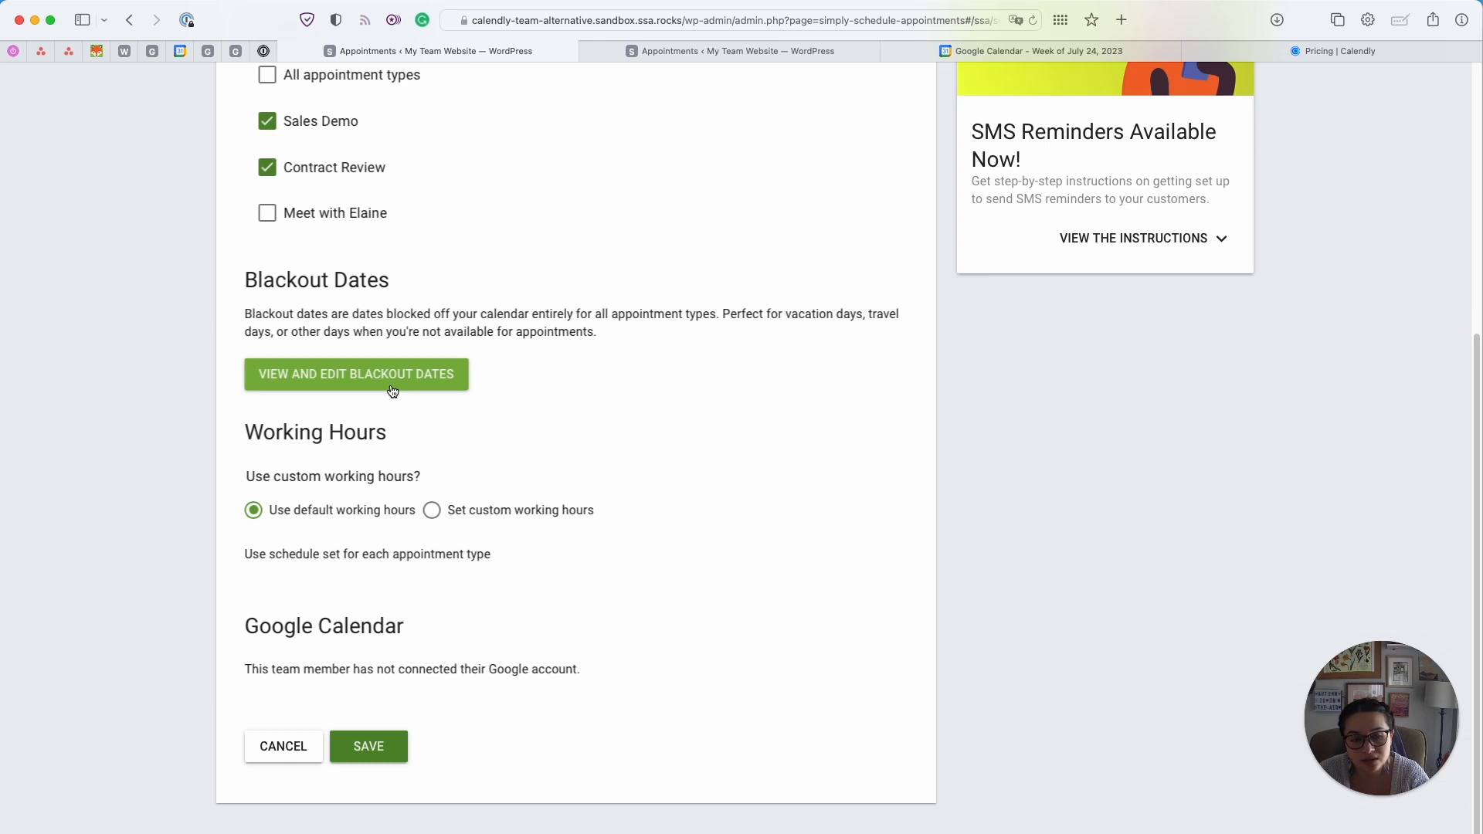
# Try custom working hours by clearing the 11:30 am slots from Monday to Wednesday, and revert to the default working hours
pyautogui.click(474, 512)
pyautogui.scroll(-3, 473, 506)
pyautogui.scroll(-2, 473, 500)
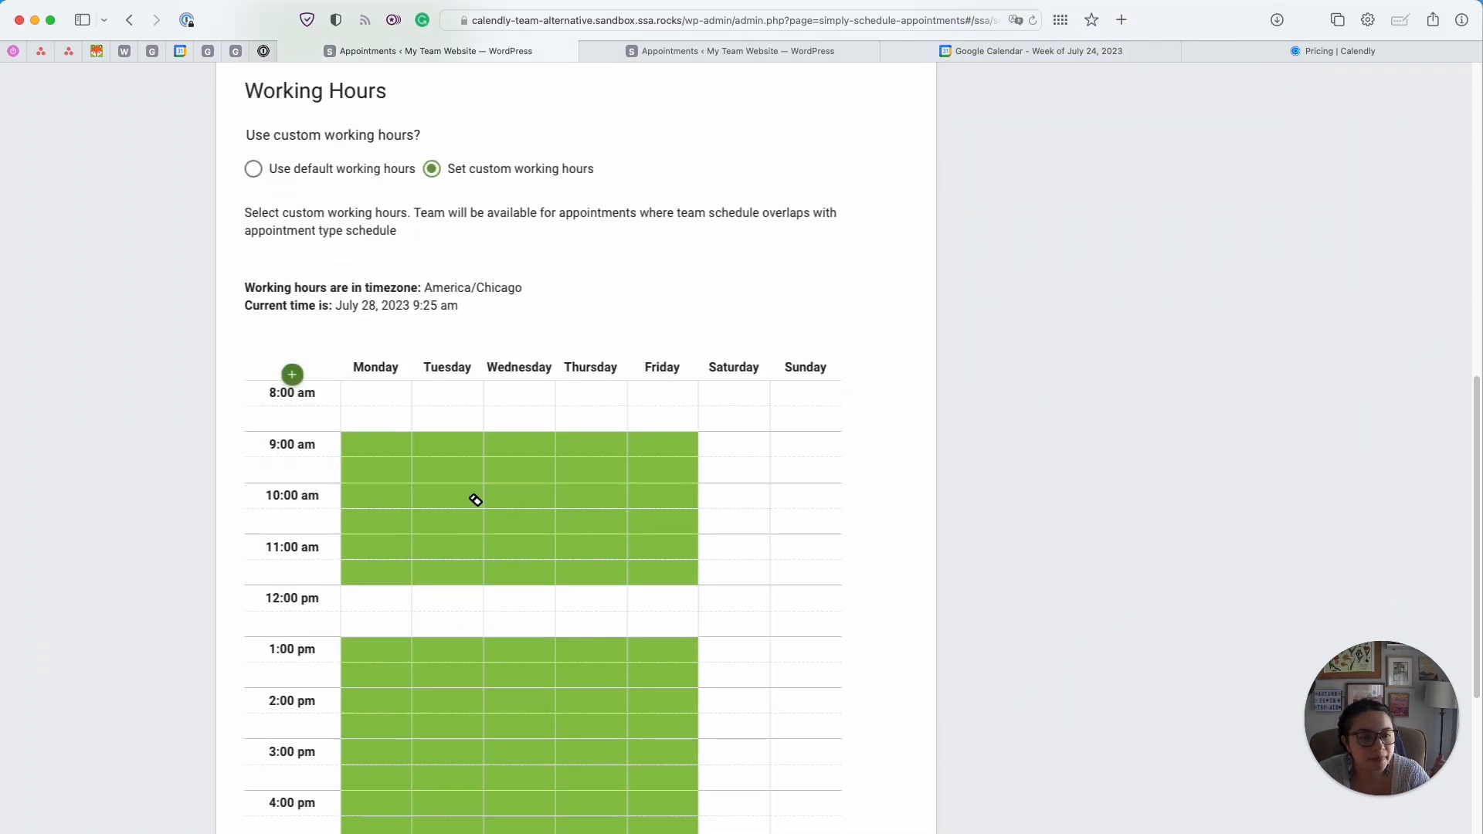
pyautogui.moveTo(374, 523); pyautogui.dragTo(553, 564)
pyautogui.moveTo(567, 496)
pyautogui.mouseDown()
pyautogui.moveTo(685, 511)
pyautogui.moveTo(618, 506)
pyautogui.moveTo(599, 477)
pyautogui.mouseUp()
pyautogui.scroll(2, 599, 477)
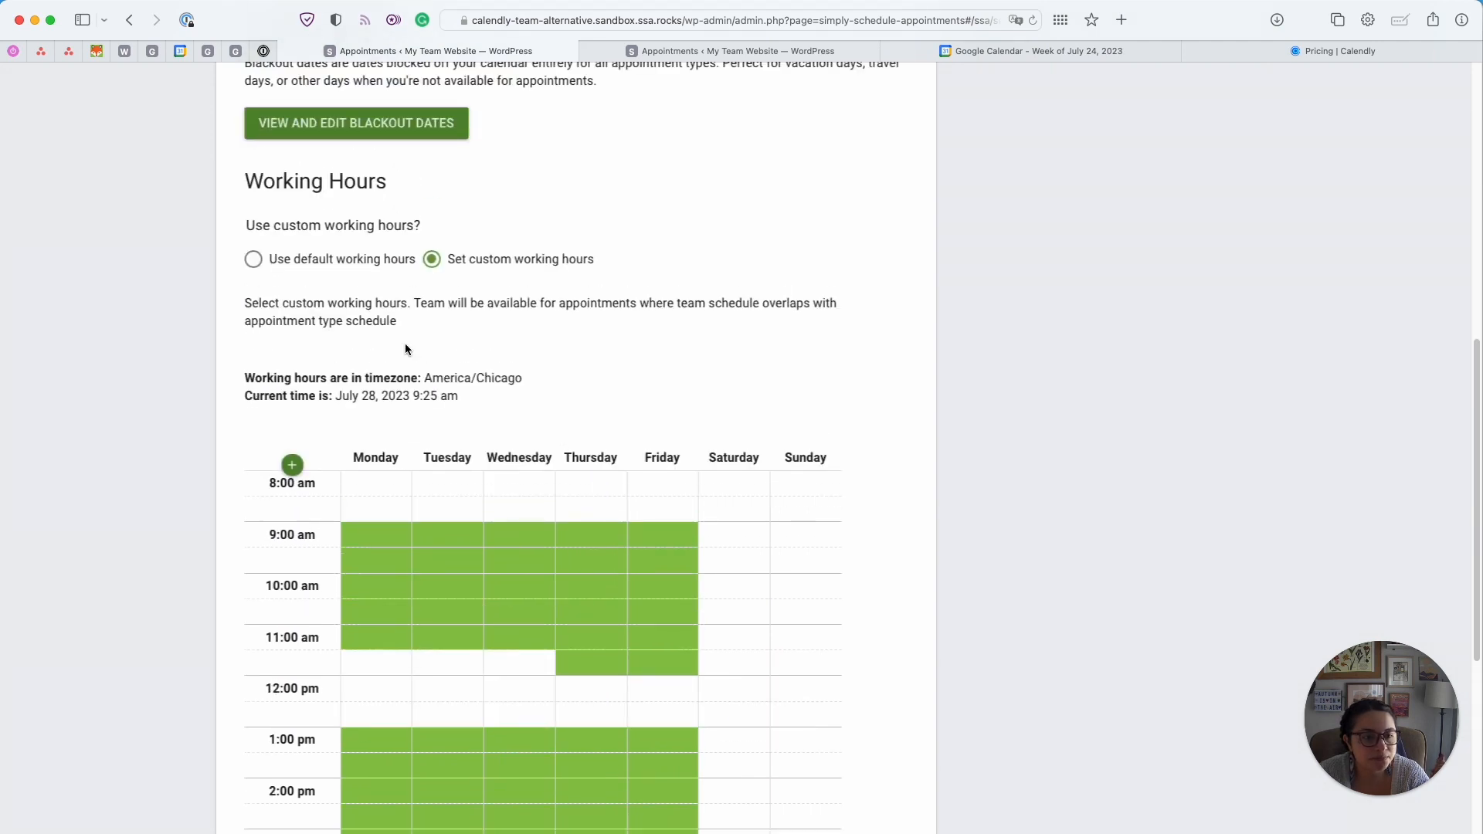
pyautogui.click(400, 268)
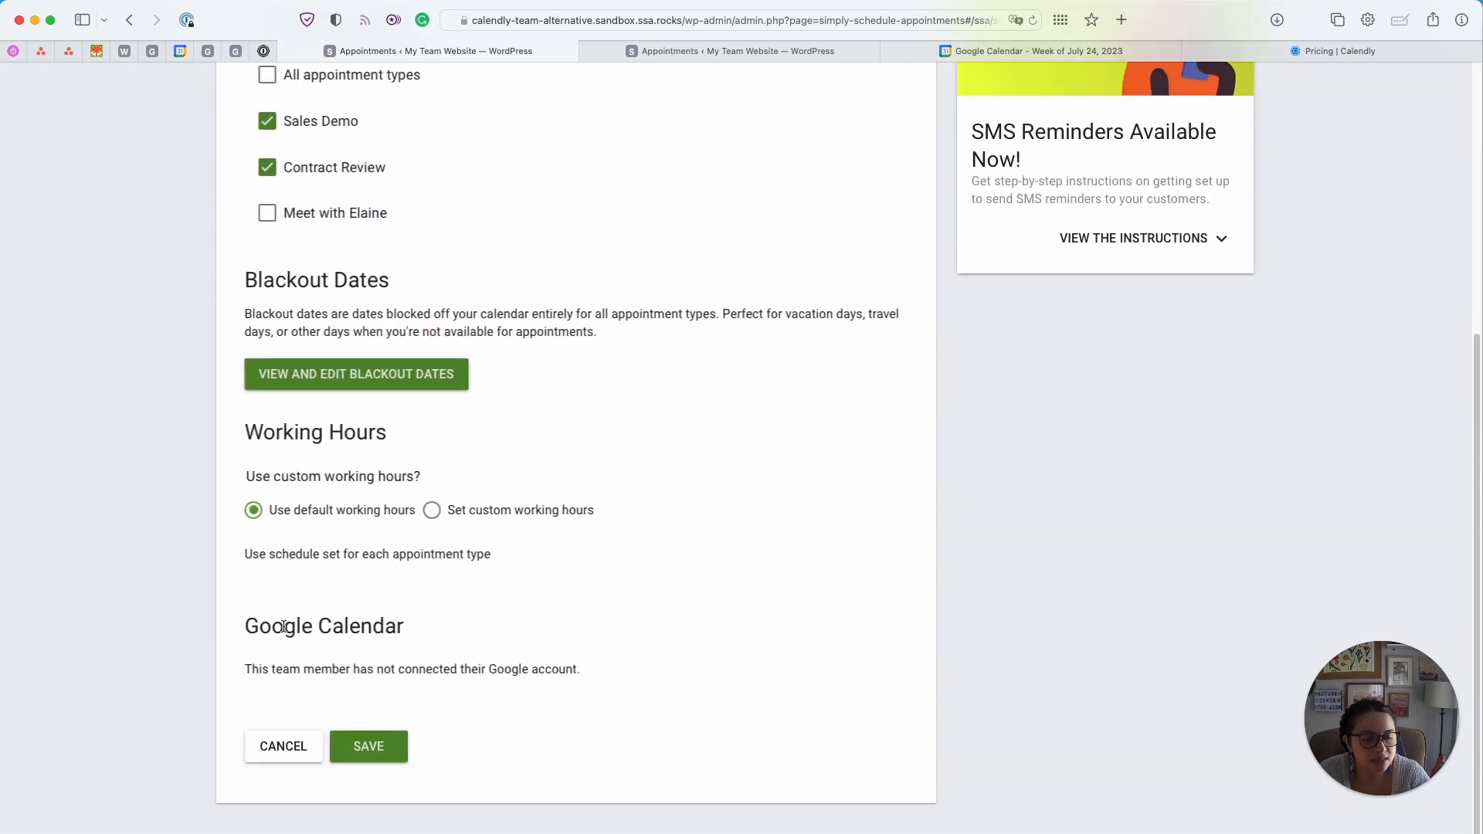
# Examine the team member's Google Calendar connection and custom web meeting URL setting, and leave the profile without saving
pyautogui.moveTo(256, 662); pyautogui.dragTo(505, 694)
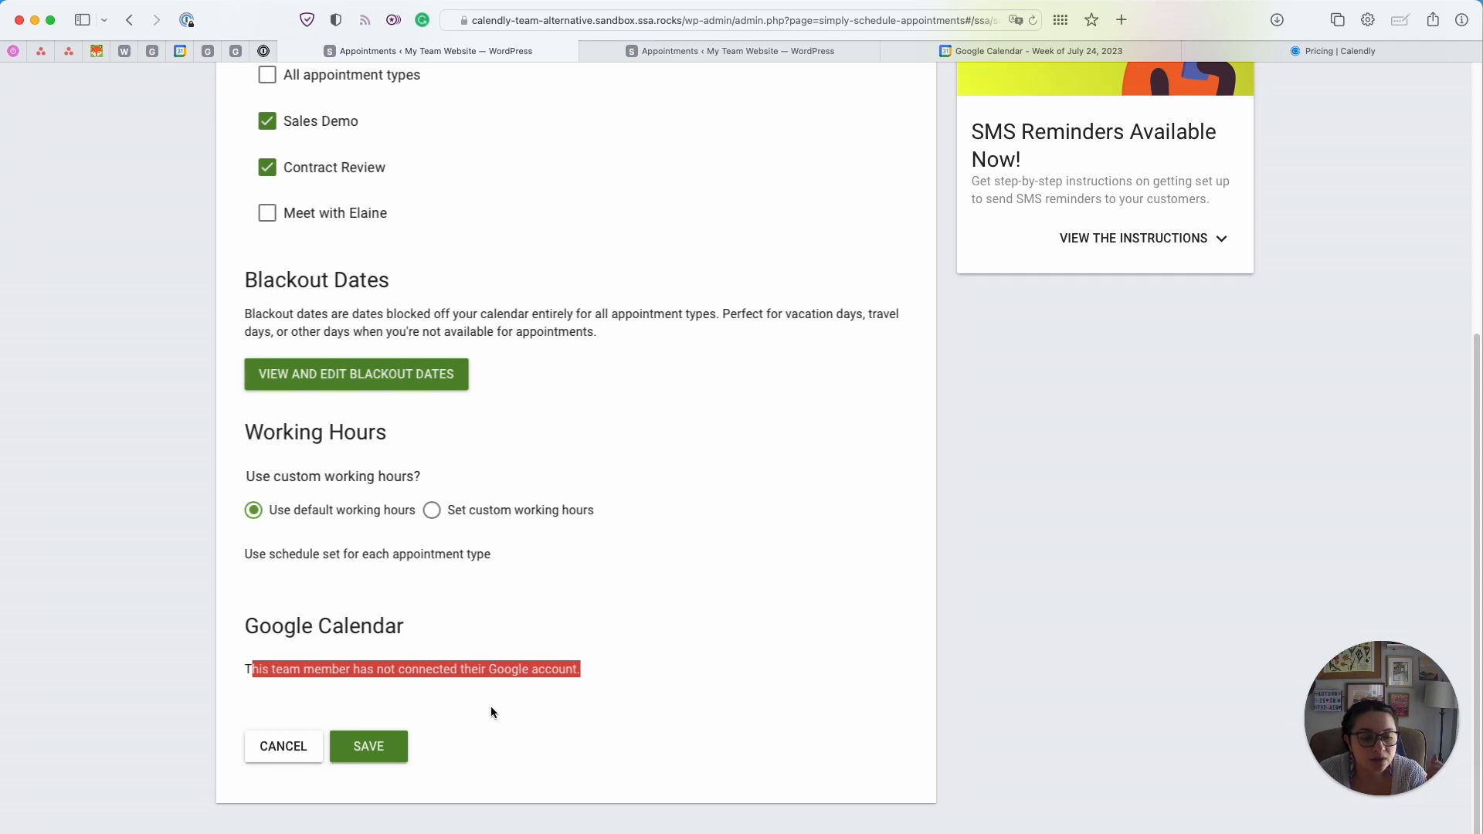
pyautogui.click(293, 660)
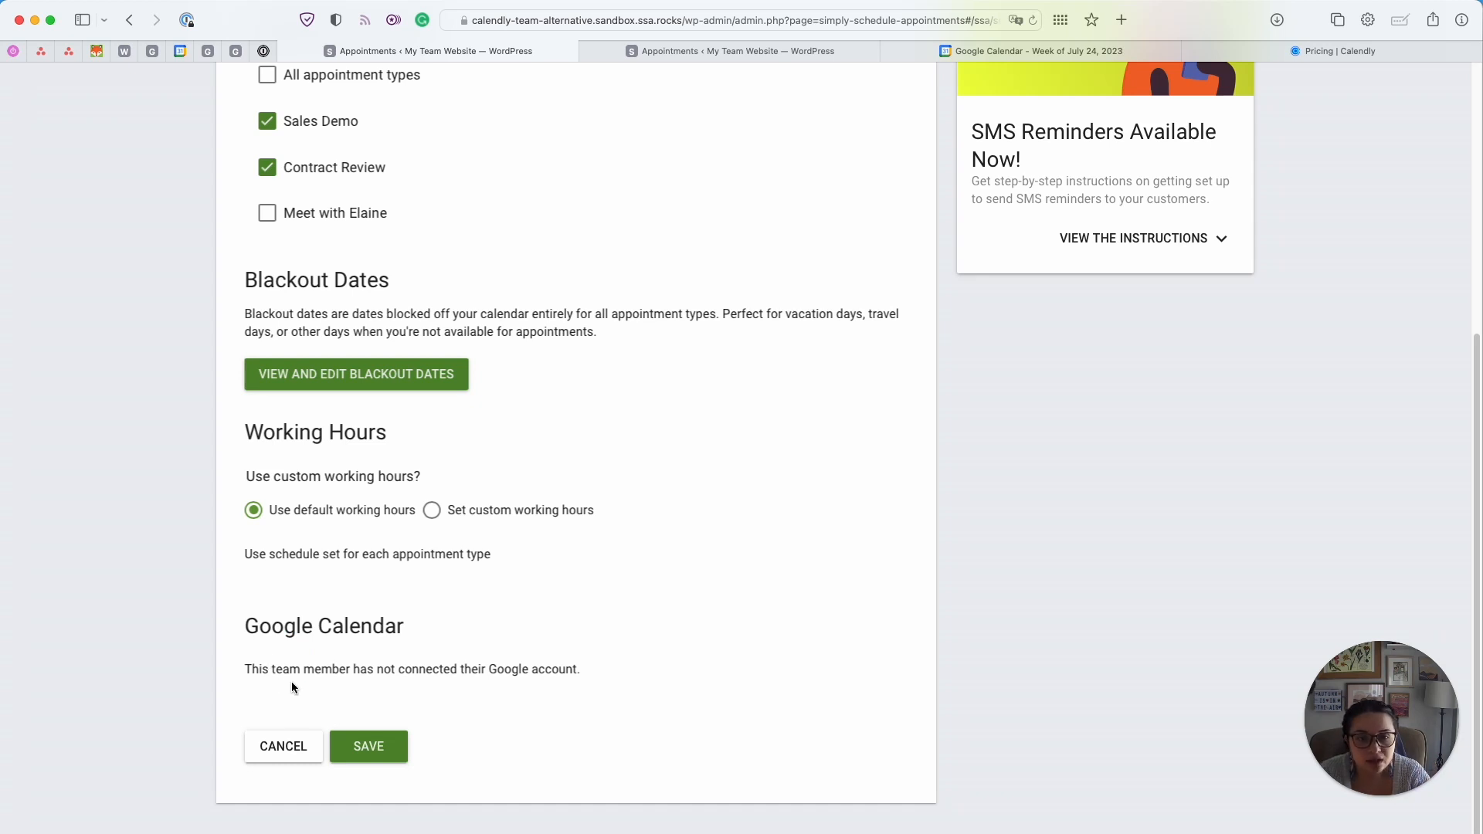
pyautogui.scroll(5, 380, 600)
pyautogui.click(571, 325)
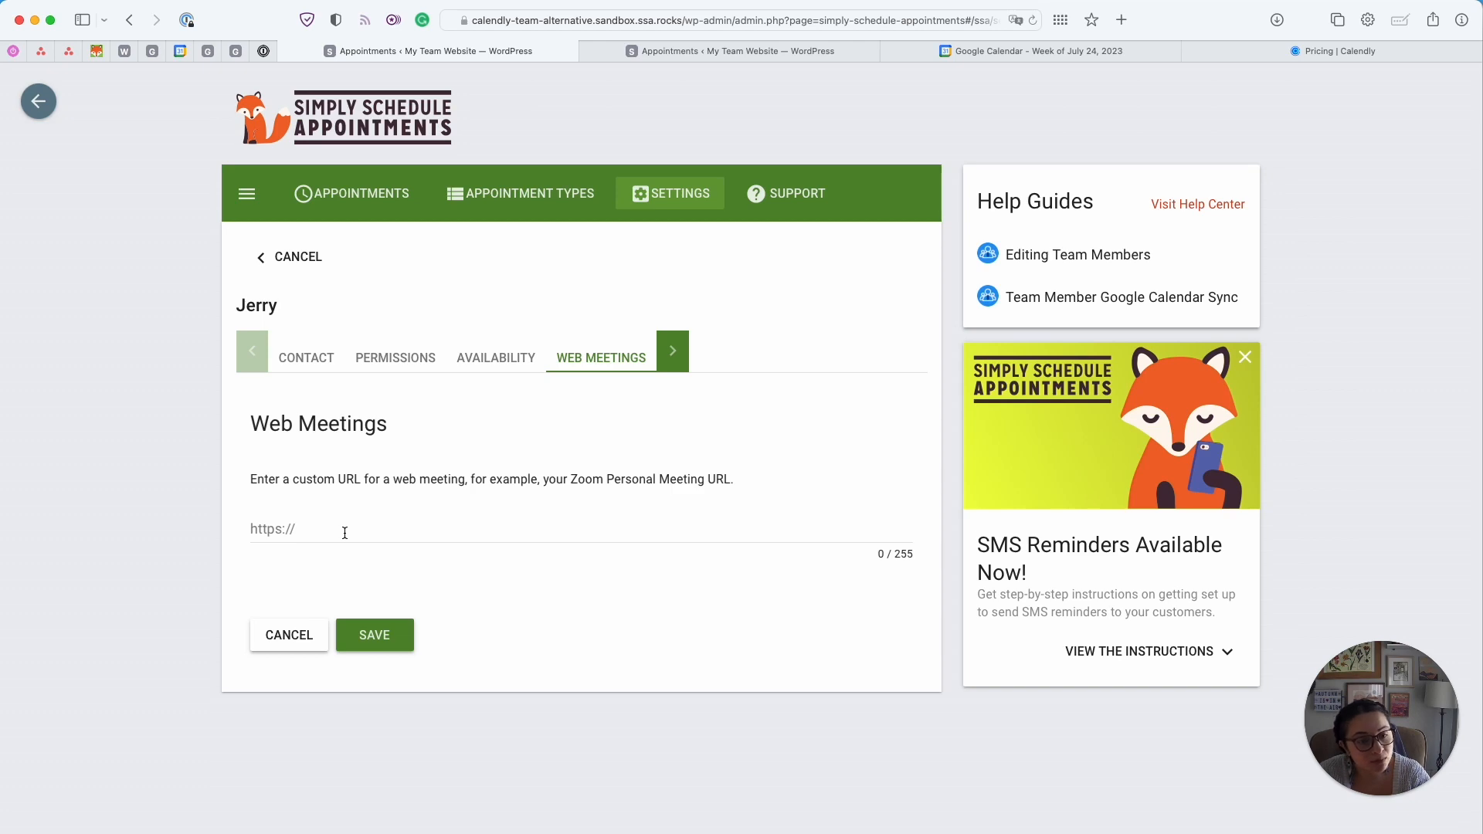
pyautogui.click(291, 257)
pyautogui.click(948, 502)
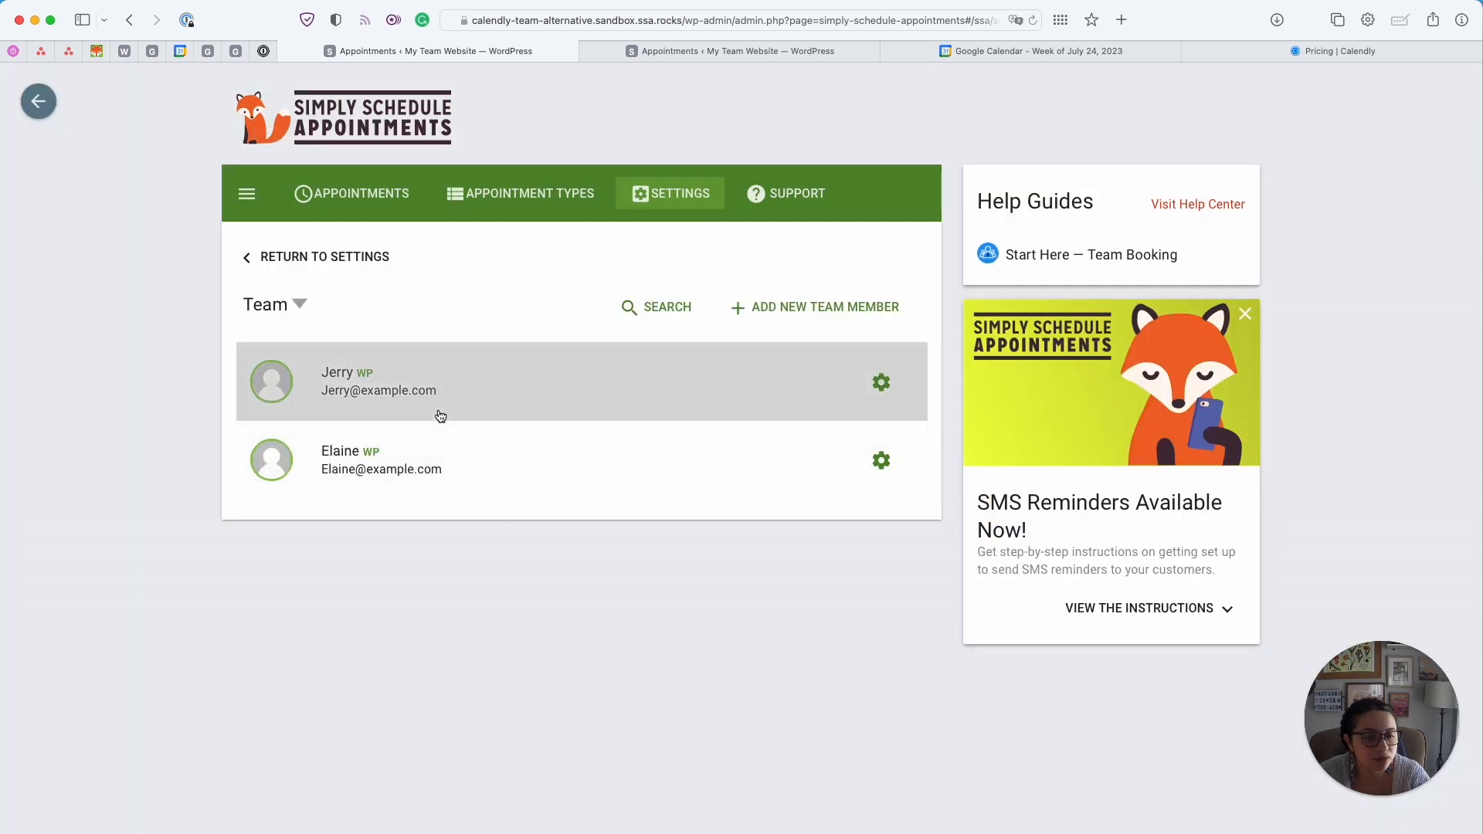
# Create a new team member using their email address
pyautogui.click(834, 313)
pyautogui.click(301, 365)
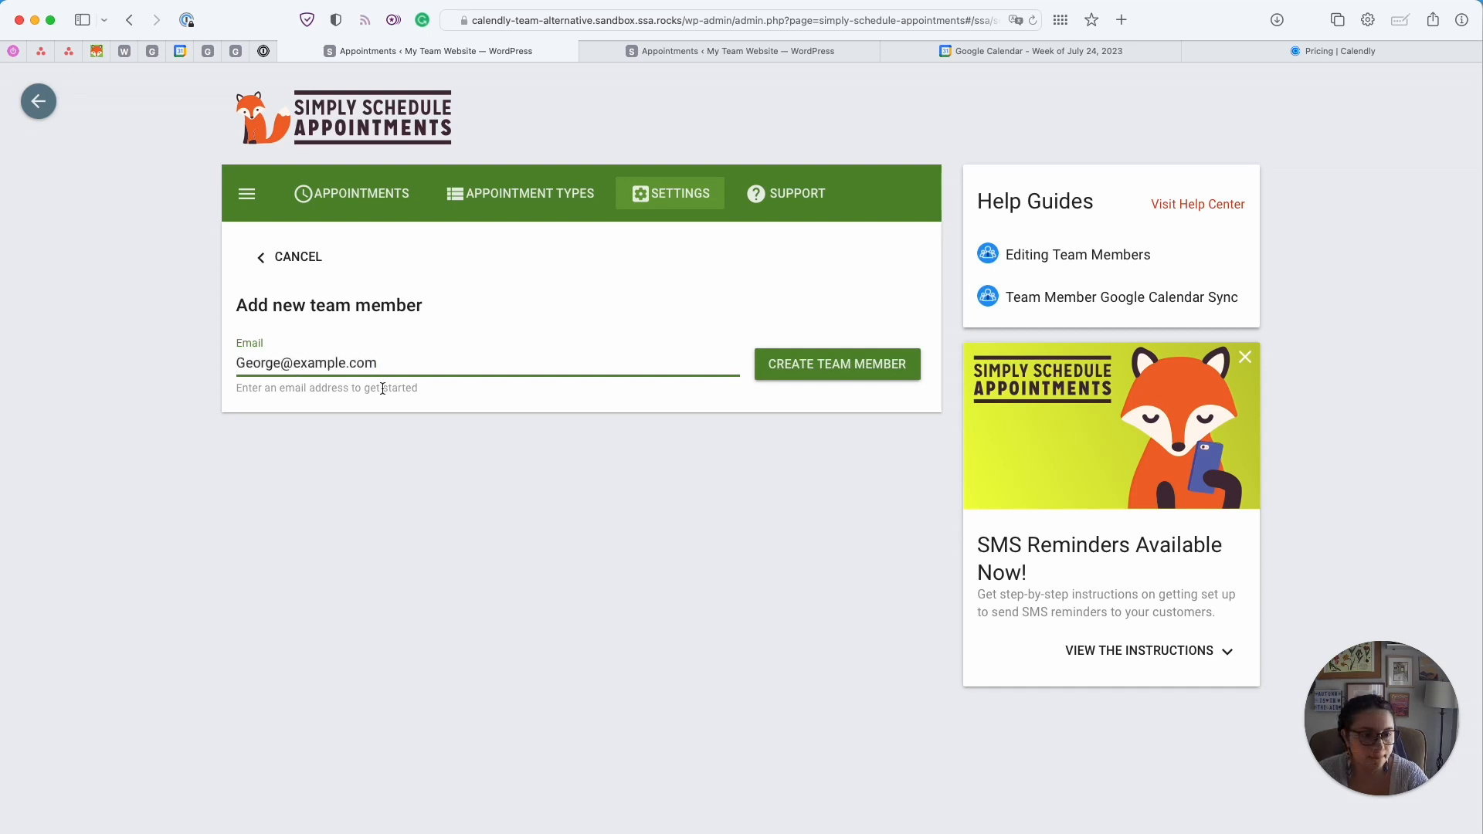
pyautogui.click(857, 361)
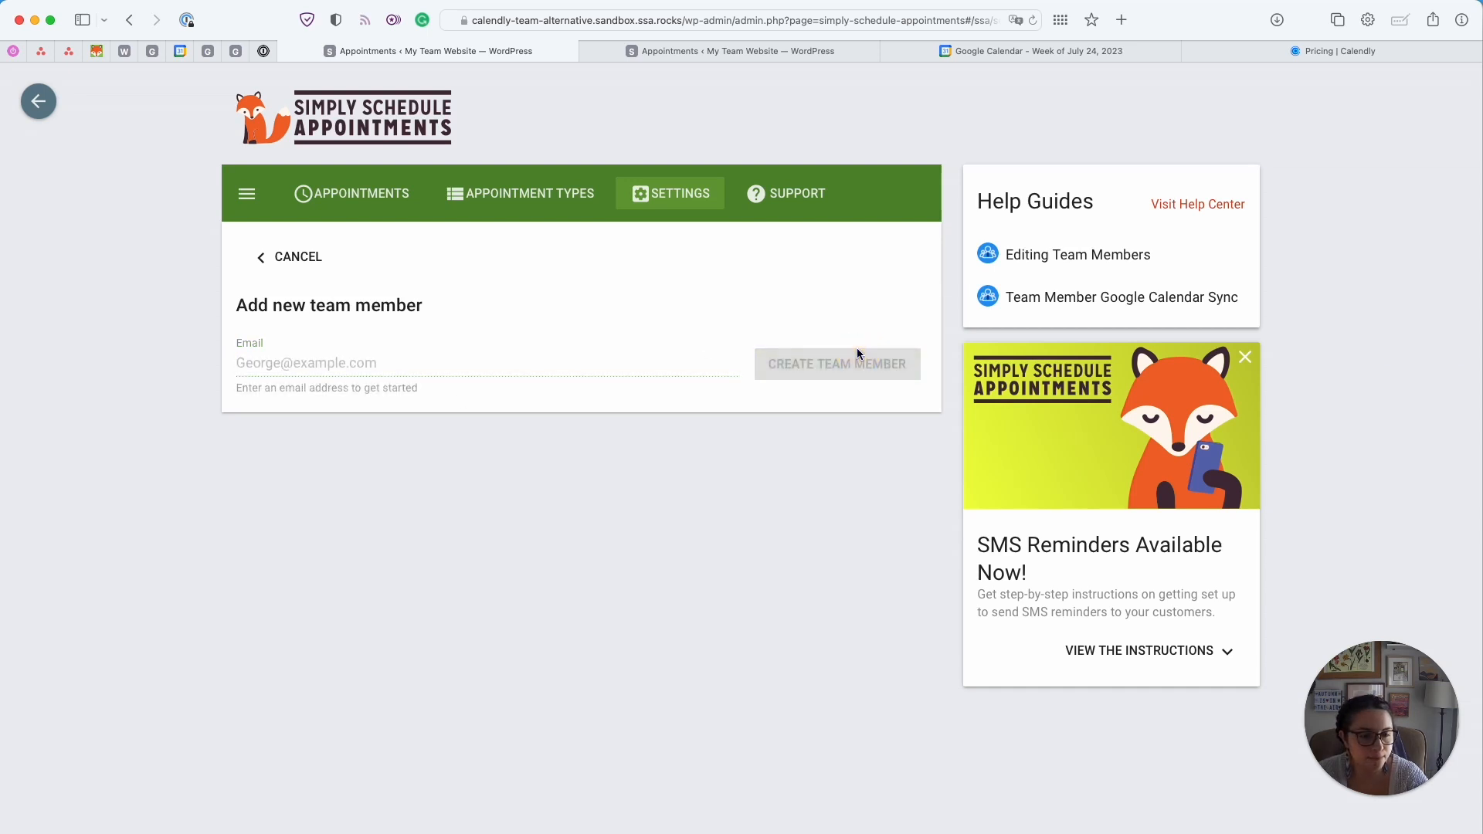
# Fill in the new team member's name and display name, allow login to manage their own appointments, and save
pyautogui.click(334, 411)
pyautogui.write('George')
pyautogui.press('Tab')
pyautogui.write('George')
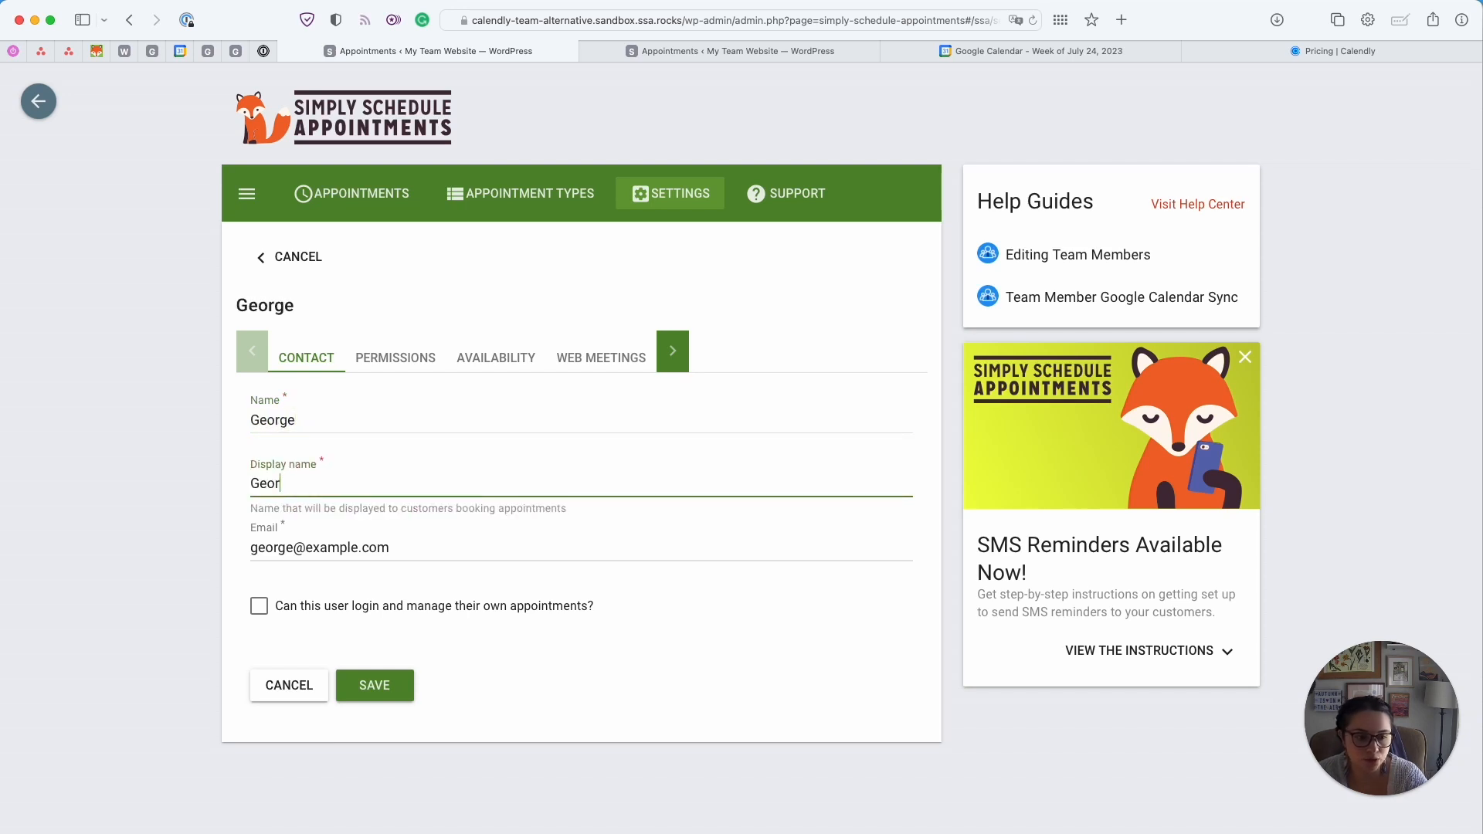
pyautogui.click(297, 614)
pyautogui.click(395, 682)
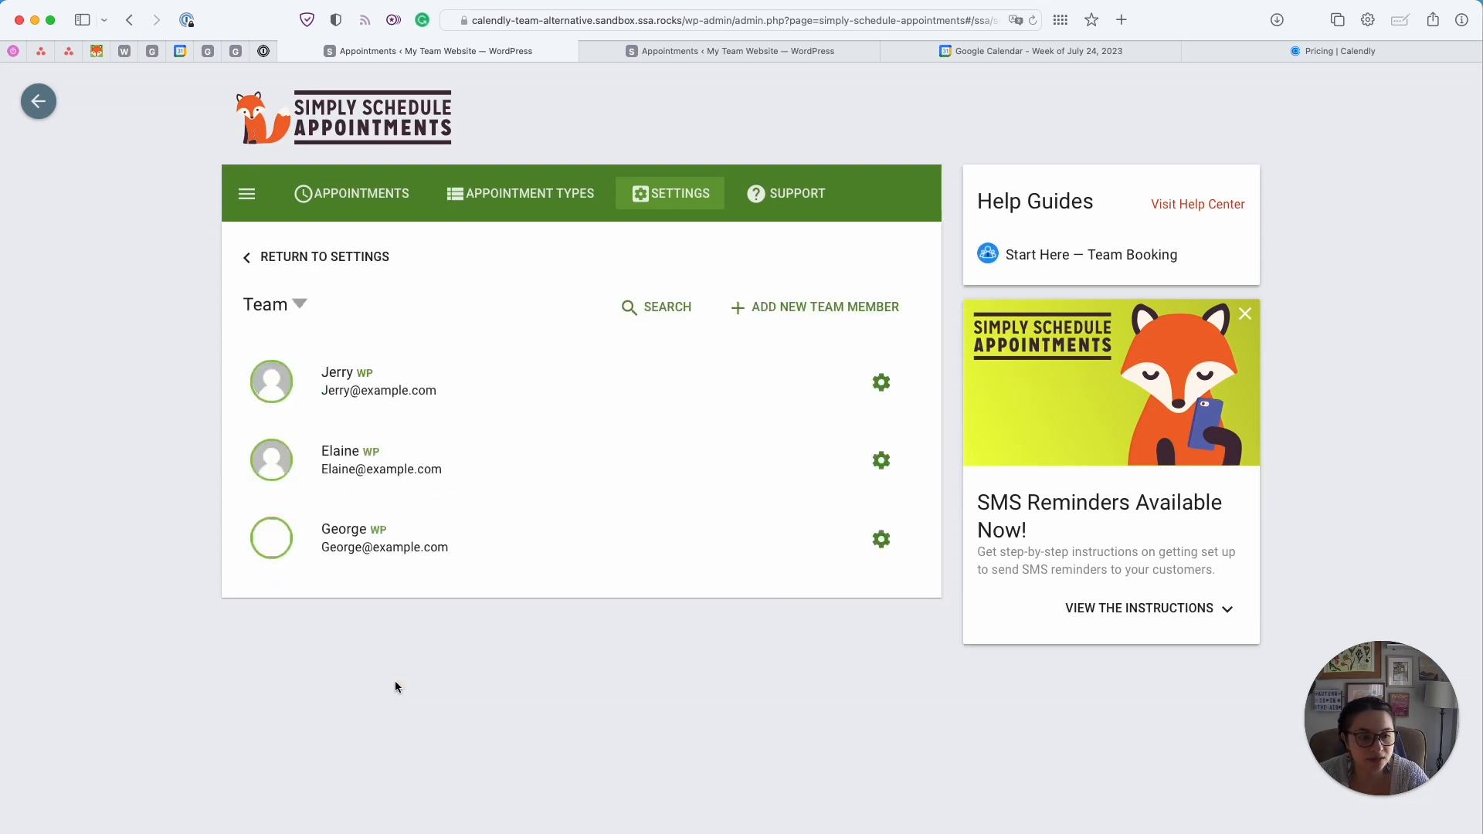
# Allow the new team member to manage their own blackout dates and working hours, check their availability options, and save
pyautogui.click(395, 538)
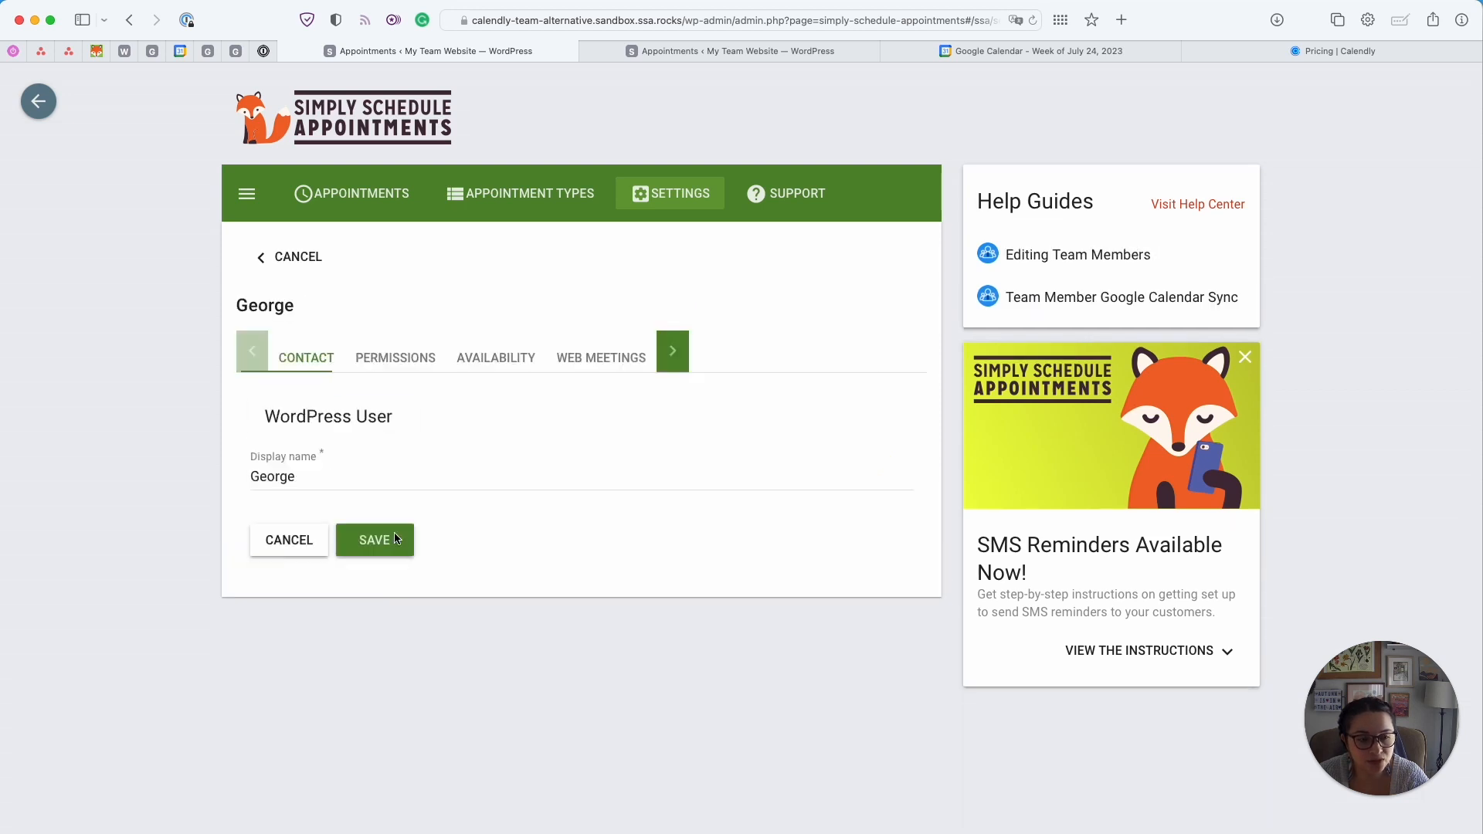
pyautogui.click(405, 363)
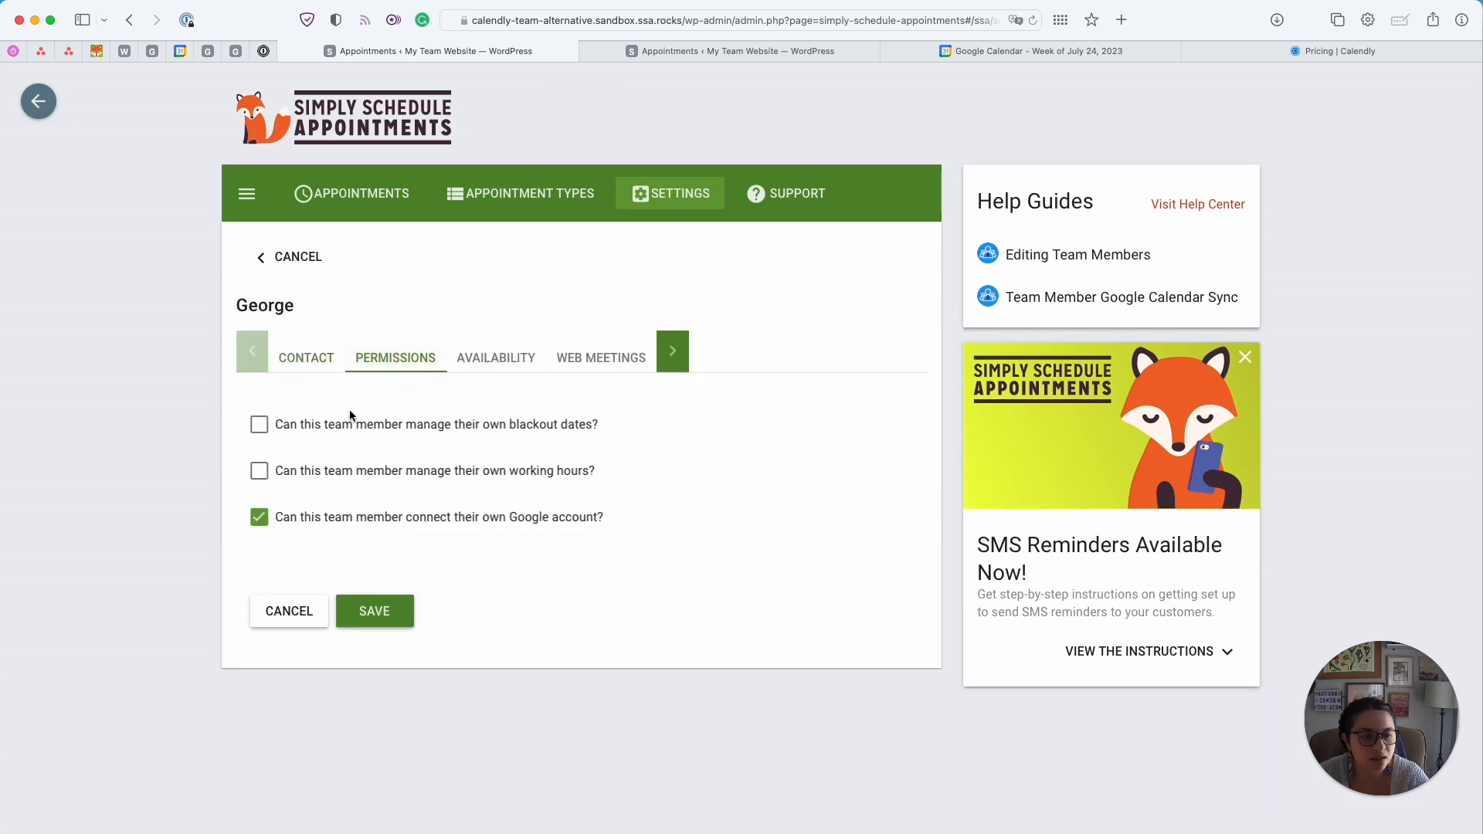
pyautogui.click(328, 426)
pyautogui.click(316, 468)
pyautogui.click(489, 360)
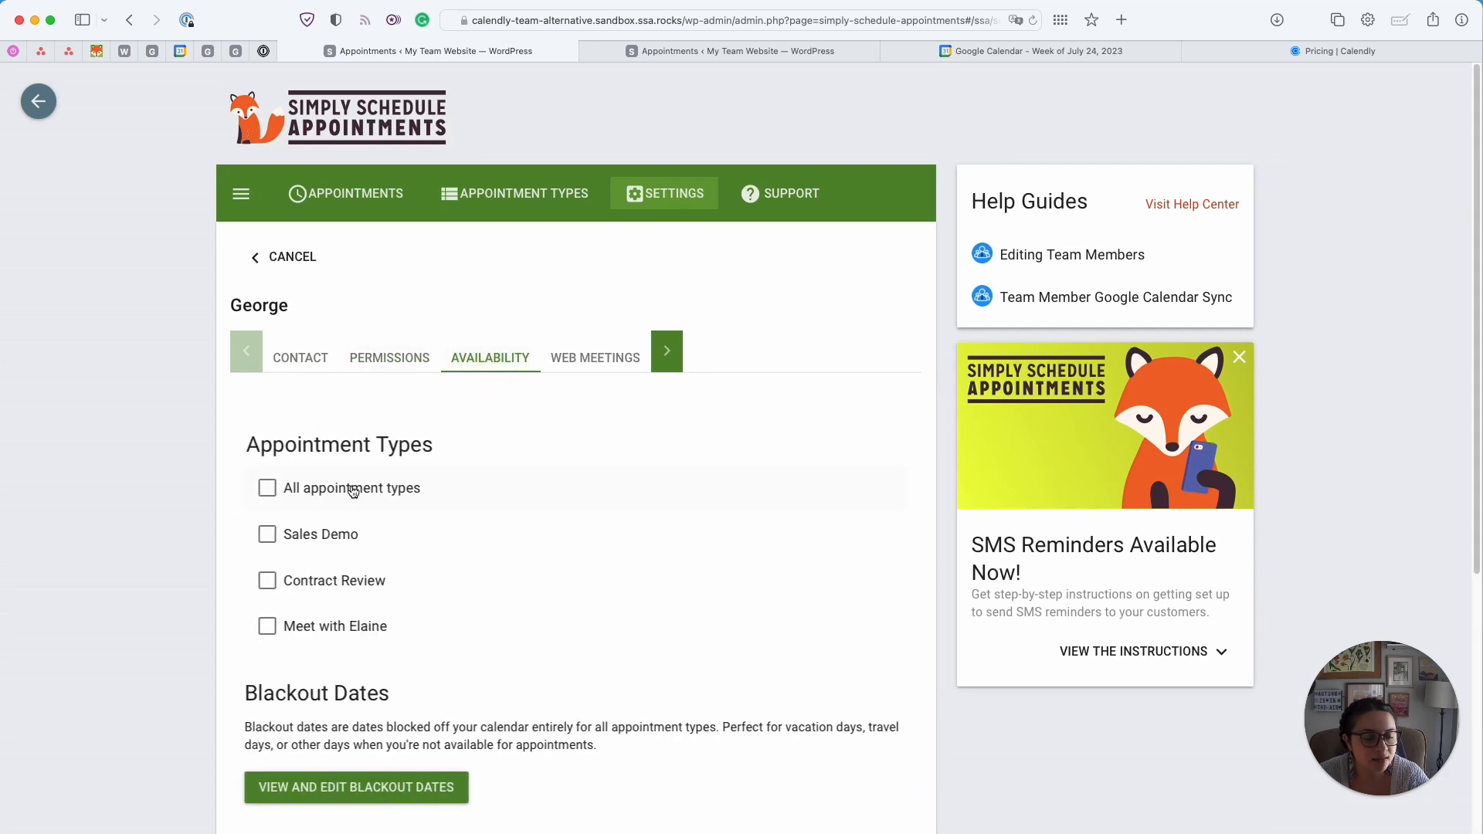
pyautogui.scroll(-5, 353, 492)
pyautogui.scroll(-2, 353, 492)
pyautogui.click(356, 740)
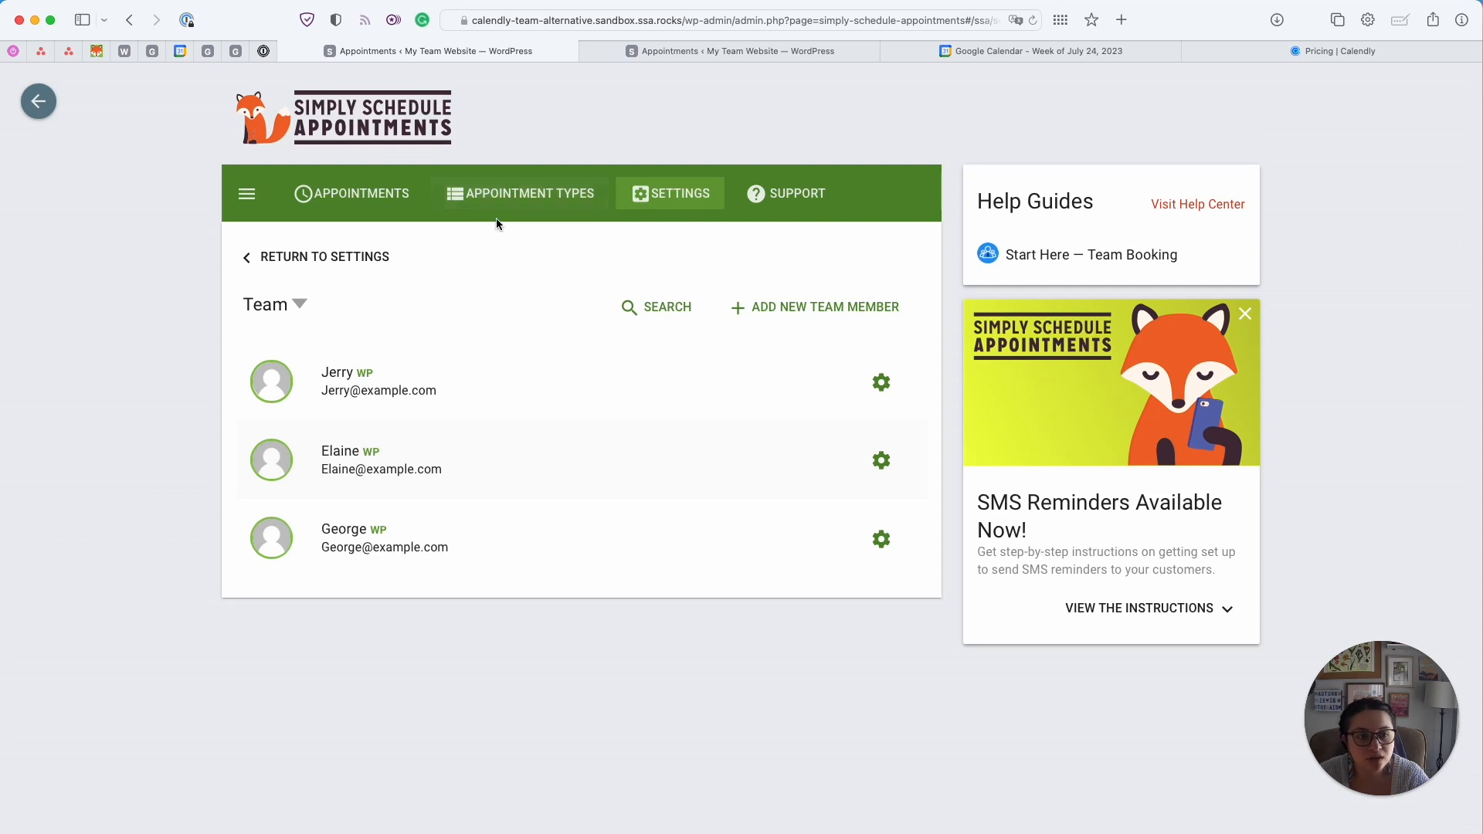
# Open the Sales Demo appointment type and expand its Team Members settings
pyautogui.click(498, 195)
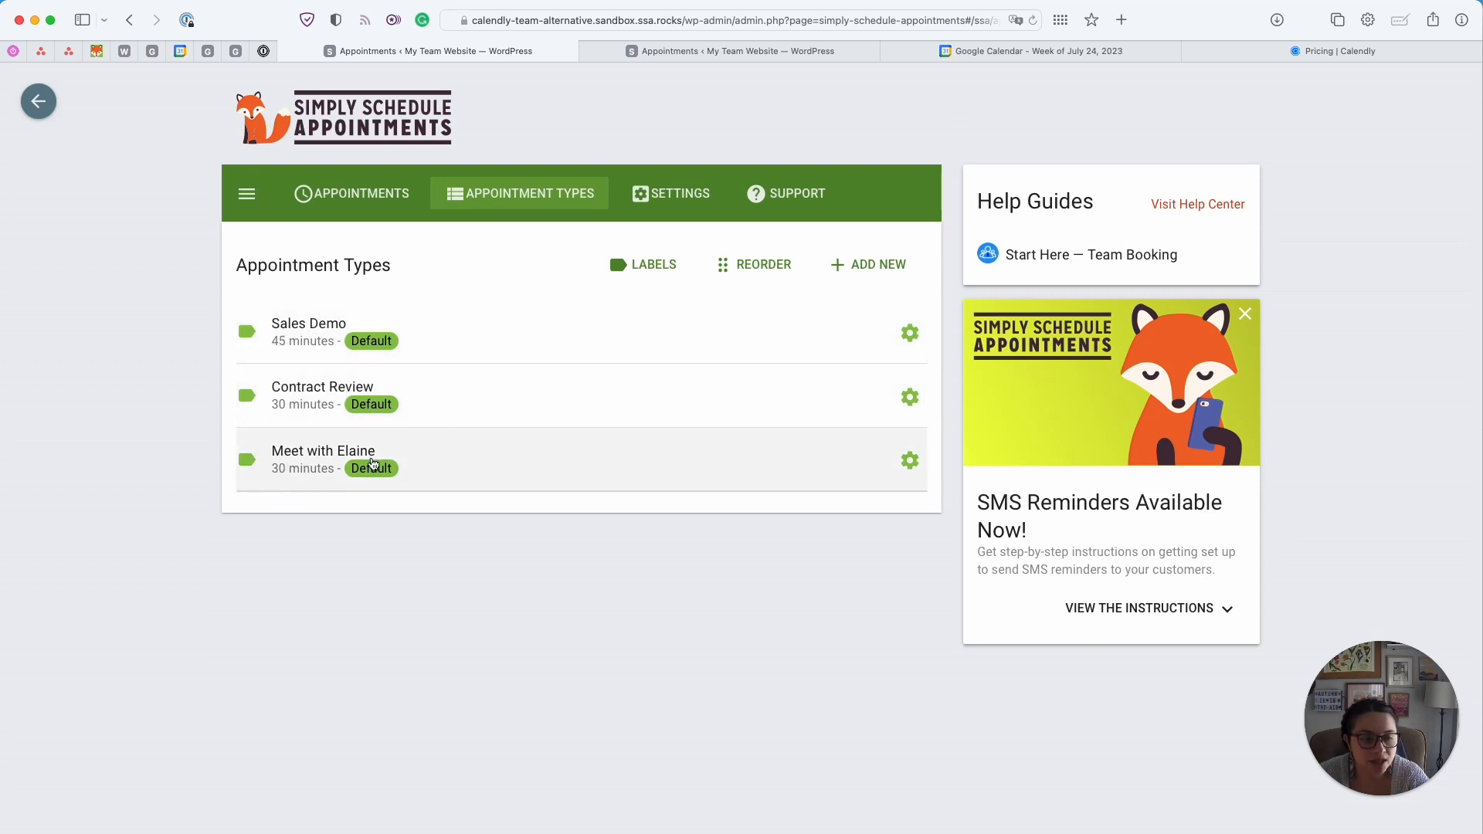
pyautogui.click(431, 349)
pyautogui.scroll(-5, 371, 403)
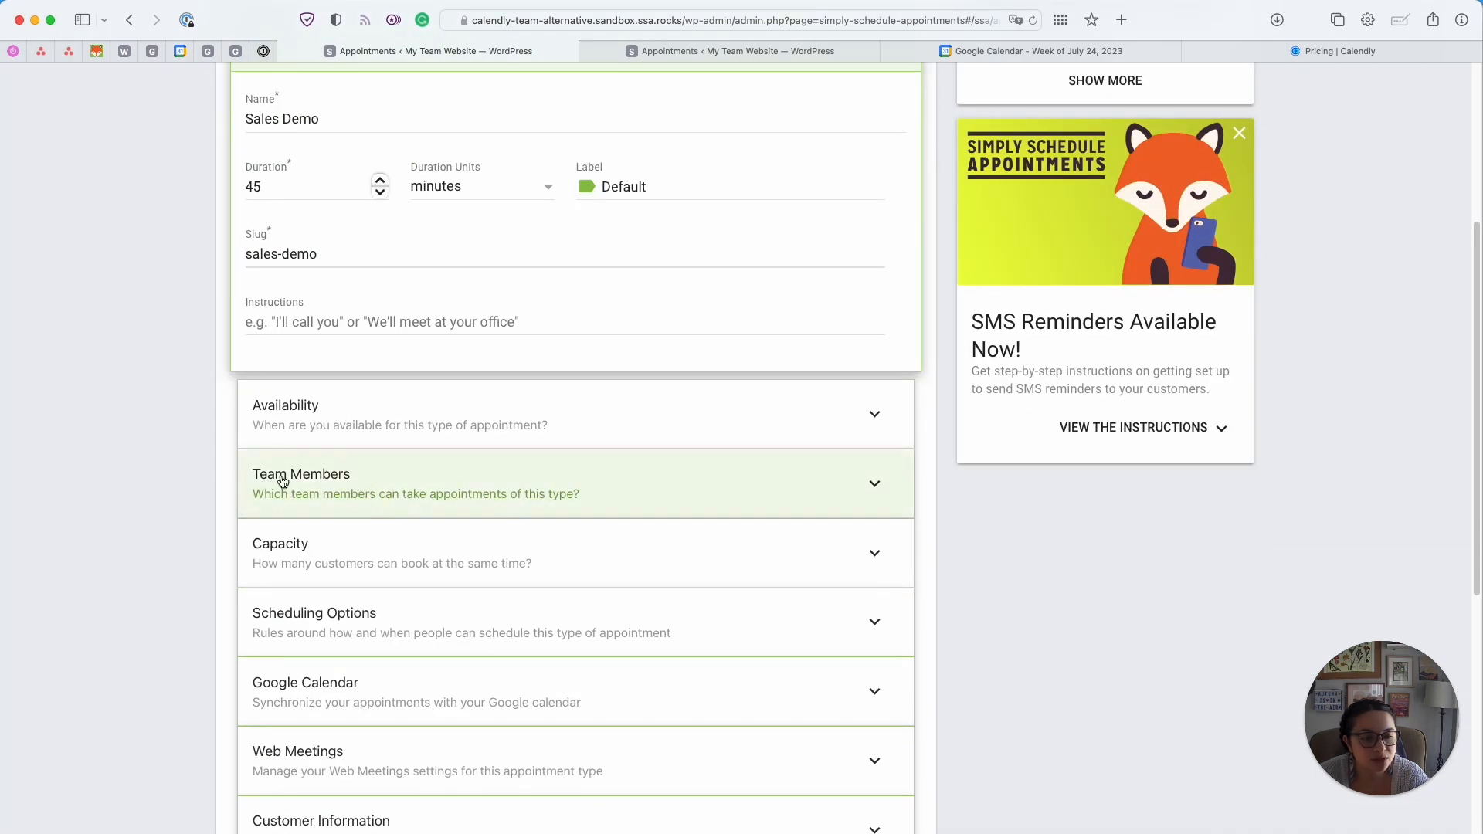
pyautogui.click(410, 484)
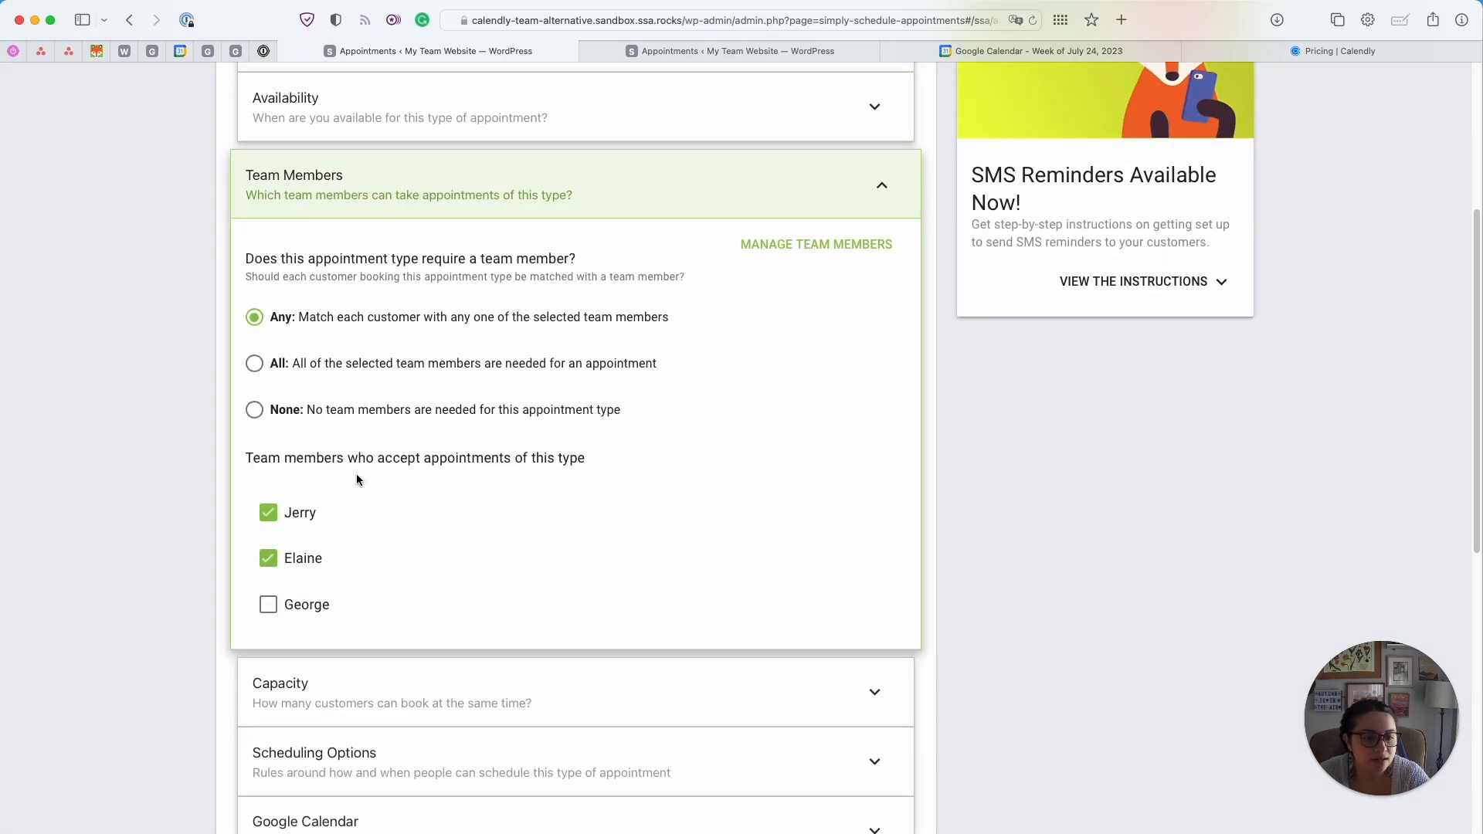
# Switch the Sales Demo team member requirement to All and from there to None to compare the options
pyautogui.scroll(-2, 357, 480)
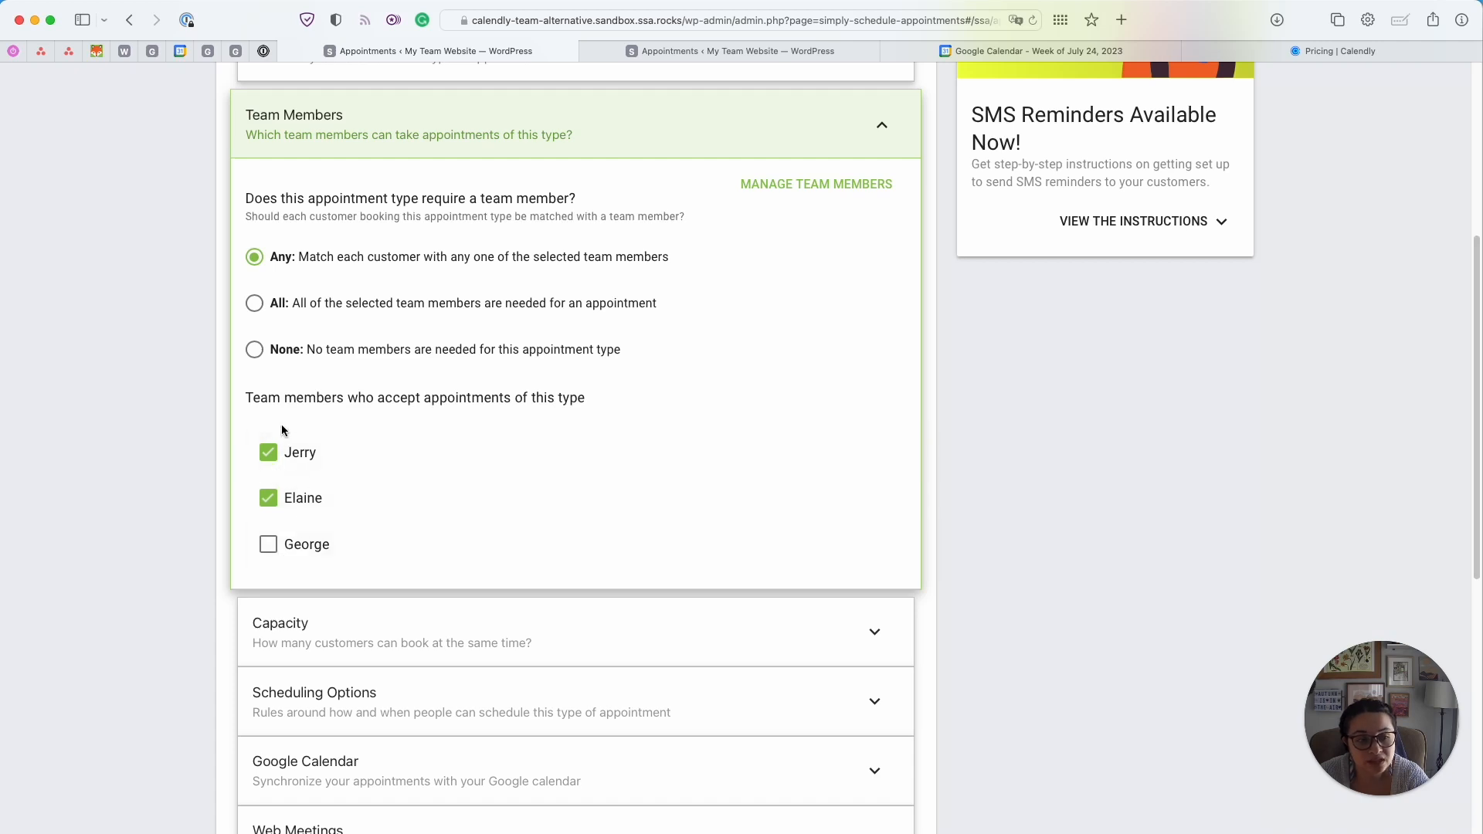
pyautogui.click(261, 303)
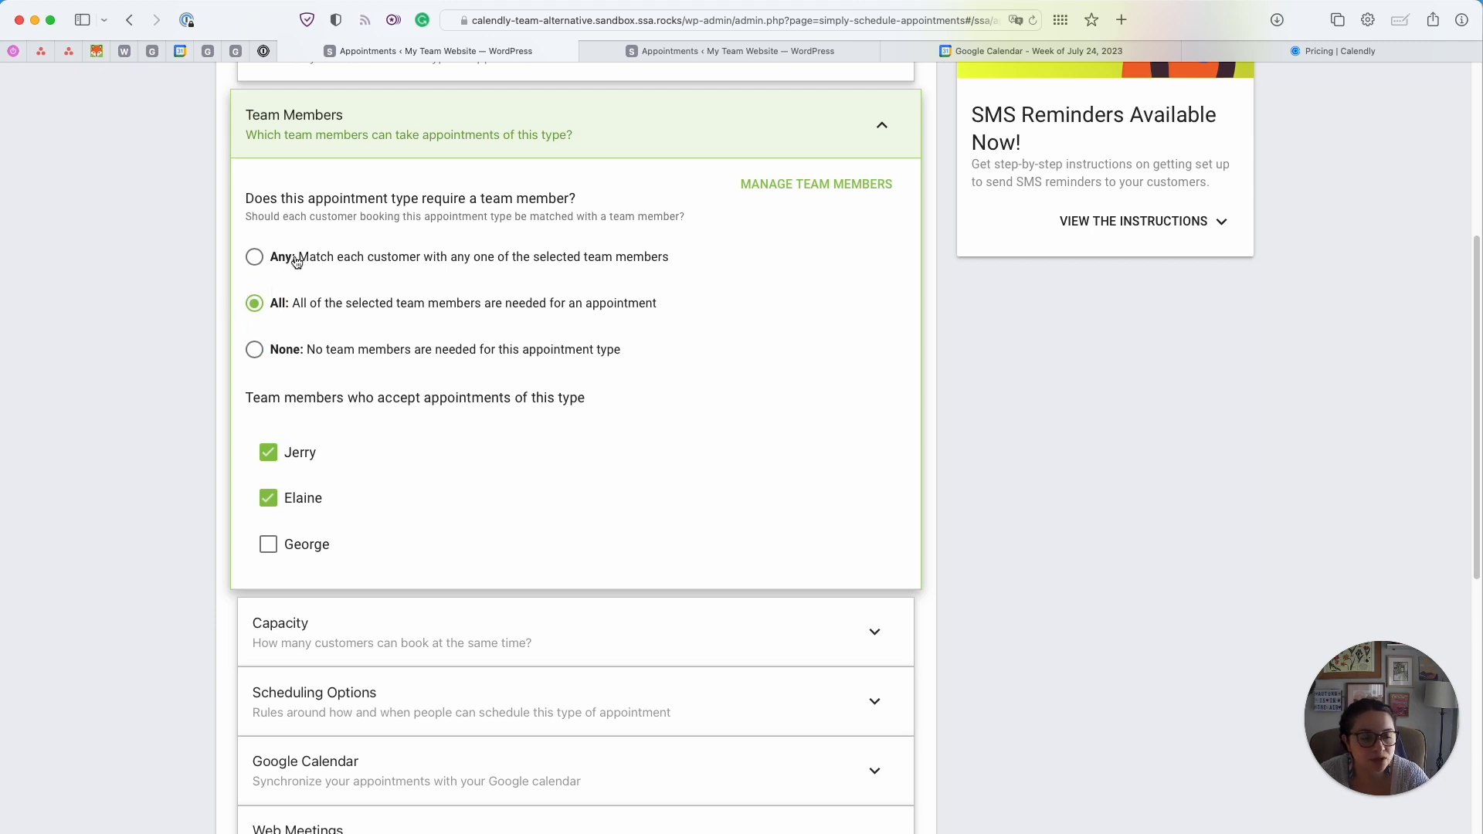
pyautogui.click(288, 348)
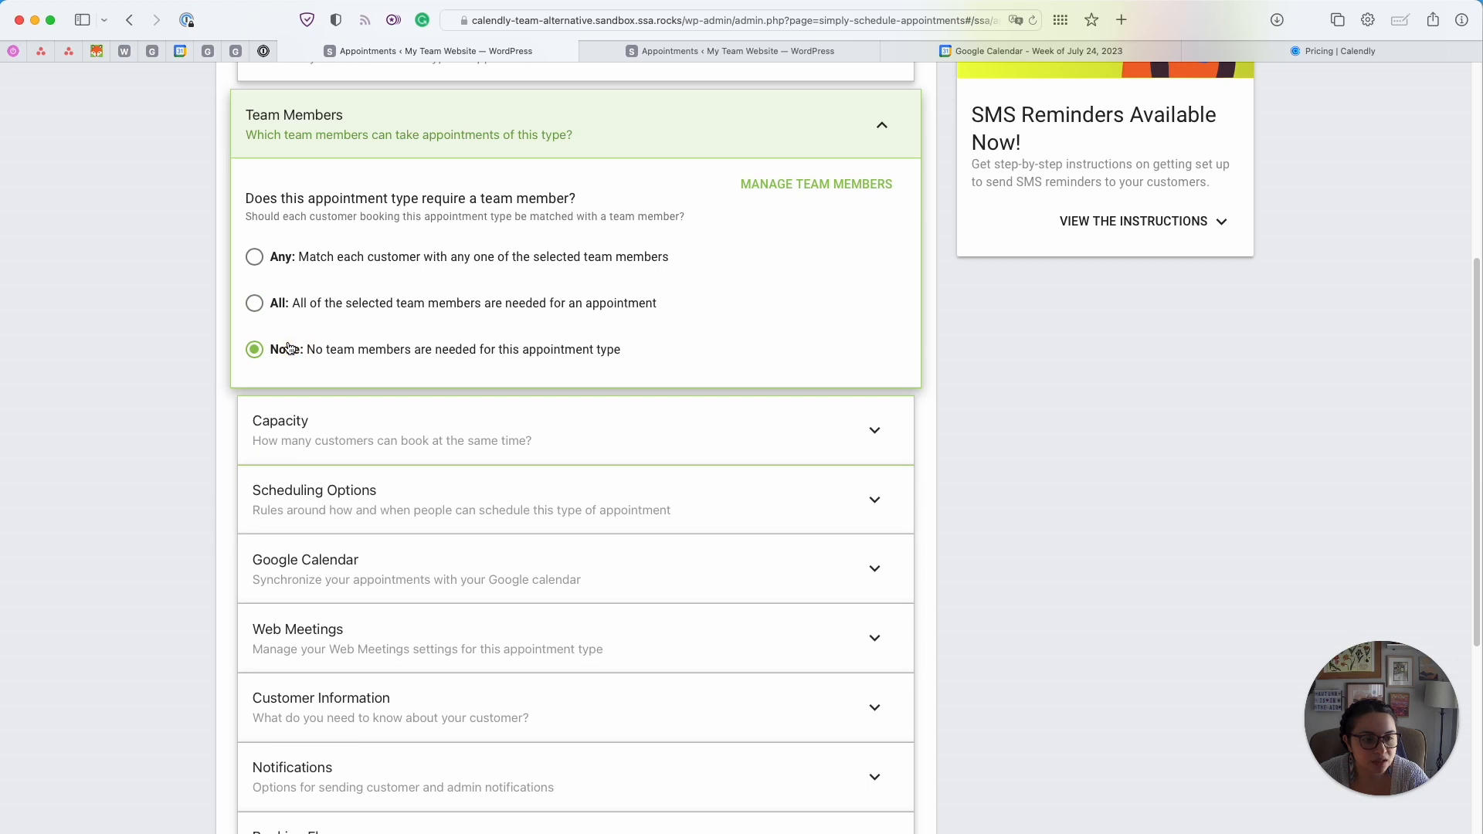
# Set the Sales Demo team member requirement to Any and include the third listed team member
pyautogui.click(301, 260)
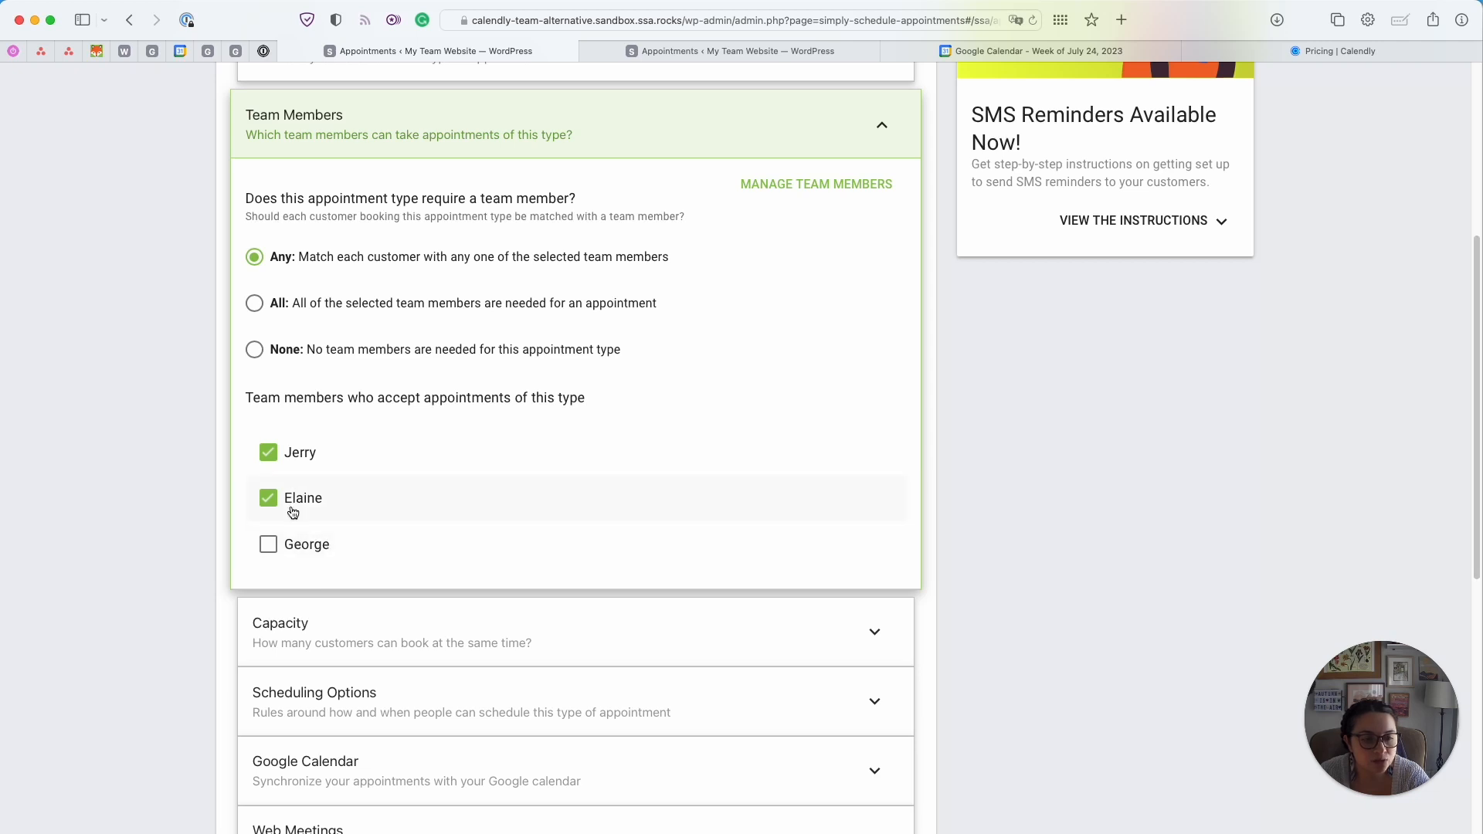
pyautogui.click(276, 553)
pyautogui.scroll(-1, 309, 502)
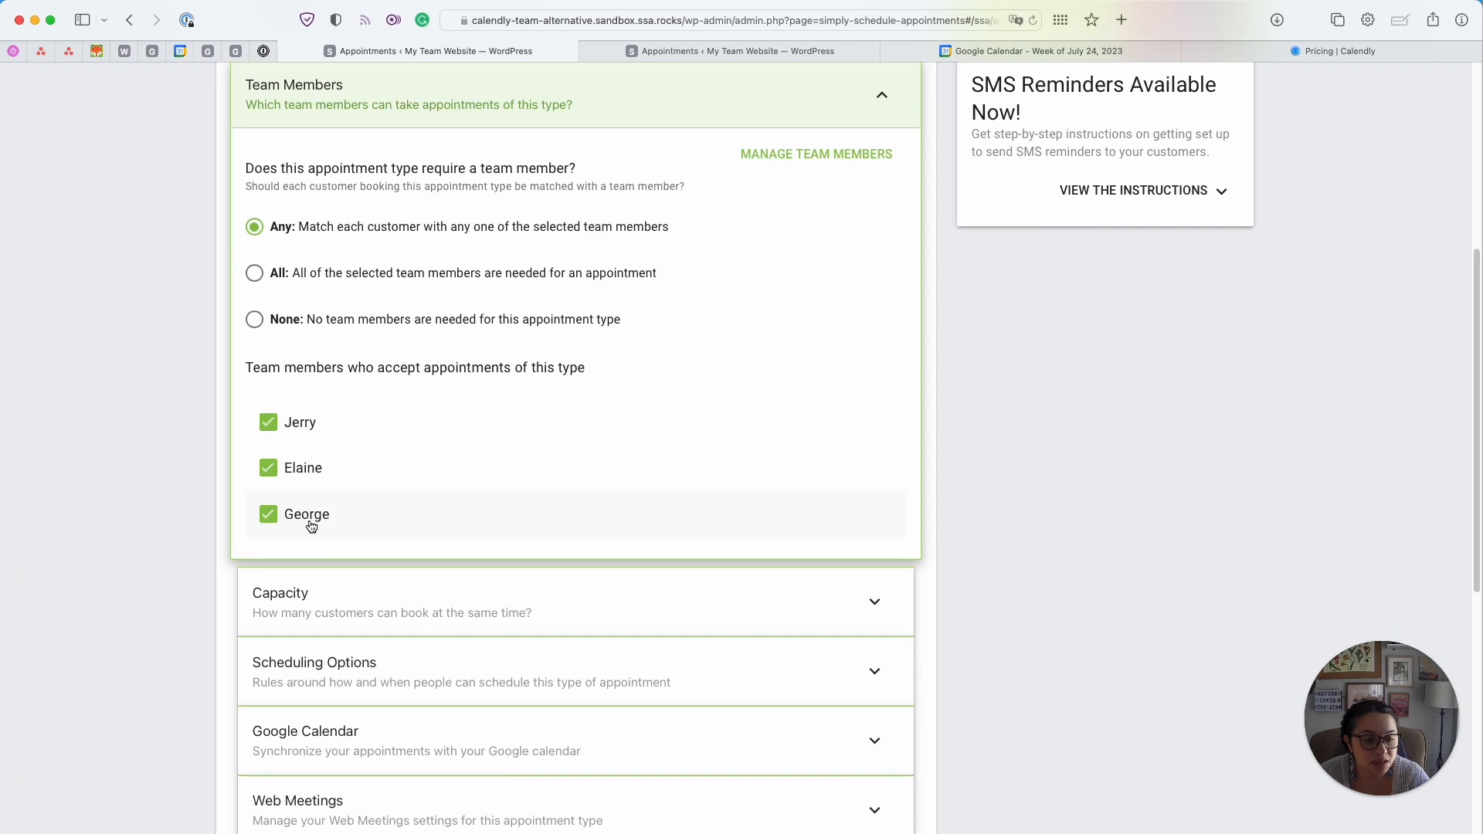
pyautogui.scroll(-1, 312, 527)
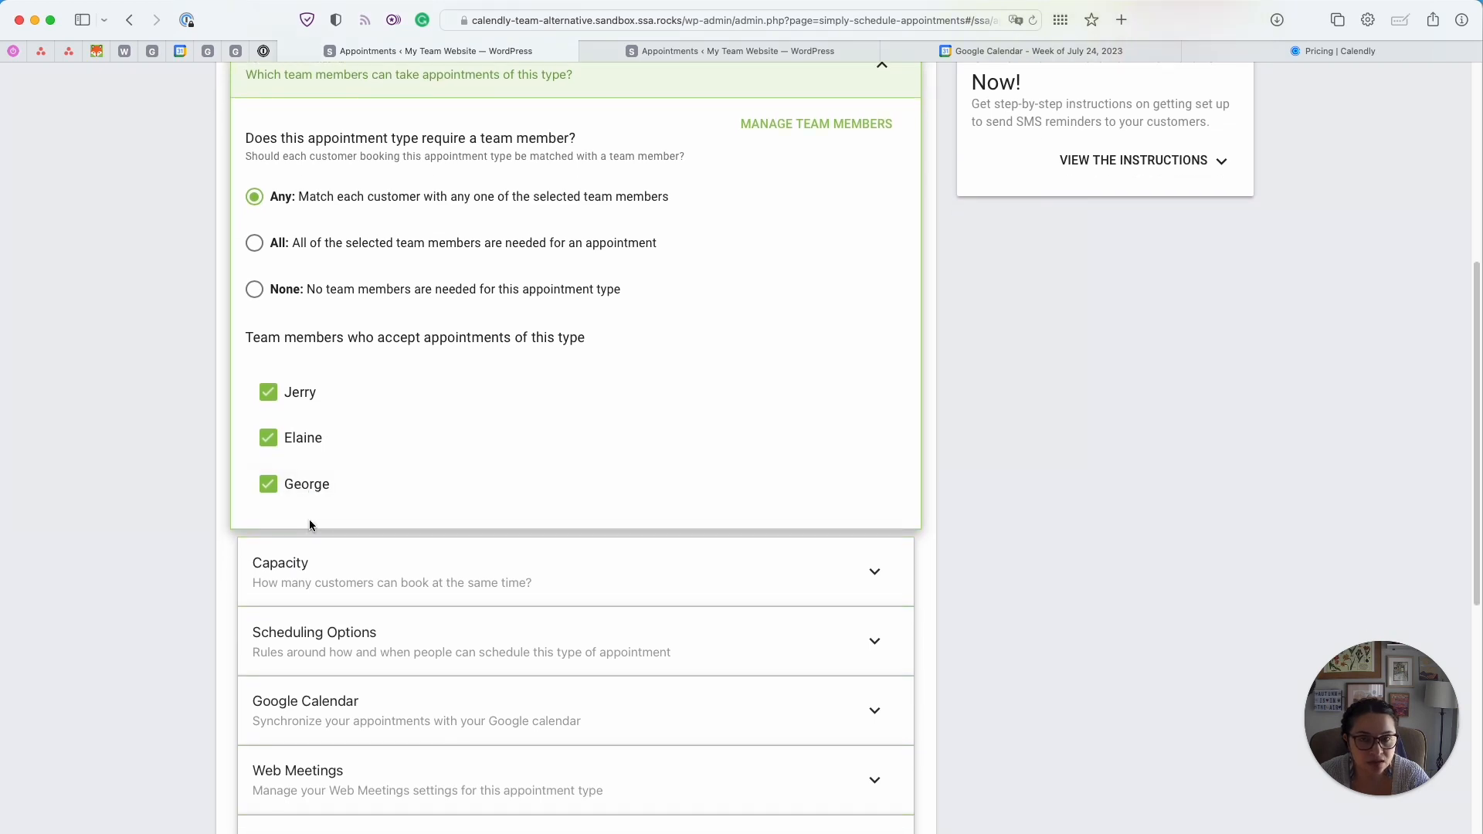
pyautogui.scroll(1, 310, 525)
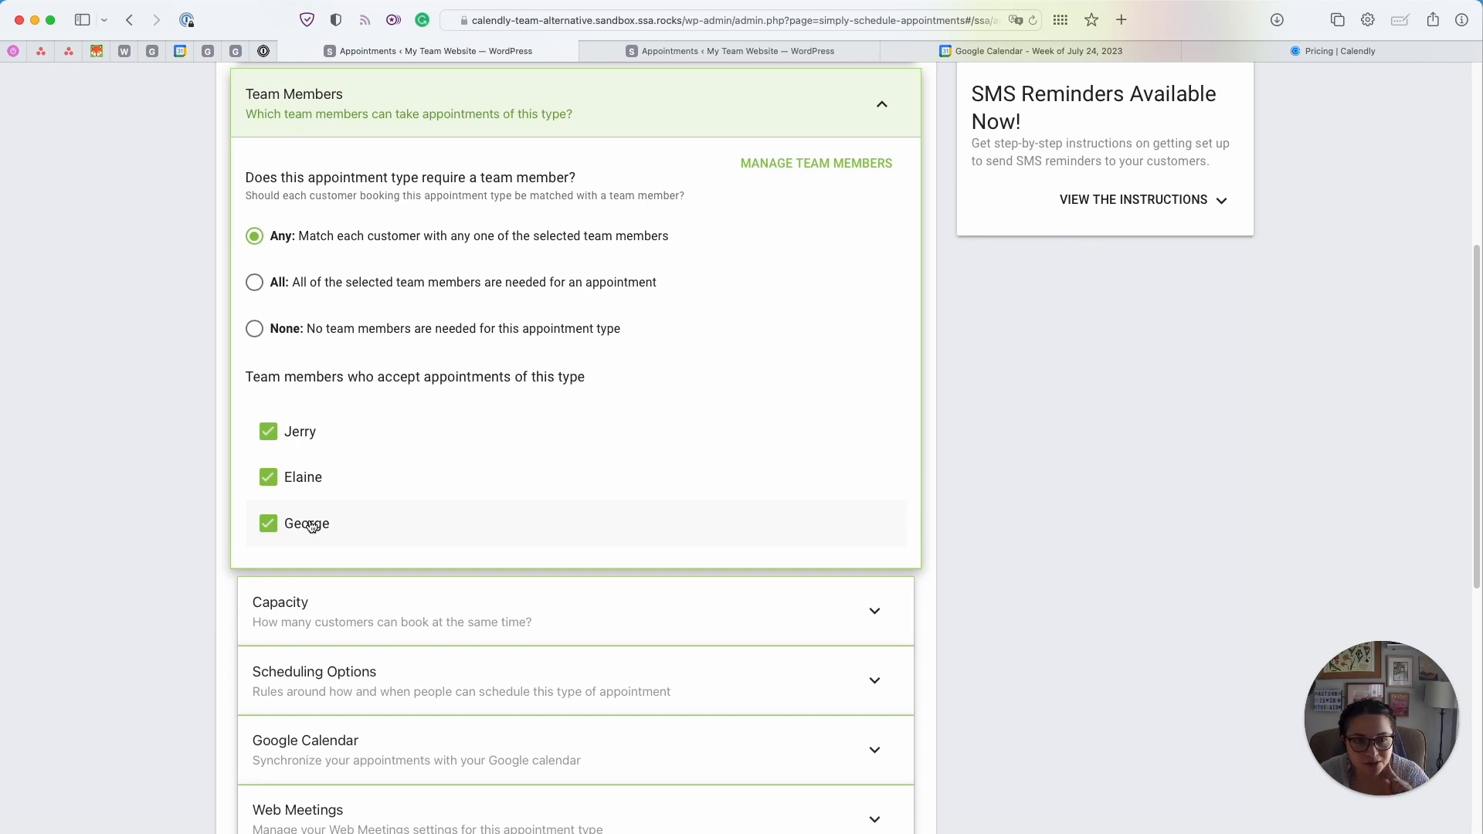
# Open the Basics settings of Sales Demo and review the name, duration, label, slug and instructions fields
pyautogui.scroll(1, 311, 526)
pyautogui.scroll(10, 298, 500)
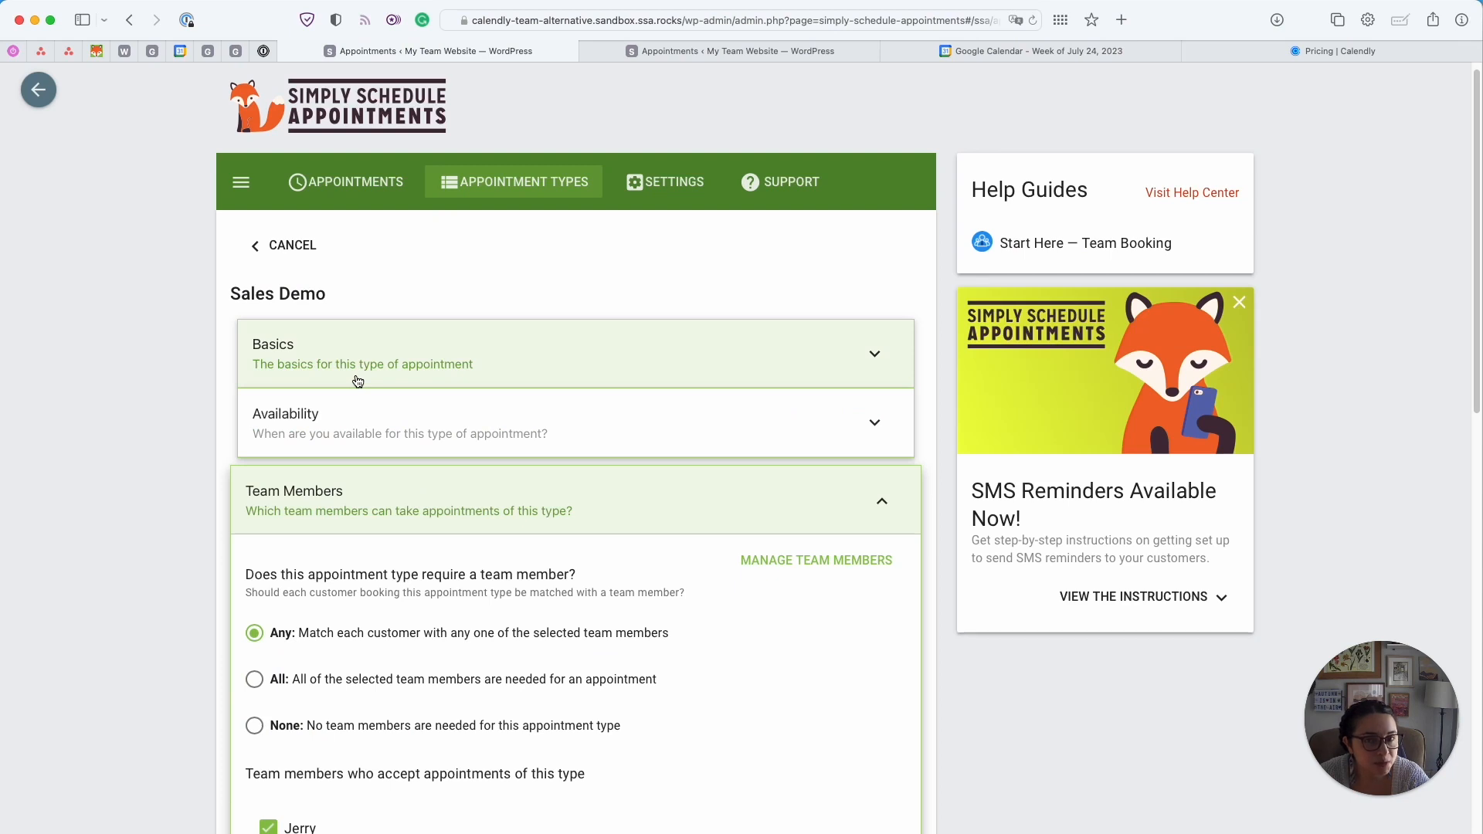
pyautogui.click(355, 385)
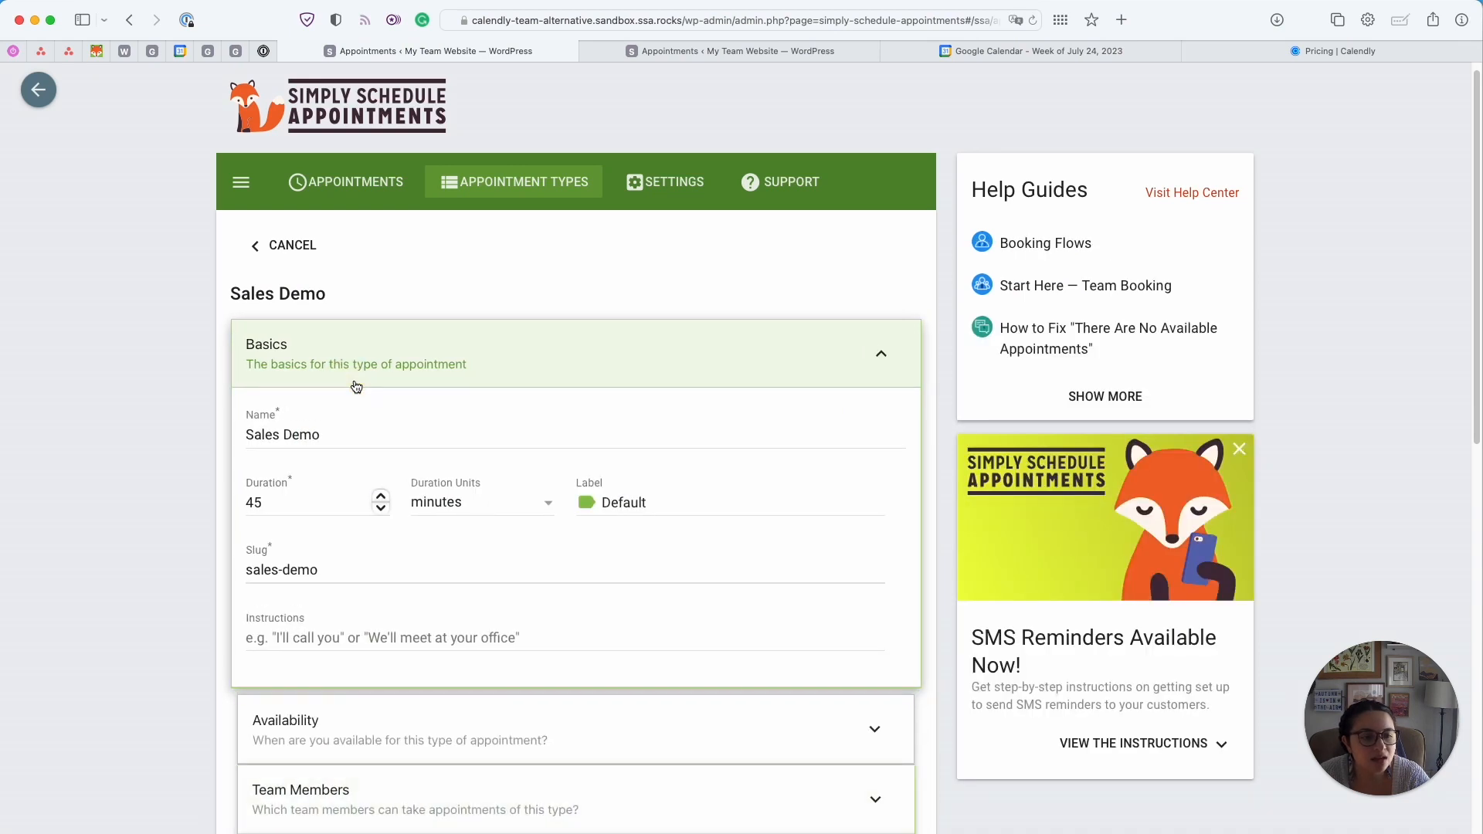
pyautogui.scroll(-2, 368, 392)
pyautogui.scroll(-1, 298, 380)
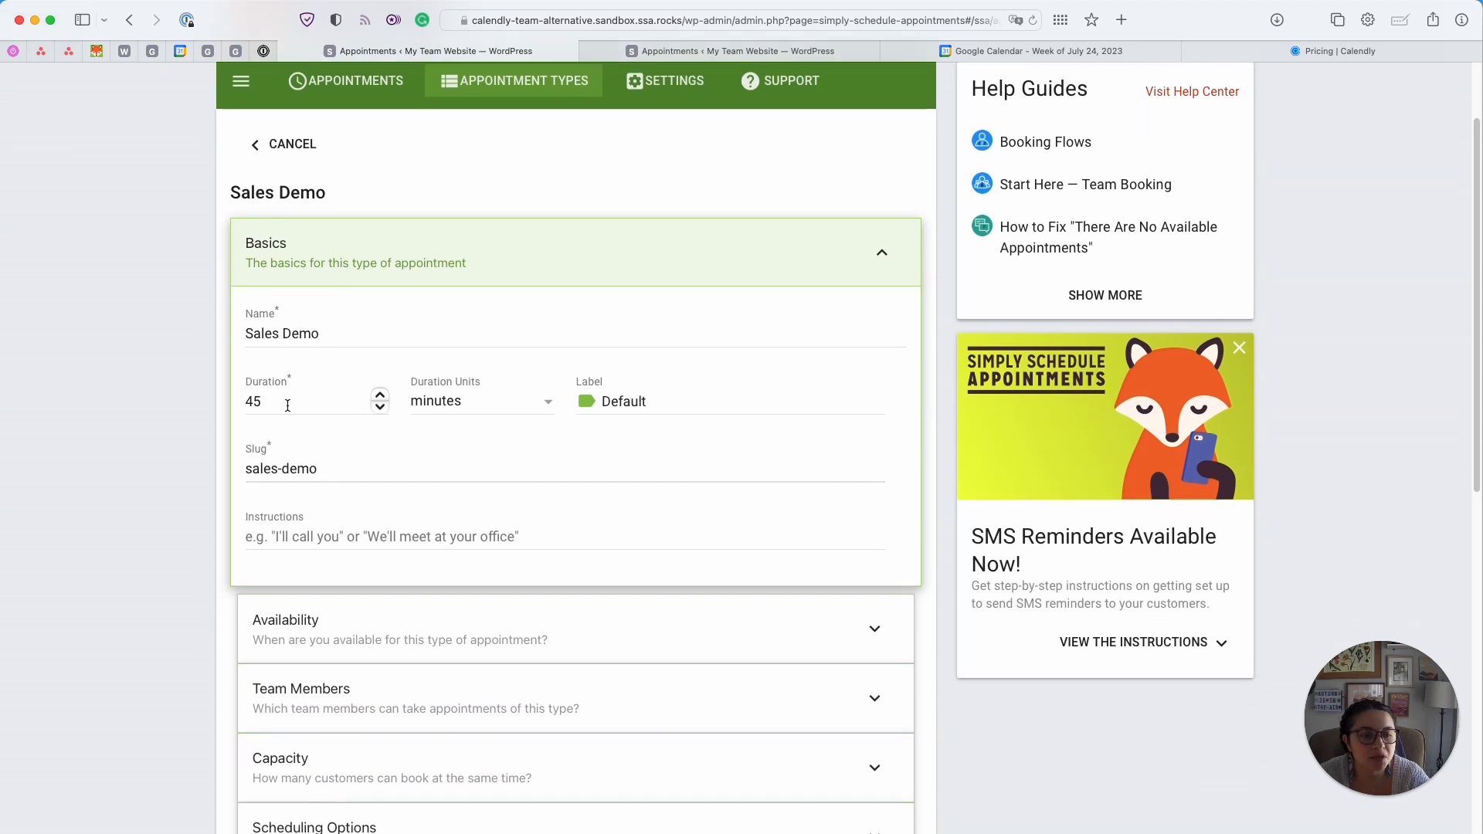
pyautogui.scroll(-3, 403, 432)
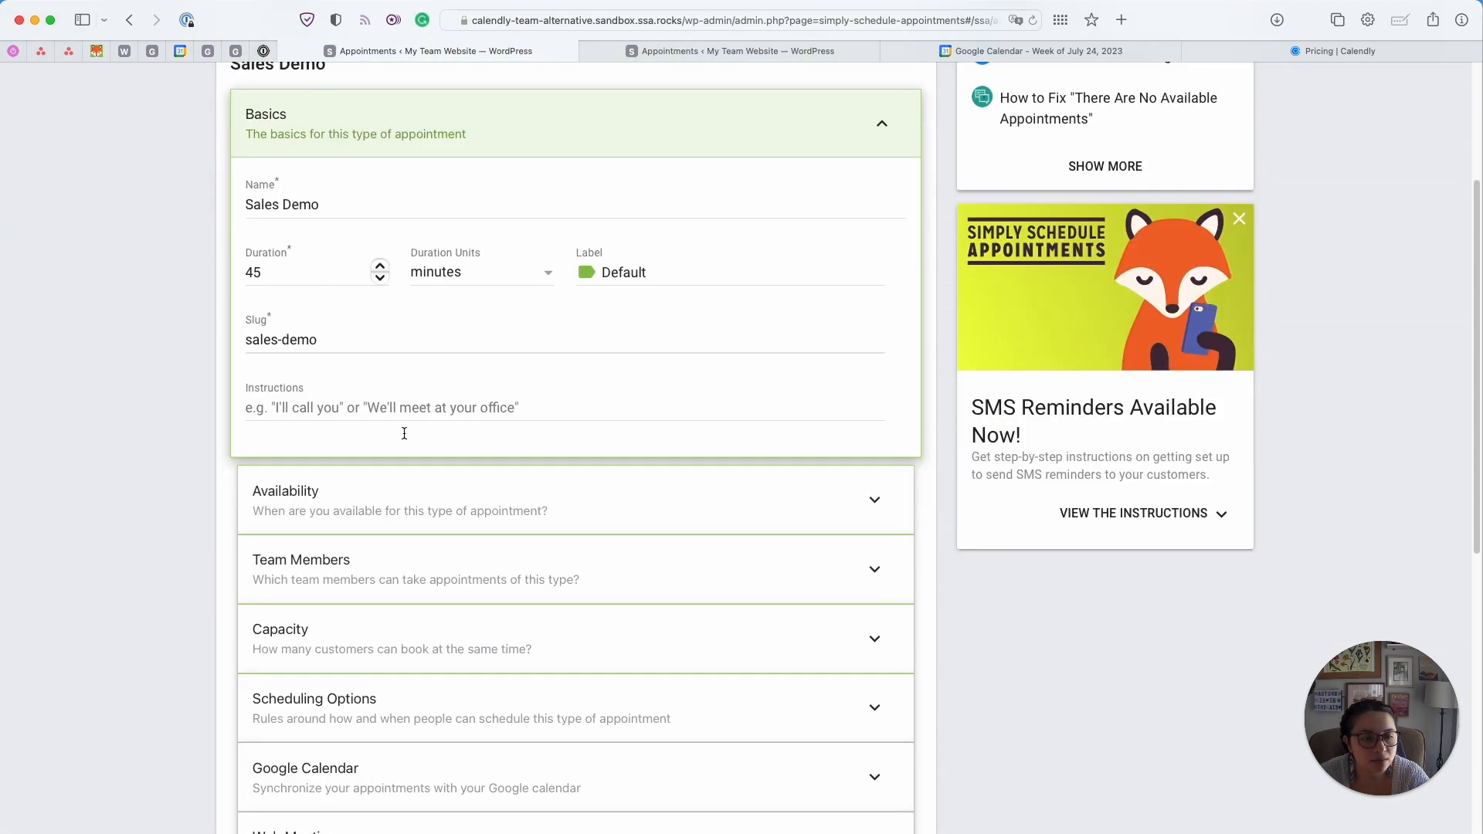
# Open the Availability settings of Sales Demo and examine the start time intervals and weekly availability grid
pyautogui.click(378, 498)
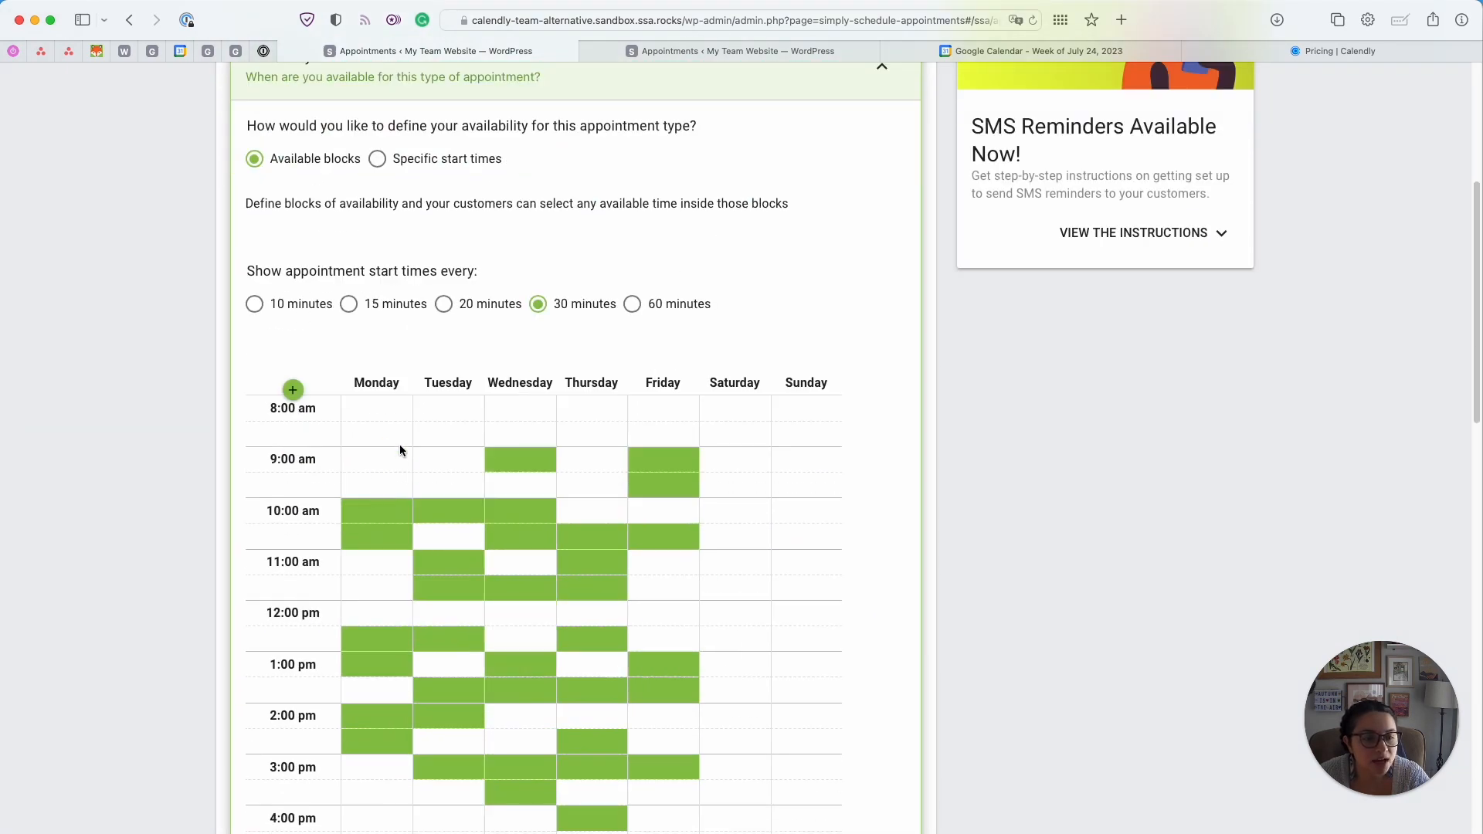
pyautogui.moveTo(388, 414); pyautogui.dragTo(348, 421)
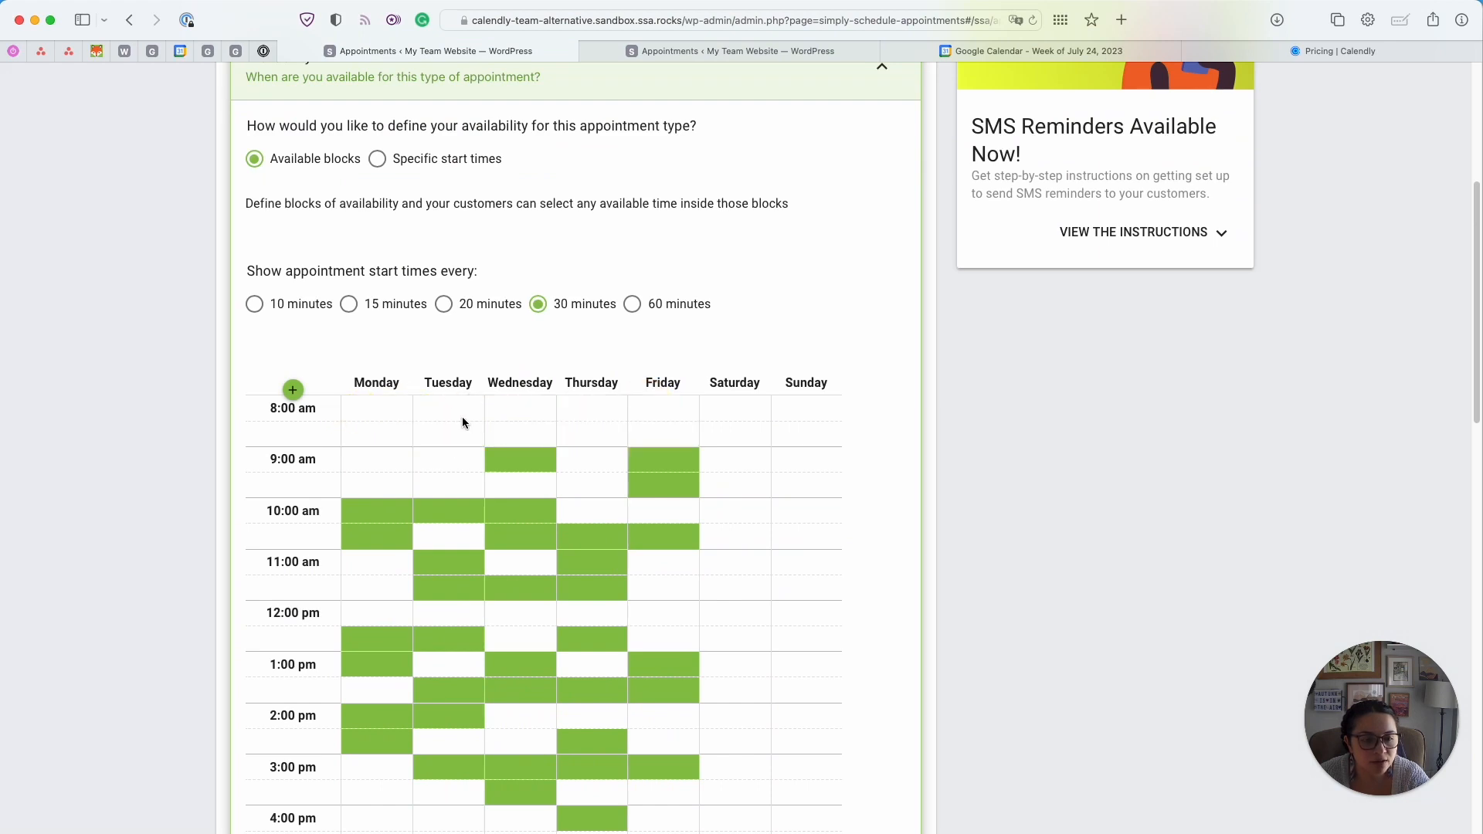
pyautogui.scroll(-2, 457, 437)
pyautogui.scroll(3, 407, 482)
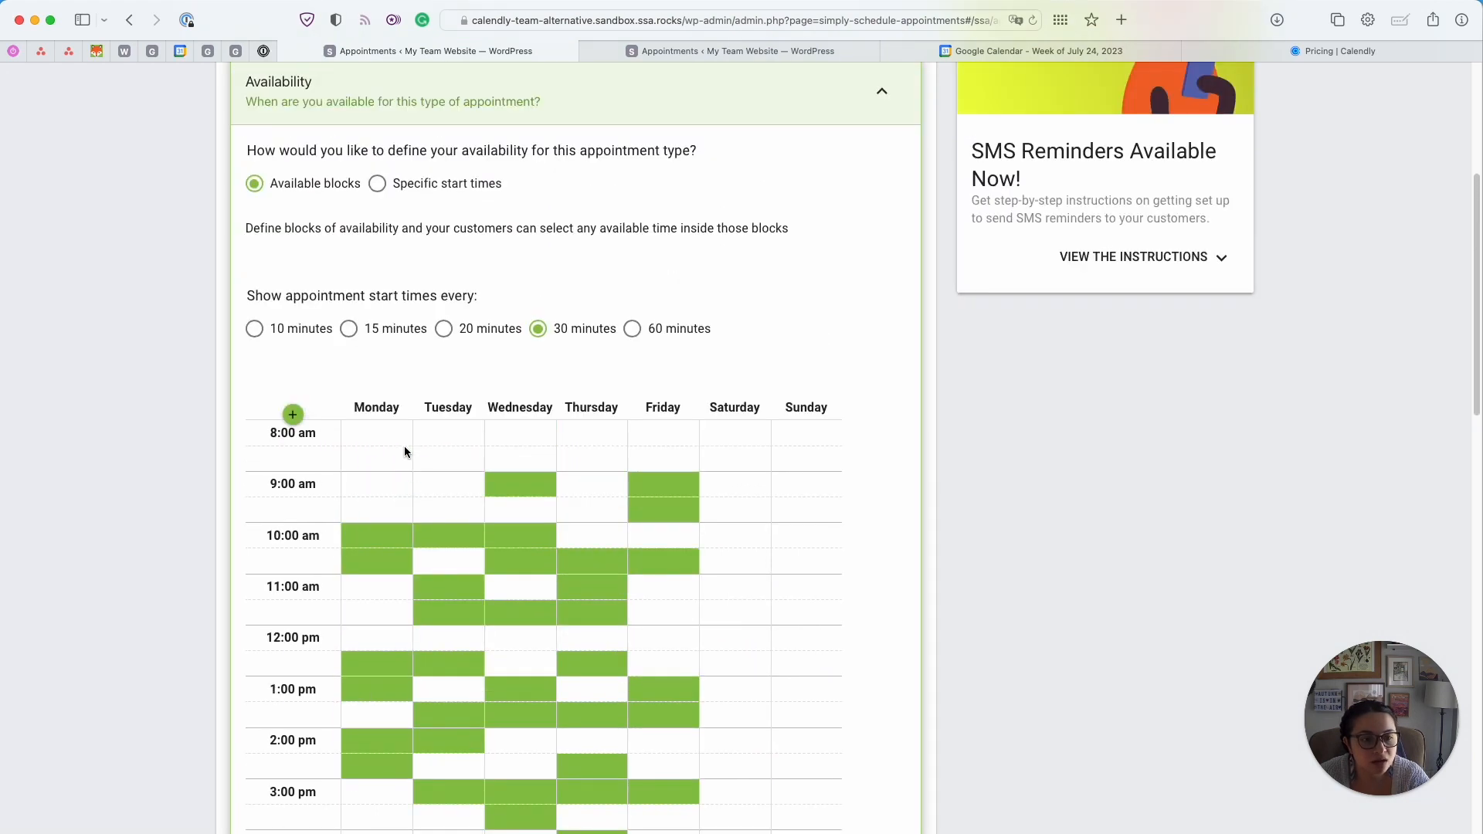
pyautogui.scroll(-1, 400, 354)
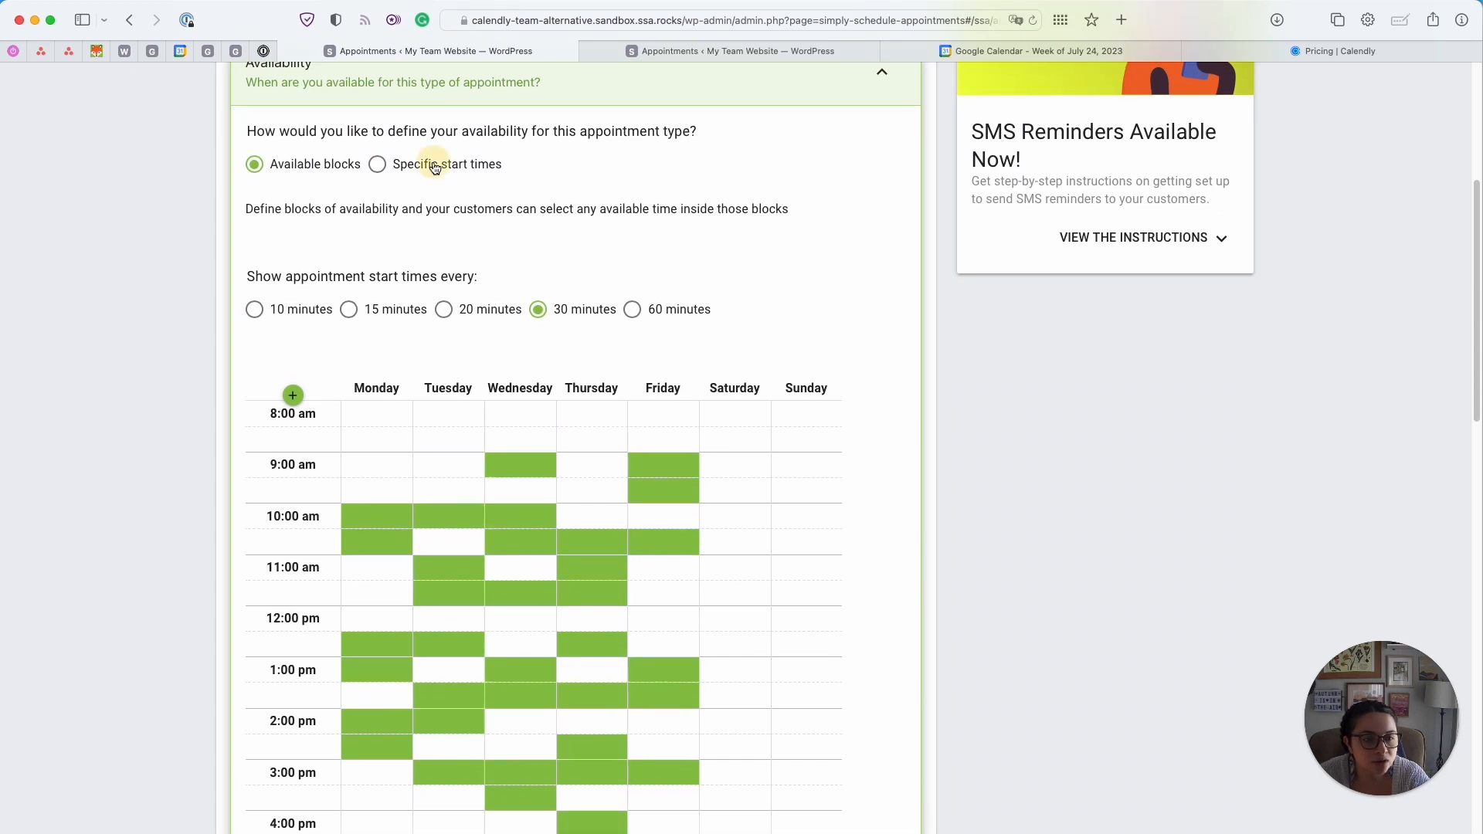
# Try the Specific start times mode, return to Available blocks, and check the availability window fields
pyautogui.click(435, 166)
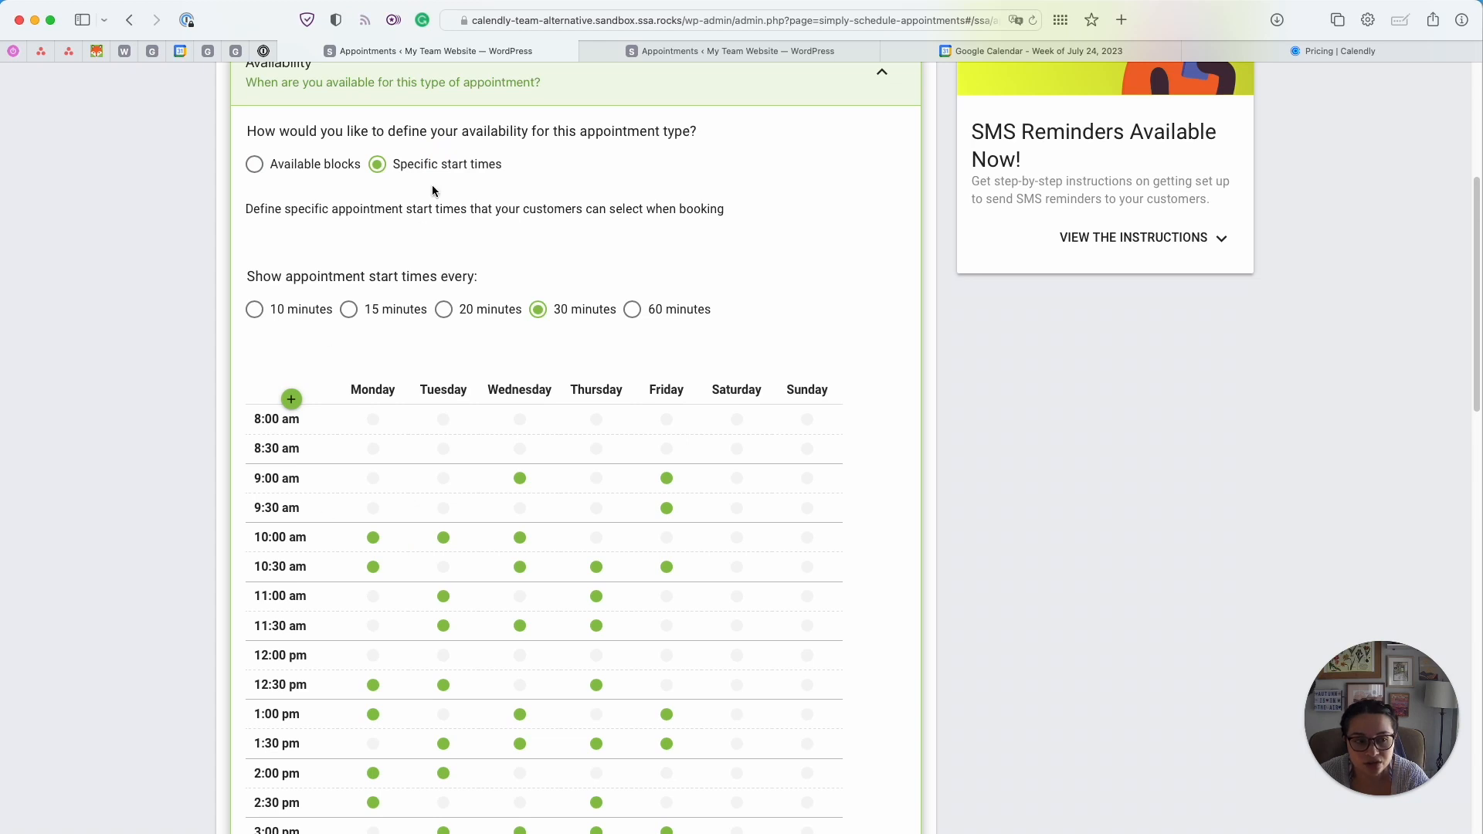
pyautogui.click(334, 164)
pyautogui.scroll(-10, 389, 373)
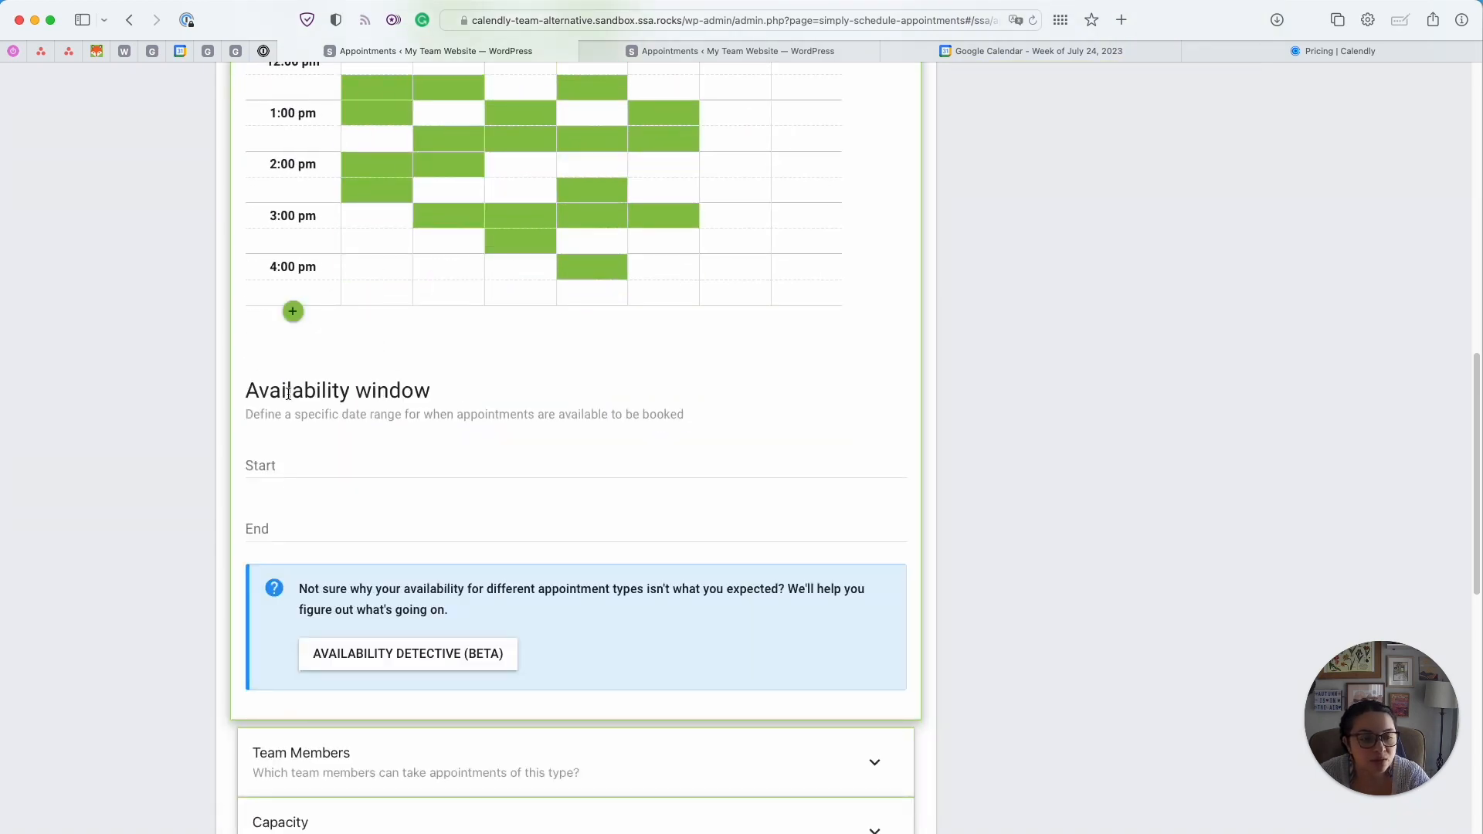
pyautogui.scroll(-3, 288, 395)
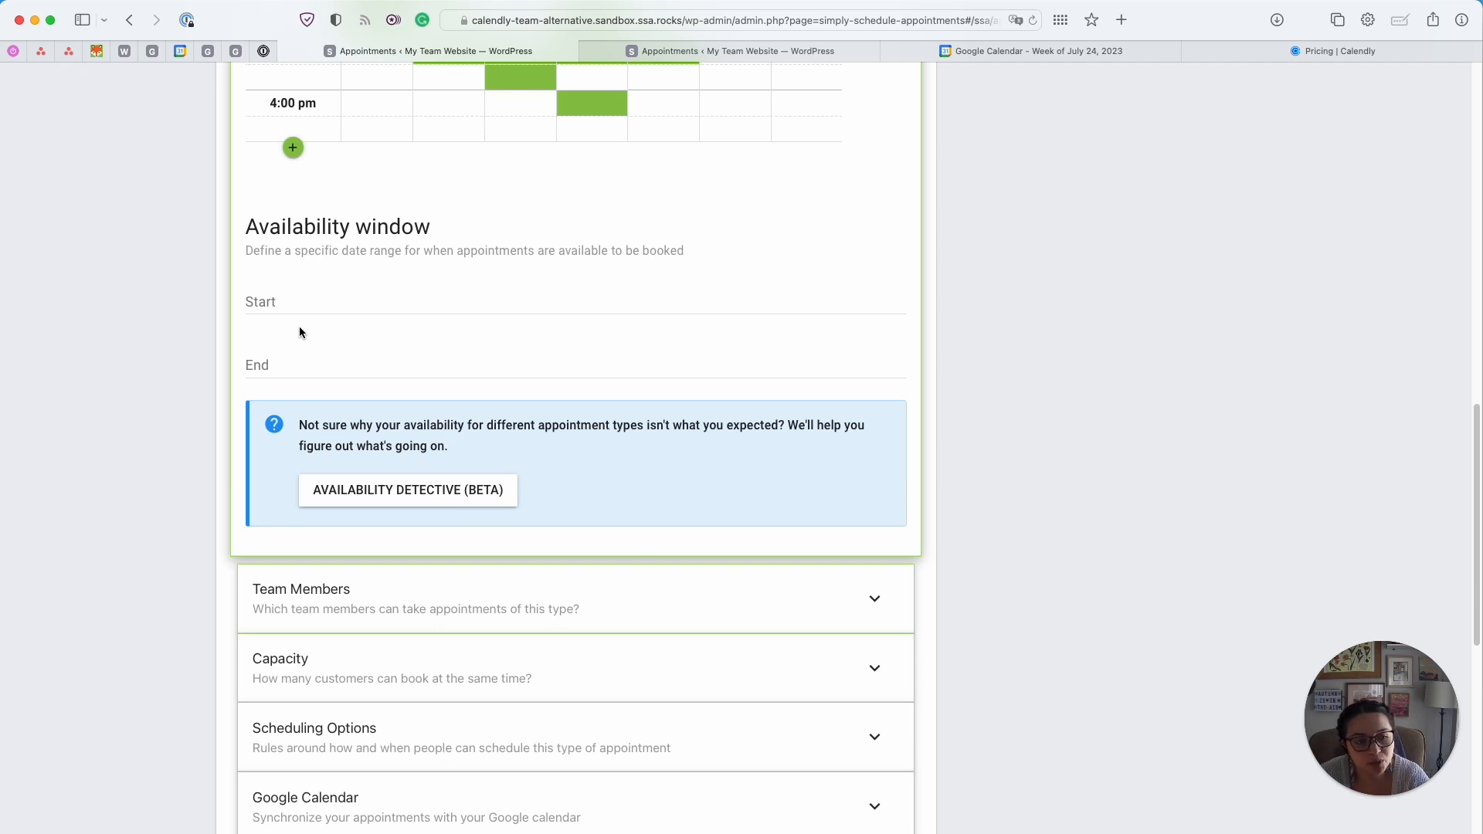
pyautogui.scroll(-2, 300, 332)
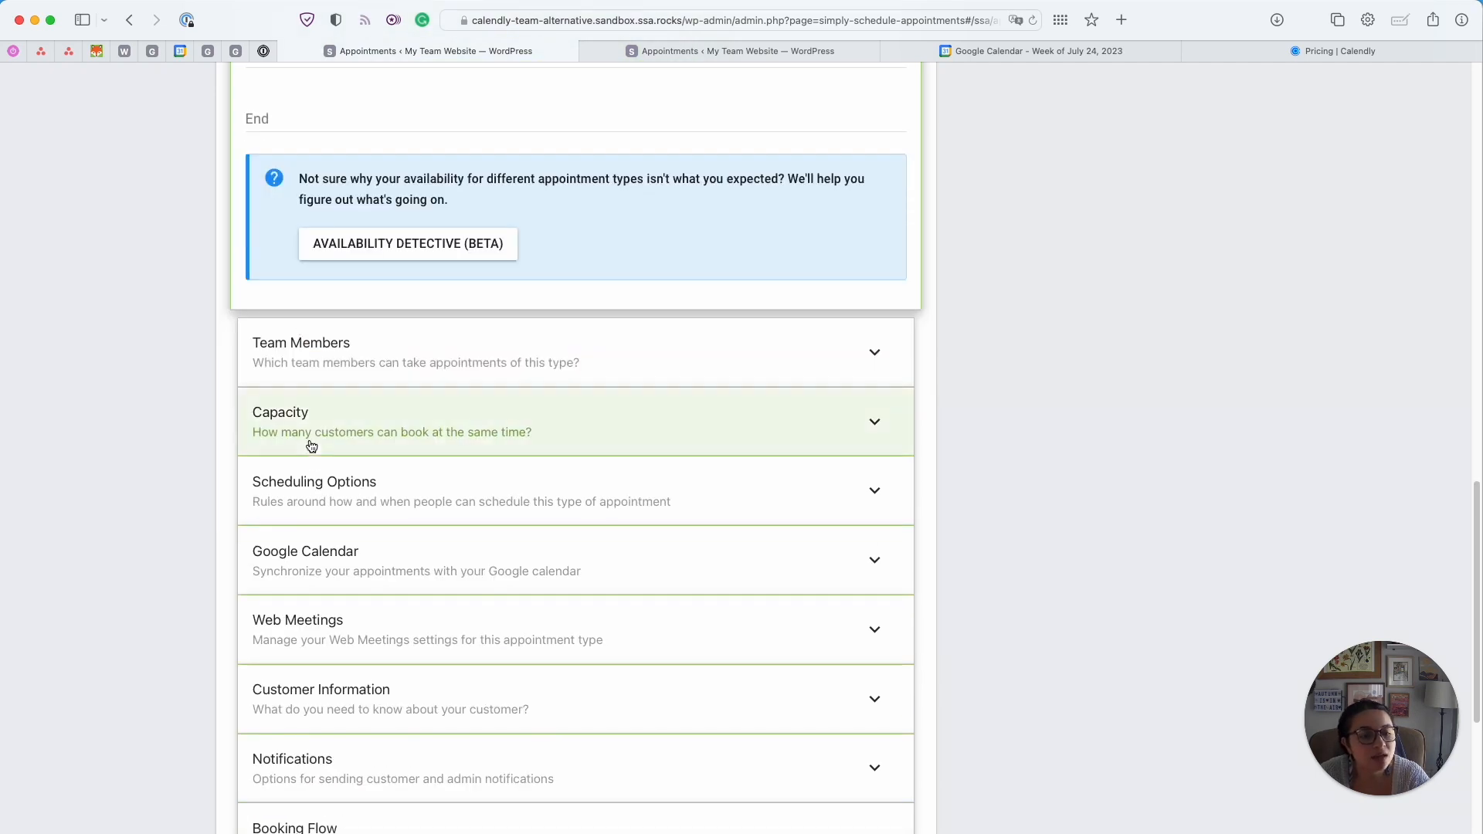
# Open the Capacity settings and check the Individual and Group booking options
pyautogui.click(308, 440)
pyautogui.click(316, 325)
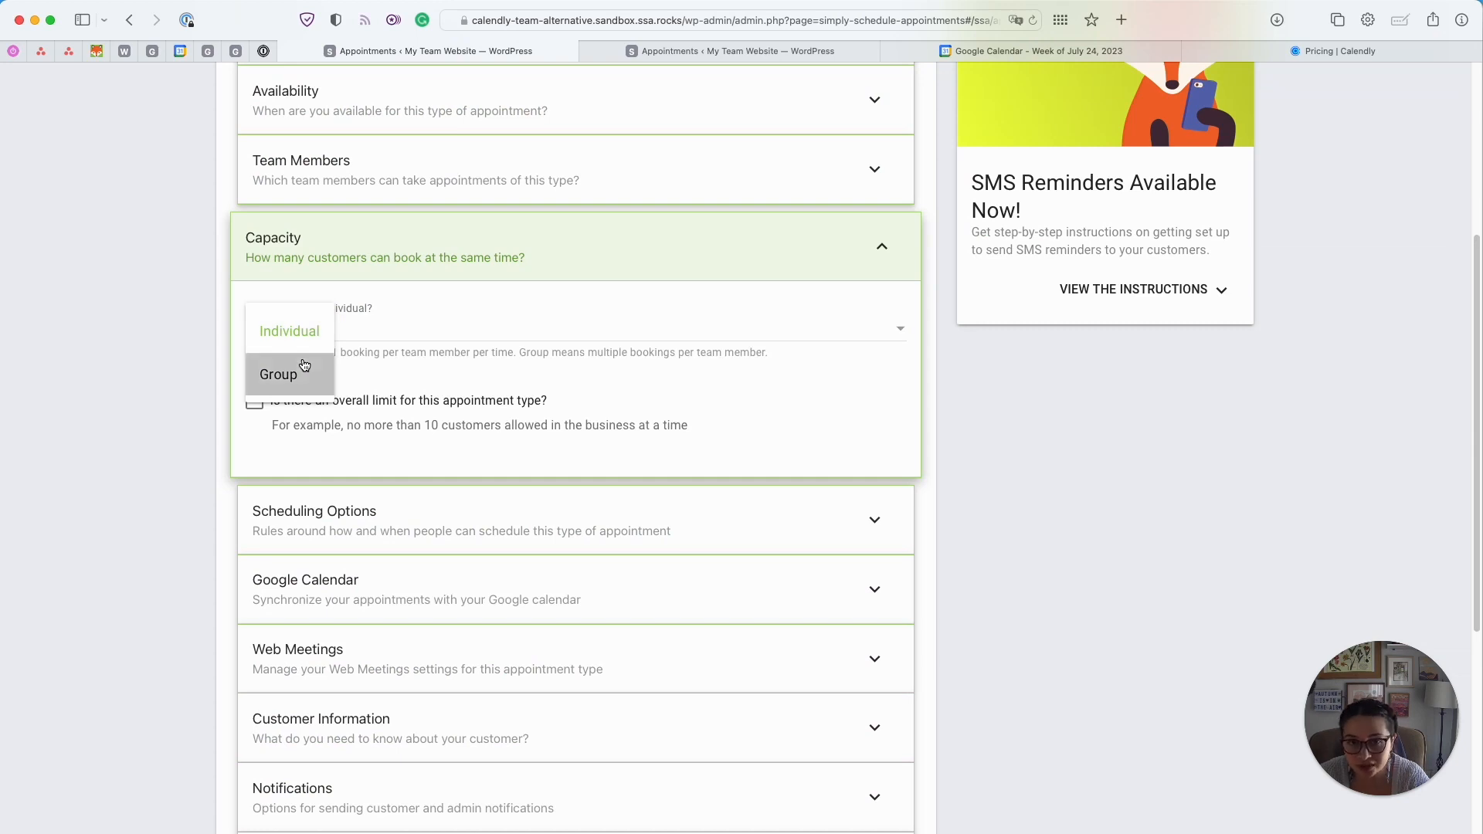
pyautogui.click(327, 273)
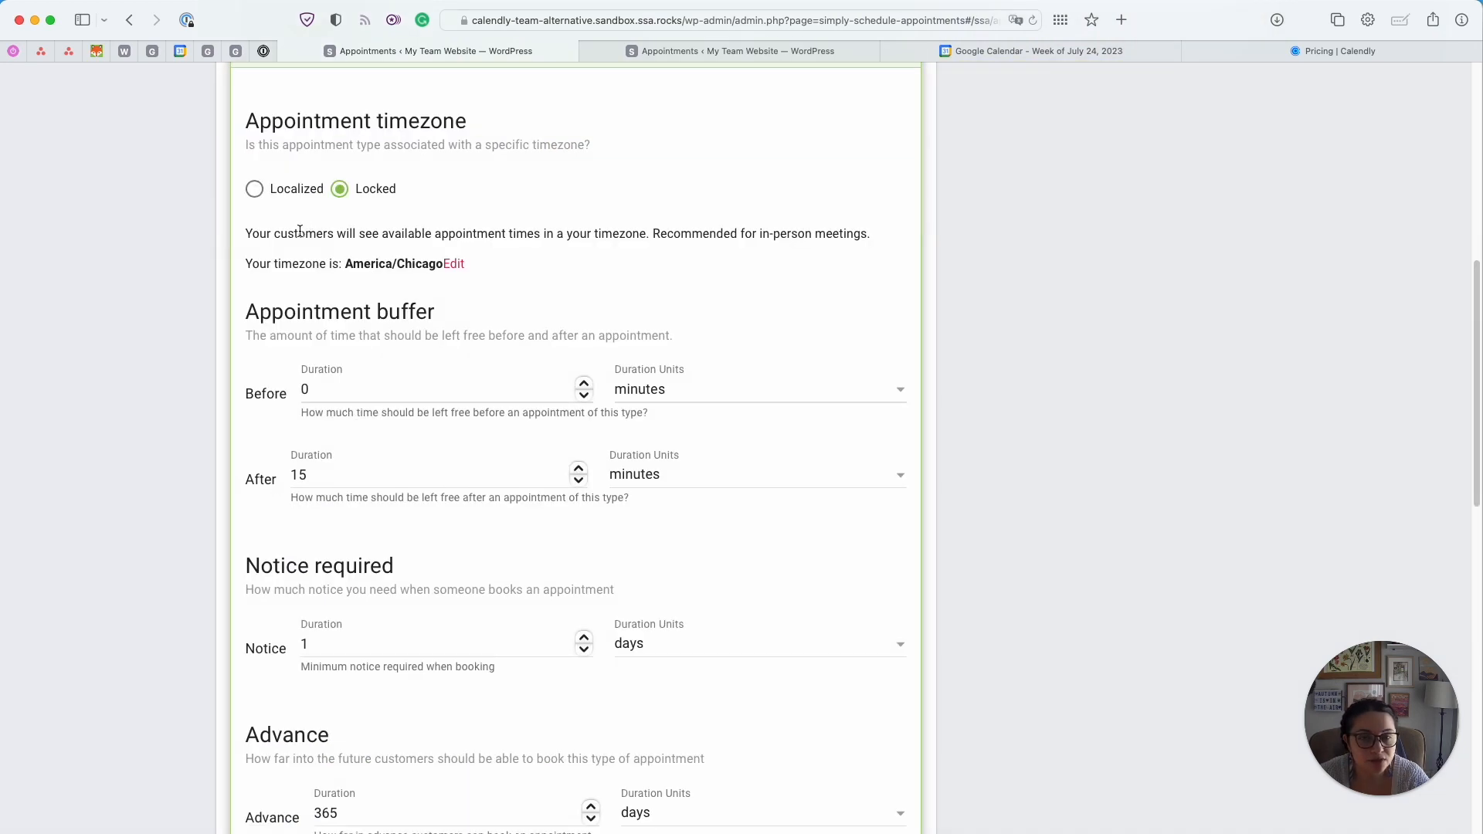
# Review the Sales Demo scheduling options for timezone, appointment buffer, required notice, advance booking and booking window
pyautogui.scroll(-1, 317, 271)
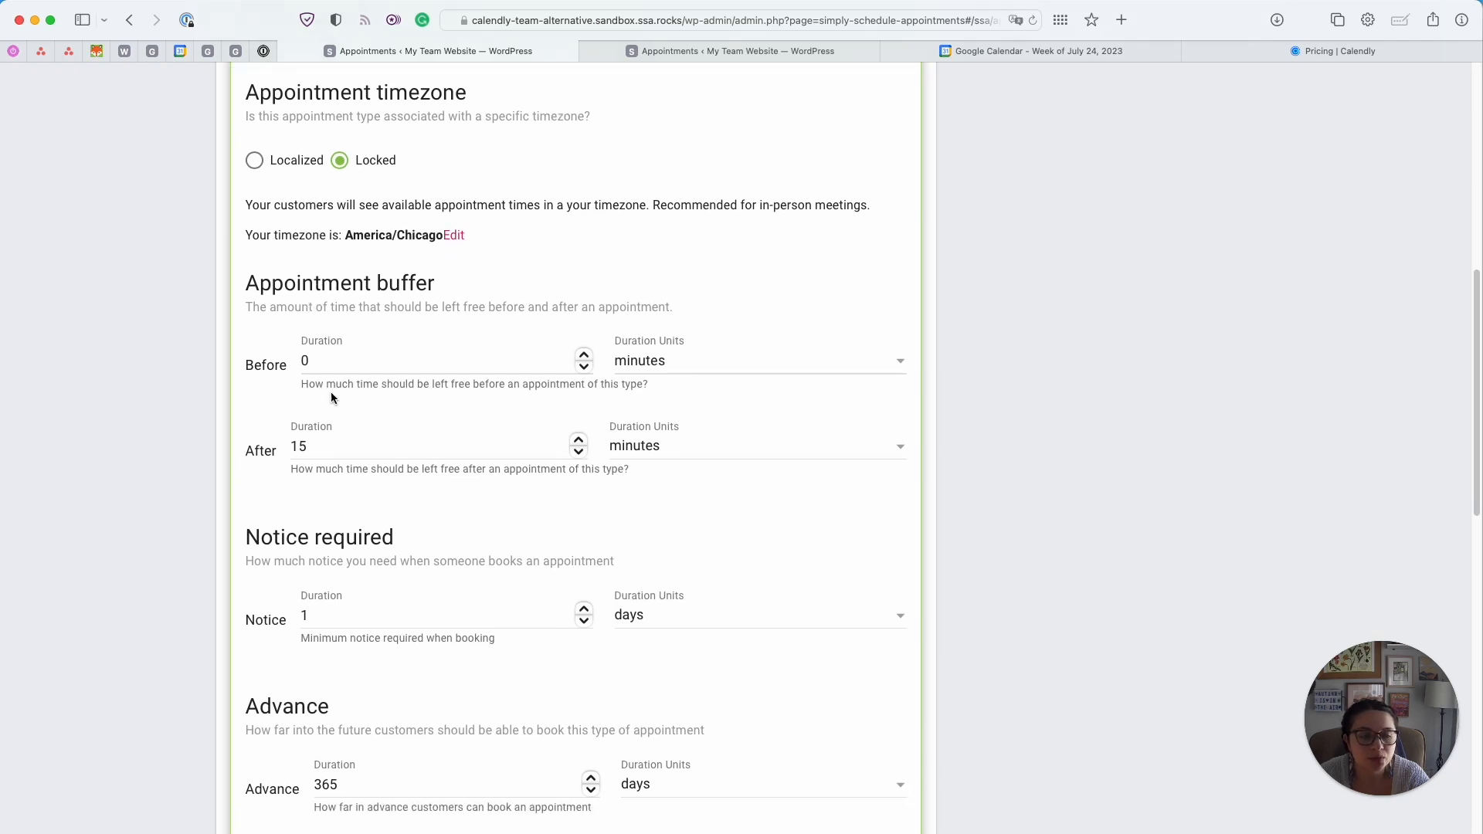
pyautogui.scroll(-5, 323, 328)
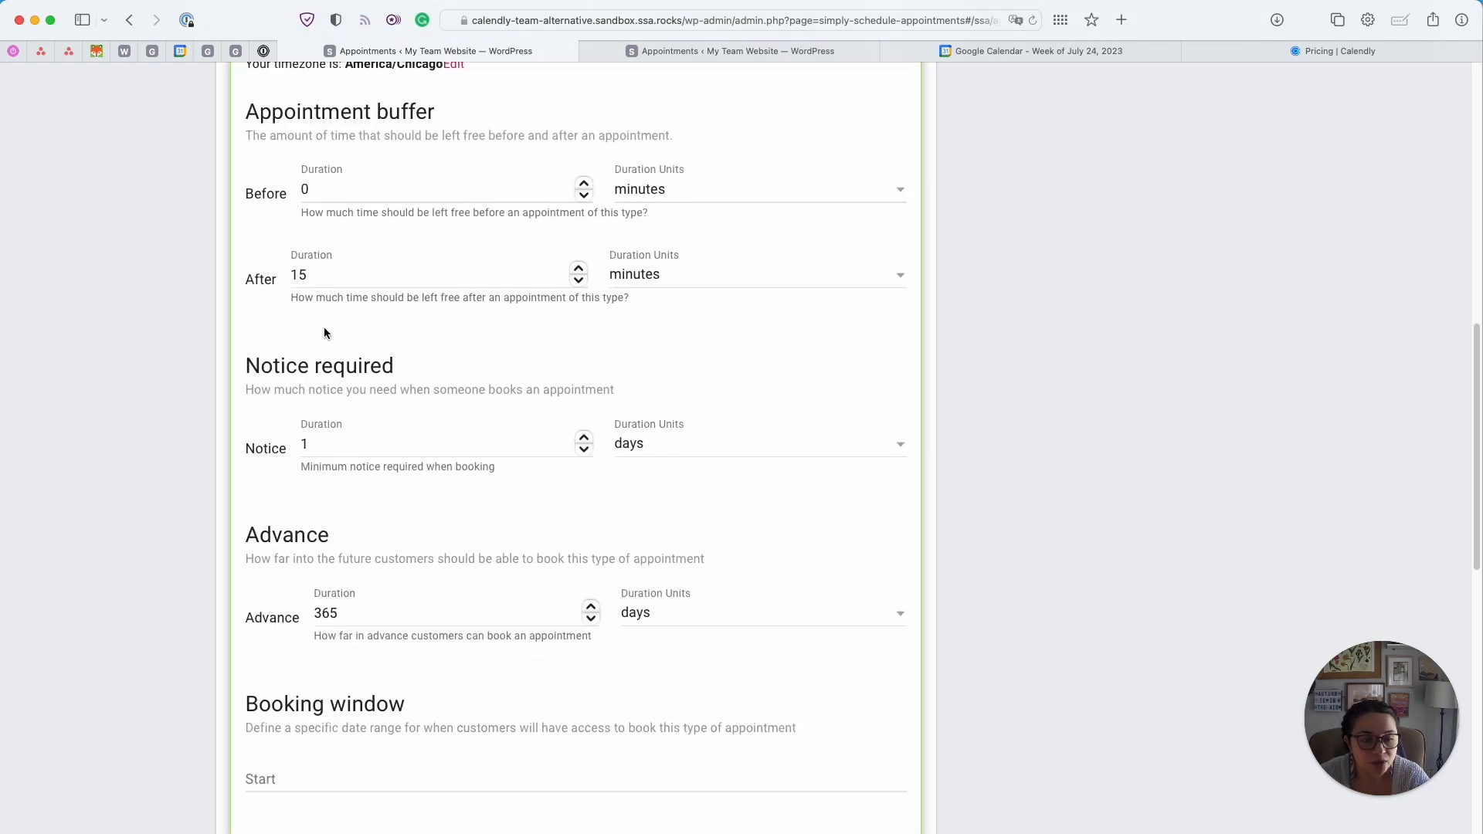
pyautogui.doubleClick(301, 446)
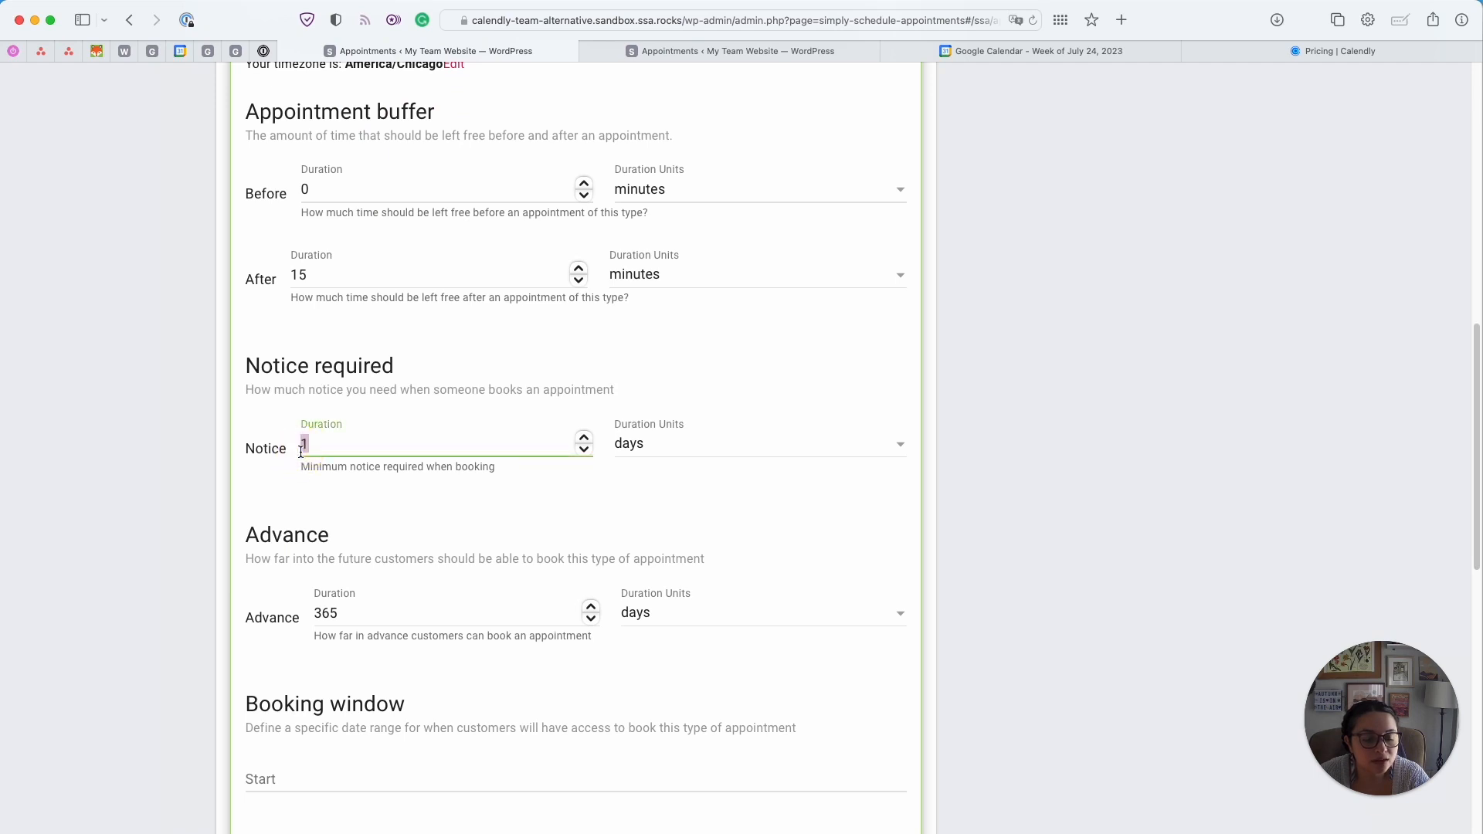
pyautogui.scroll(-3, 301, 452)
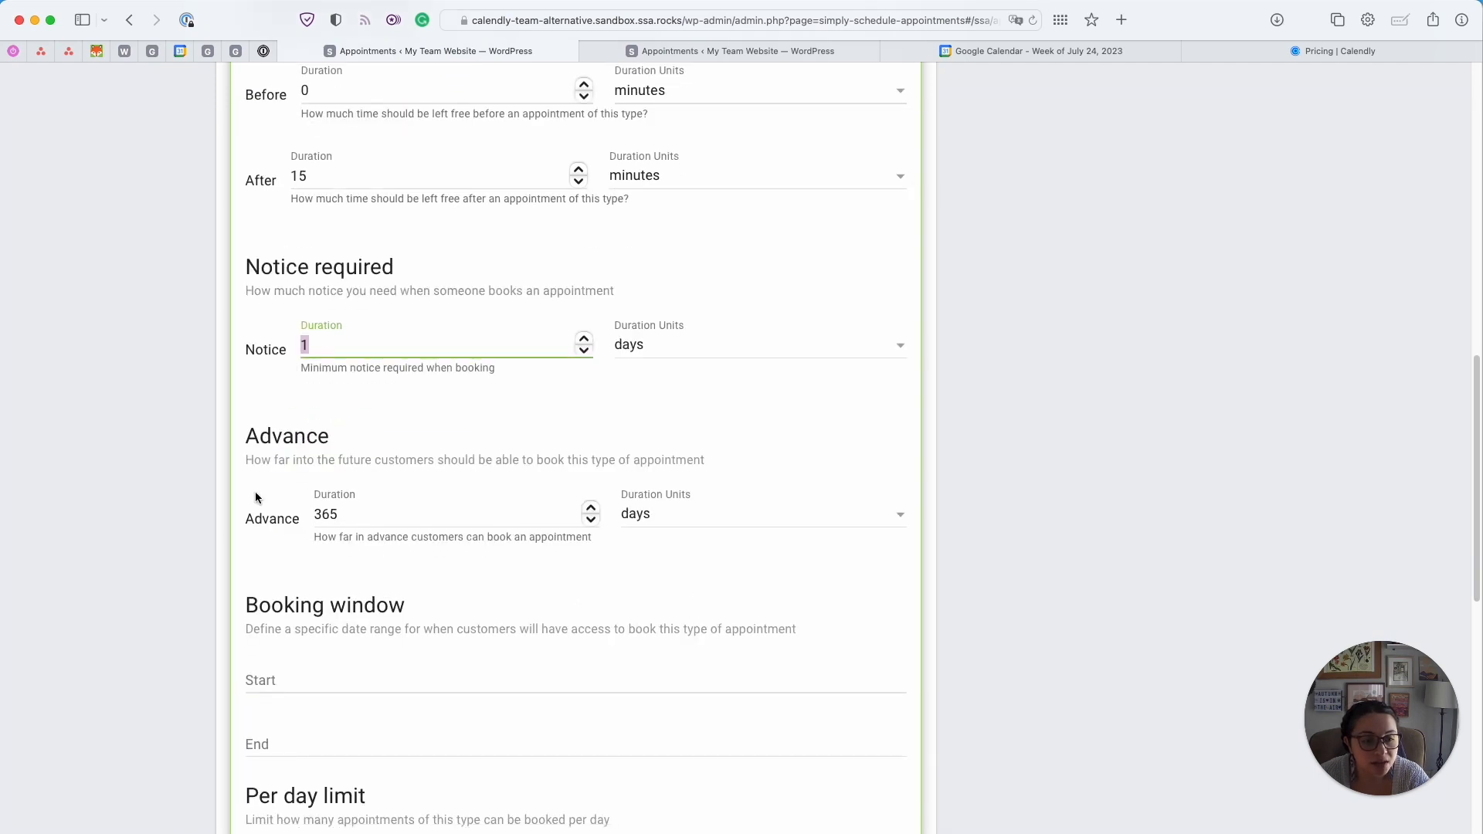
pyautogui.doubleClick(333, 508)
pyautogui.scroll(-3, 334, 510)
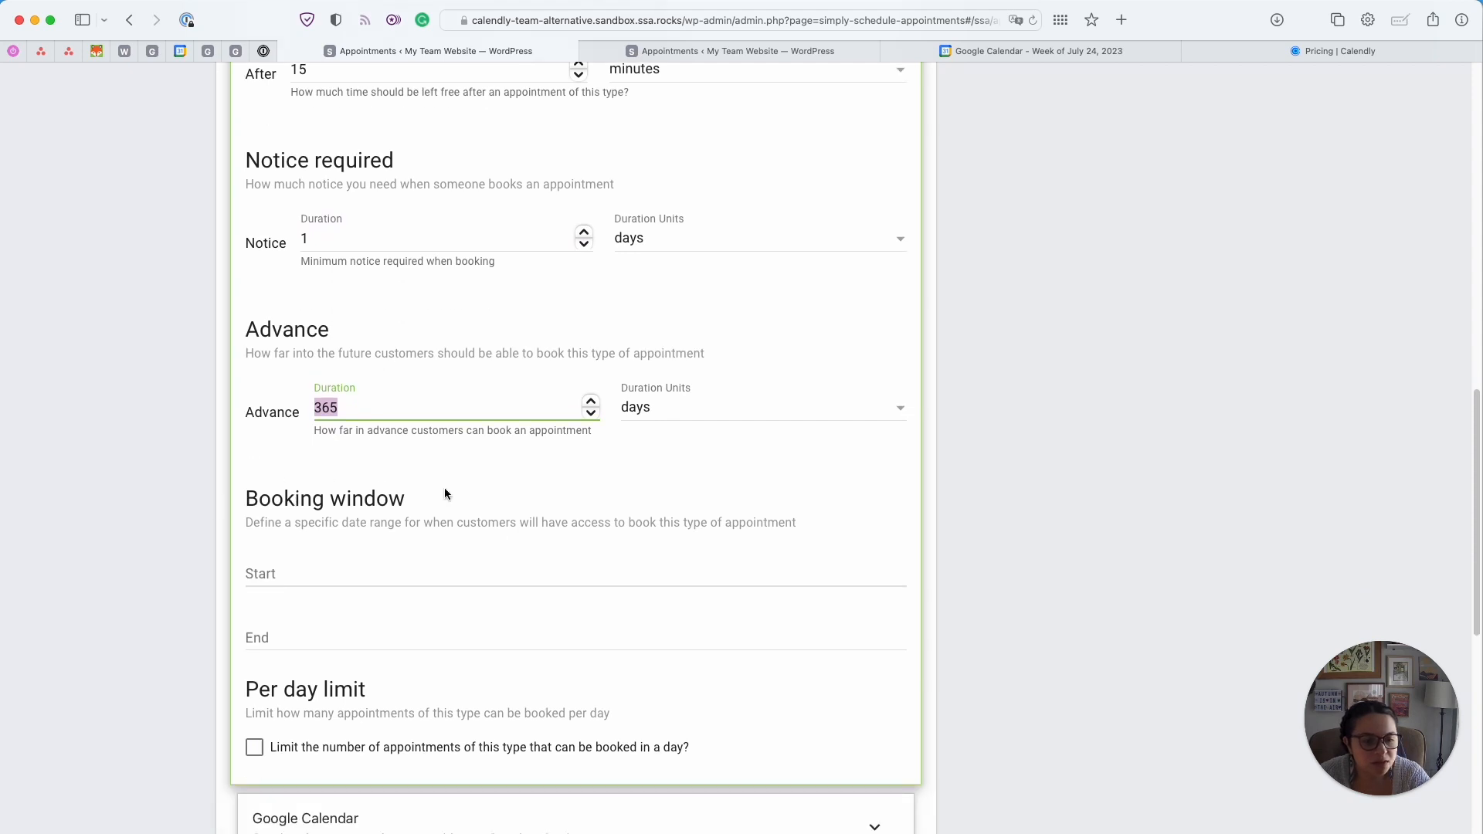
# Try a per day limit of 2 appointments of this type, and turn the limit off again
pyautogui.scroll(-5, 443, 493)
pyautogui.click(278, 588)
pyautogui.doubleClick(290, 632)
pyautogui.write('2')
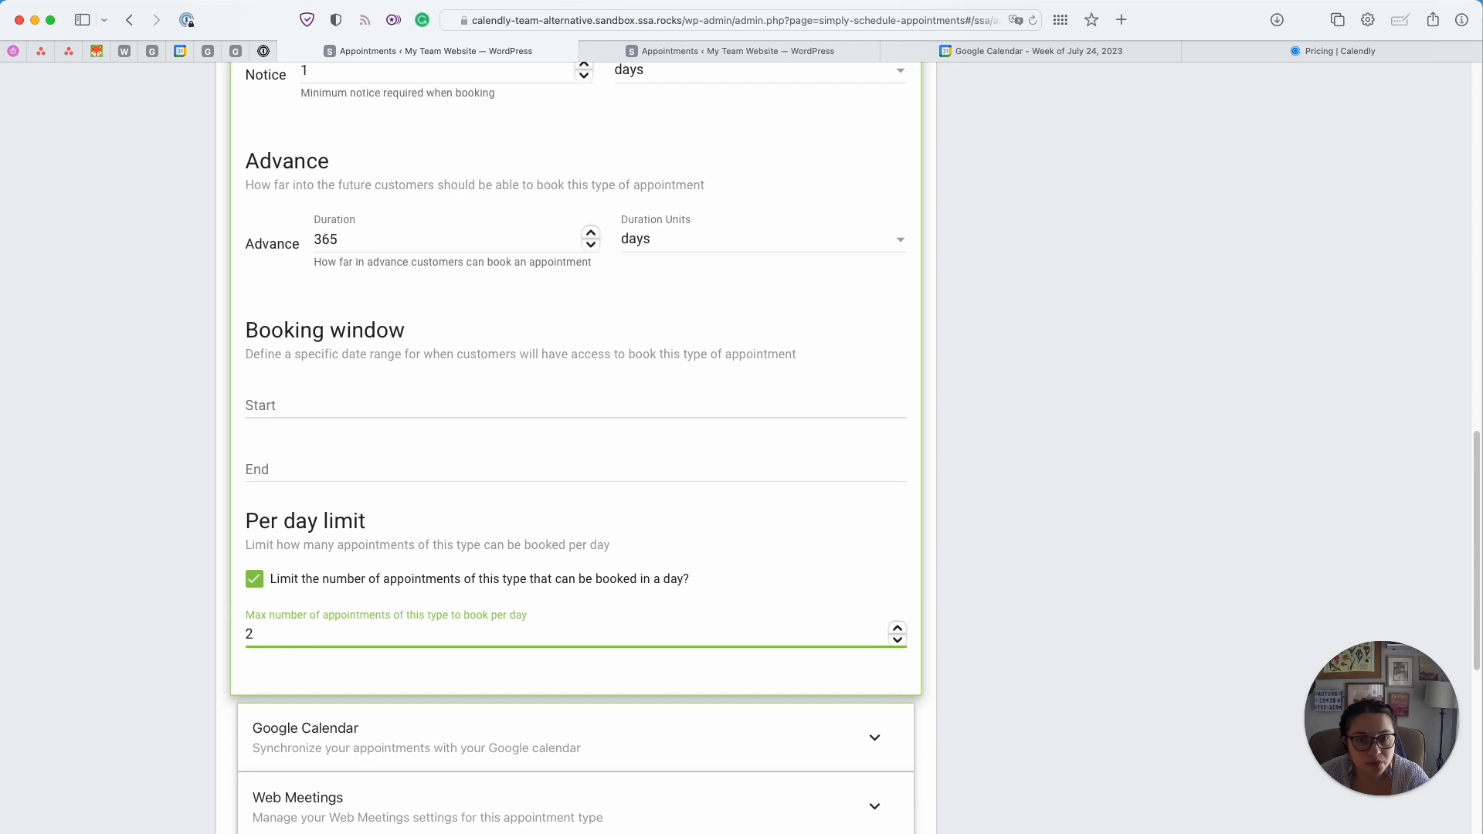
pyautogui.click(280, 579)
# Open the Google Calendar settings of Sales Demo and sync booked appointments with the account's main Gmail calendar
pyautogui.scroll(-5, 292, 589)
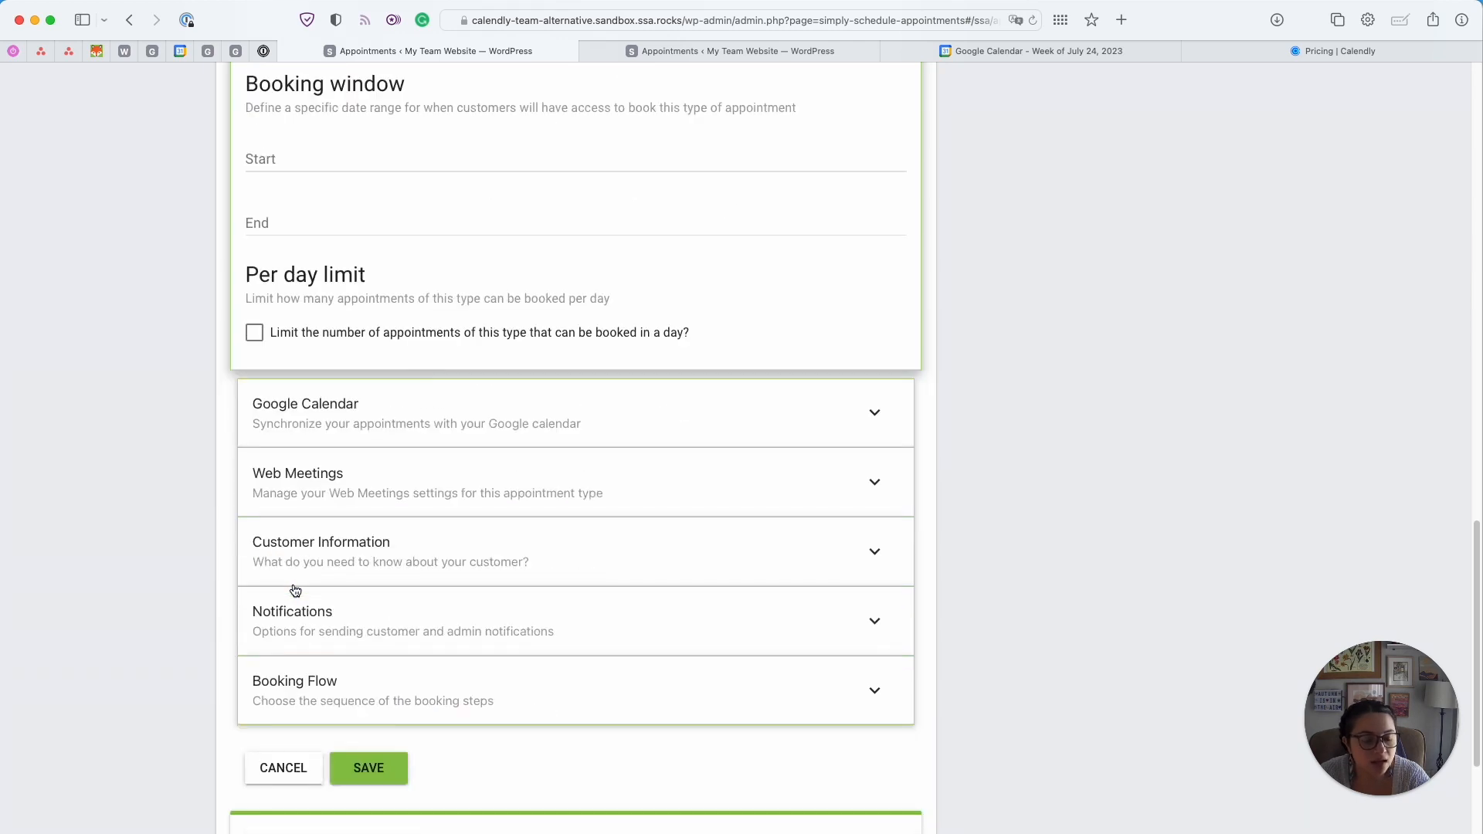
pyautogui.click(353, 442)
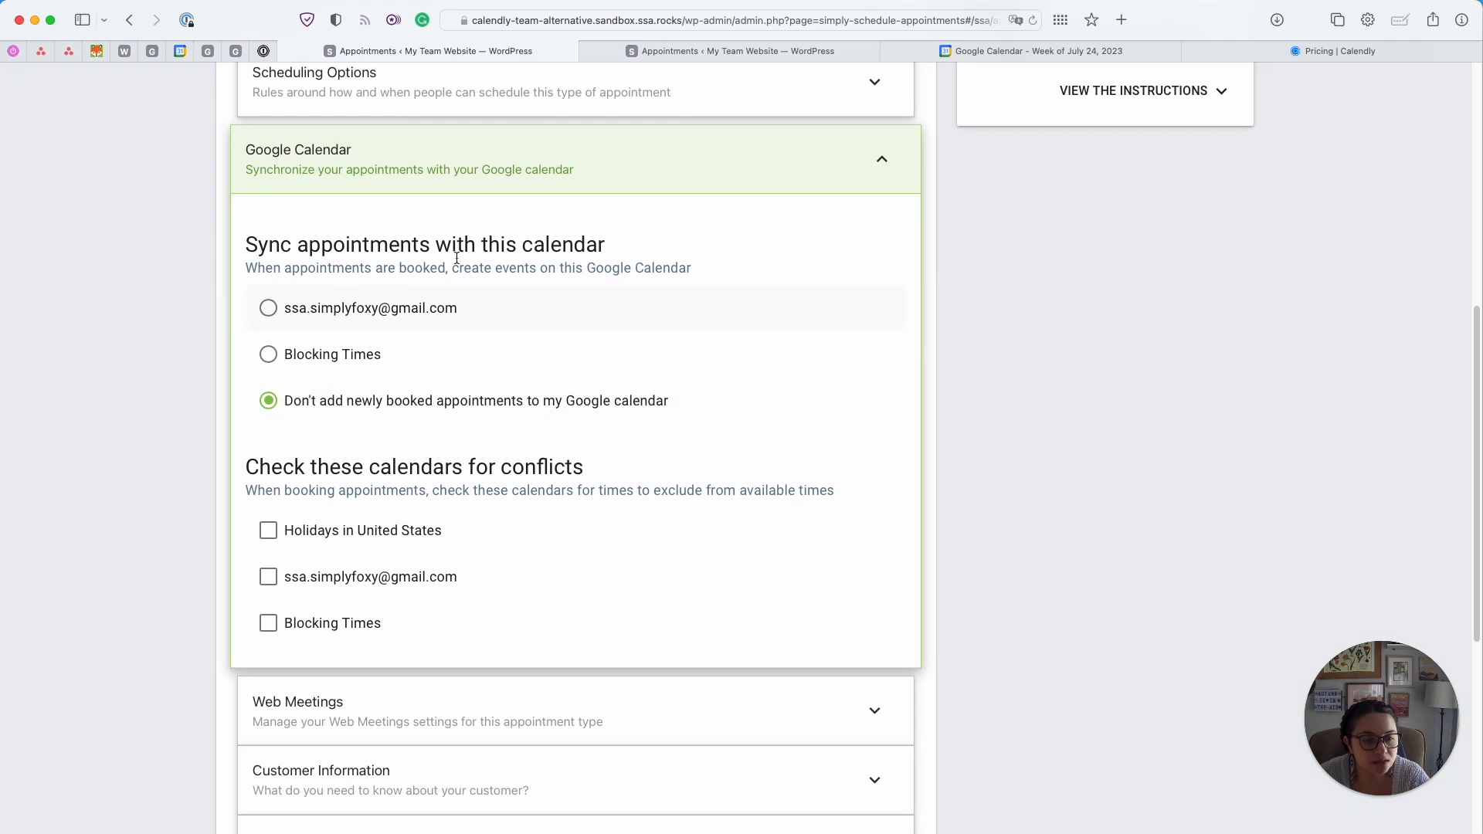
pyautogui.click(332, 313)
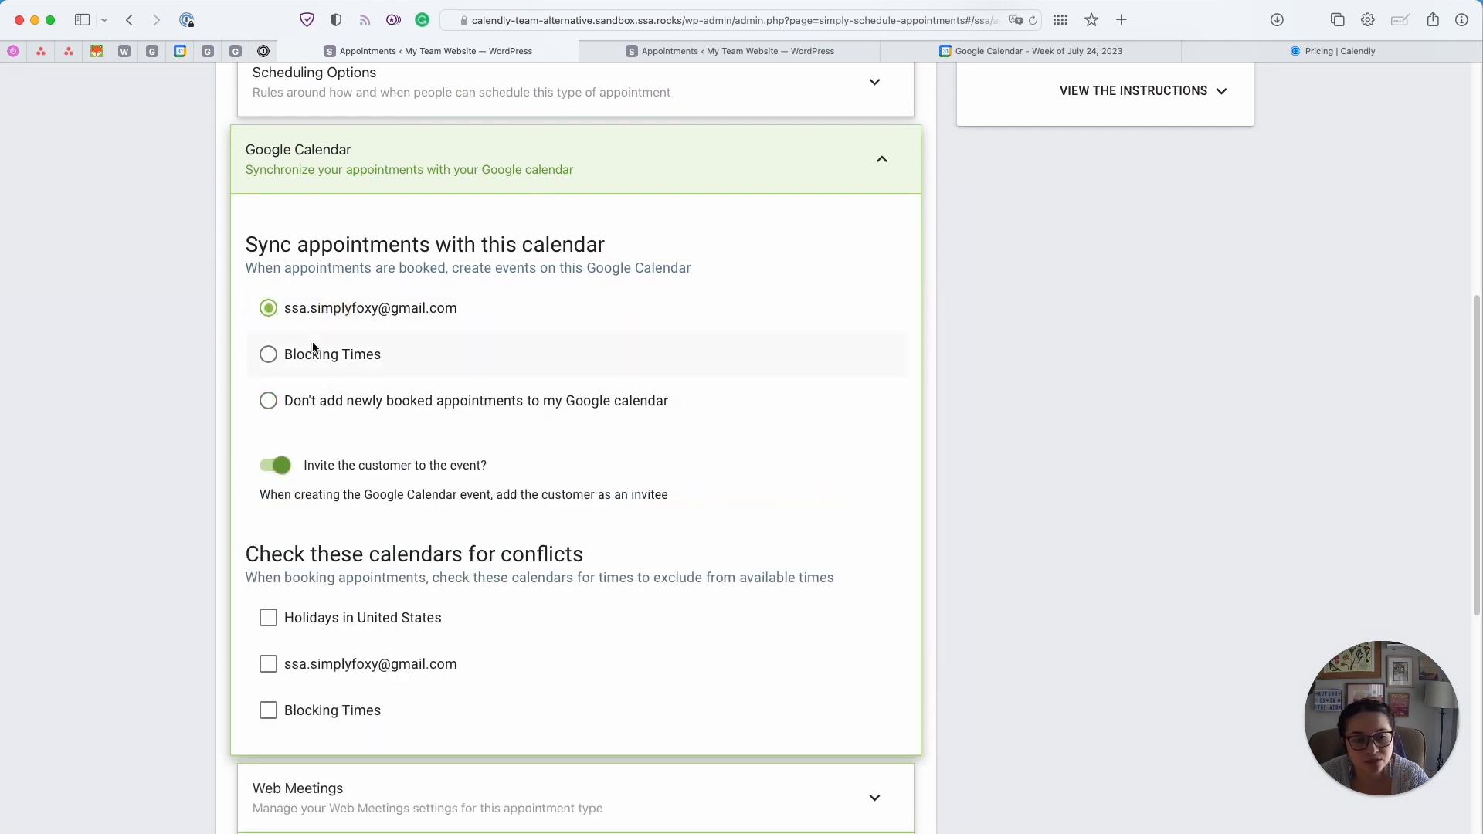
# Check the Holidays in United States calendar for booking conflicts and collapse the Google Calendar settings
pyautogui.scroll(-4, 345, 428)
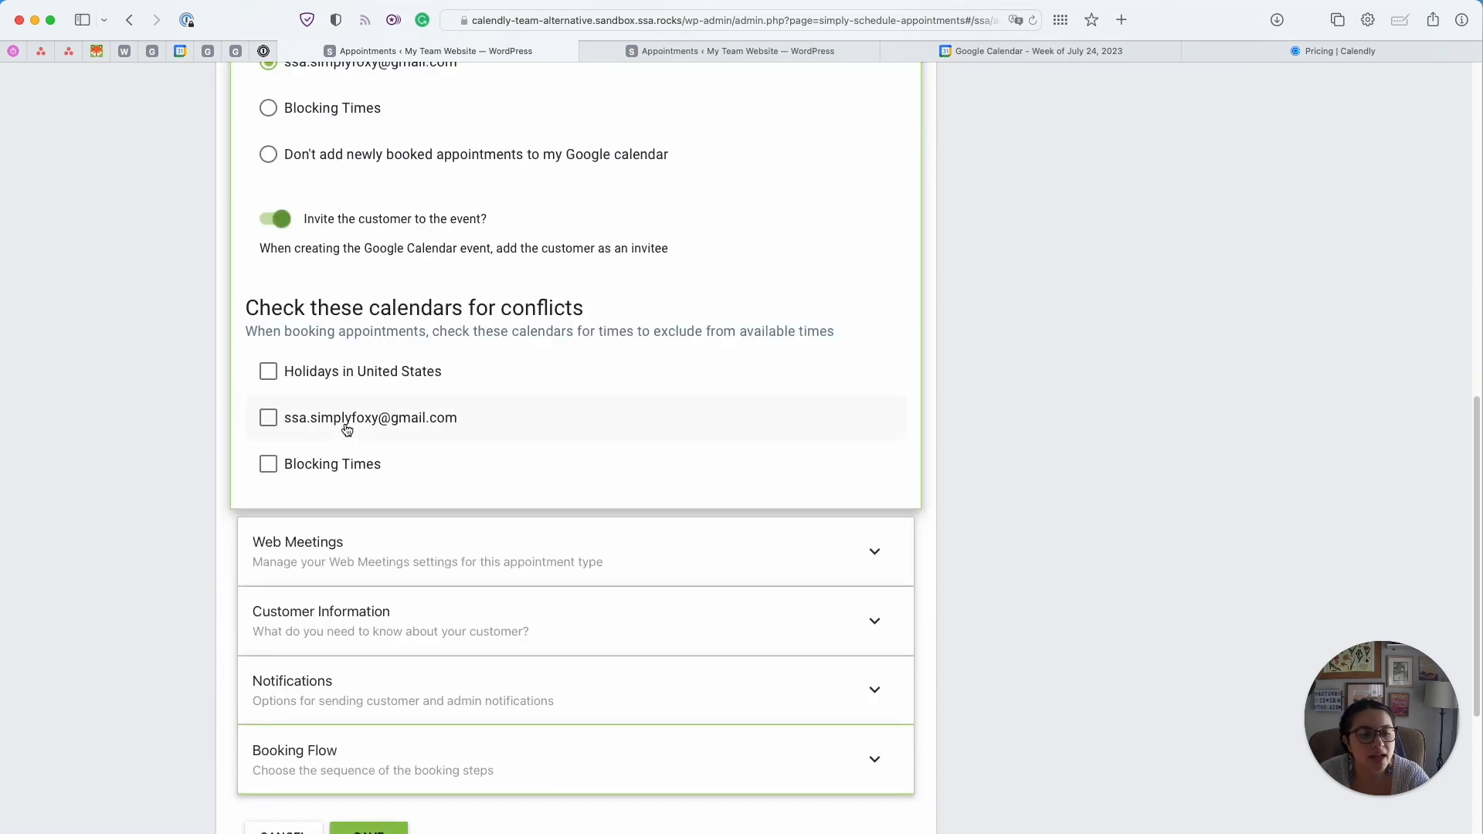
pyautogui.scroll(1, 324, 441)
pyautogui.scroll(3, 344, 466)
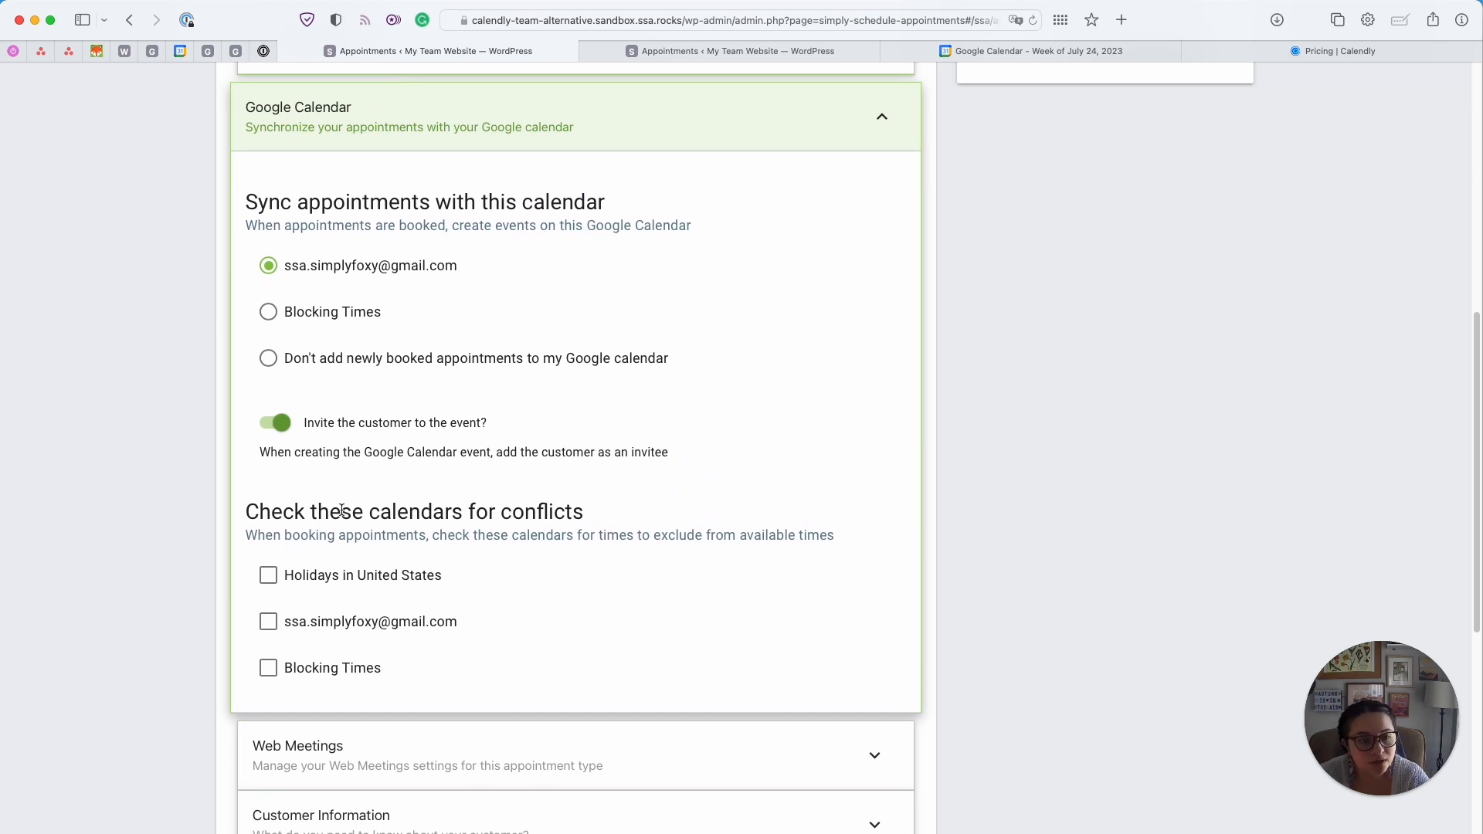
pyautogui.scroll(1, 342, 511)
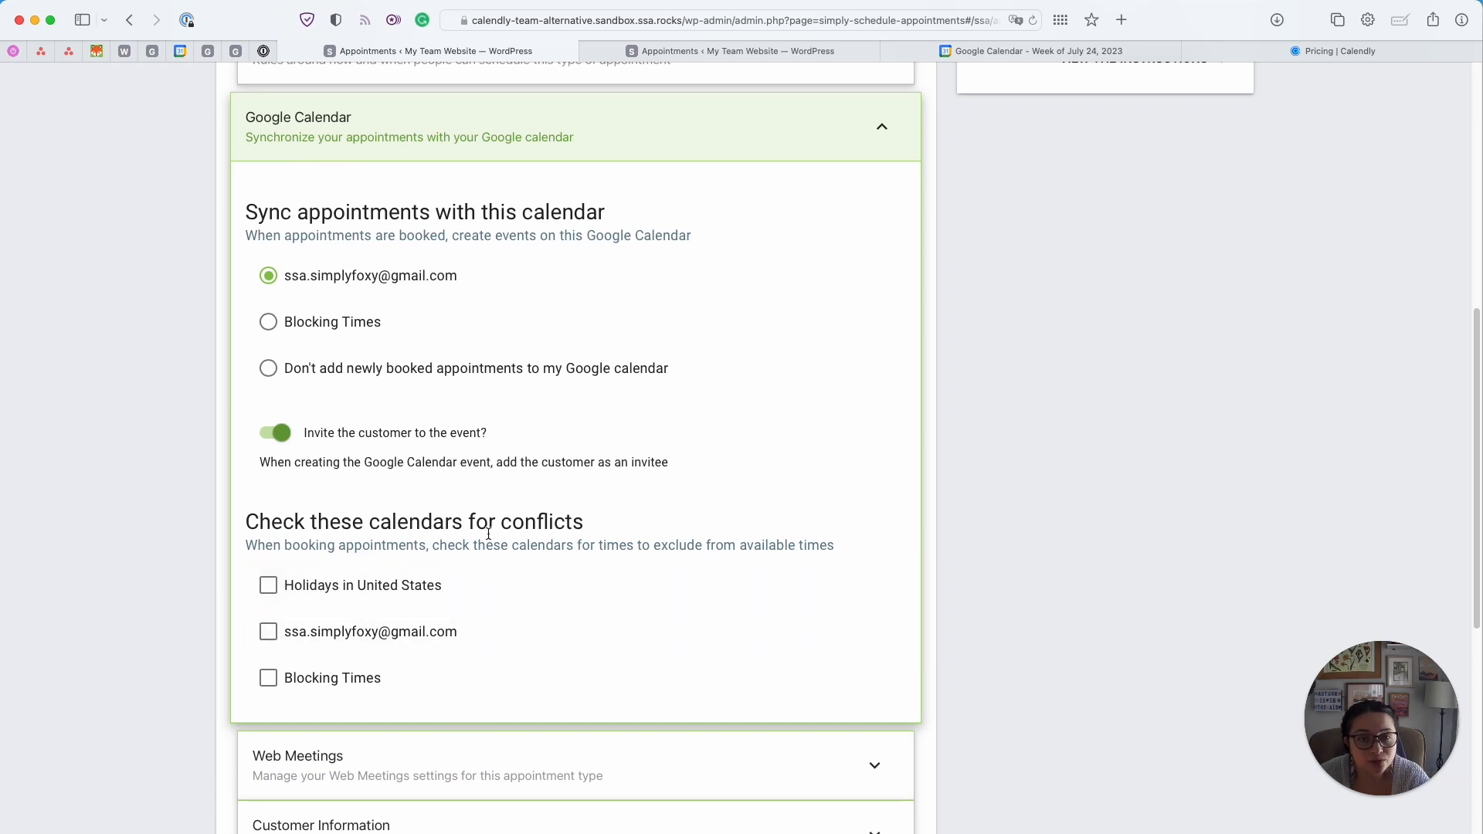
pyautogui.click(330, 585)
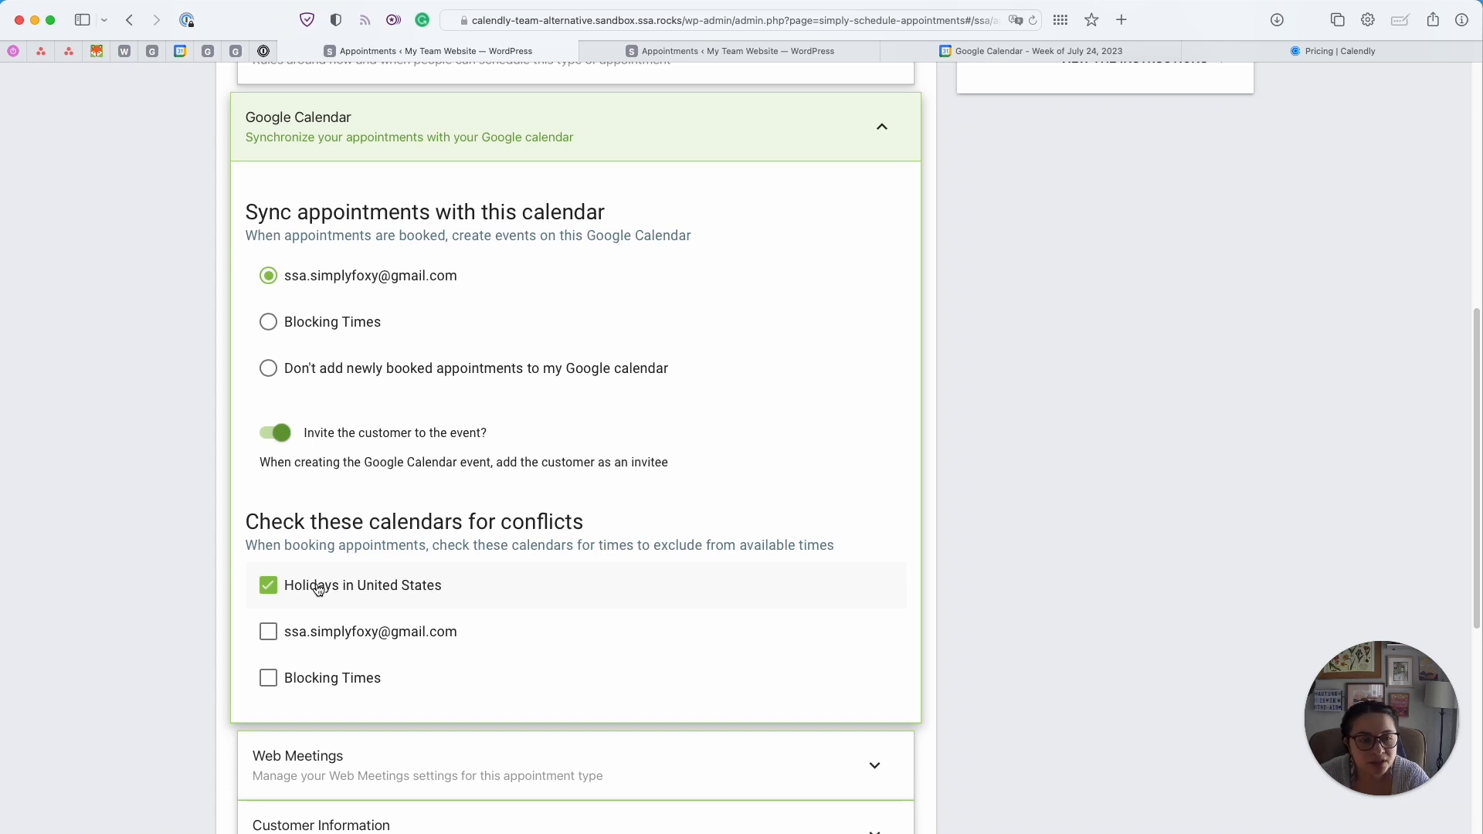
pyautogui.scroll(1, 318, 589)
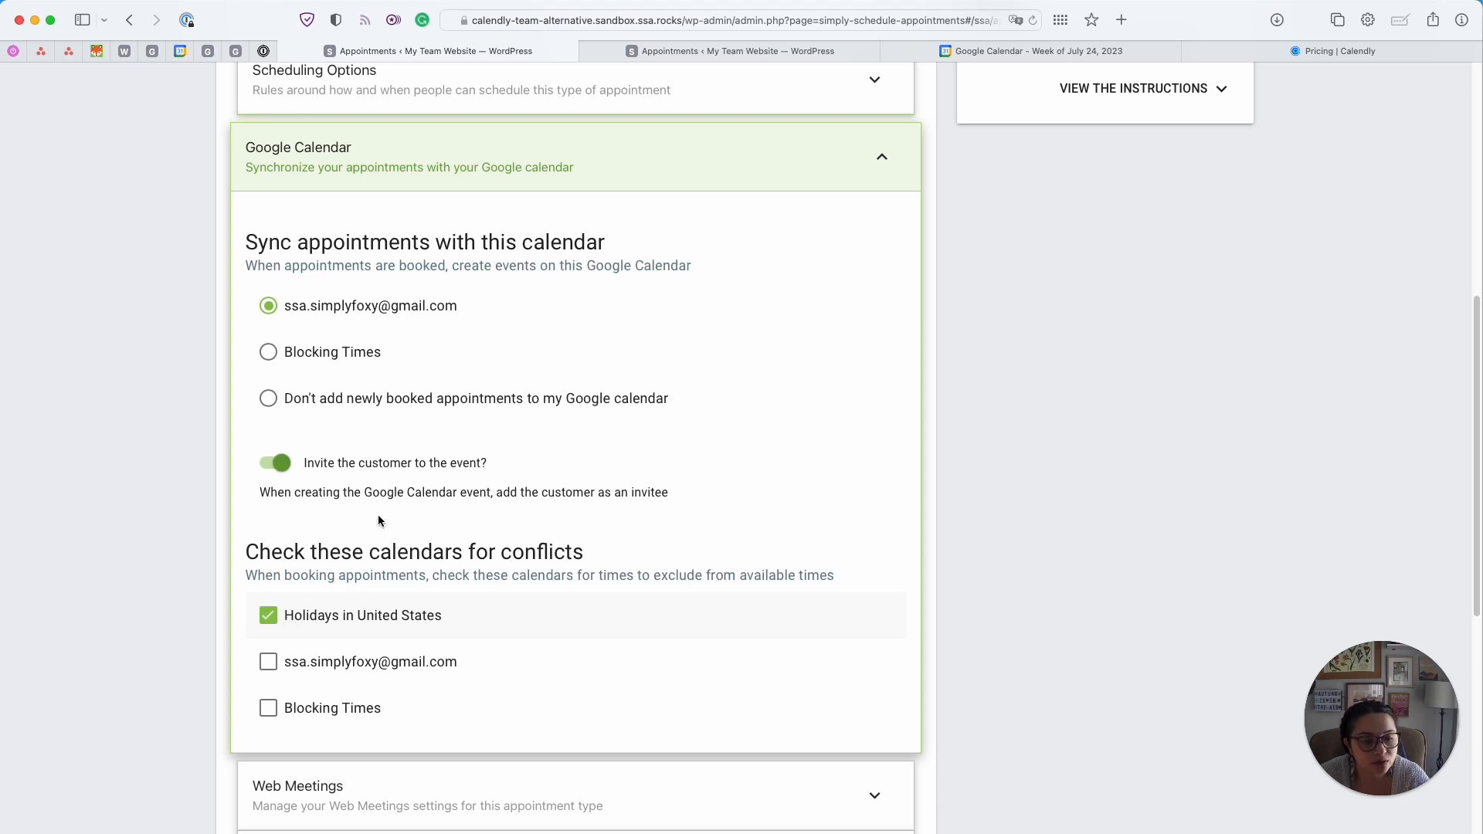
pyautogui.click(786, 190)
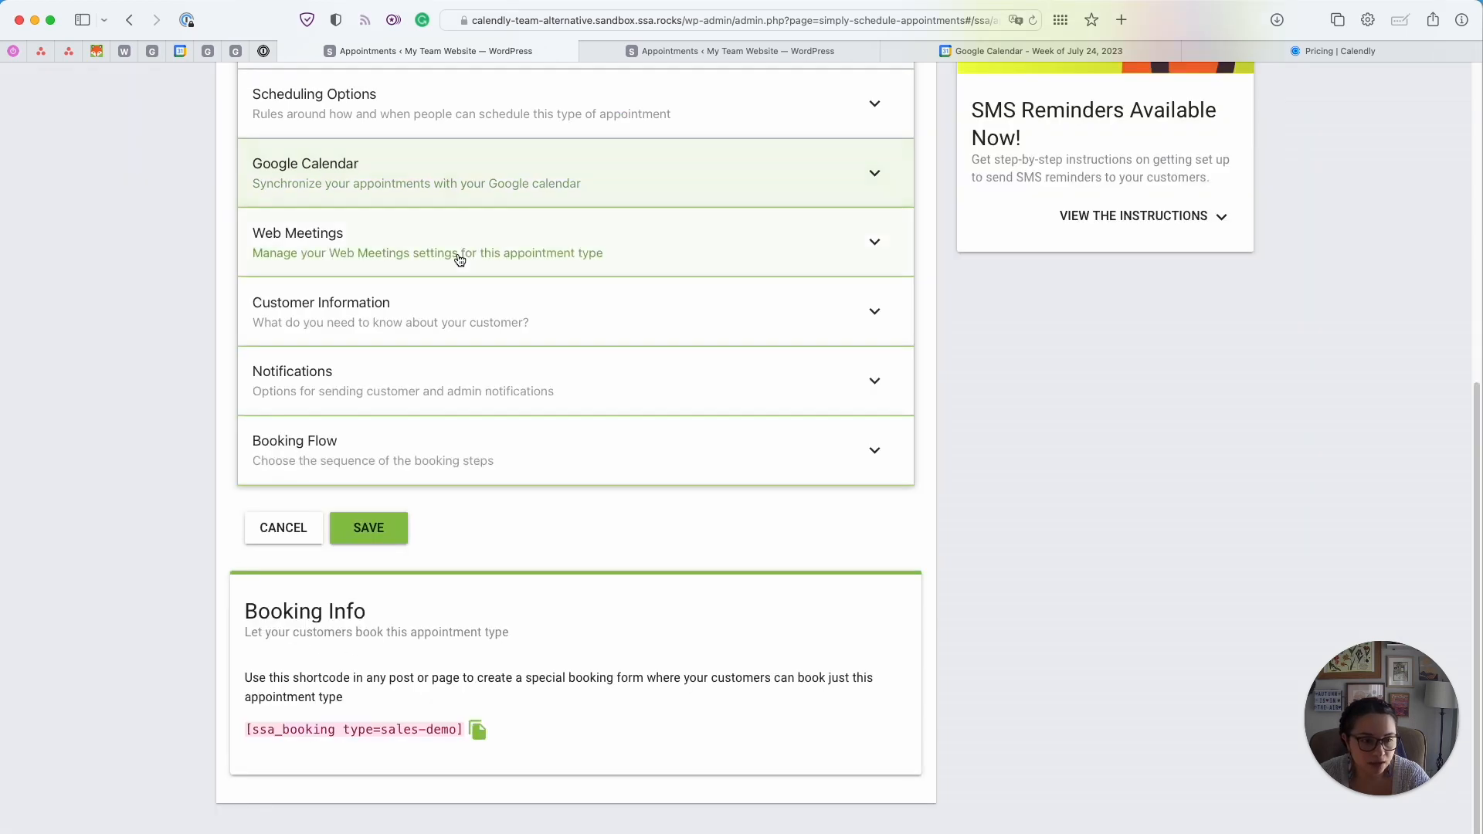
# Open the Web Meetings settings and choose to use the team member's web meeting URL
pyautogui.click(309, 249)
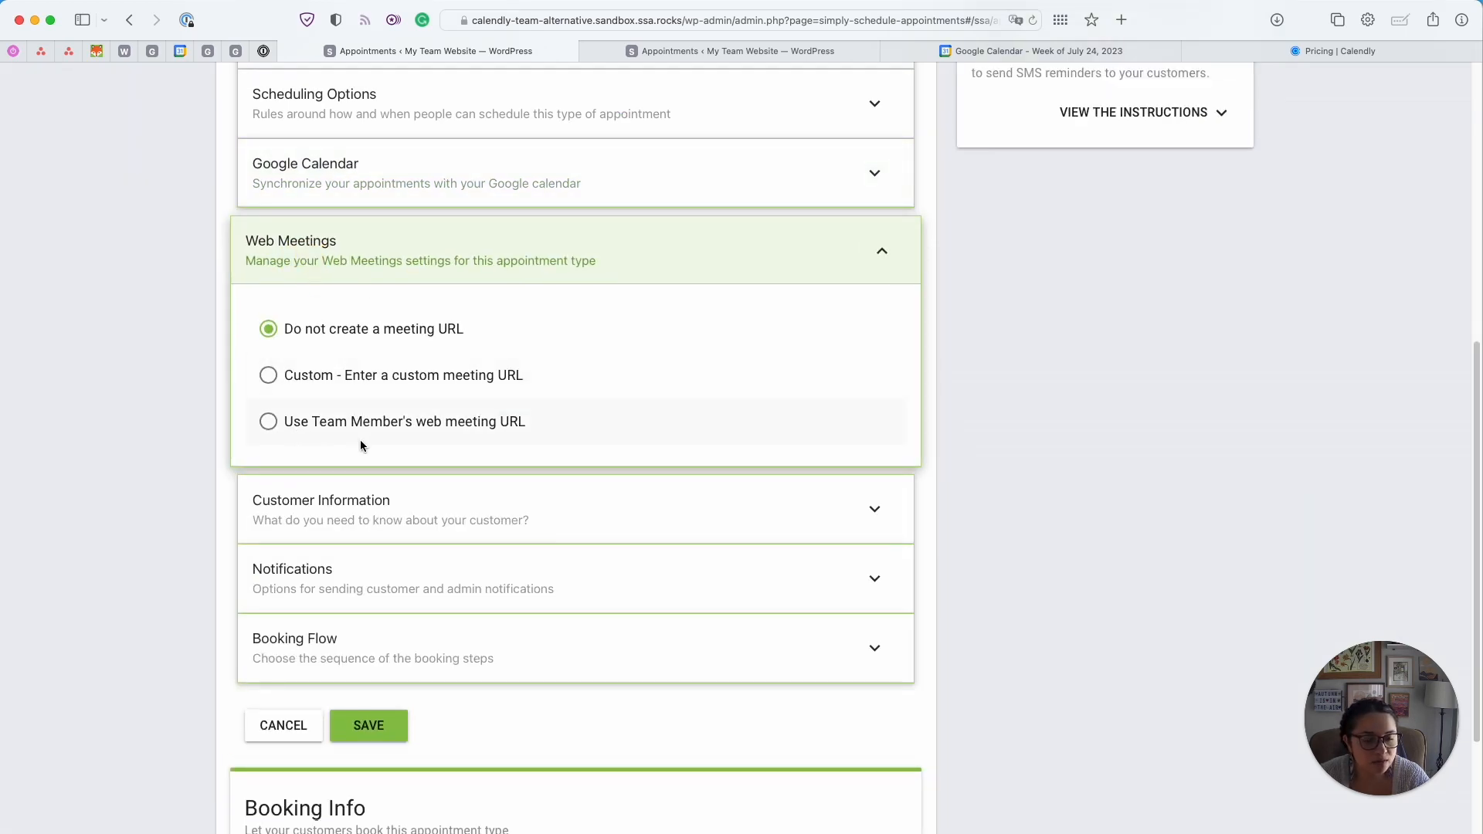
pyautogui.click(299, 430)
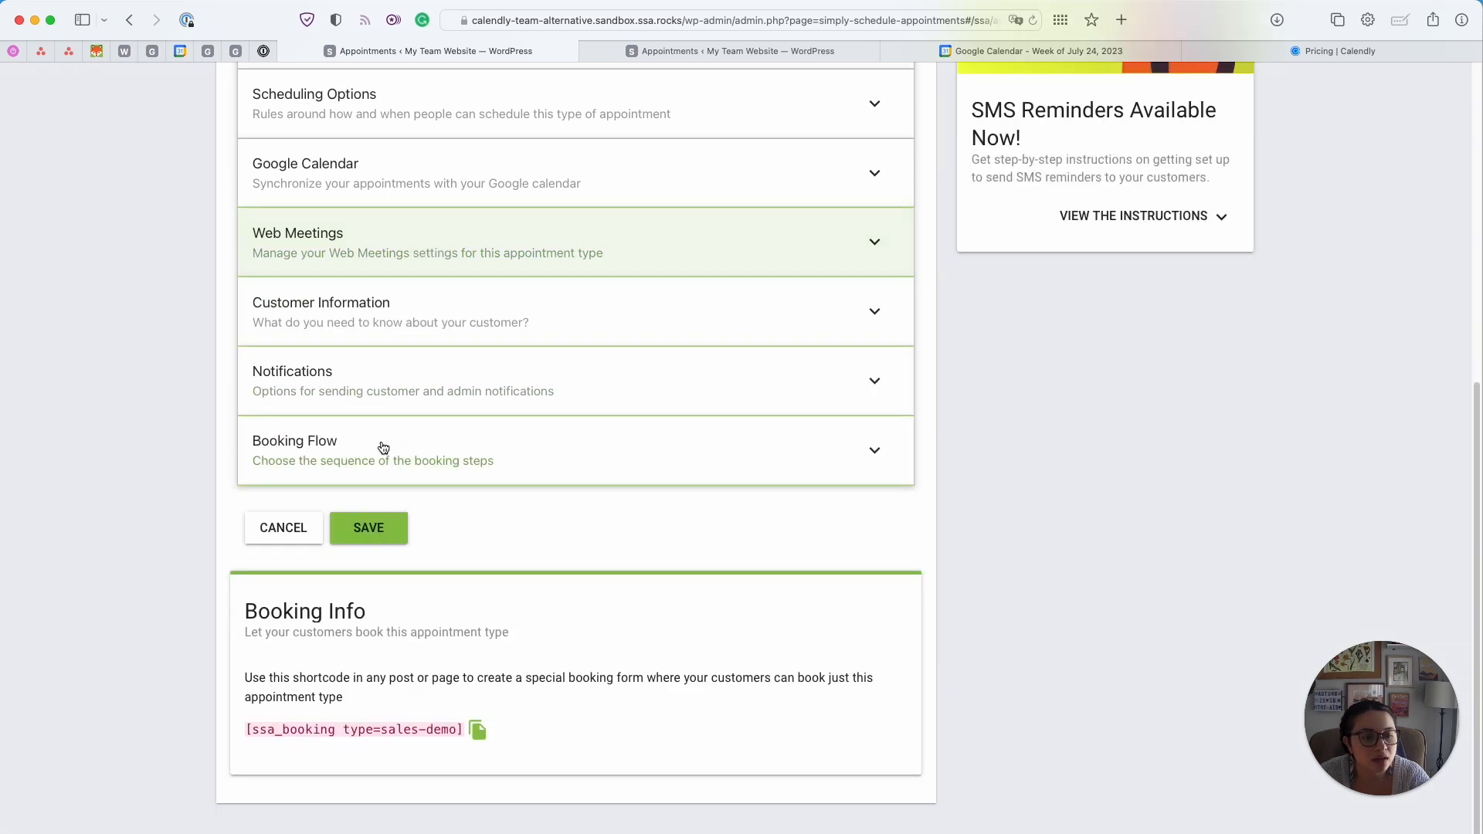
# Review the Customer Information fields of Sales Demo and open its Booking Flow settings
pyautogui.click(381, 317)
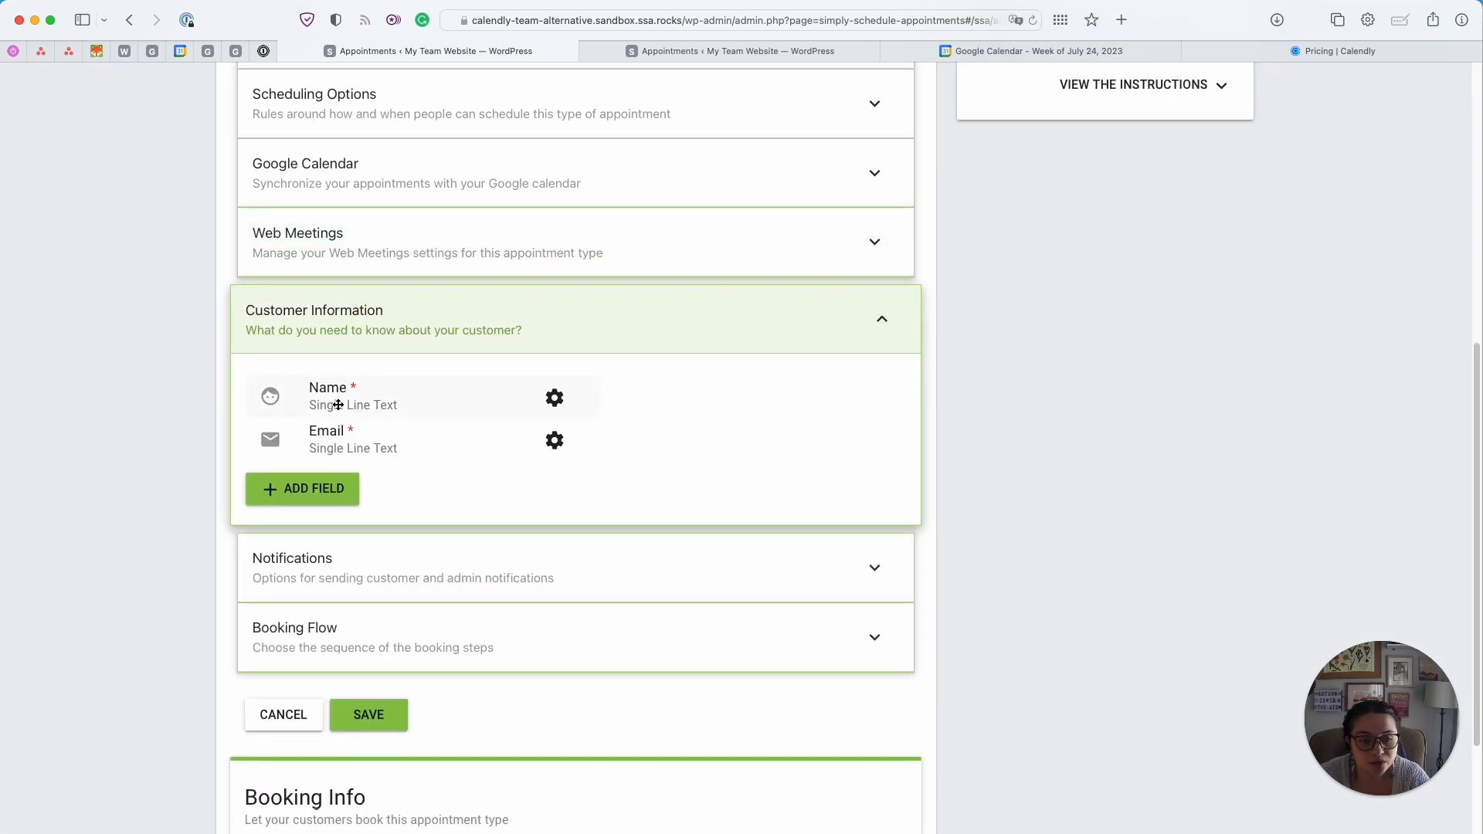
pyautogui.click(315, 546)
pyautogui.scroll(-4, 314, 541)
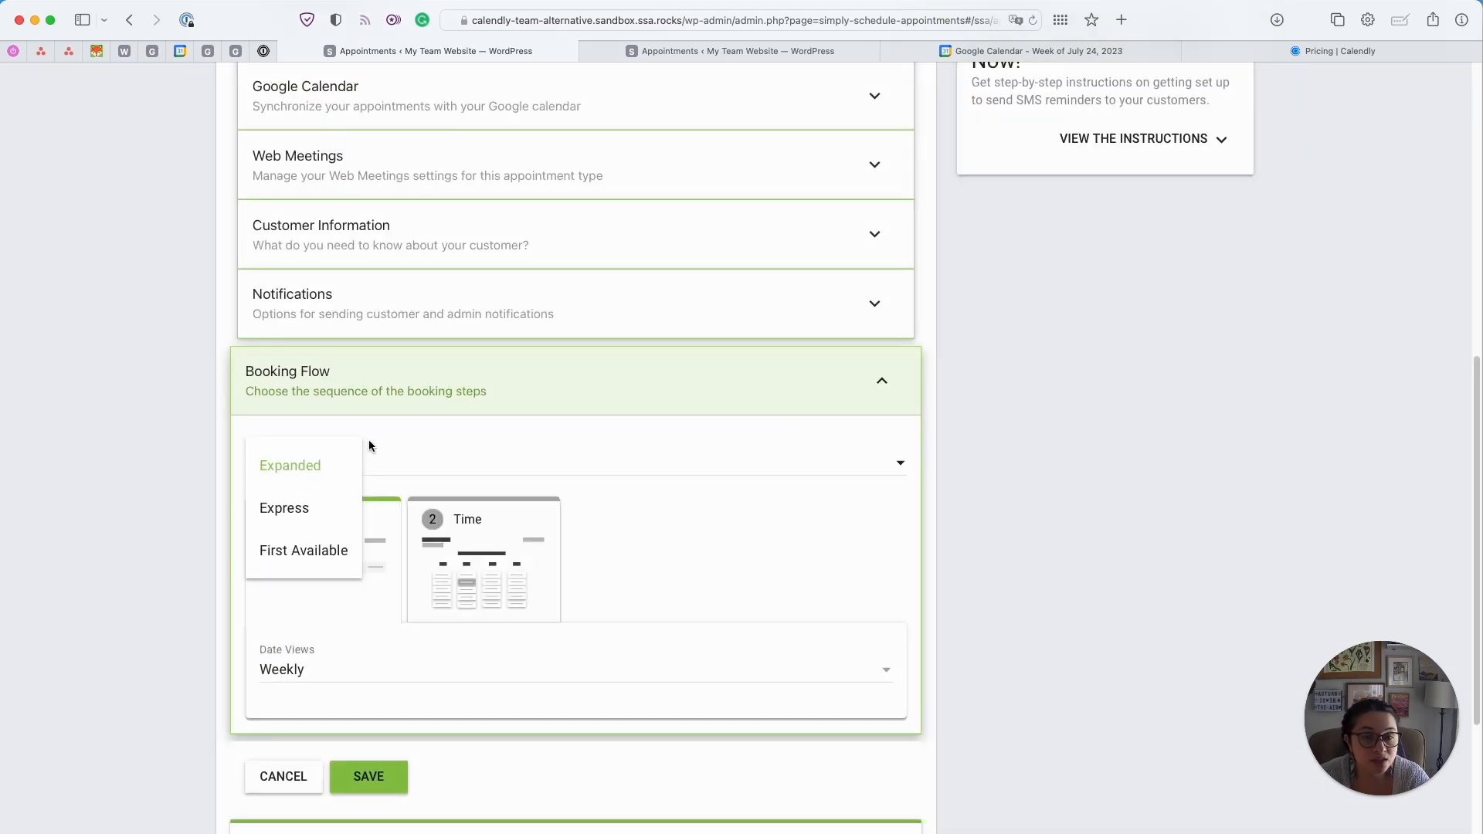
# Review the main booking flow choices with Expanded selected, and check the Time Views options of its time step
pyautogui.click(386, 387)
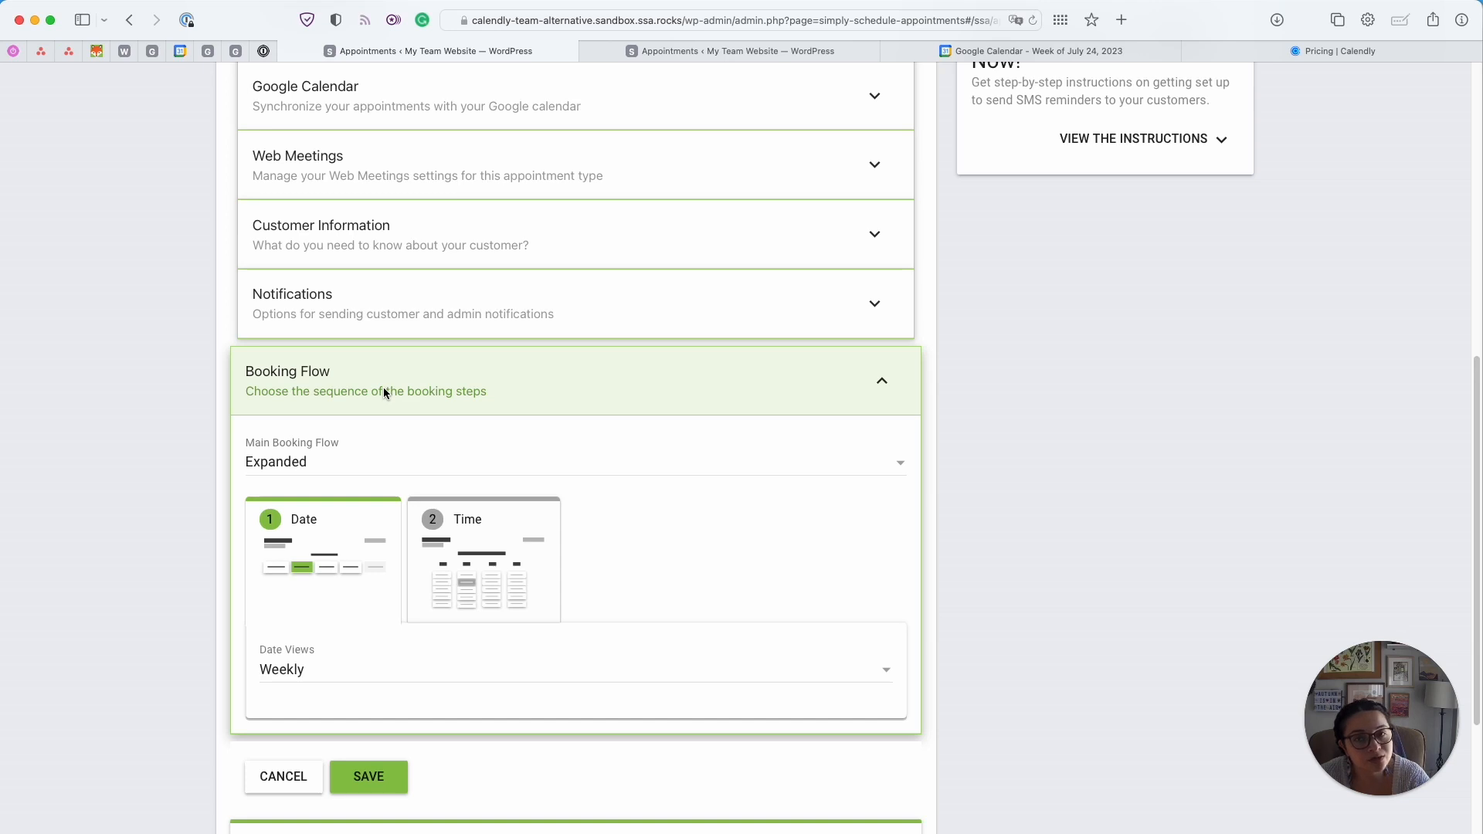
pyautogui.click(344, 458)
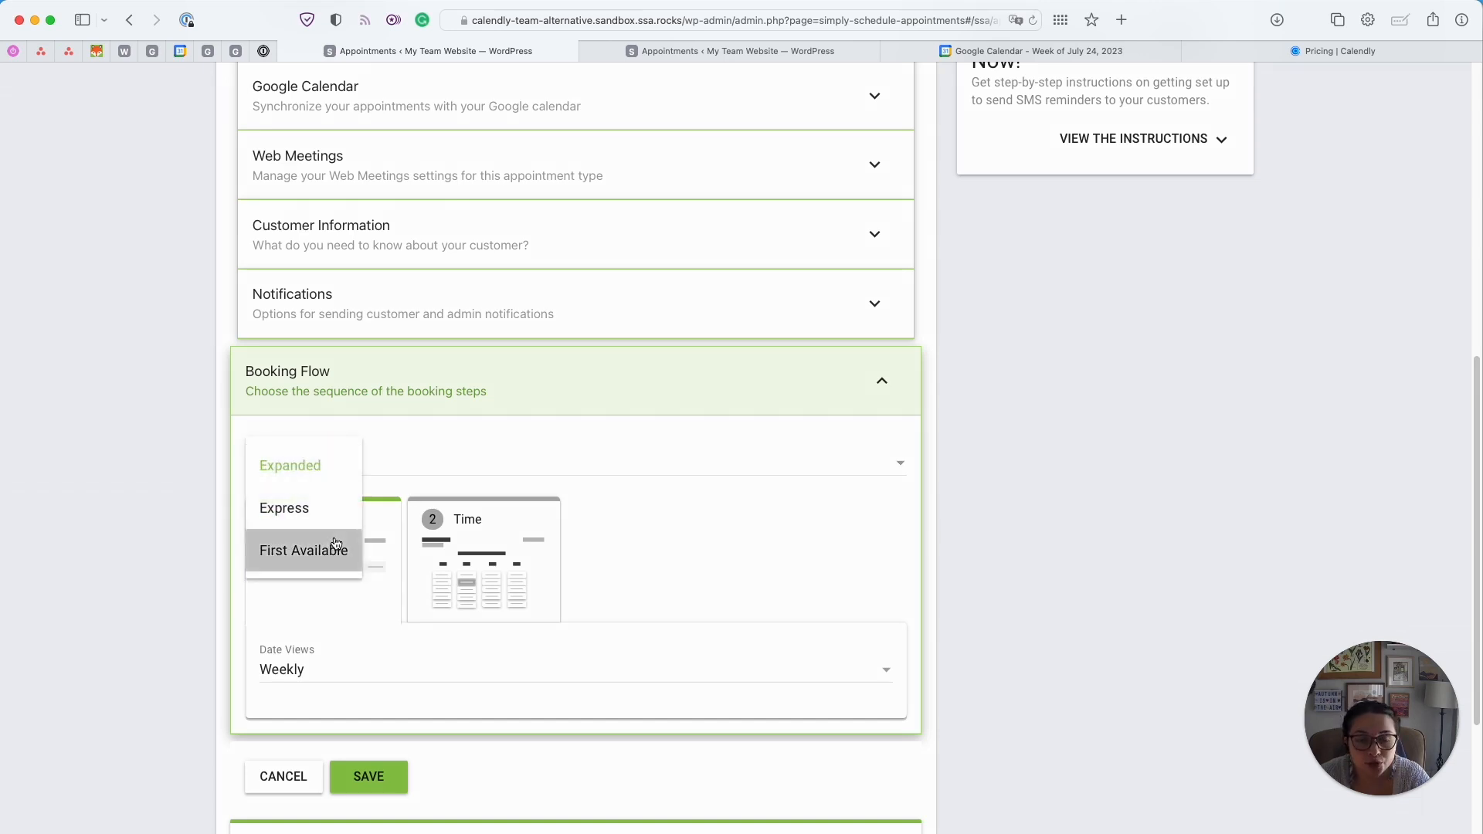
pyautogui.click(295, 482)
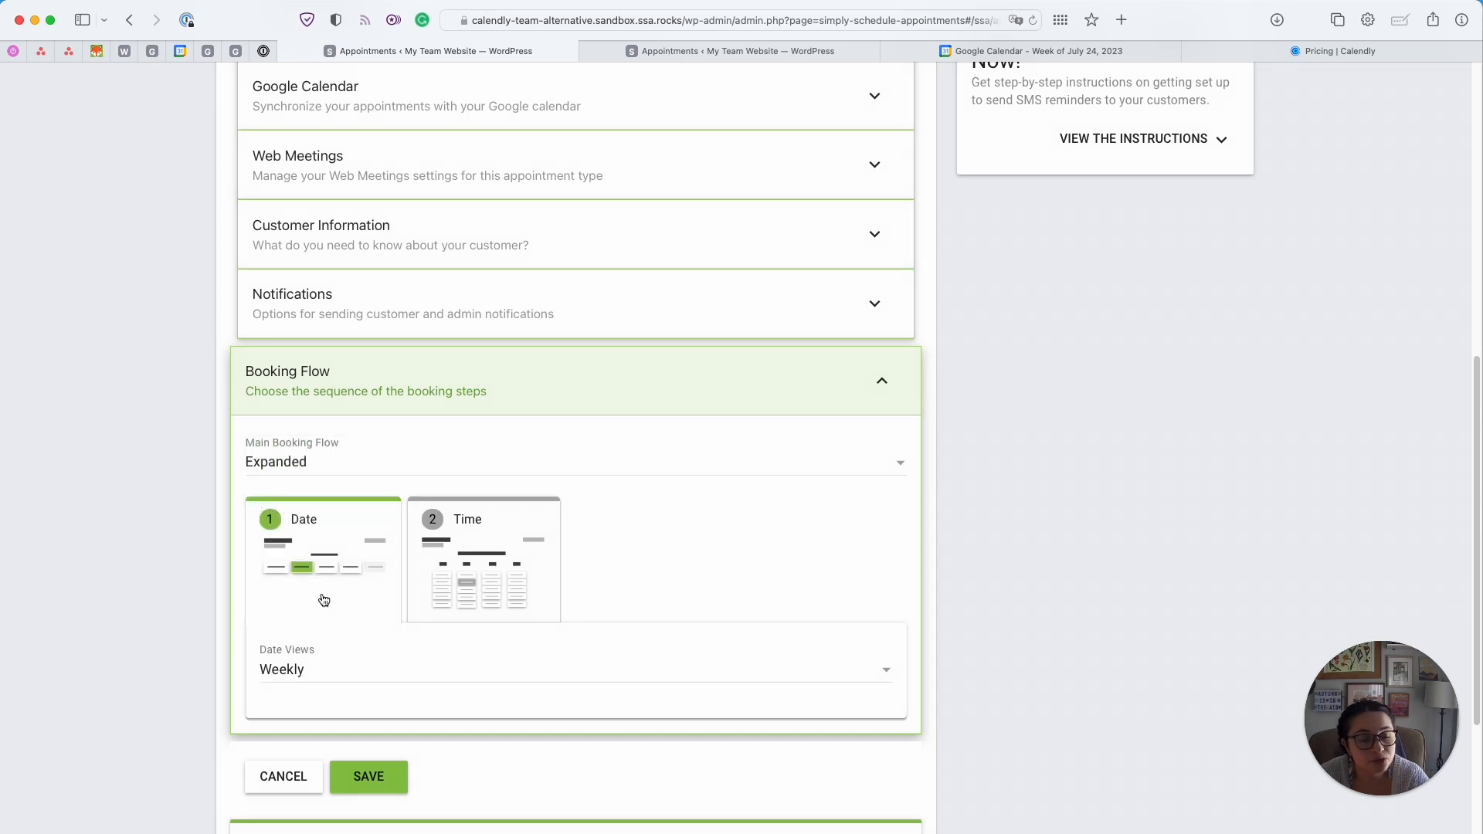
pyautogui.click(508, 544)
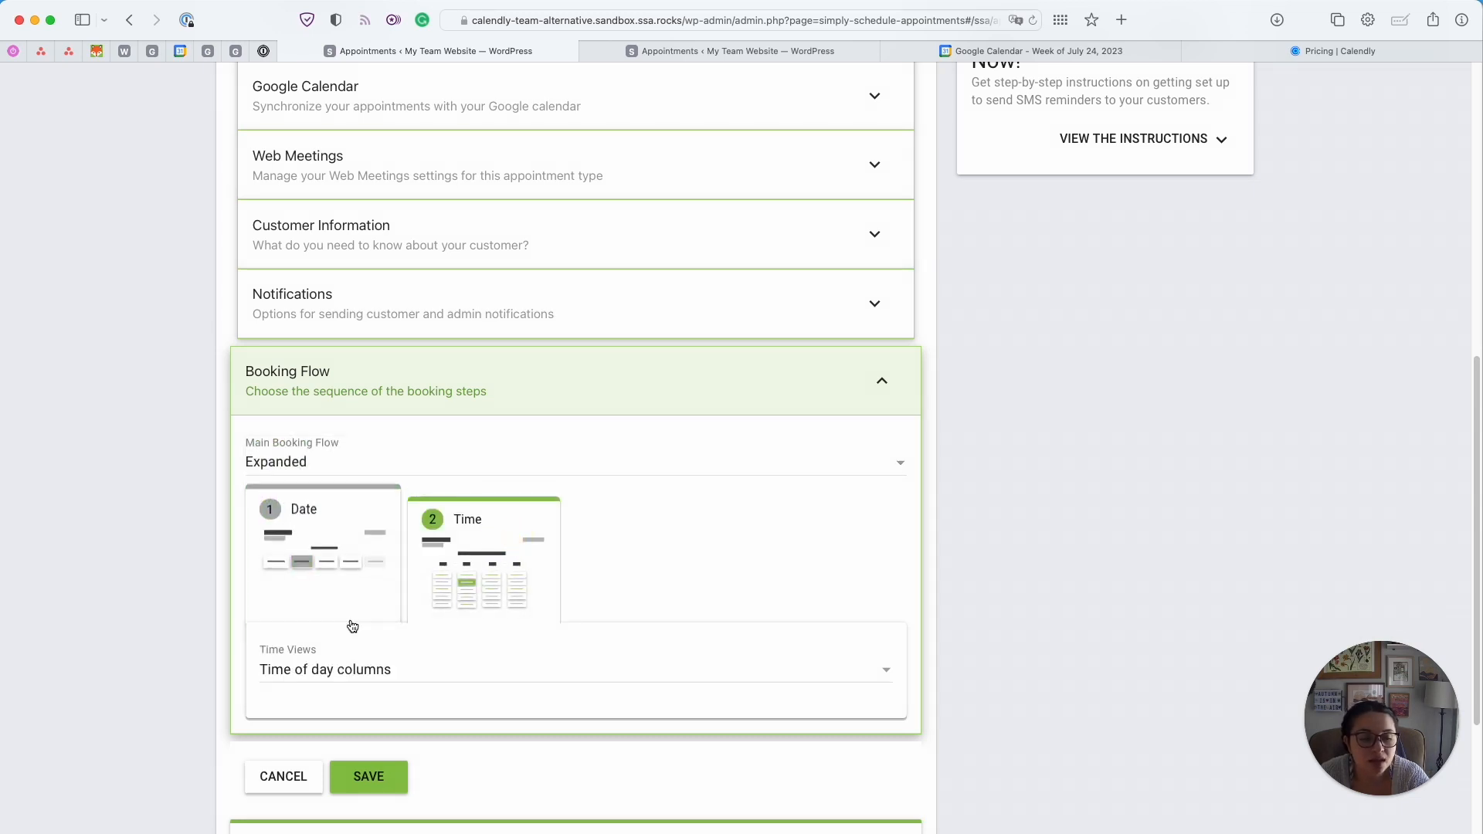
pyautogui.click(306, 670)
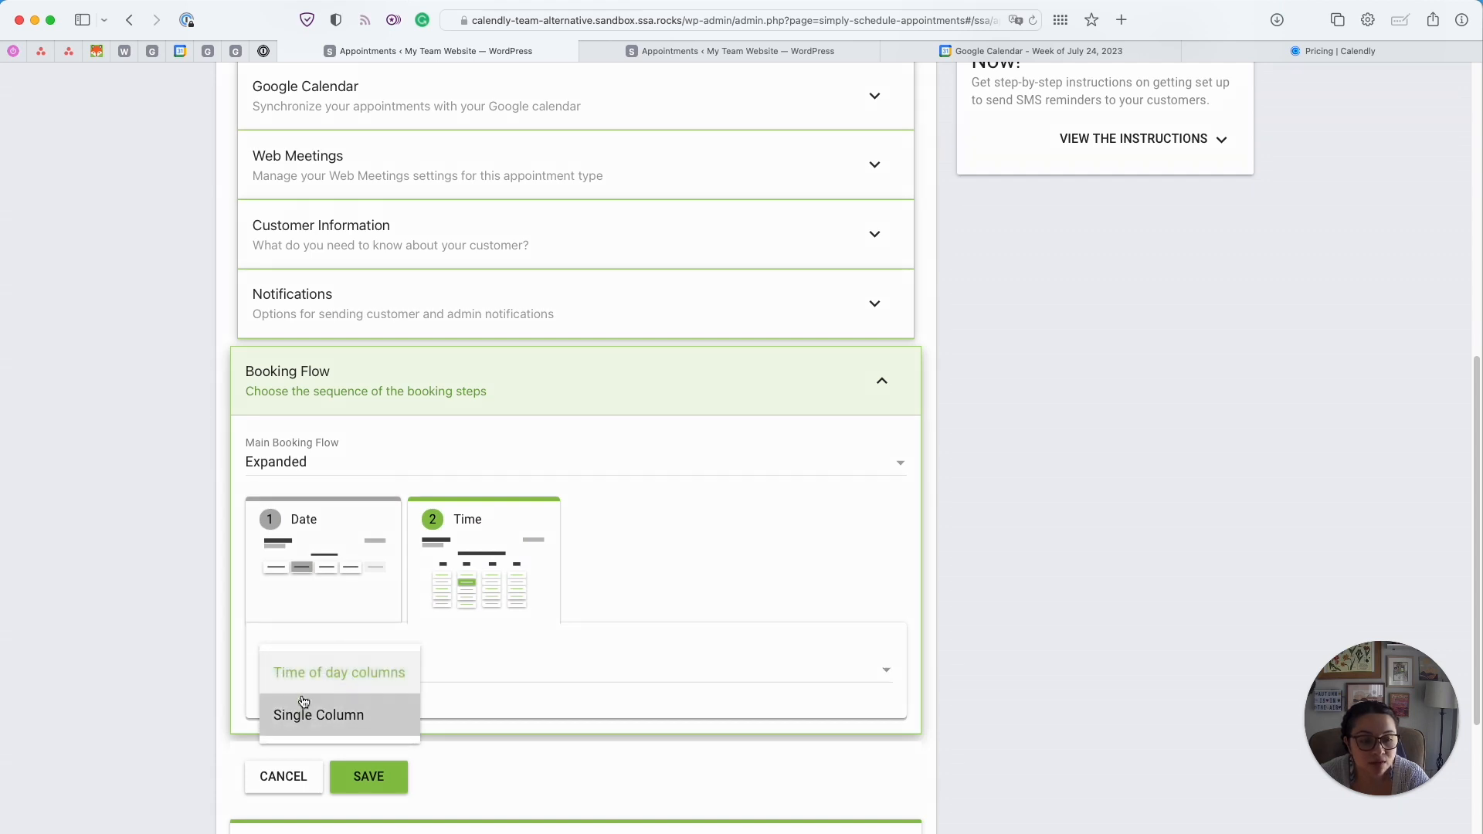
pyautogui.click(307, 686)
# Try the Express main booking flow with the Single Column time view
pyautogui.click(298, 463)
pyautogui.click(314, 508)
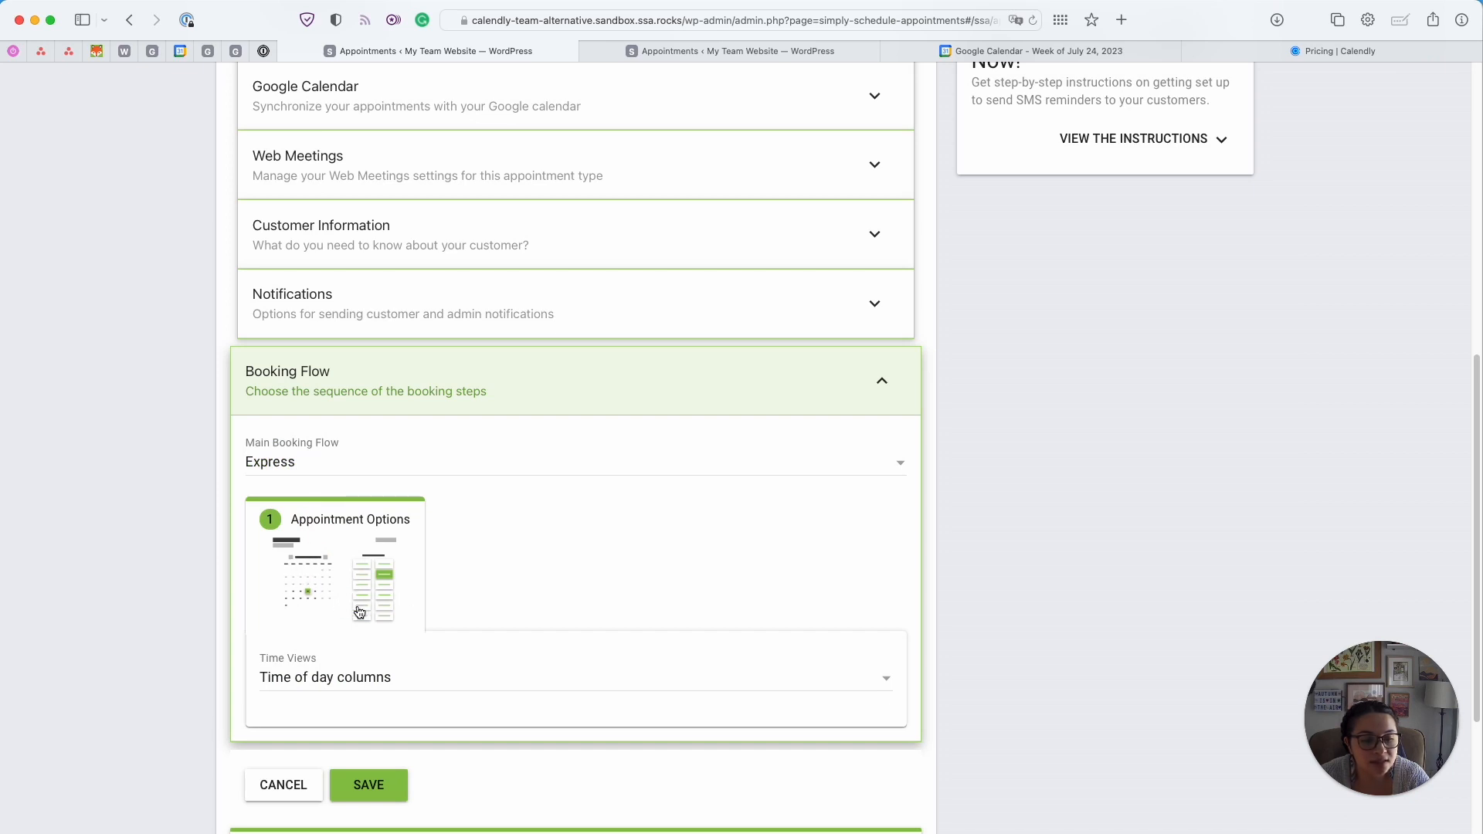
pyautogui.click(374, 692)
pyautogui.click(361, 721)
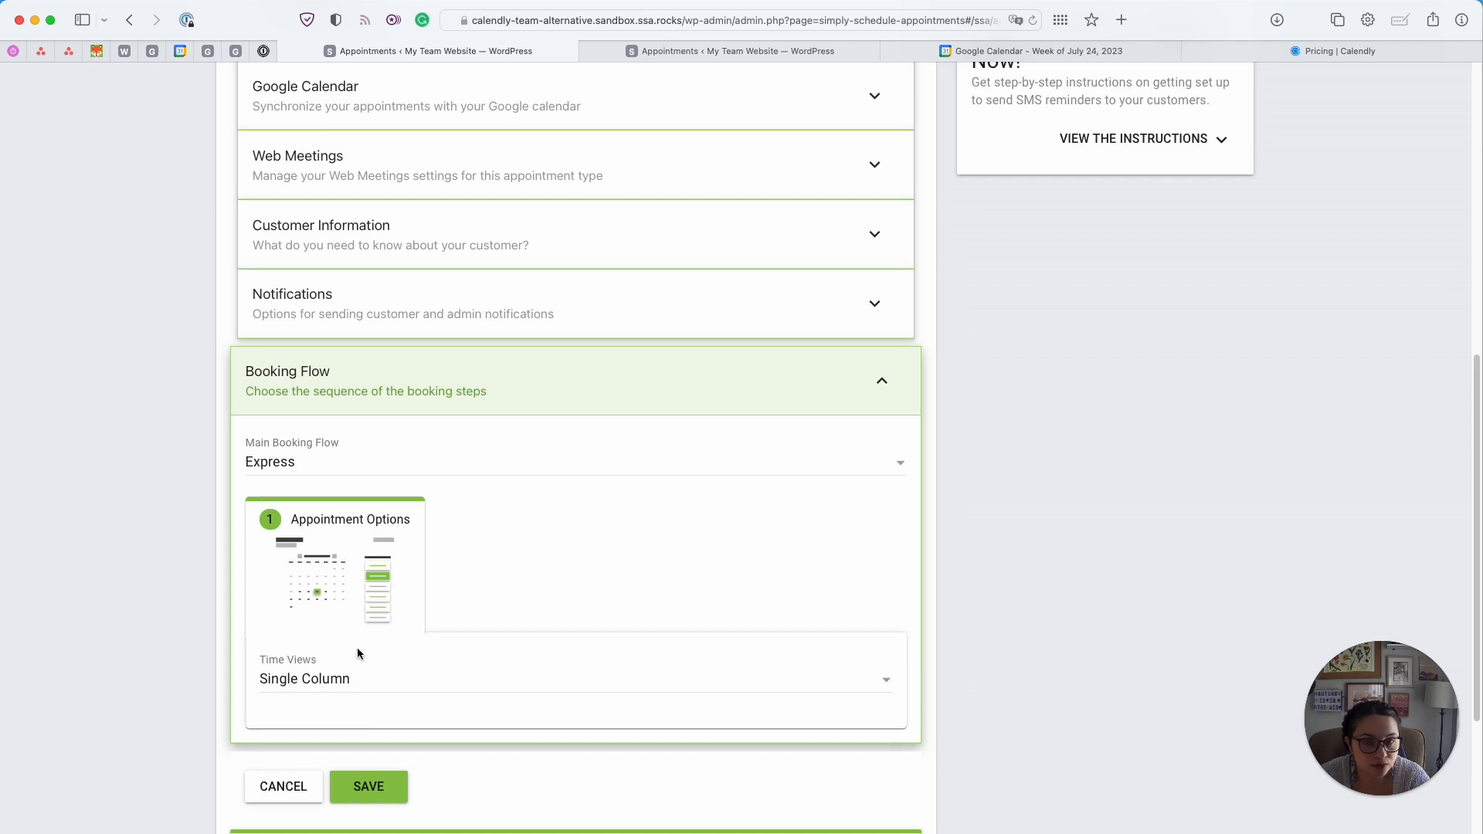
# Try the First Available main booking flow and look over its duration limit and fallback flow settings
pyautogui.click(326, 465)
pyautogui.click(323, 546)
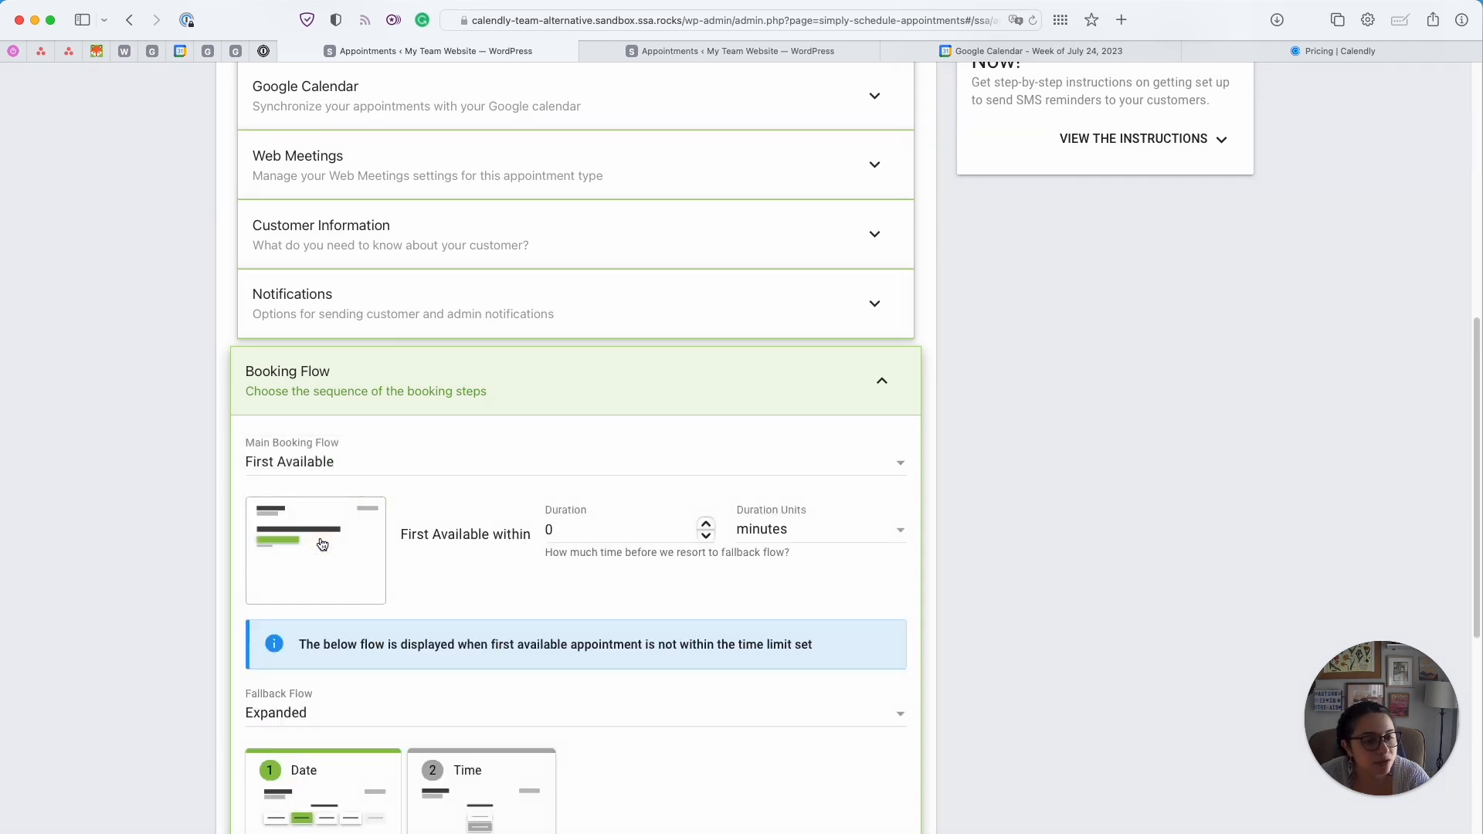
pyautogui.scroll(-3, 322, 545)
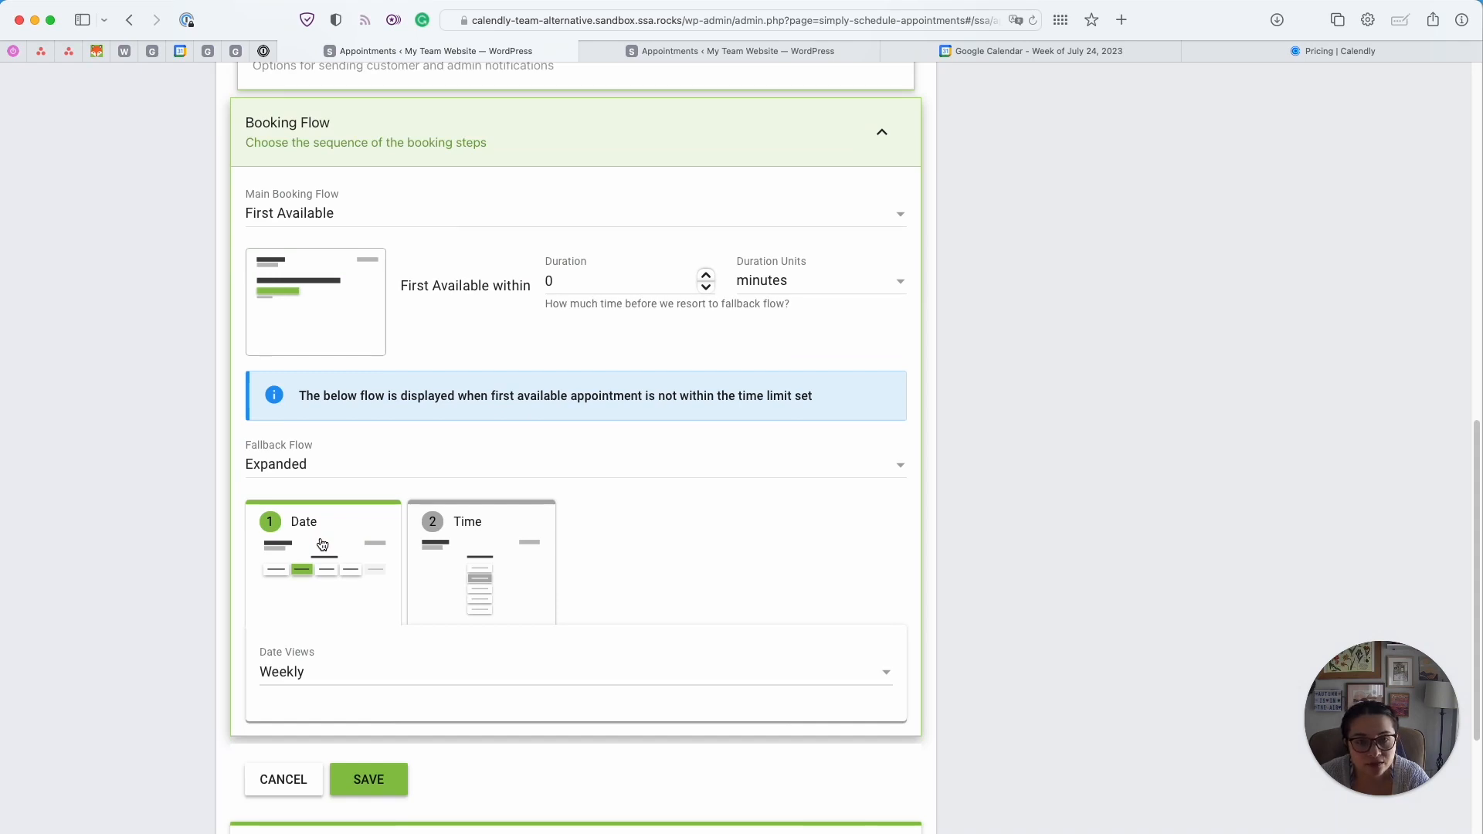
# Set the main booking flow to Express with Time of day columns and save the Sales Demo appointment type
pyautogui.click(391, 213)
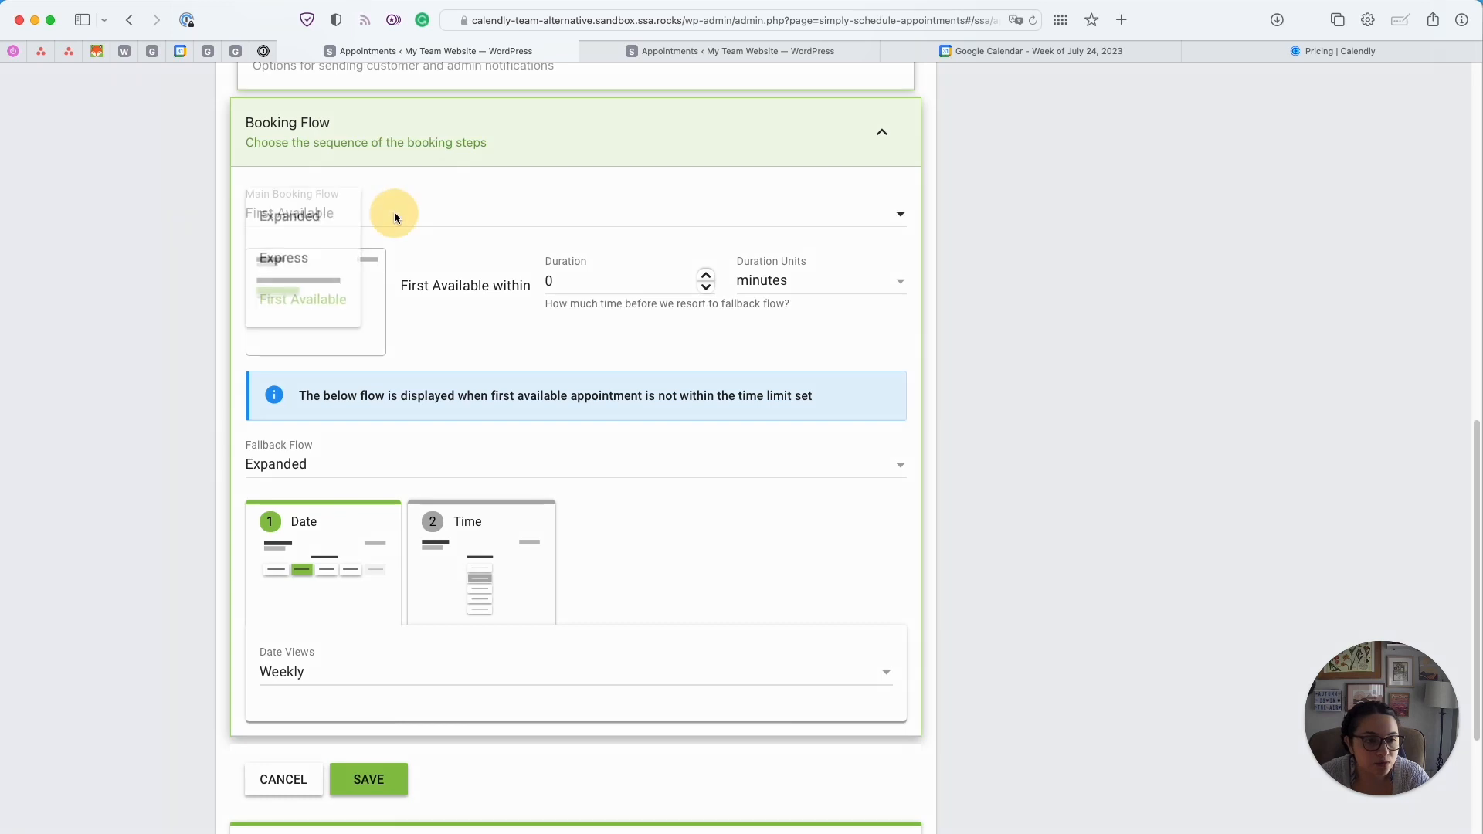
pyautogui.click(335, 255)
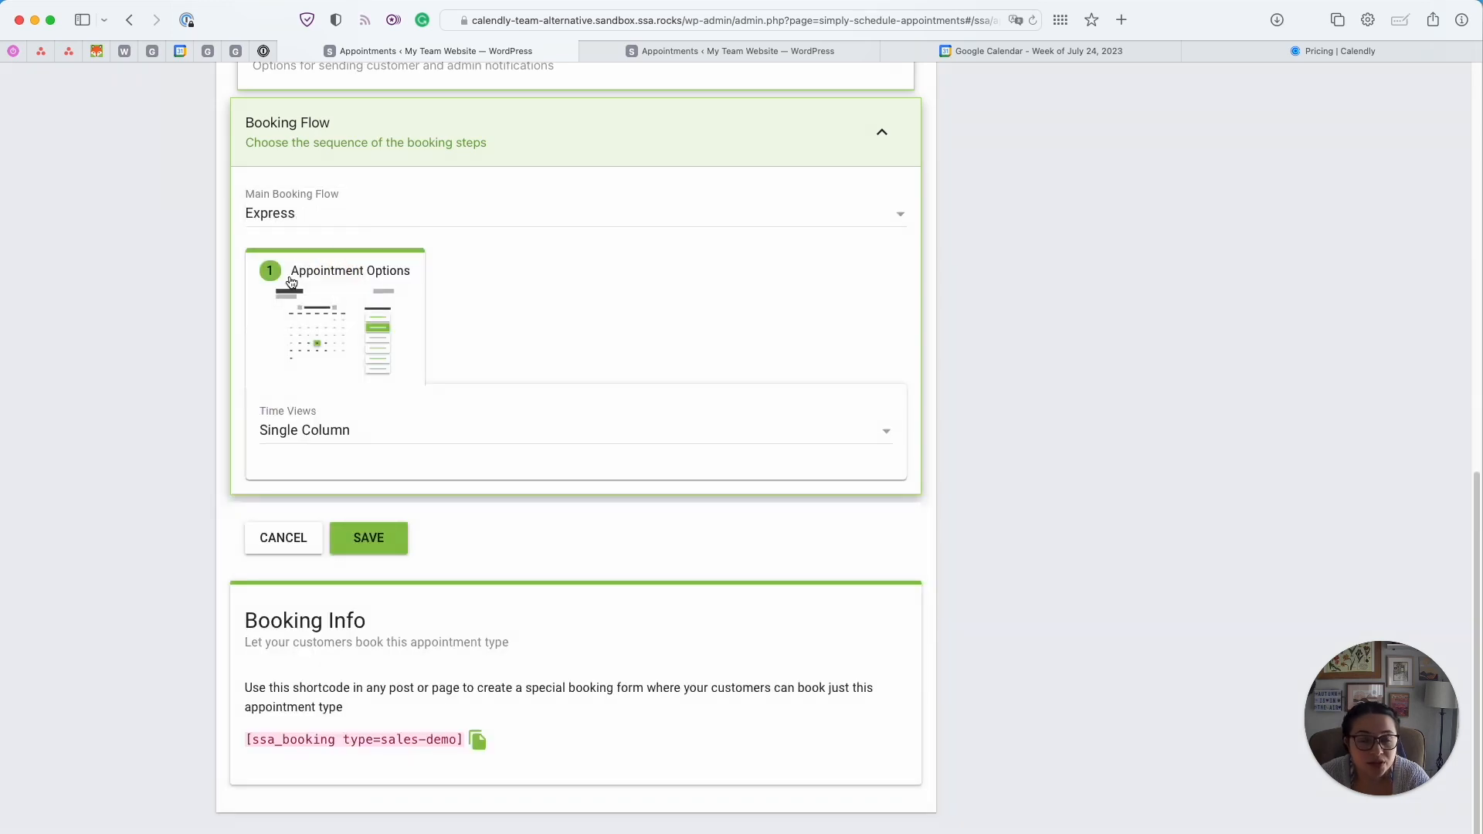
pyautogui.click(331, 434)
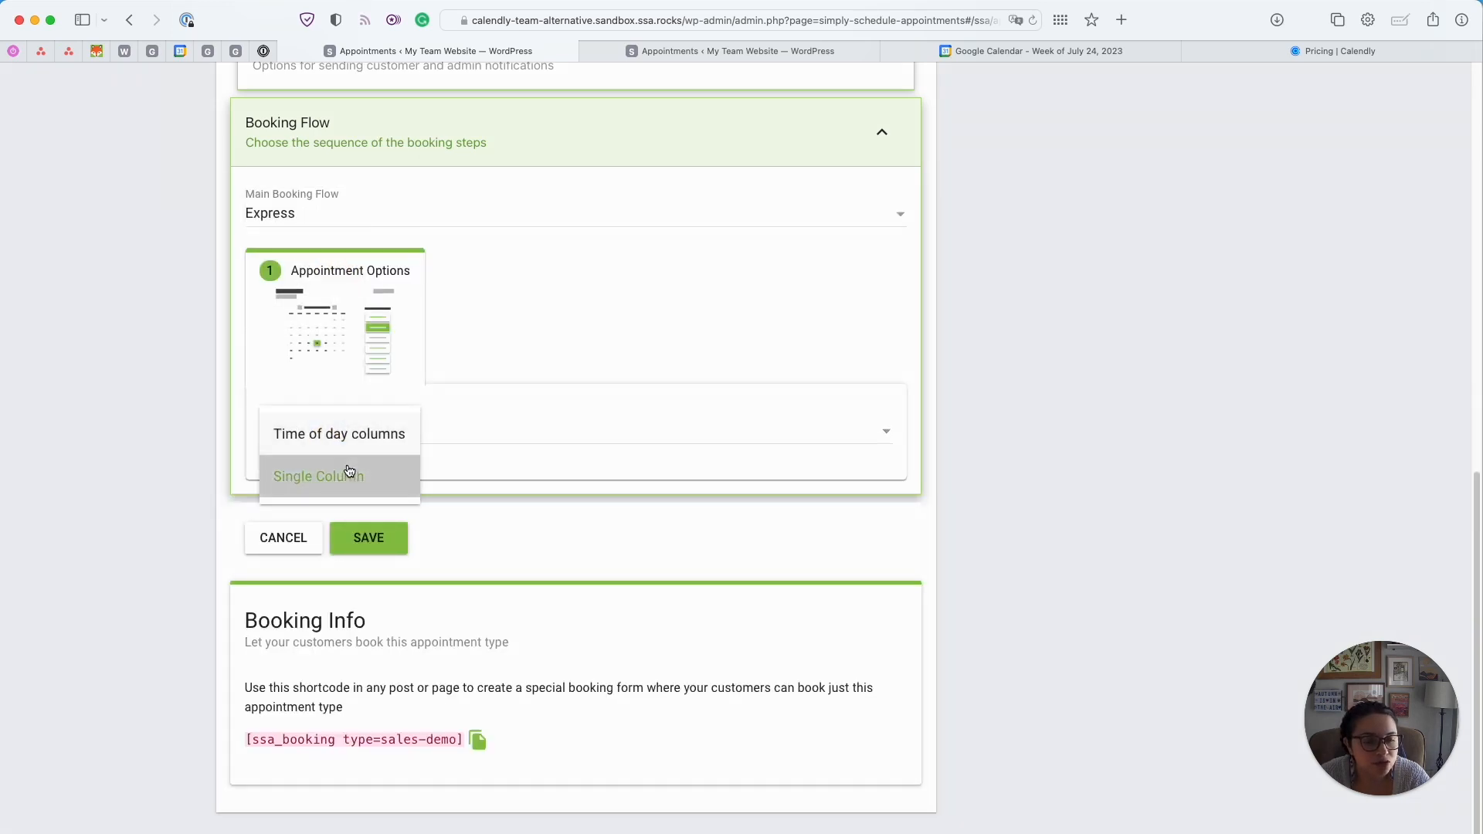
pyautogui.click(351, 454)
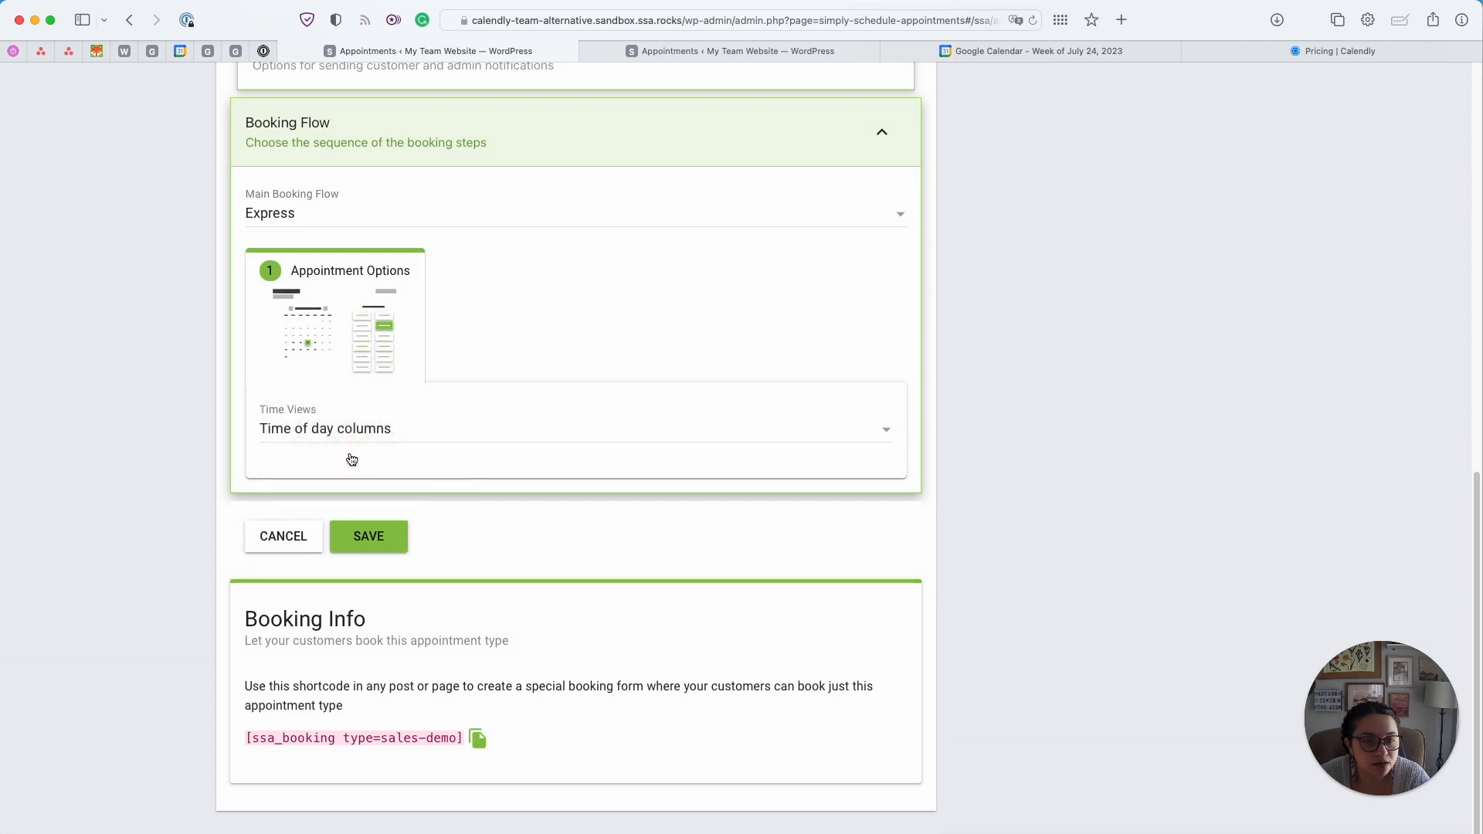
pyautogui.scroll(2, 344, 456)
pyautogui.click(369, 600)
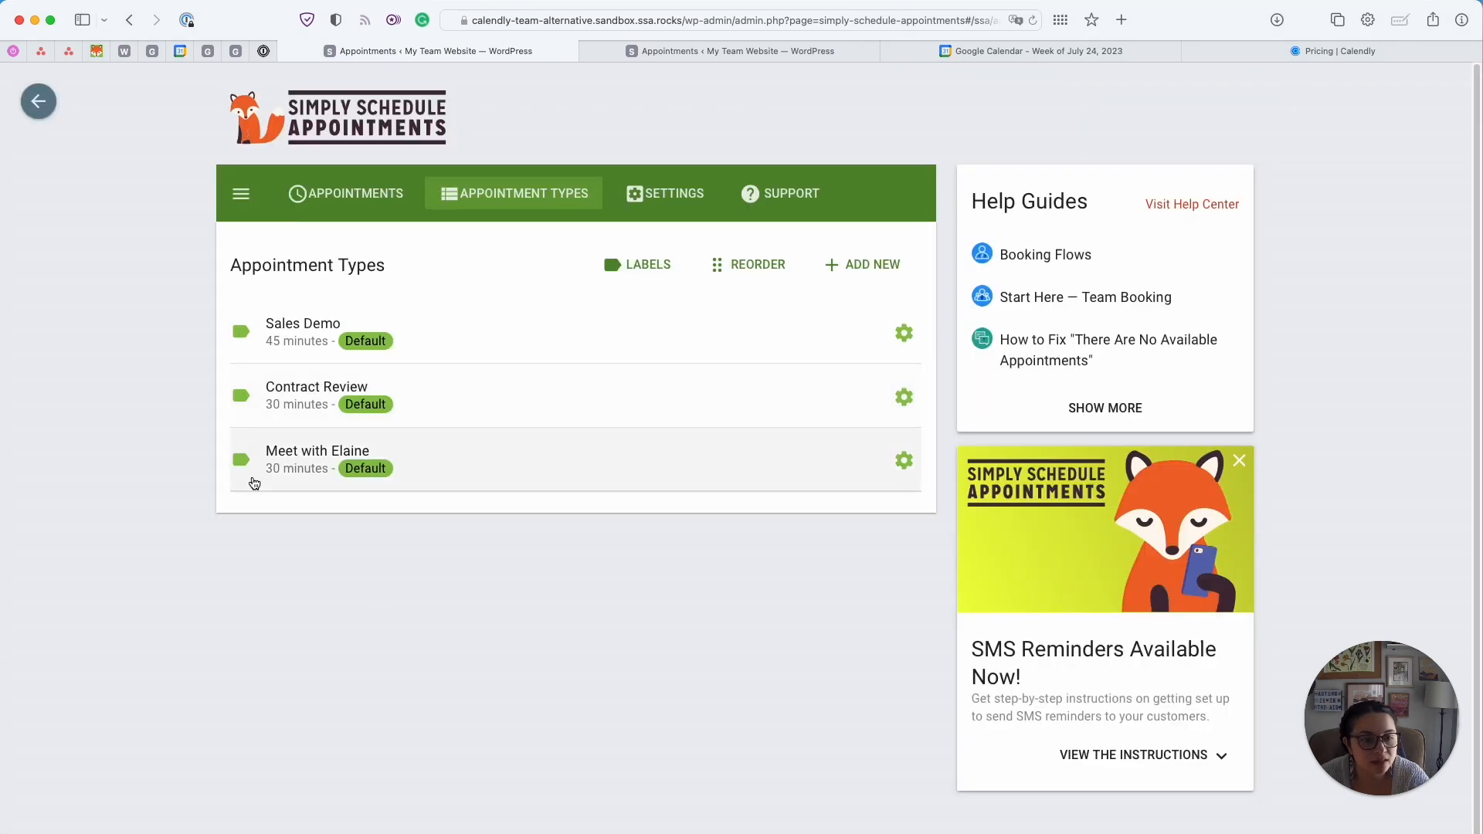
# Add the remaining unselected team member to the Contract Review appointment type and save it
pyautogui.click(394, 388)
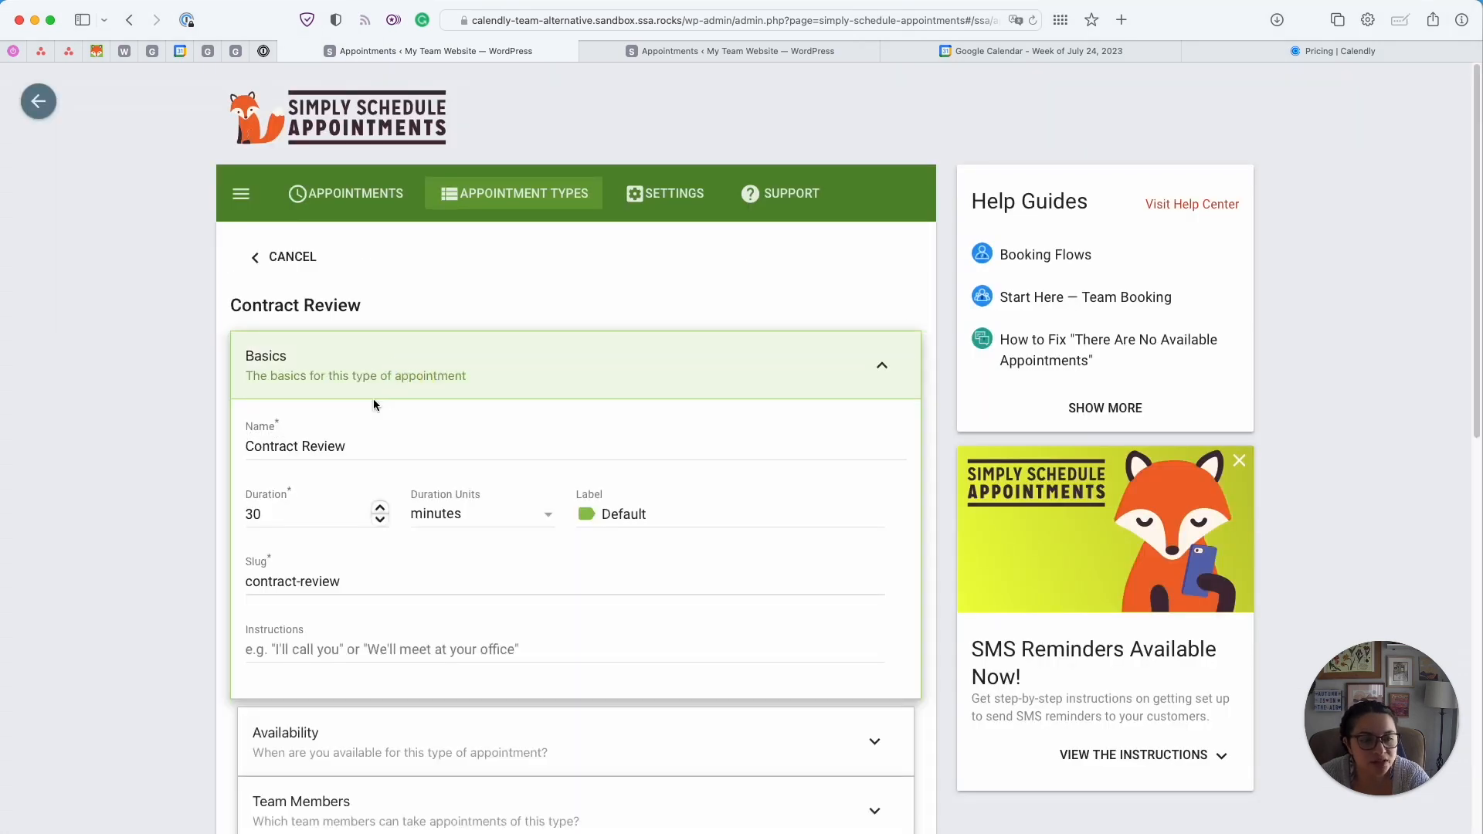
pyautogui.scroll(-2, 373, 399)
pyautogui.scroll(-5, 373, 398)
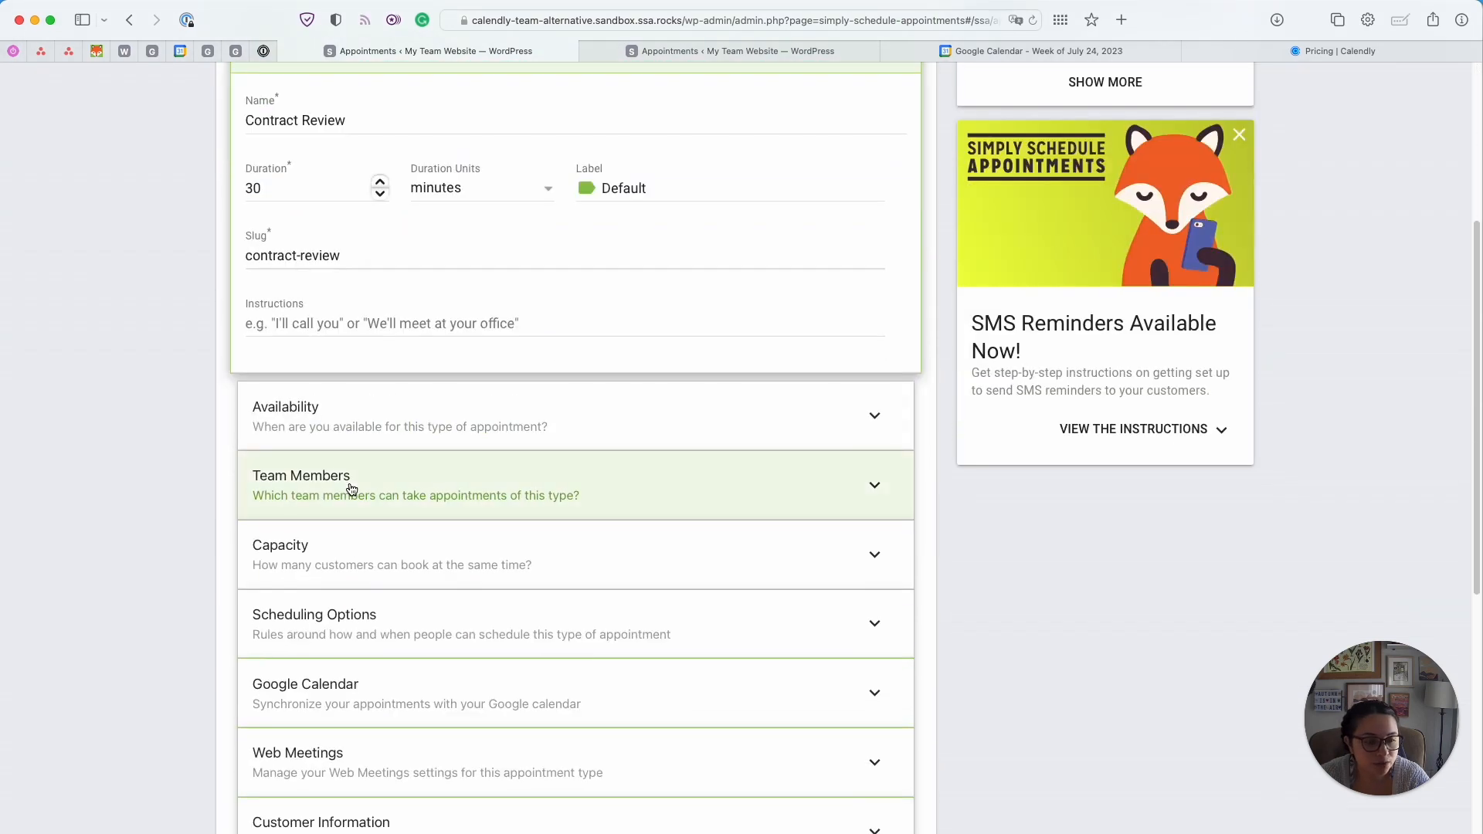
pyautogui.click(349, 487)
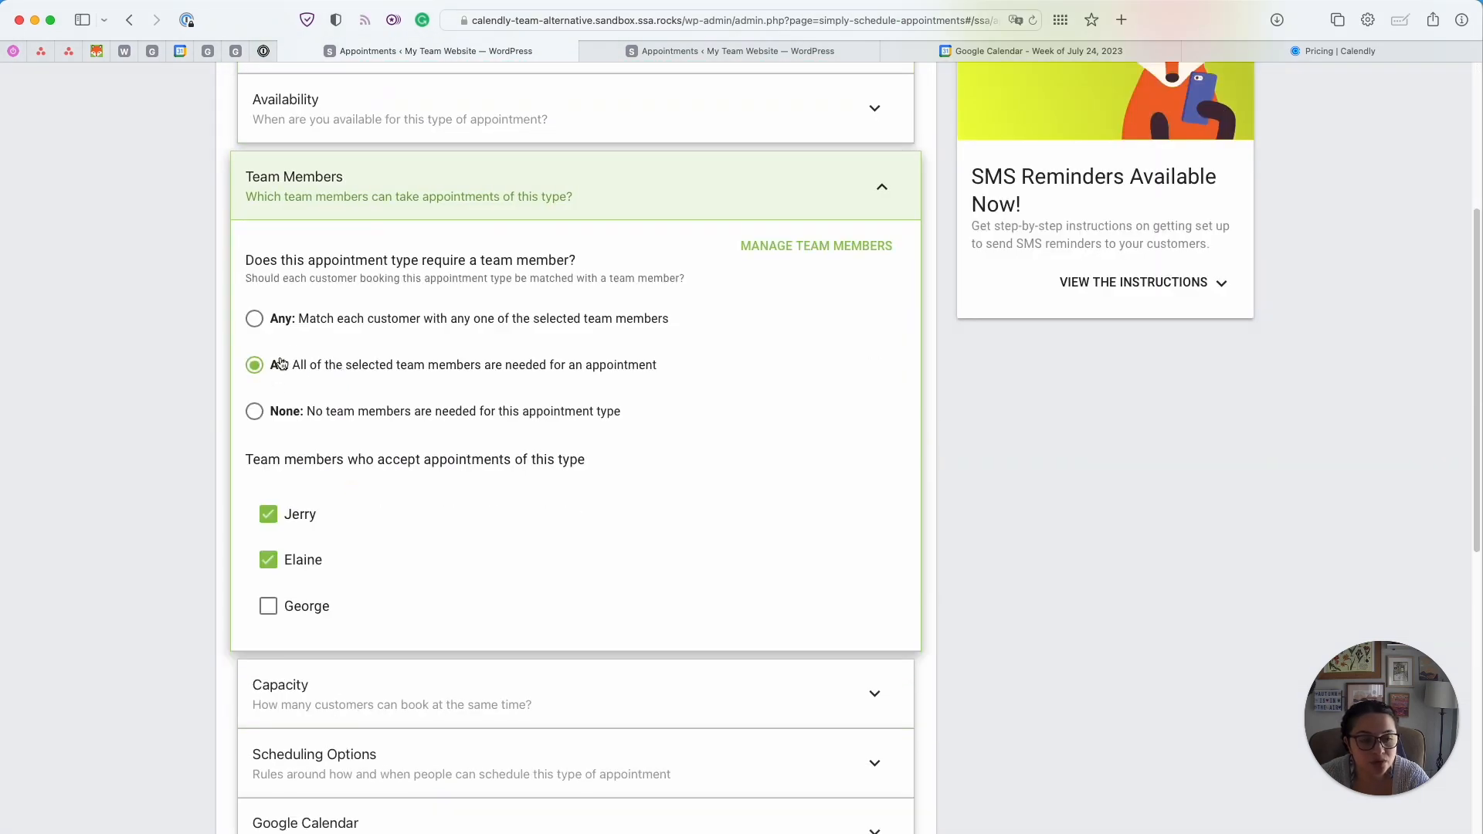
pyautogui.click(285, 621)
pyautogui.scroll(-6, 285, 621)
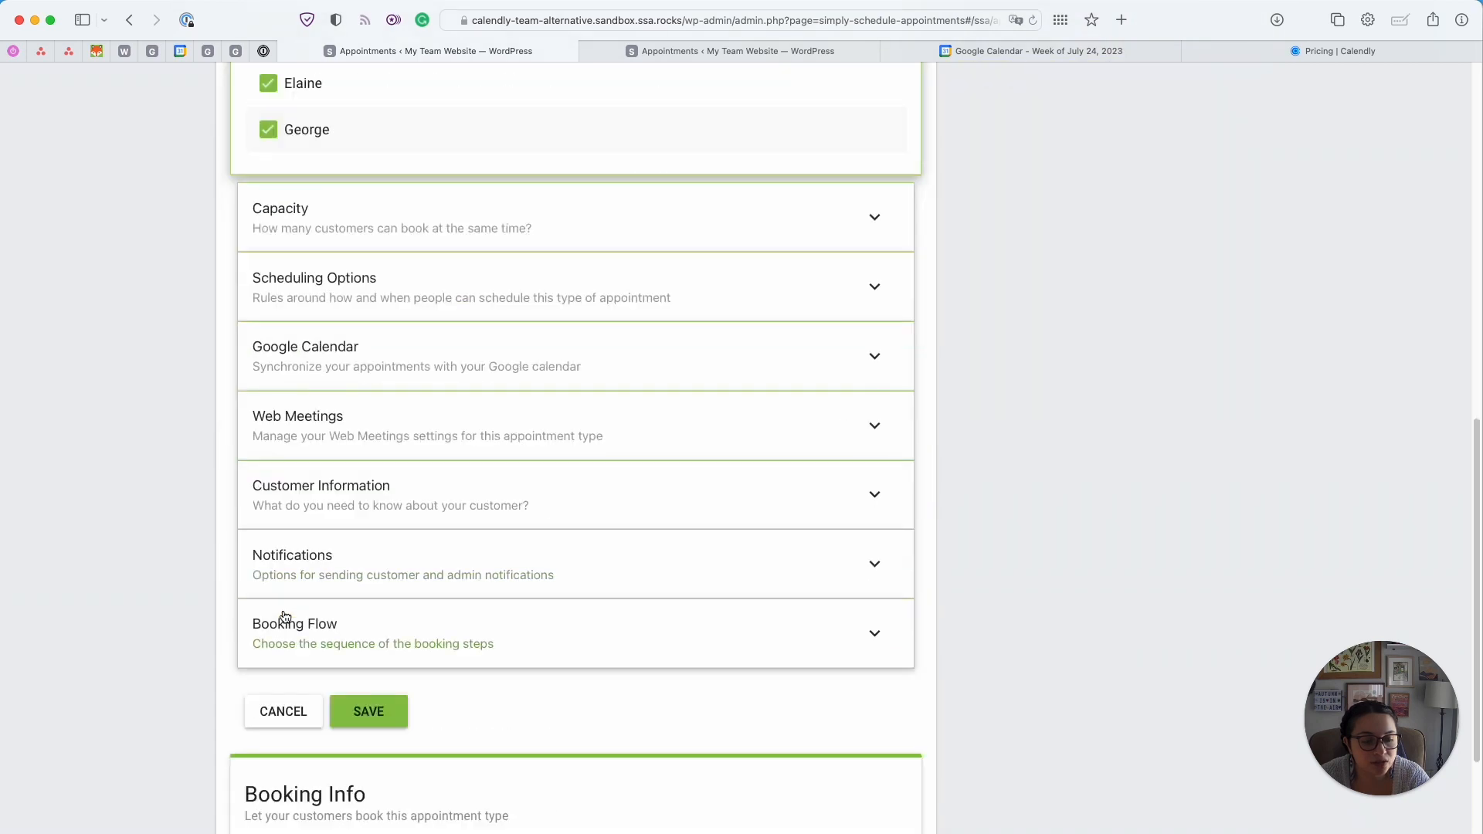
pyautogui.click(369, 710)
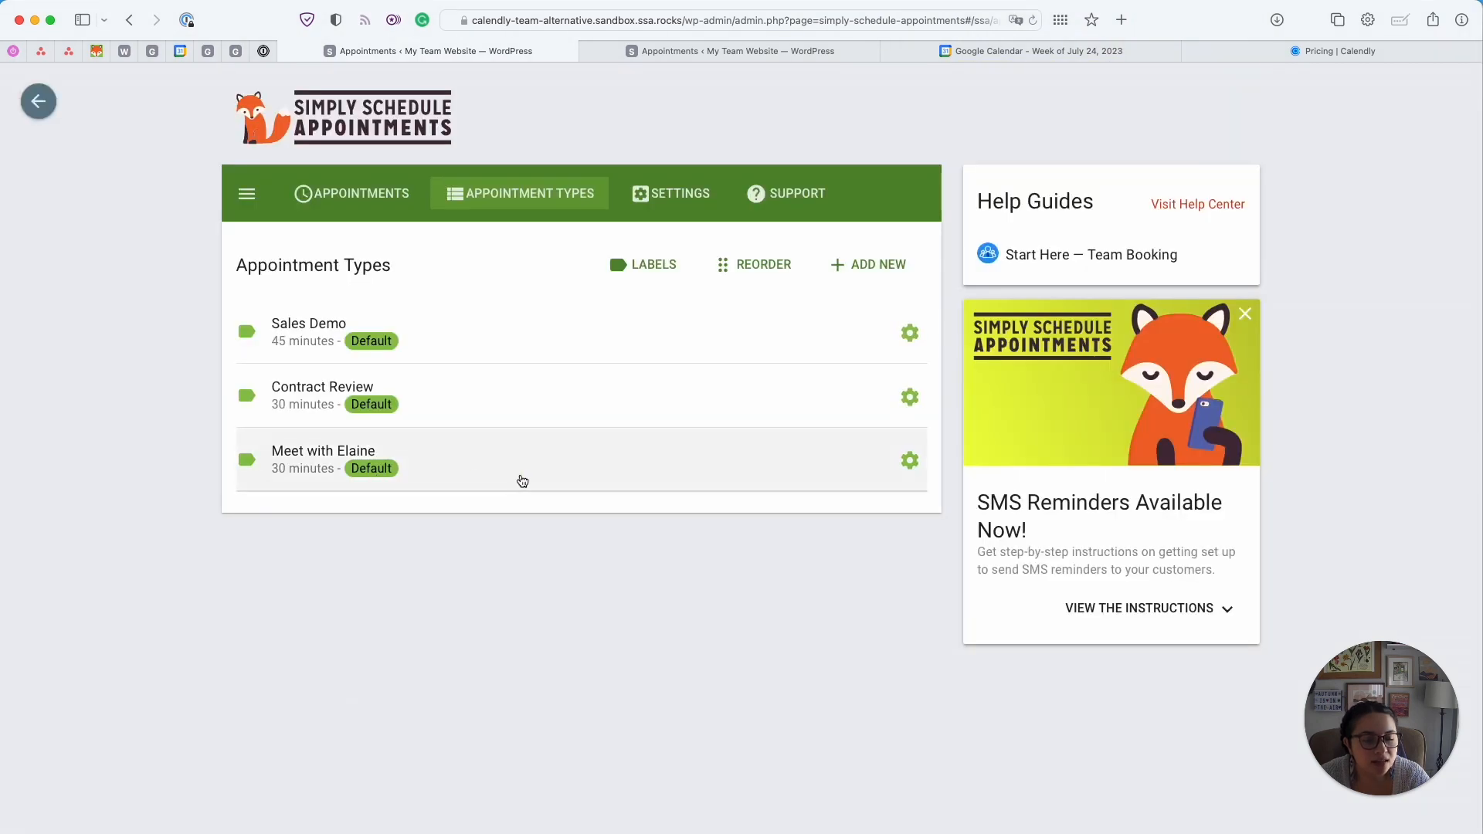
# Open the last appointment type in the list, check which team member accepts it, and return to the Appointment Types list
pyautogui.click(519, 475)
pyautogui.scroll(-3, 519, 476)
pyautogui.scroll(-3, 519, 479)
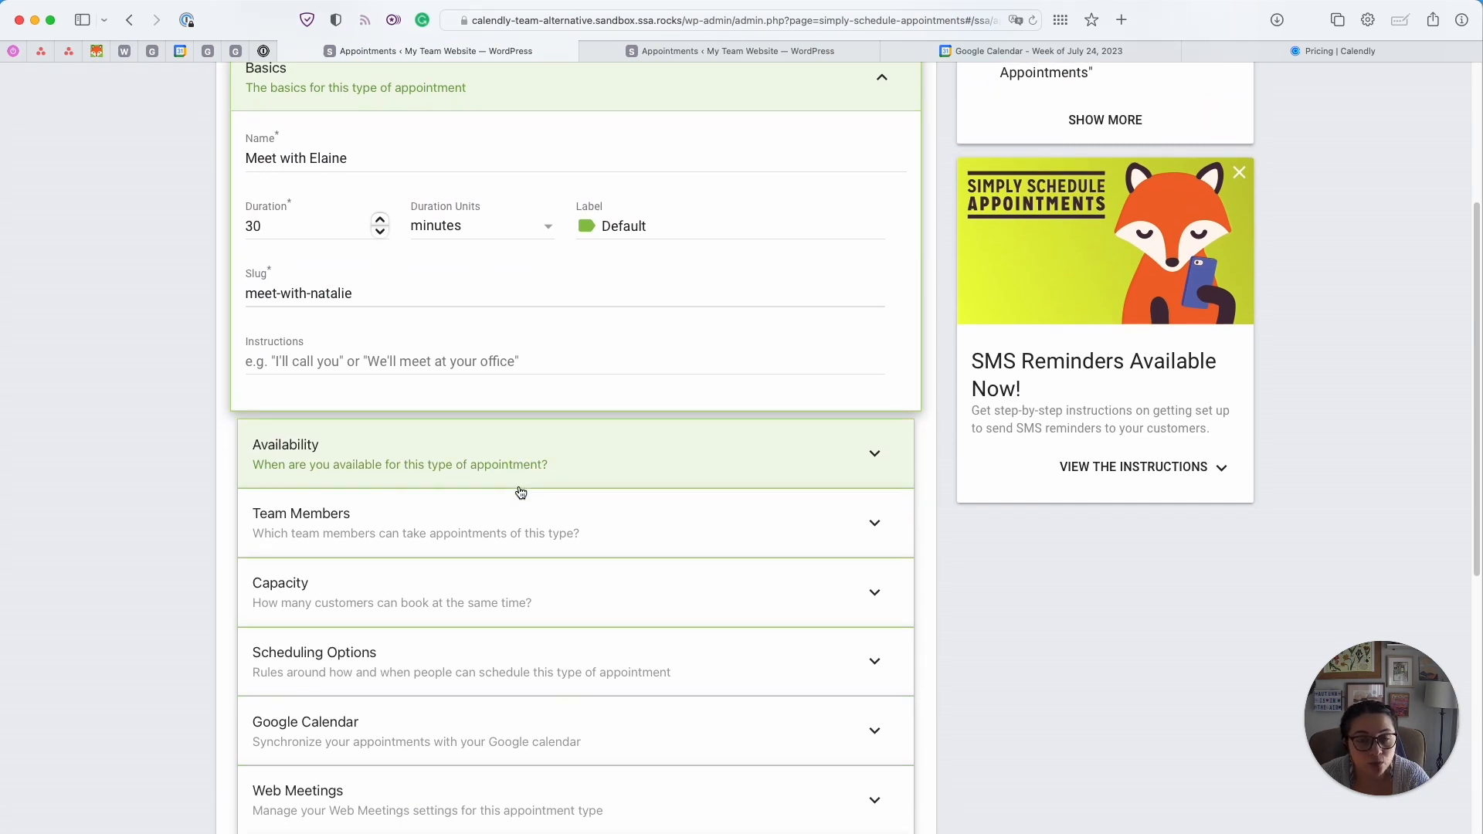
pyautogui.scroll(1, 506, 511)
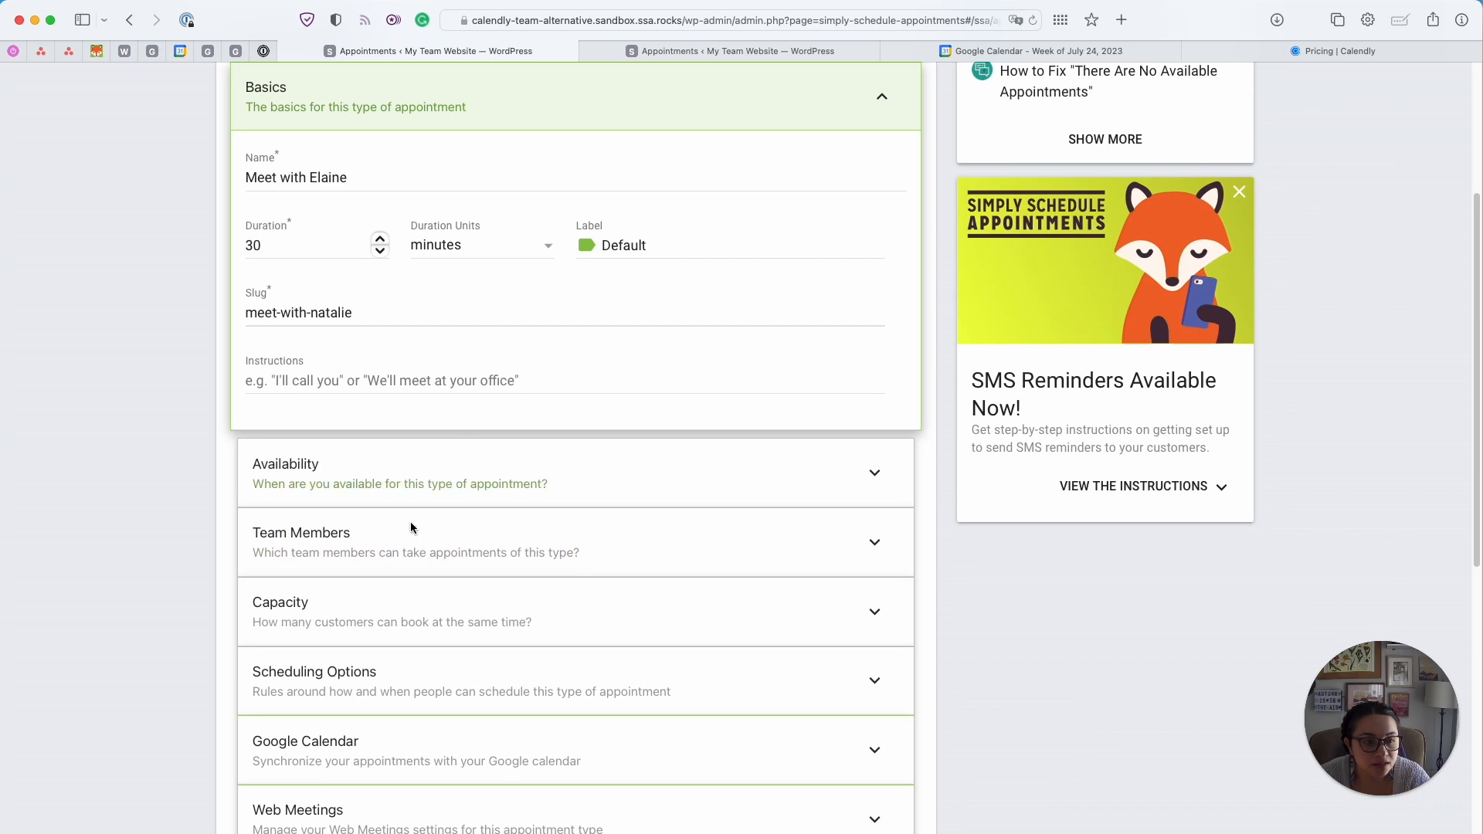
pyautogui.click(381, 548)
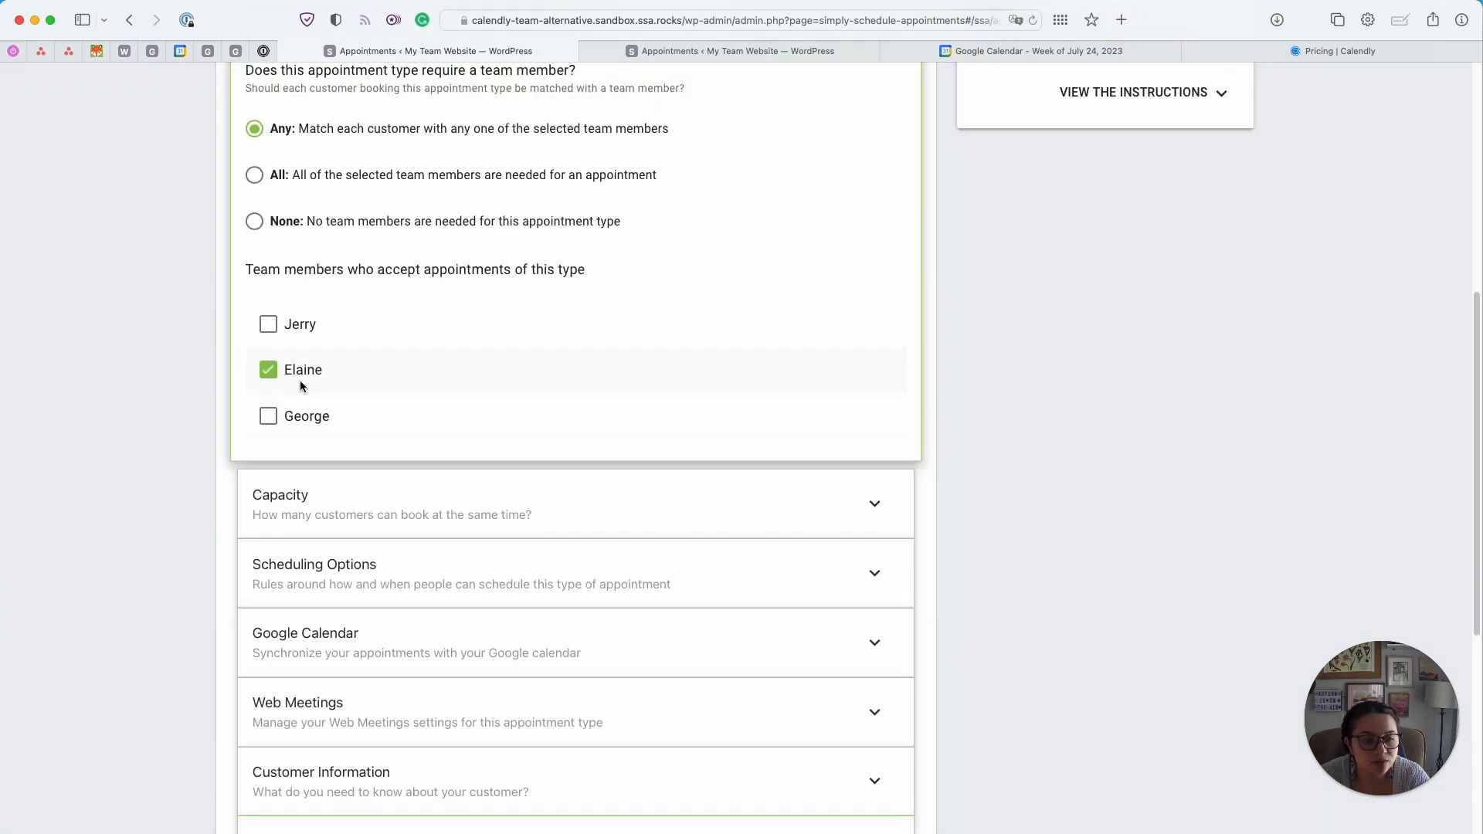
pyautogui.scroll(-2, 325, 391)
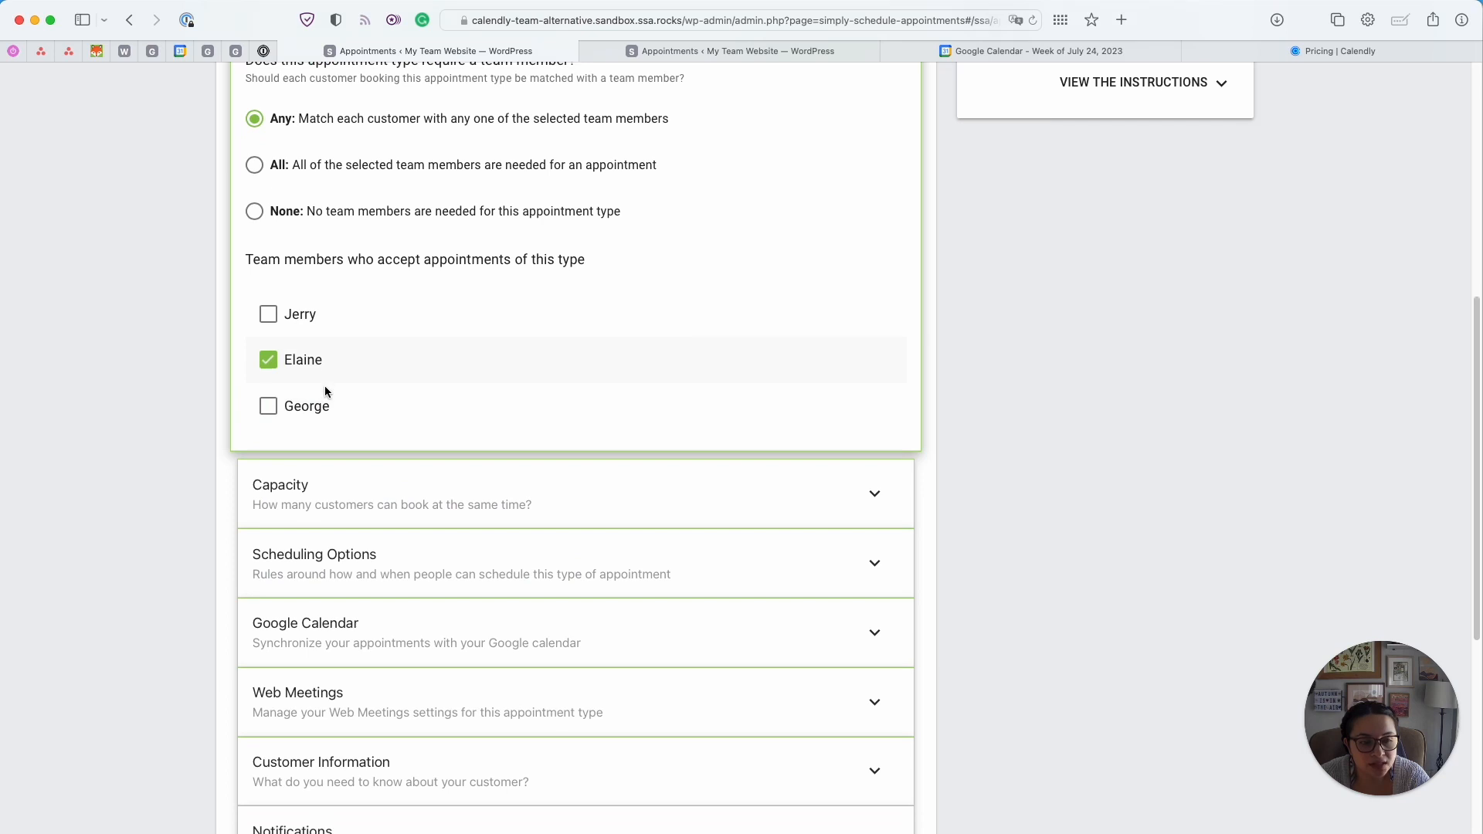
pyautogui.scroll(-5, 324, 392)
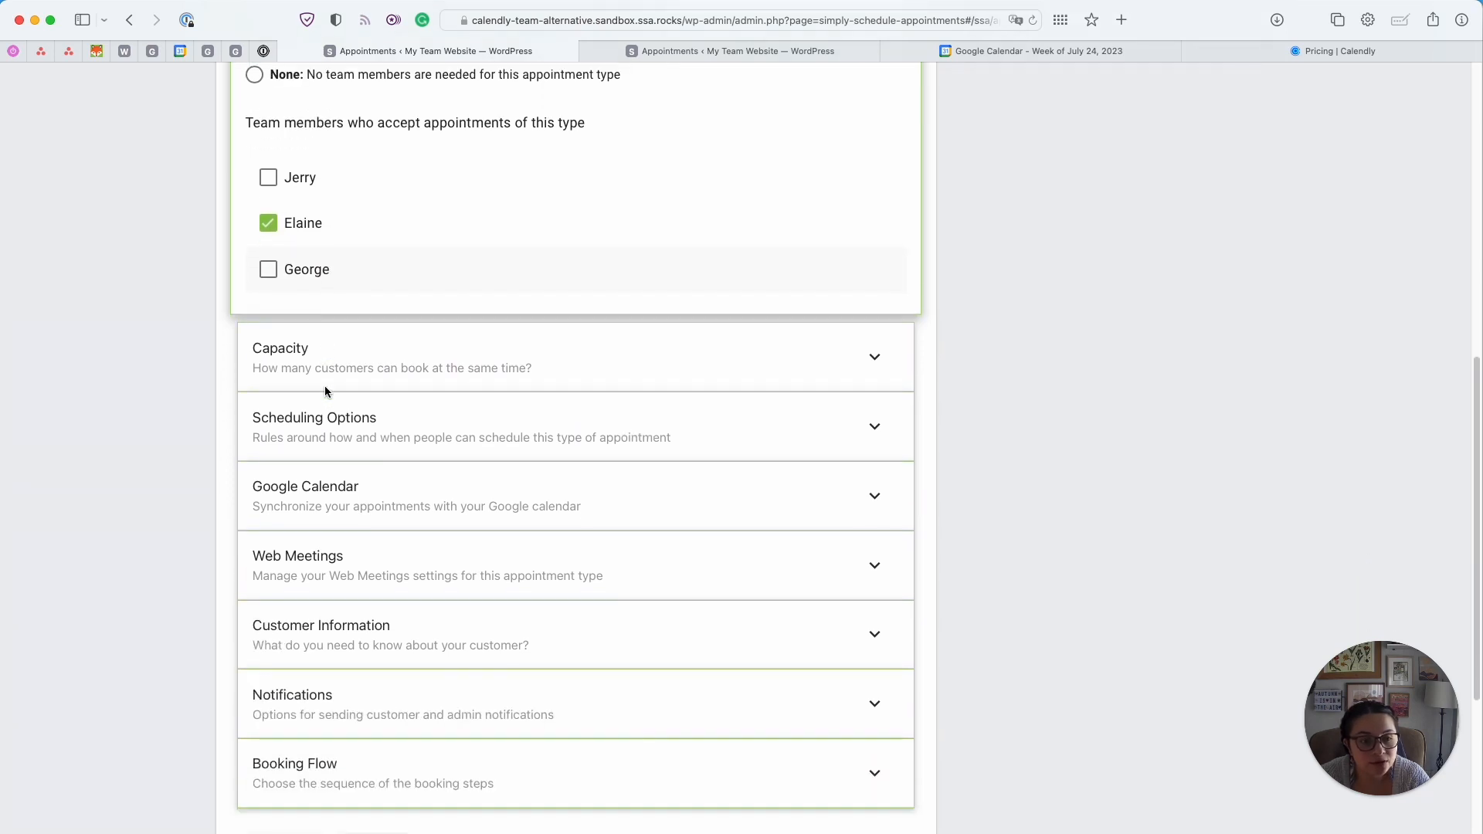
pyautogui.click(340, 739)
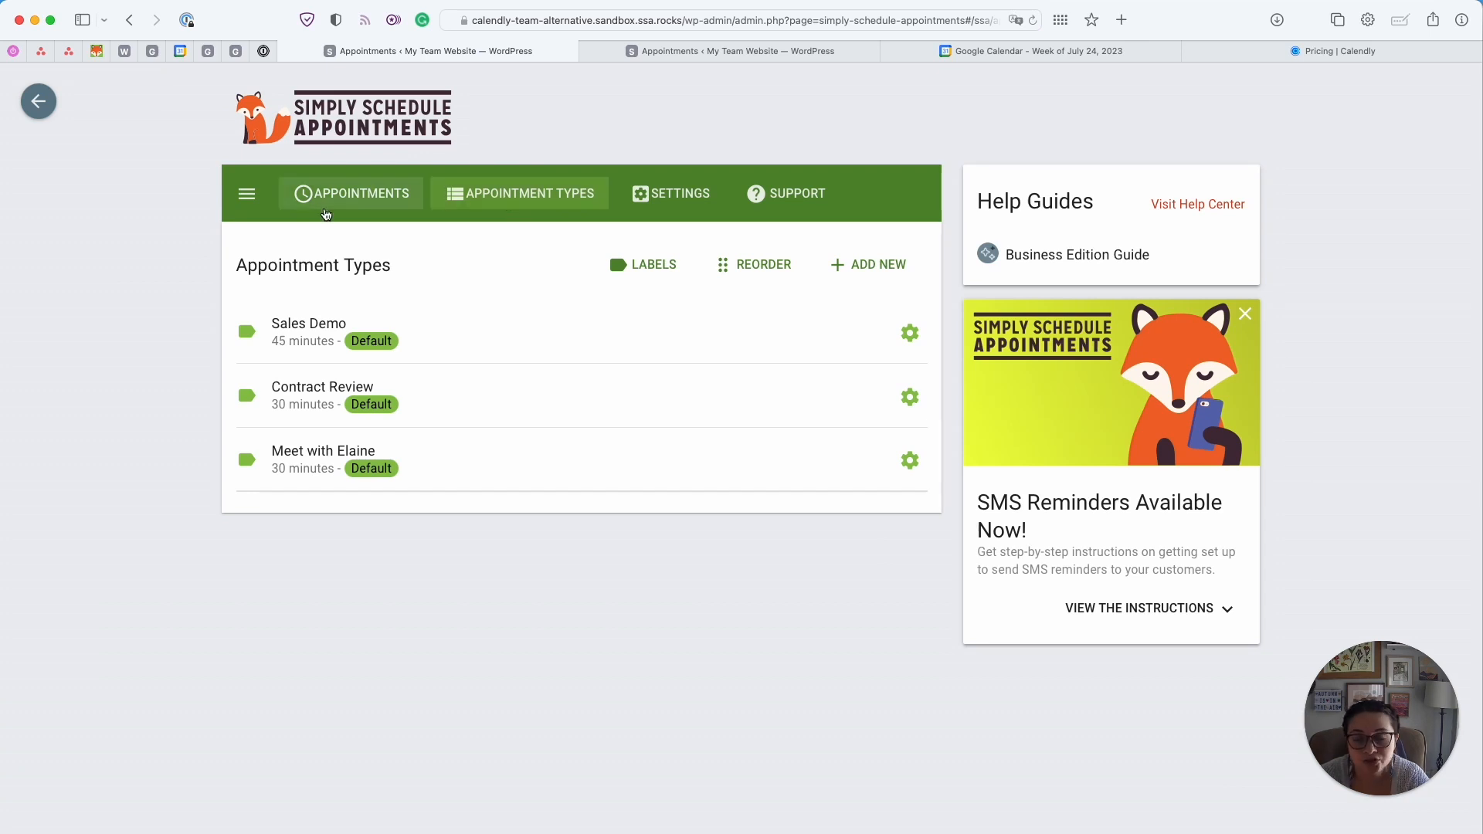
# Return to the WordPress dashboard, open the list of all users, and switch to the first listed Team Member account
pyautogui.click(38, 101)
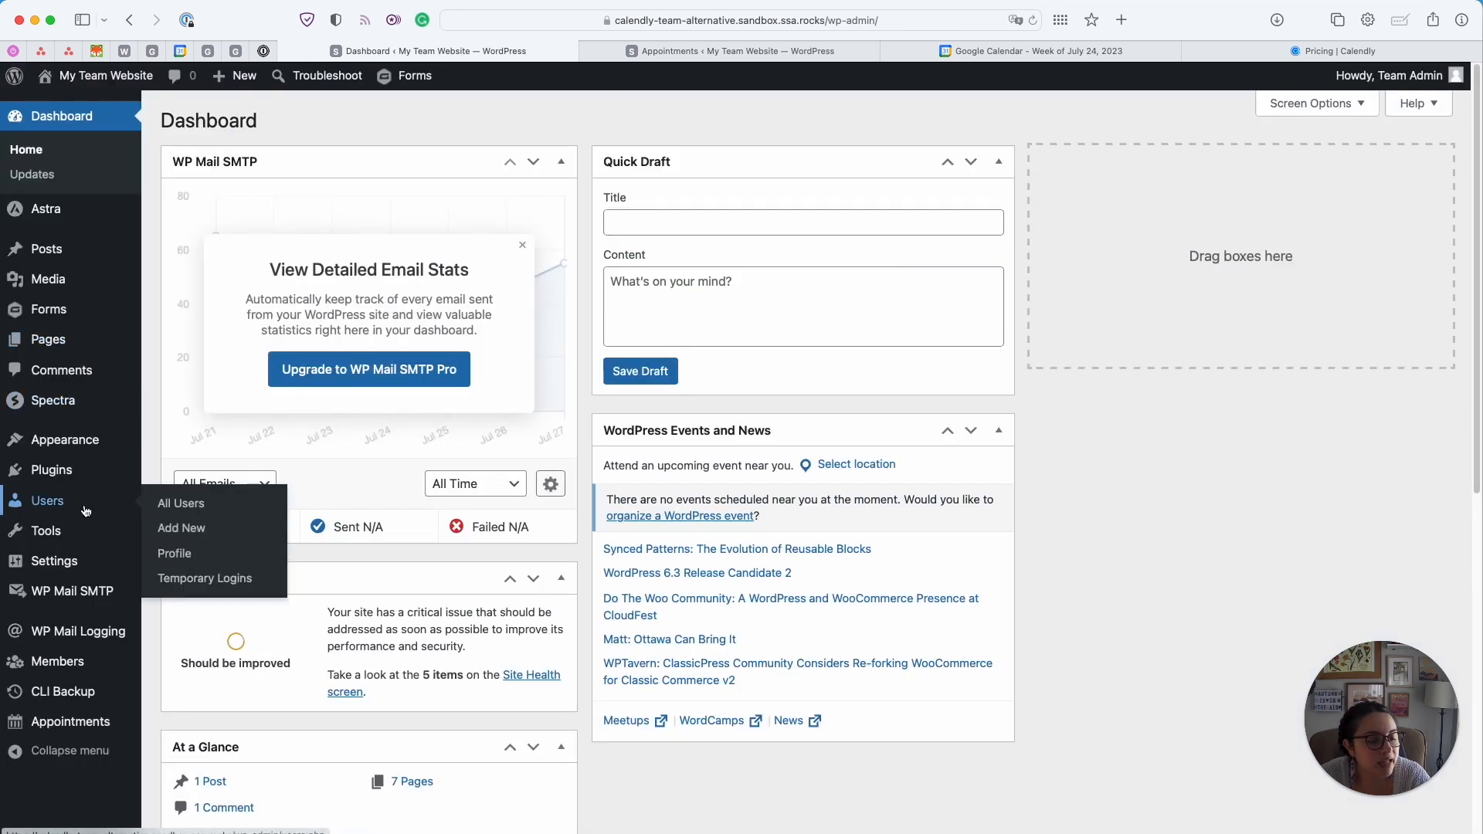
pyautogui.click(44, 515)
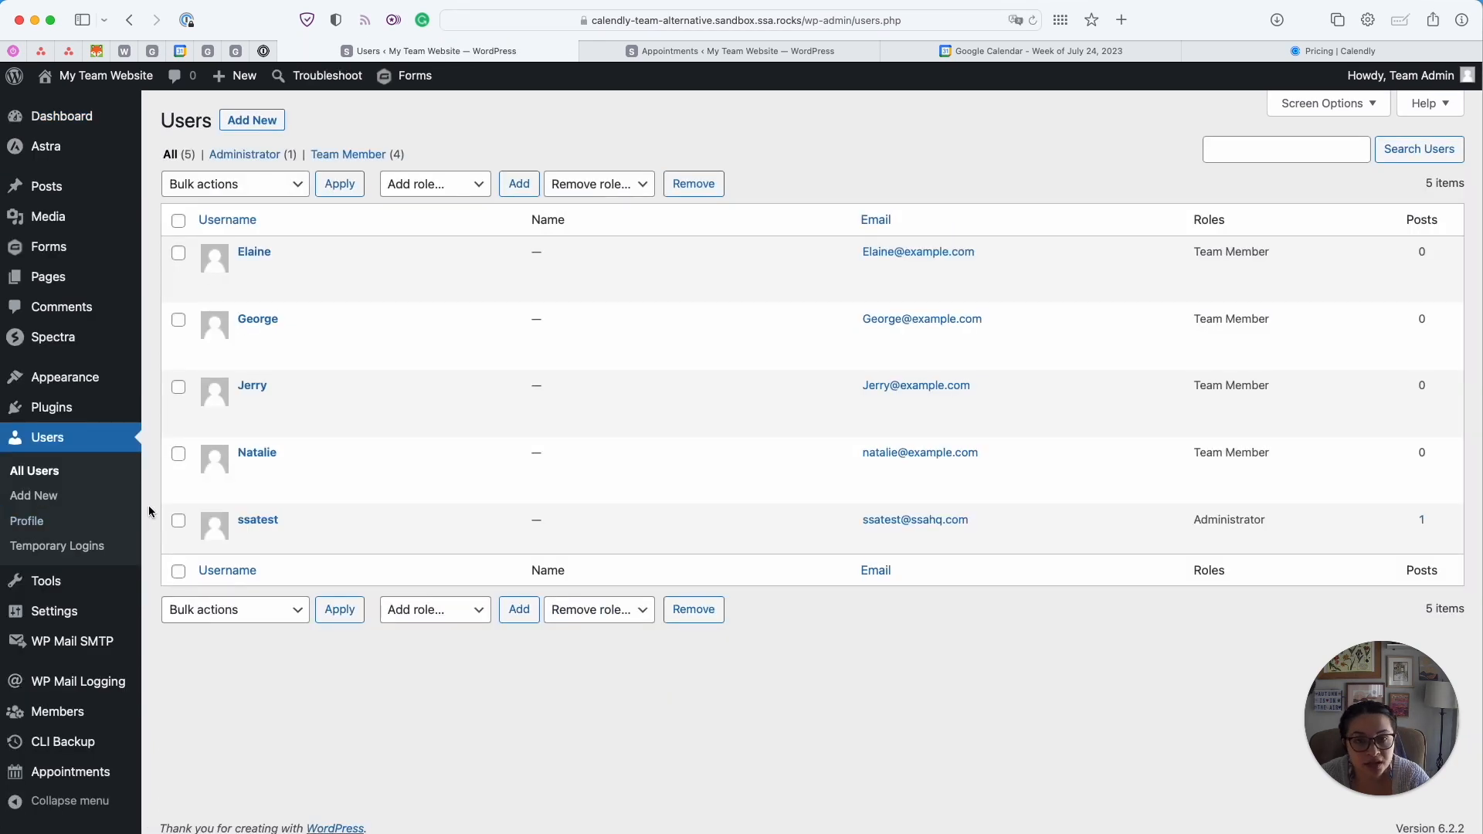
pyautogui.moveTo(265, 286)
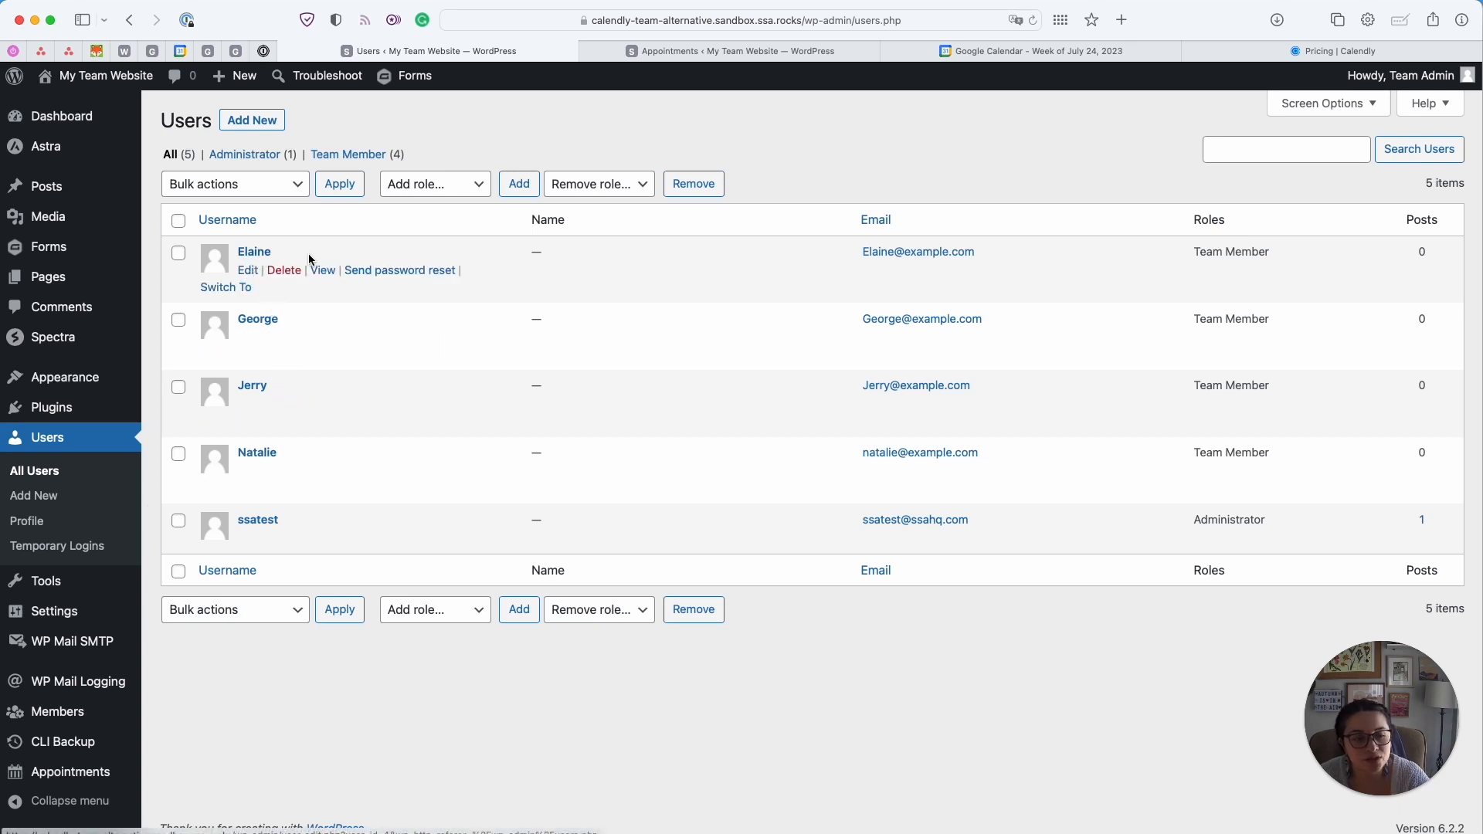
pyautogui.click(226, 289)
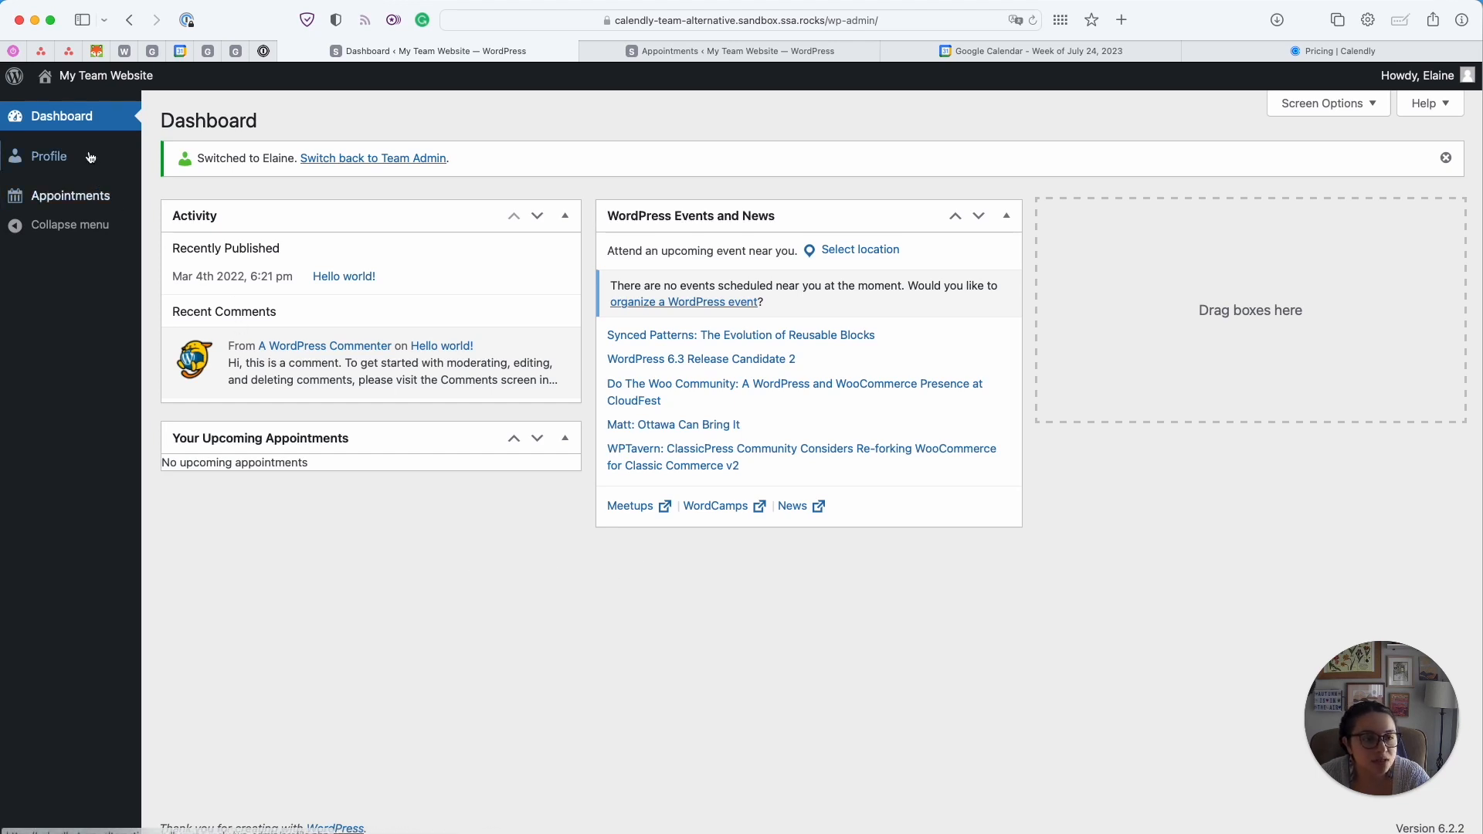
# Review the team member's WordPress profile, and open the Availability settings of their Simply Schedule Appointments profile
pyautogui.click(49, 158)
pyautogui.scroll(-8, 207, 261)
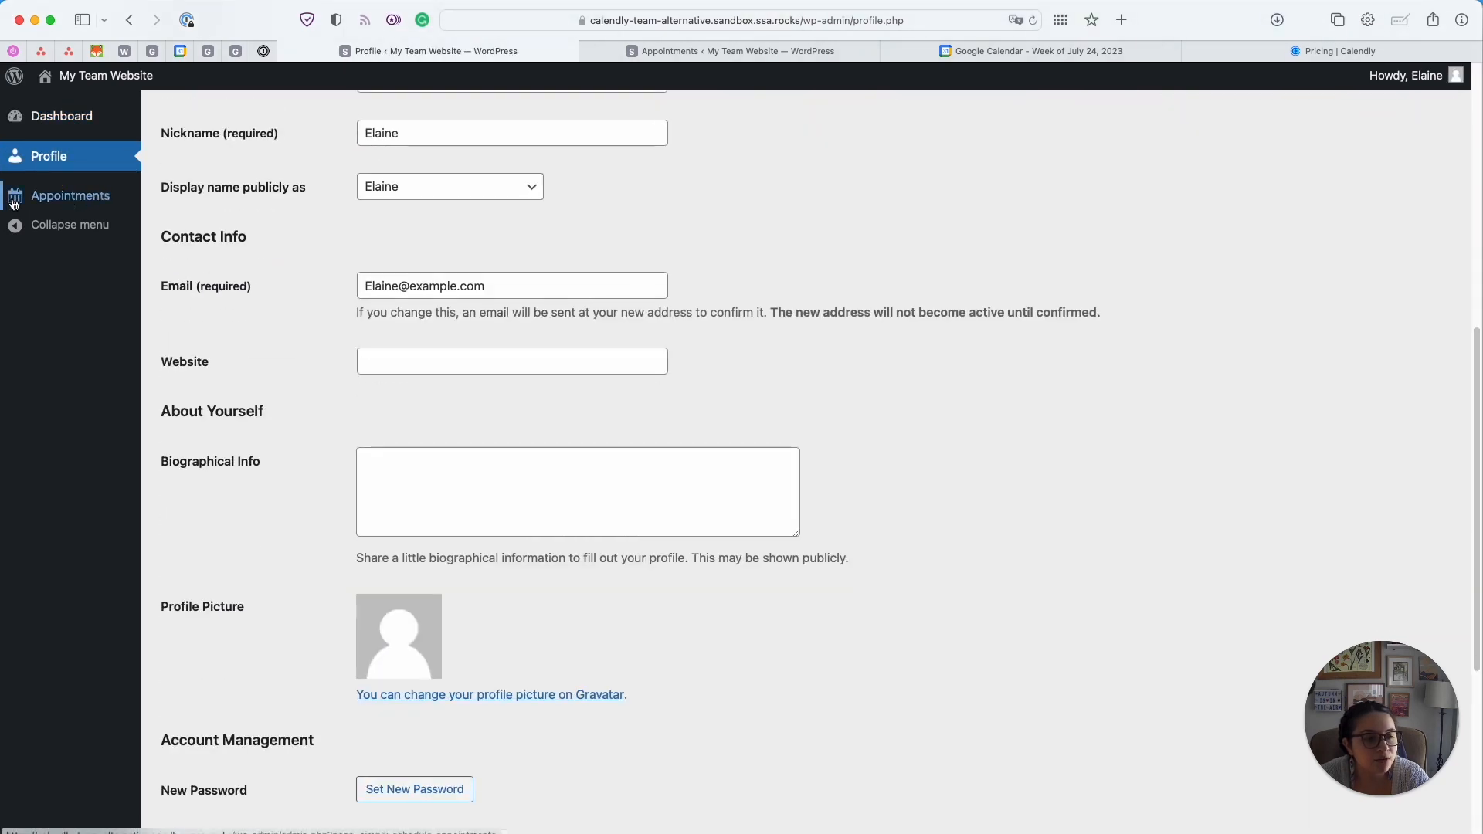
pyautogui.click(49, 197)
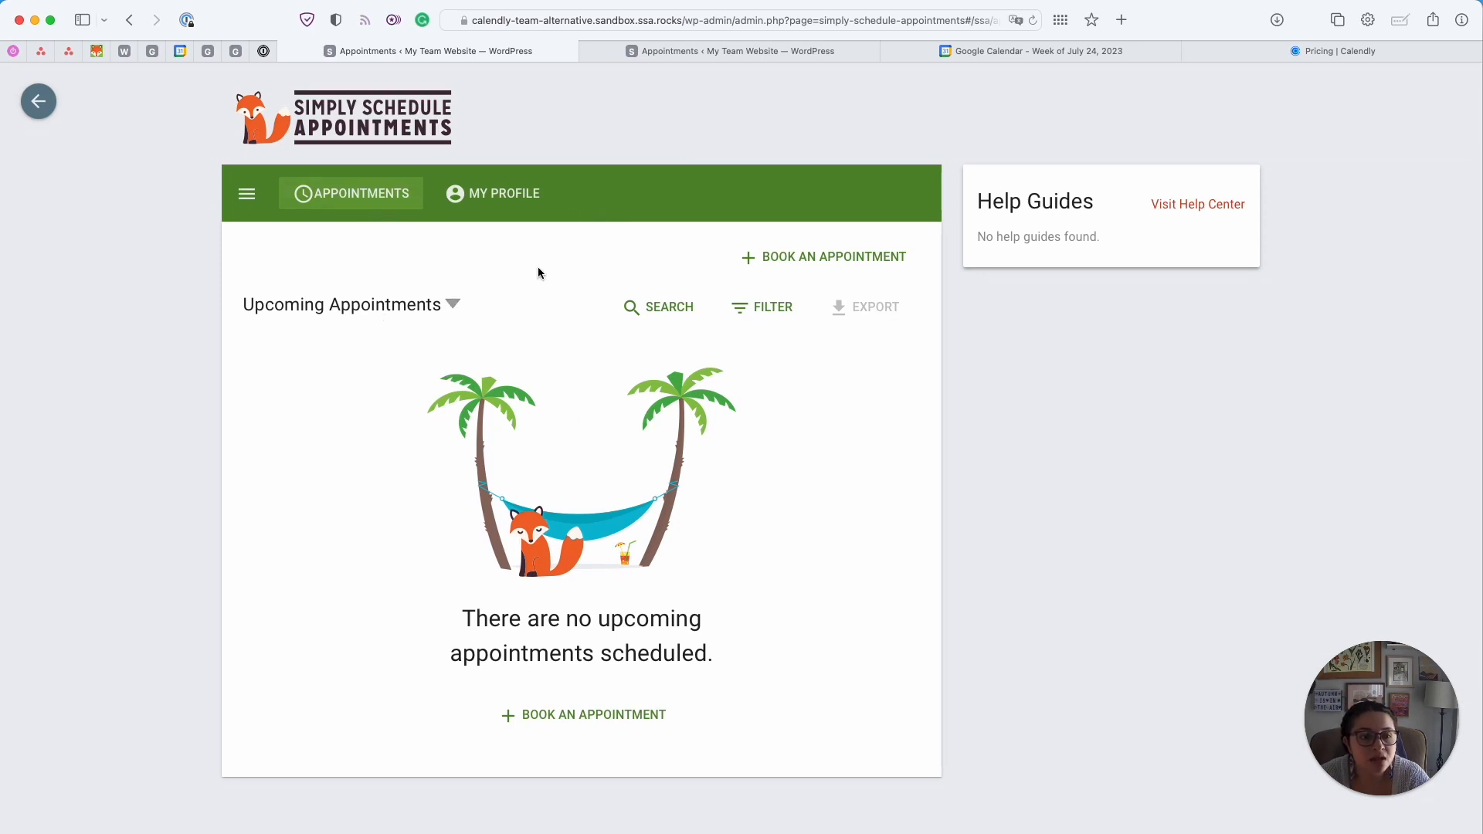
pyautogui.click(515, 204)
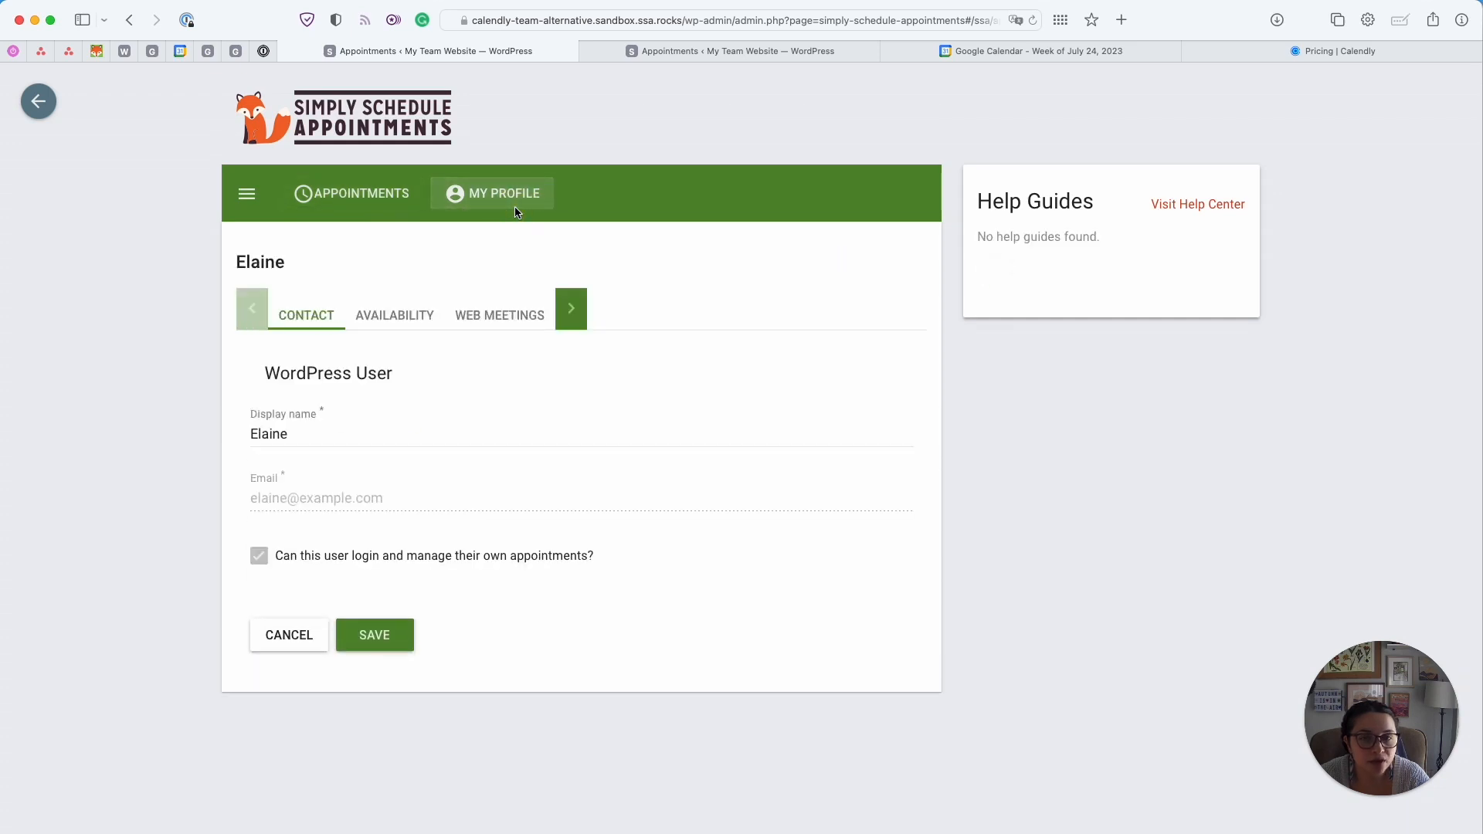
pyautogui.click(421, 321)
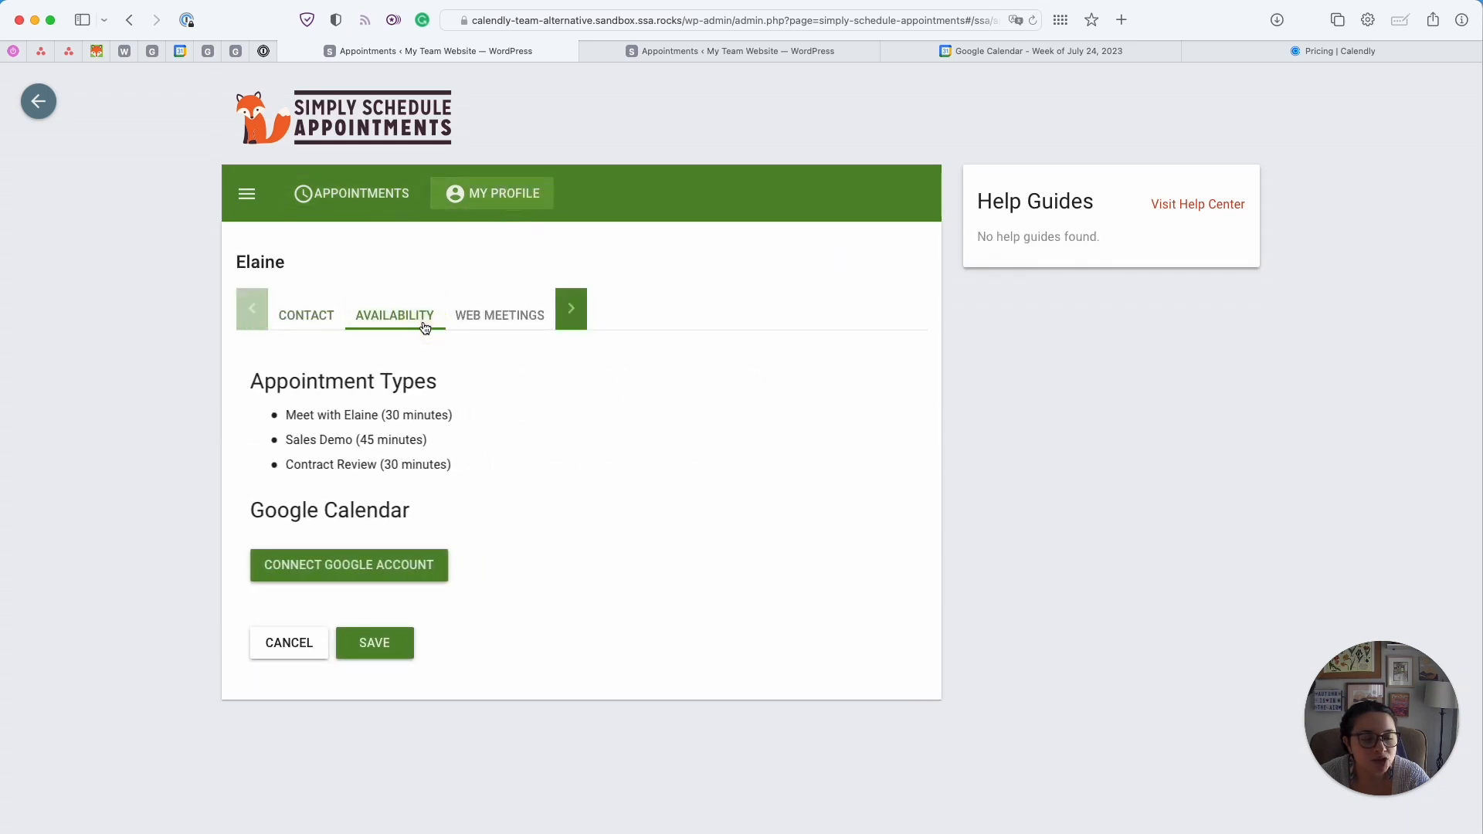
# Review the Contact, Availability and Web Meetings settings in the team member's Simply Schedule Appointments profile
pyautogui.click(323, 311)
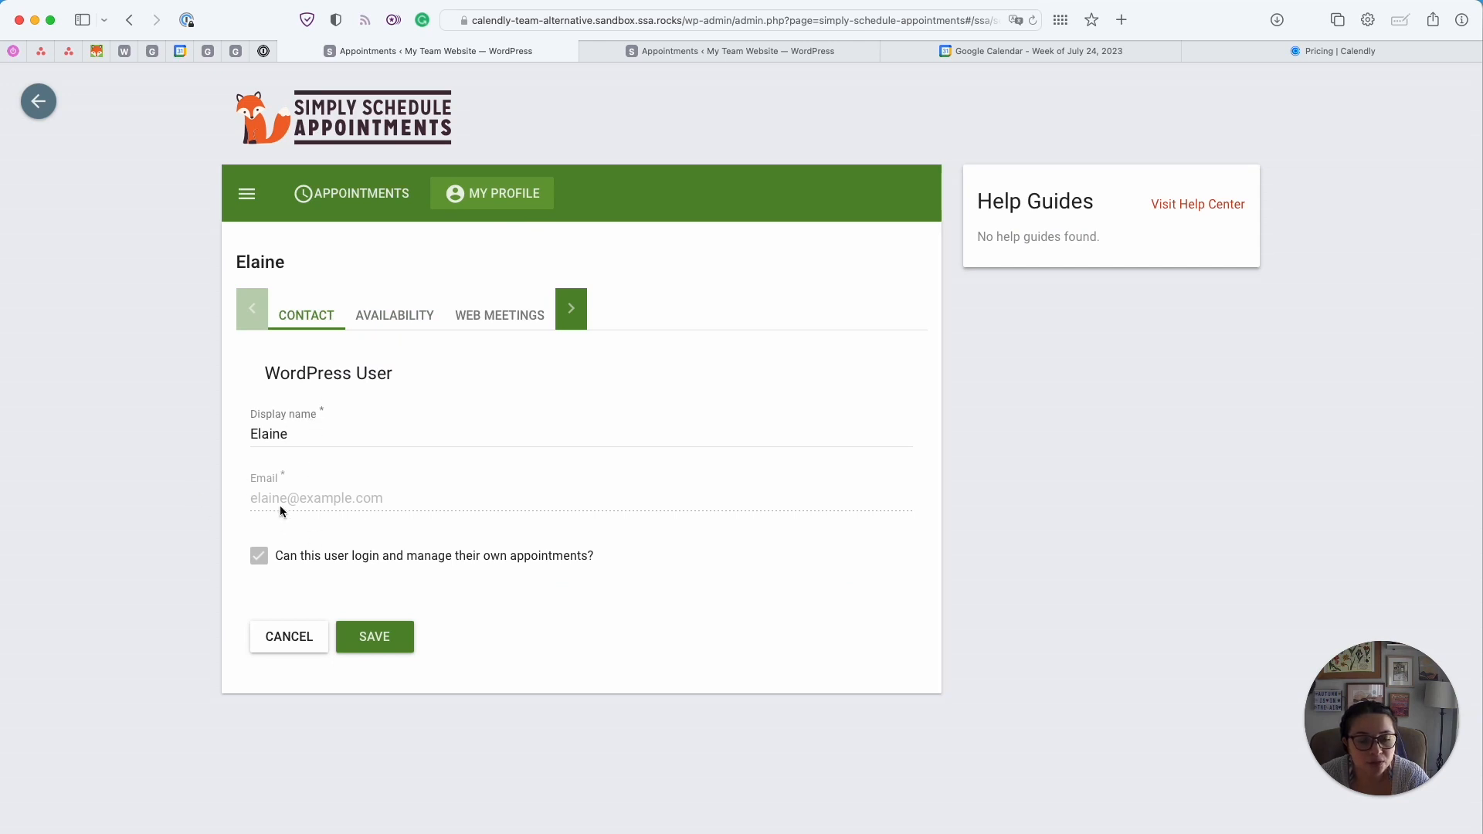
pyautogui.click(410, 326)
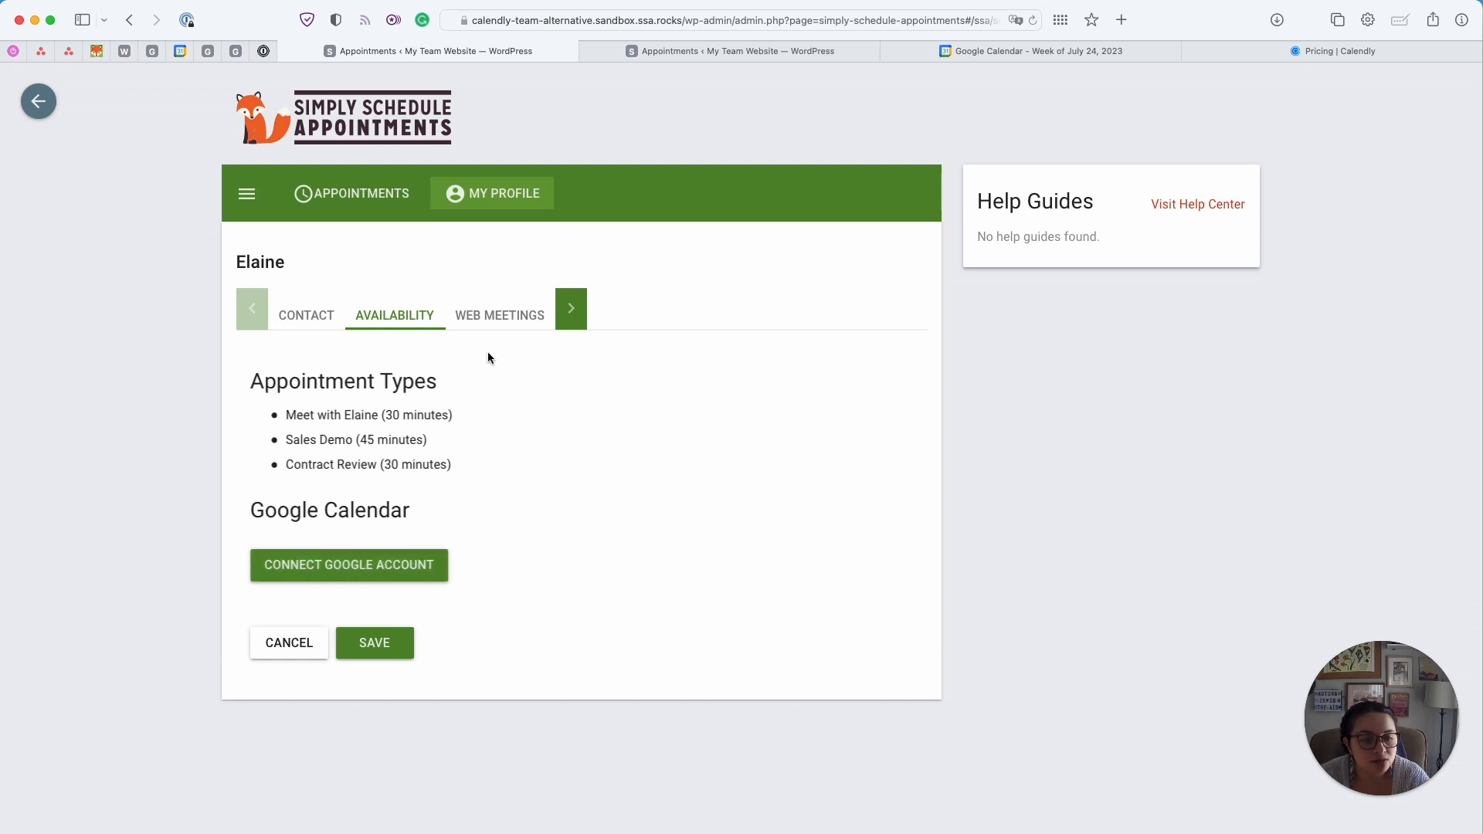
pyautogui.click(499, 316)
pyautogui.click(292, 488)
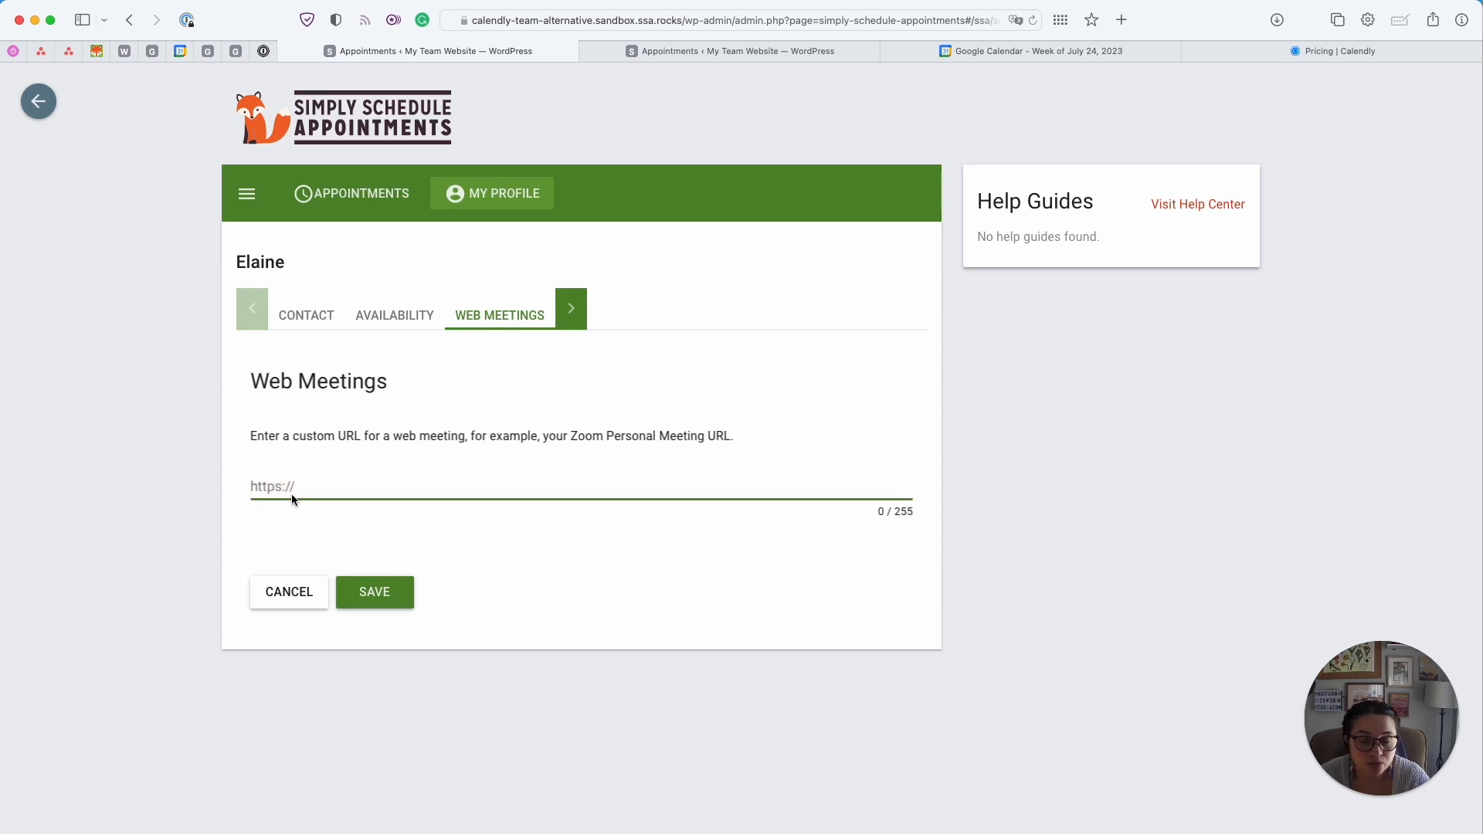
pyautogui.click(362, 318)
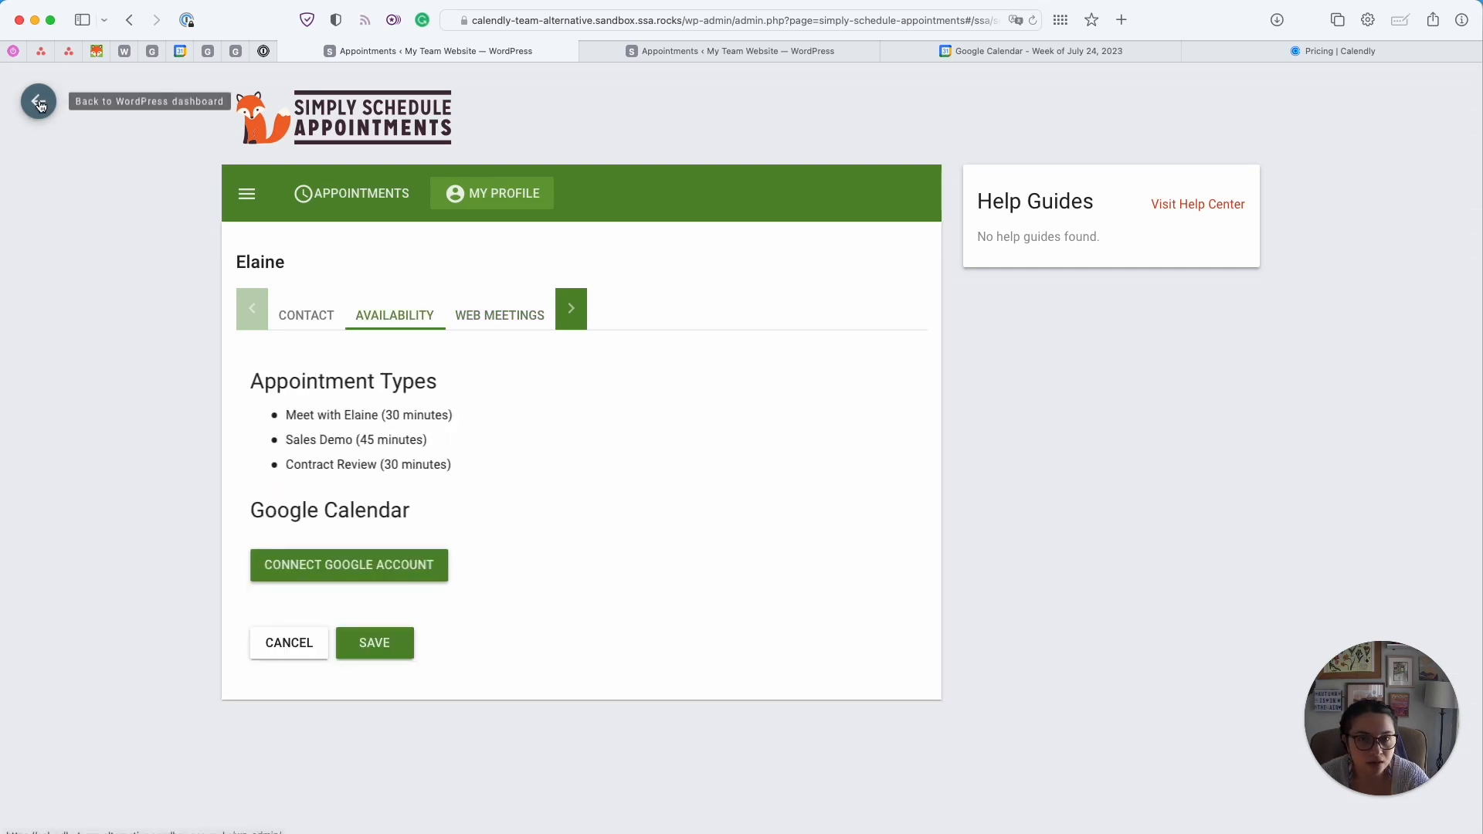
# Return to the WordPress dashboard and switch back to the Team Admin account
pyautogui.click(38, 101)
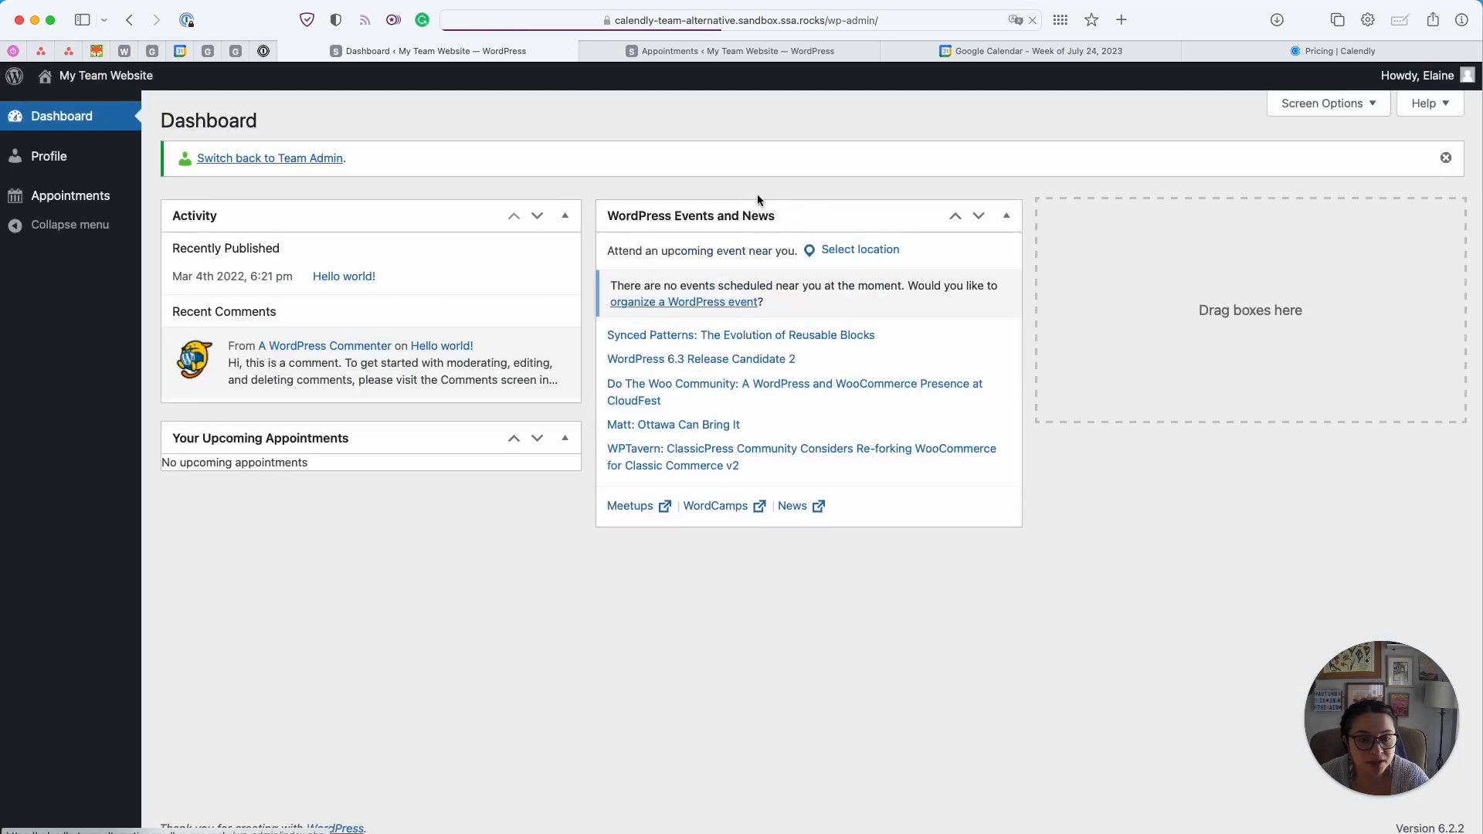
pyautogui.moveTo(1393, 79)
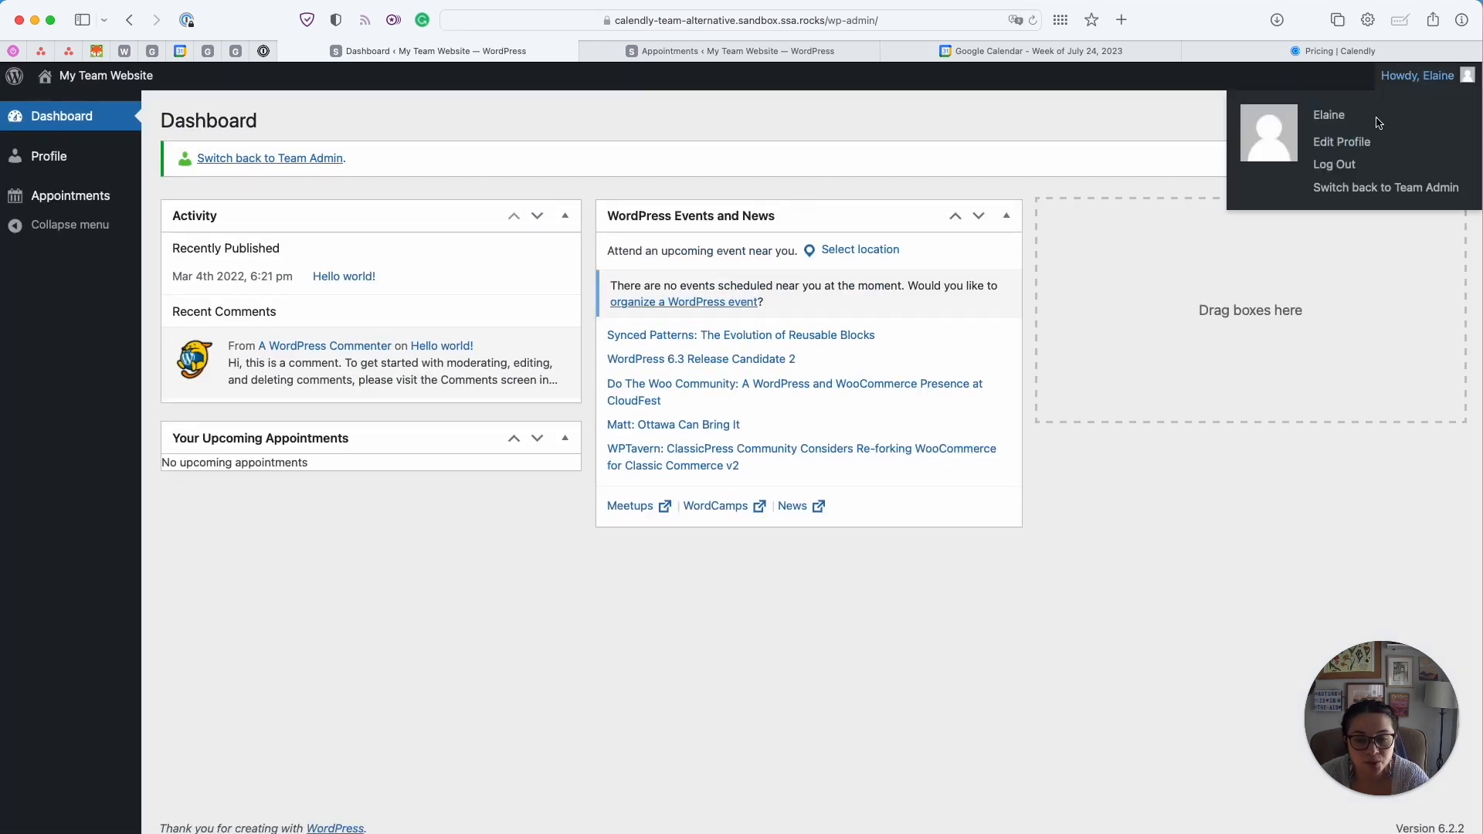
pyautogui.click(1350, 190)
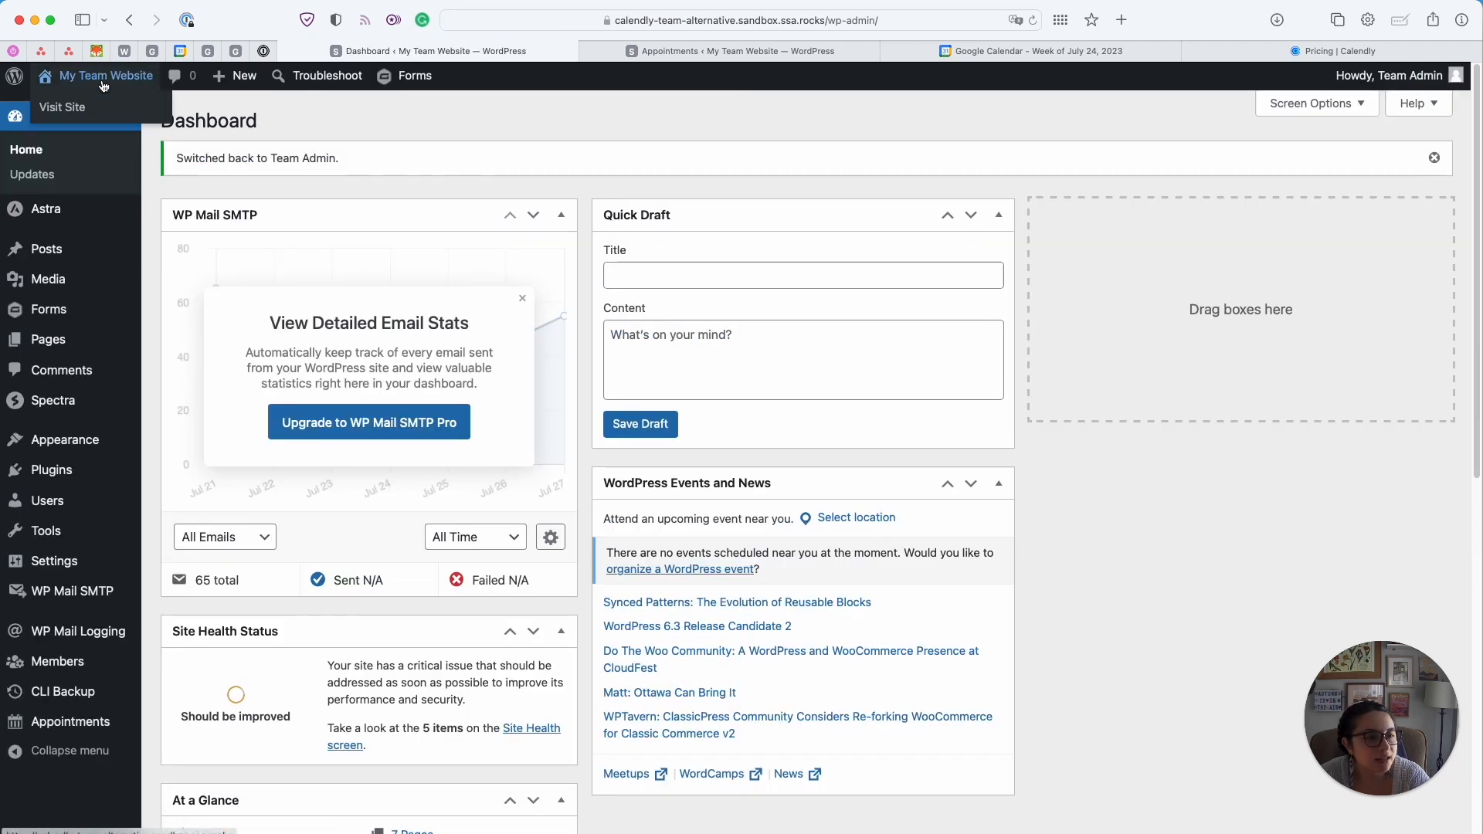
# Visit the live website and check the Calendly widget embedded in the Contact page's Book a time section
pyautogui.click(103, 85)
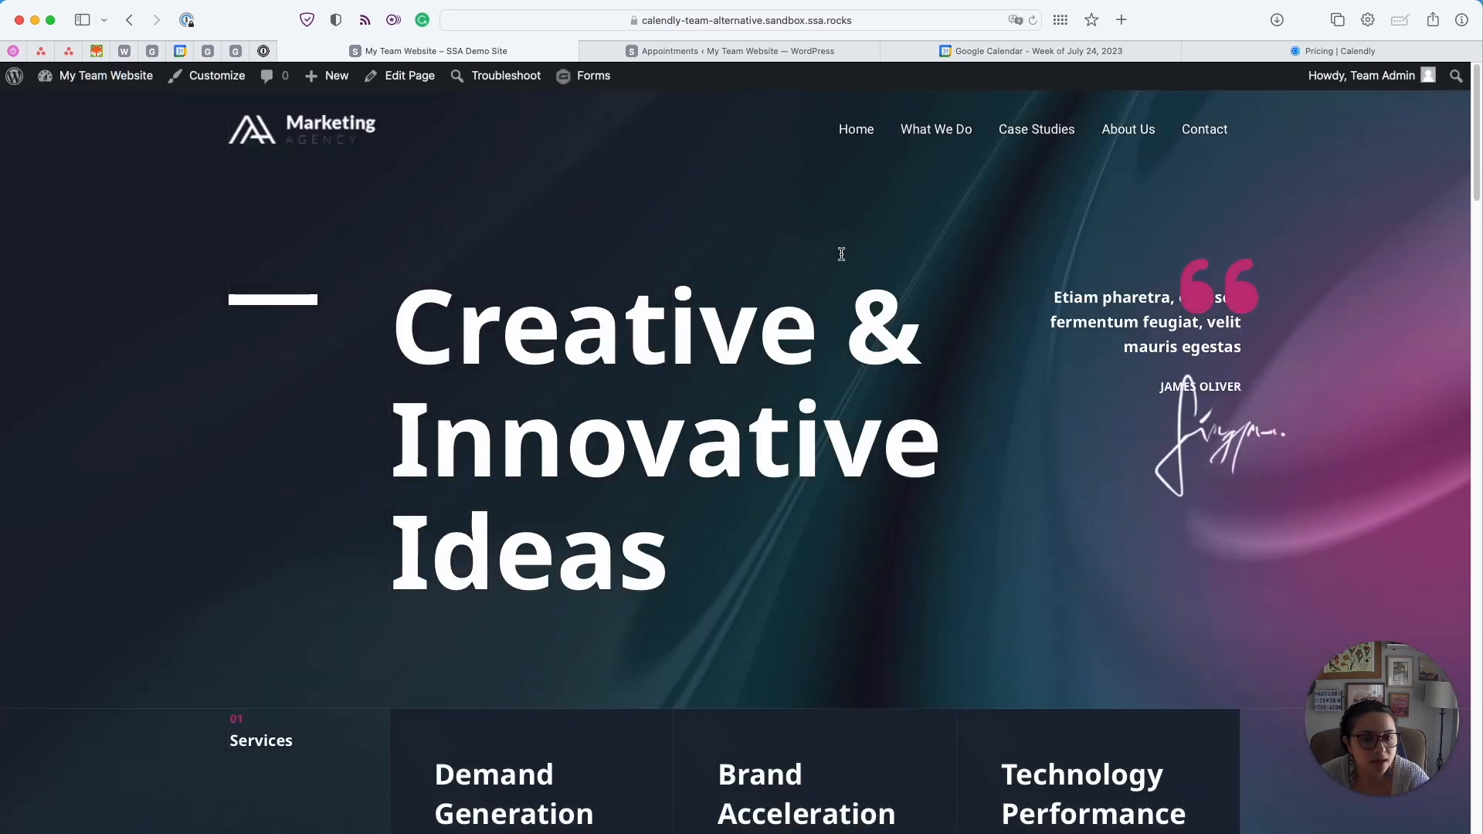
pyautogui.click(1205, 145)
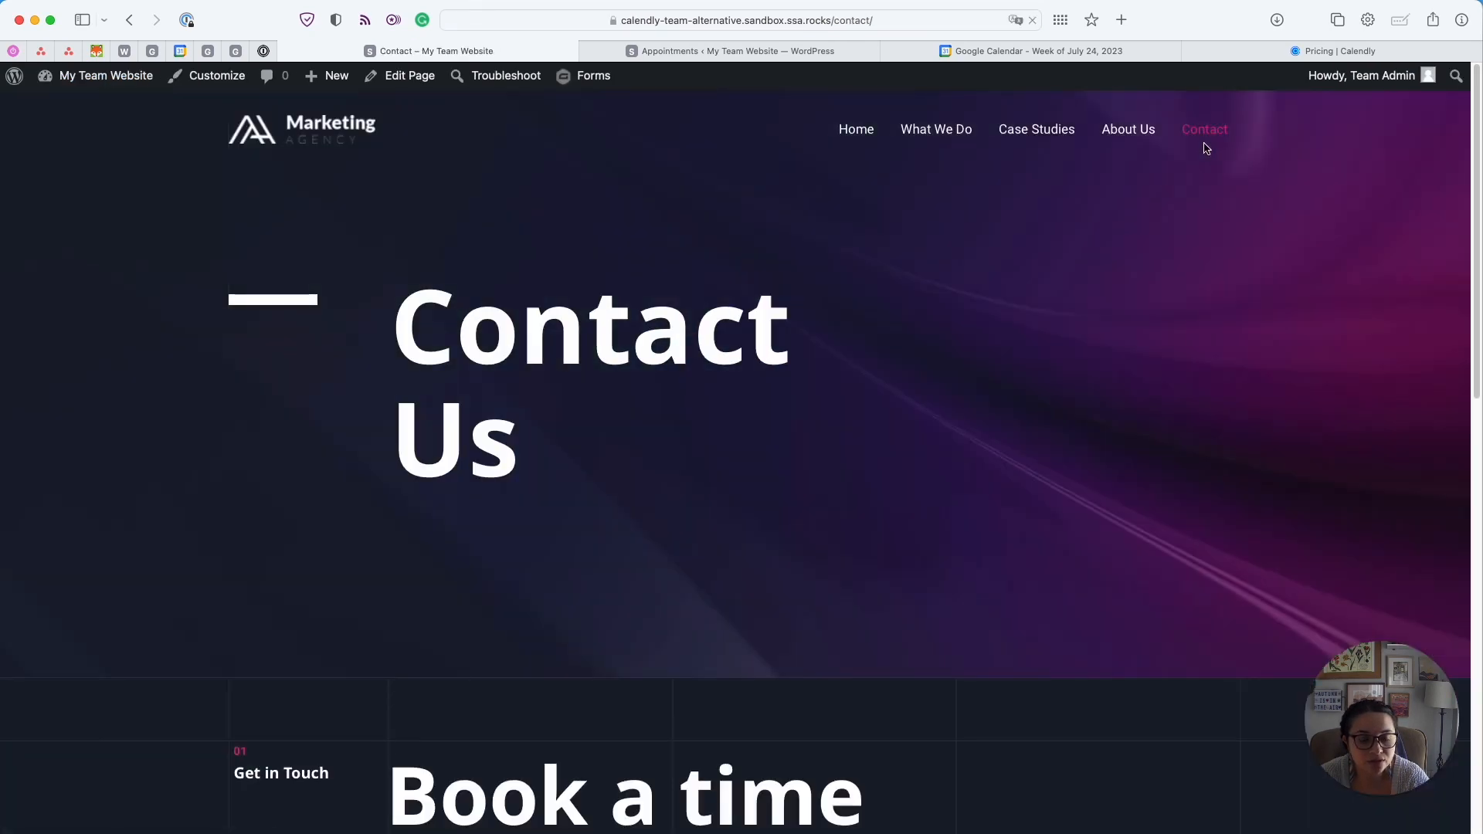
pyautogui.scroll(-3, 697, 298)
pyautogui.scroll(-5, 697, 298)
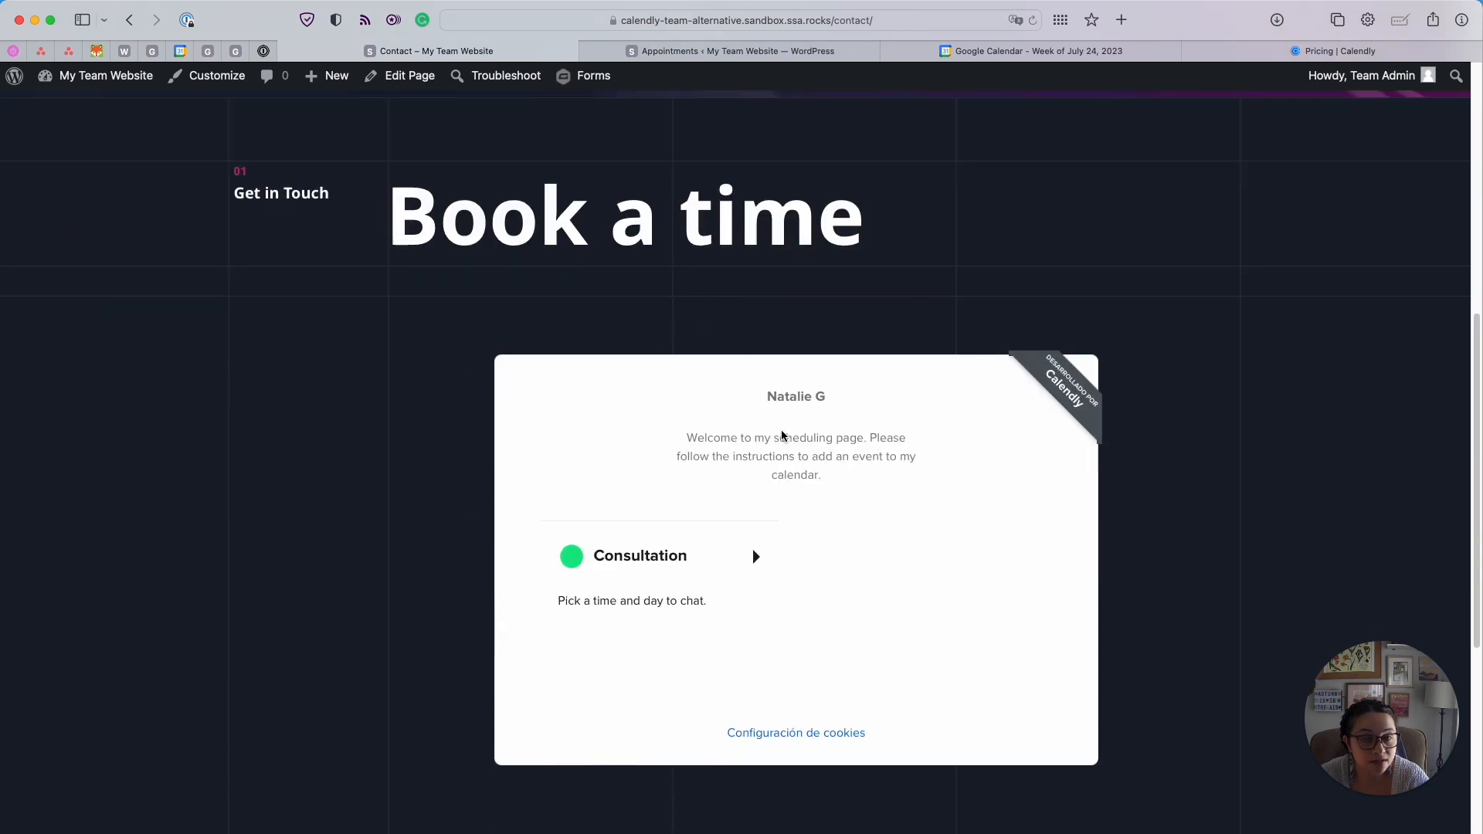
# Edit the Contact page and remove the Custom HTML block holding the Calendly inline widget code
pyautogui.click(383, 80)
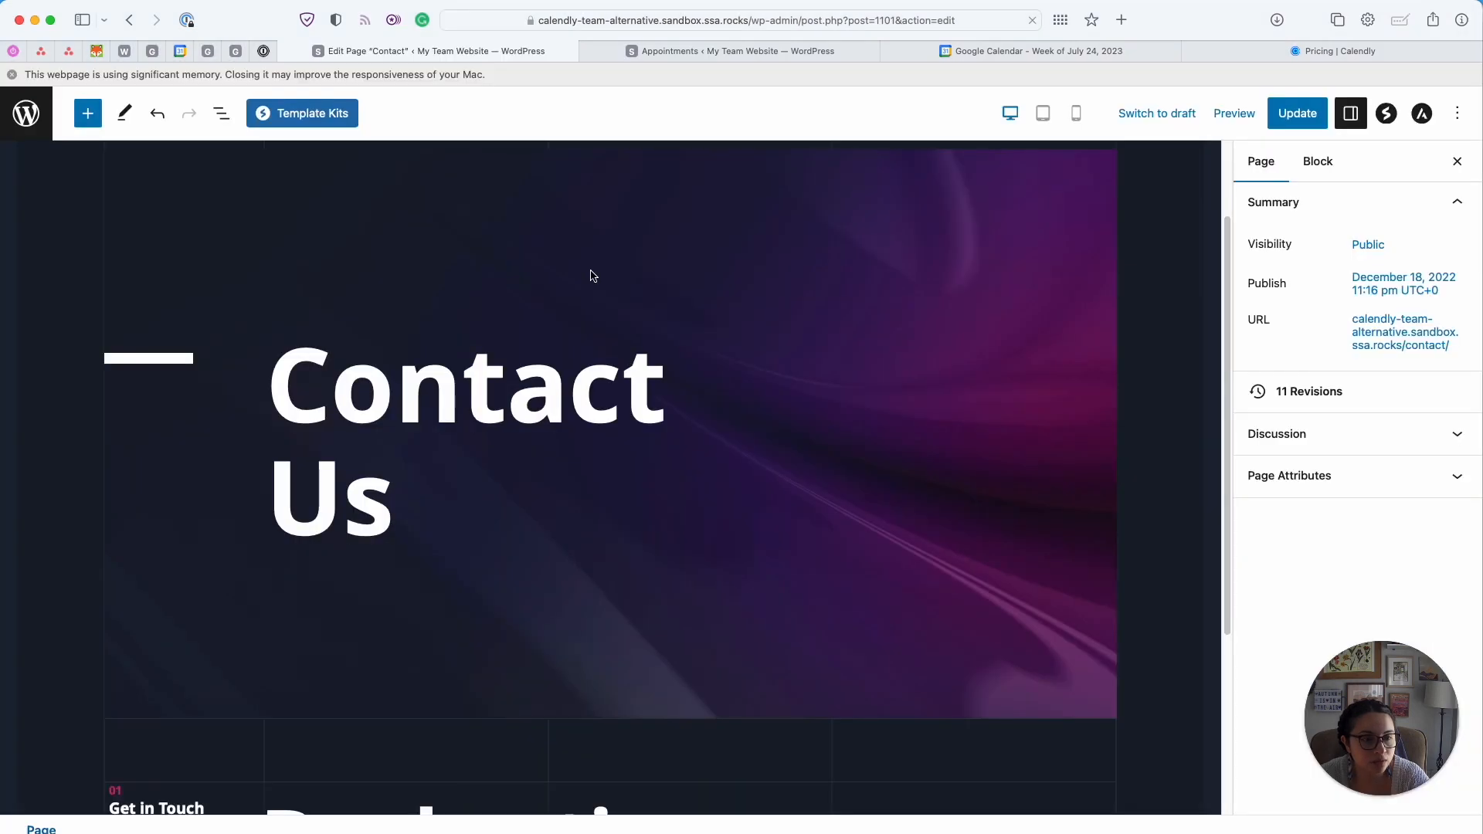
pyautogui.scroll(-4, 590, 275)
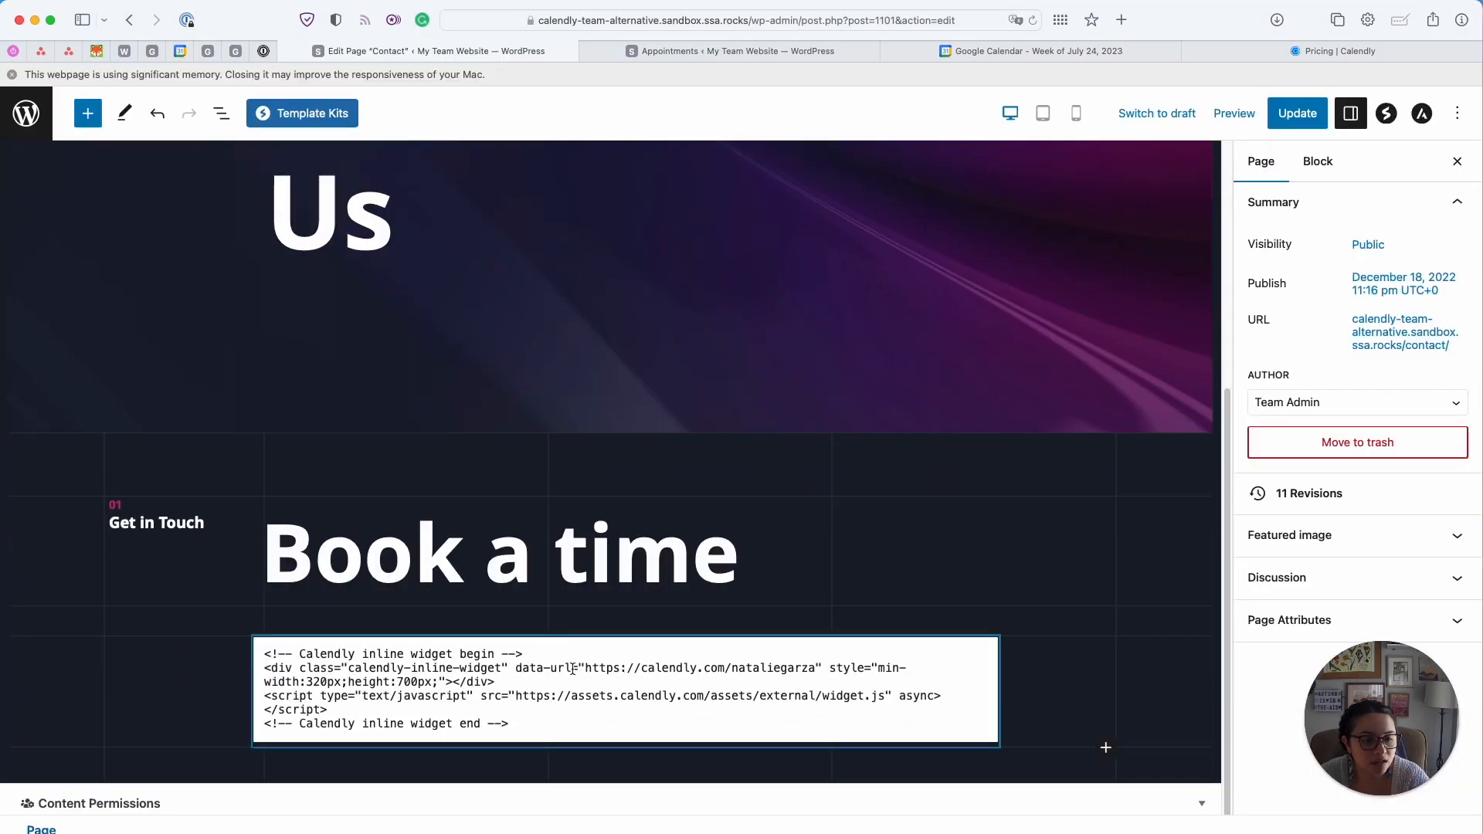
pyautogui.click(546, 704)
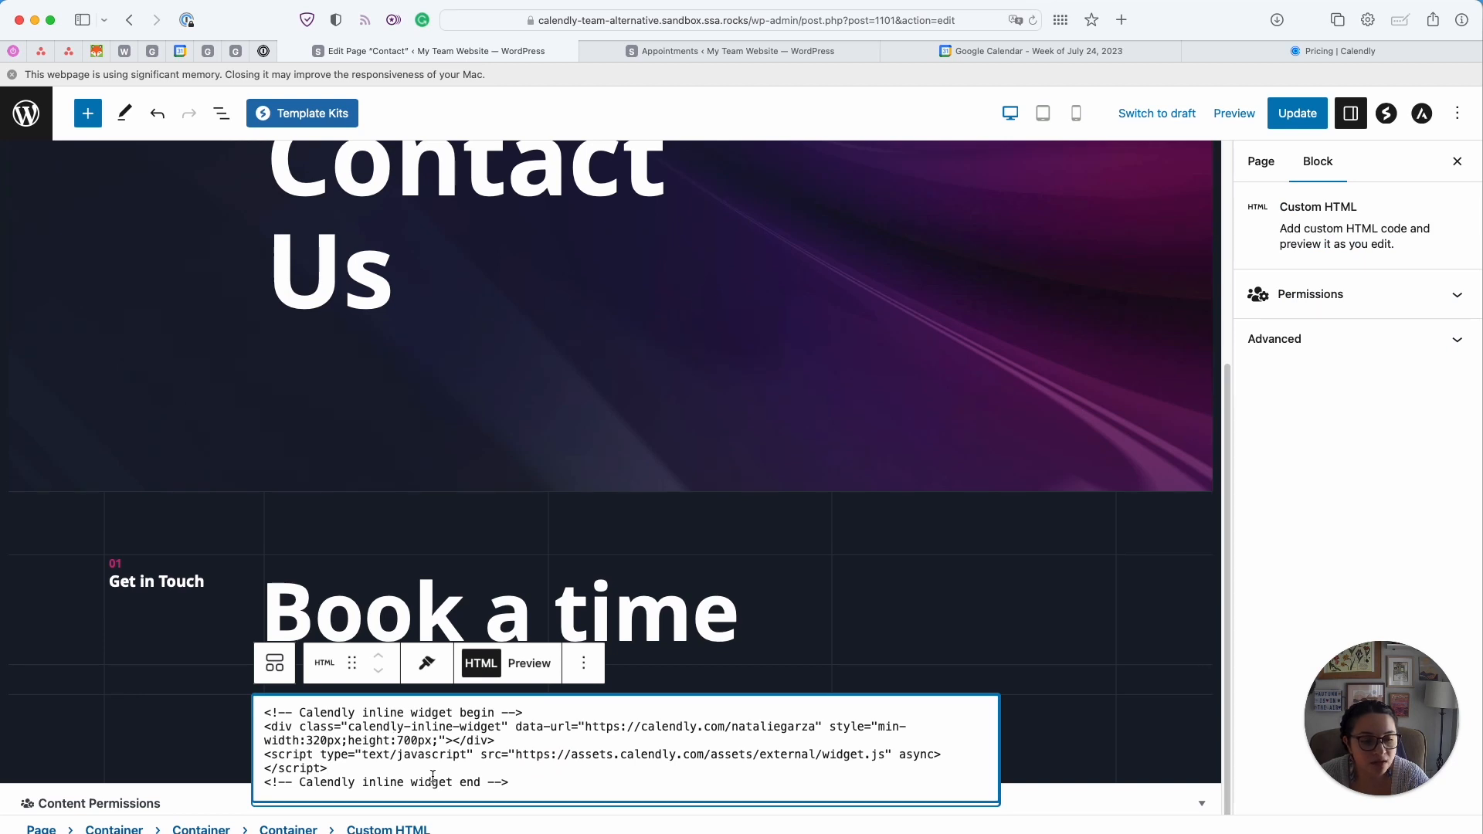
pyautogui.moveTo(263, 715); pyautogui.dragTo(565, 783)
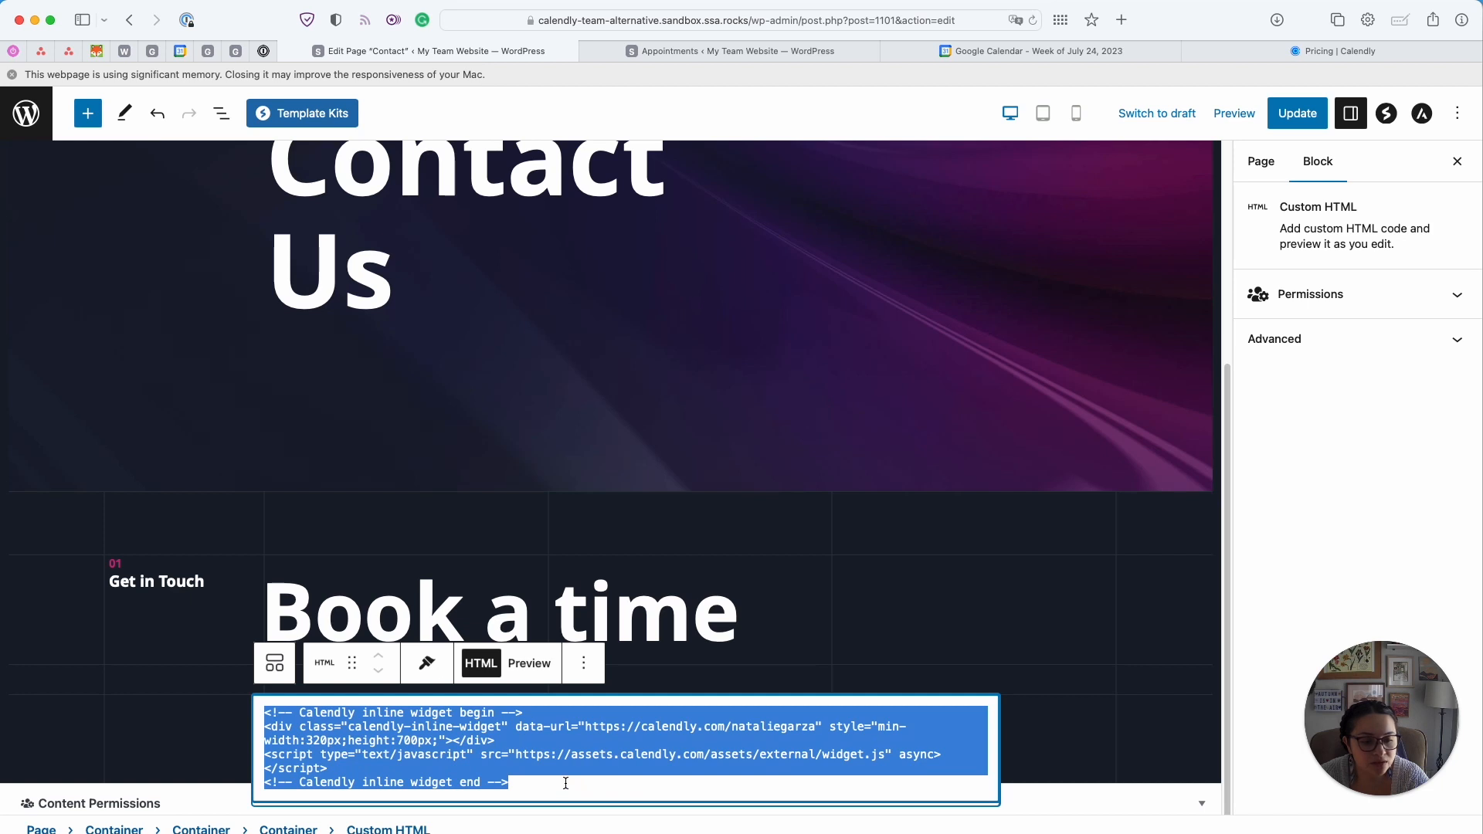
pyautogui.click(587, 671)
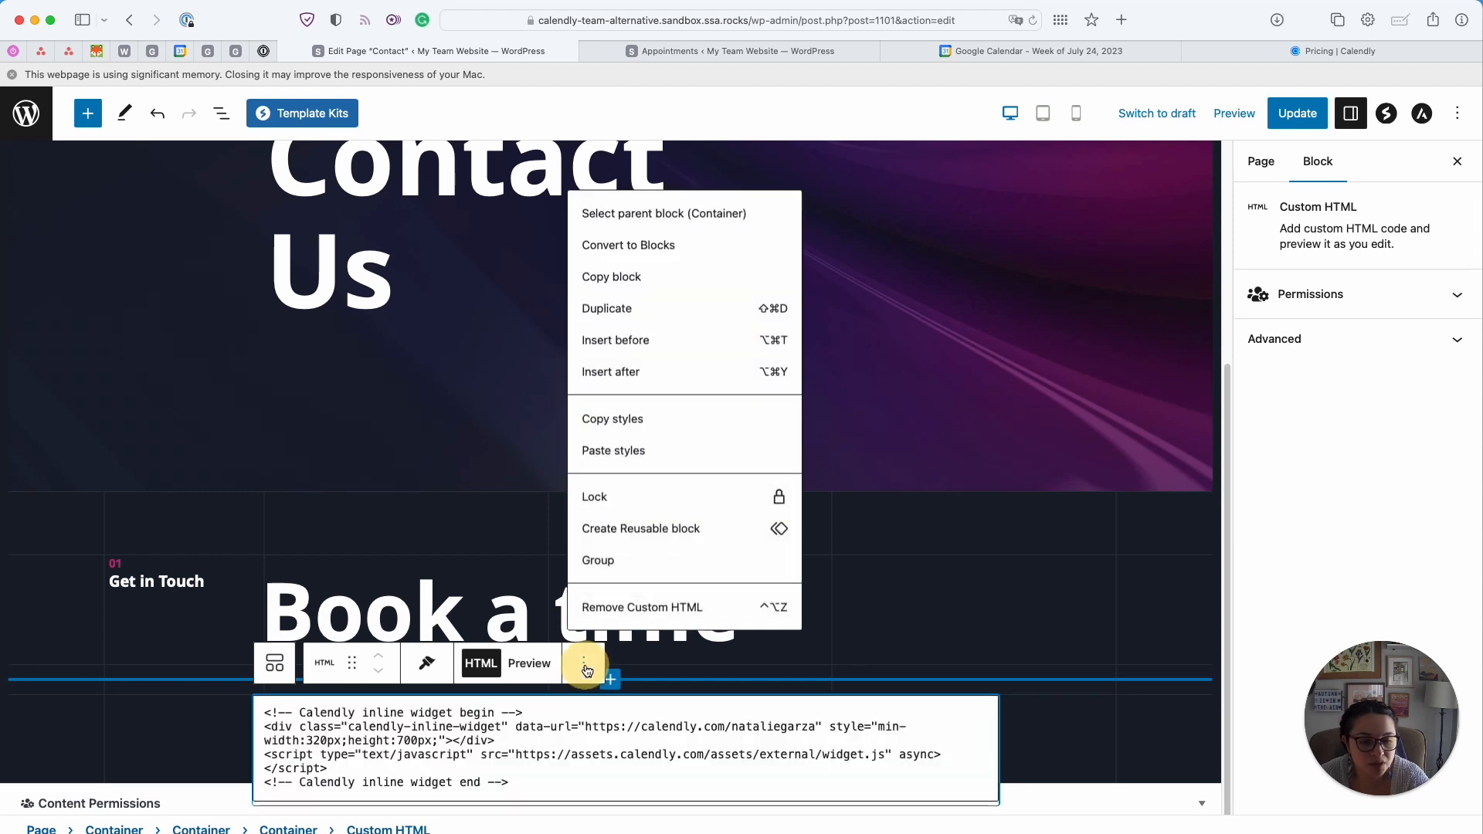
pyautogui.click(602, 607)
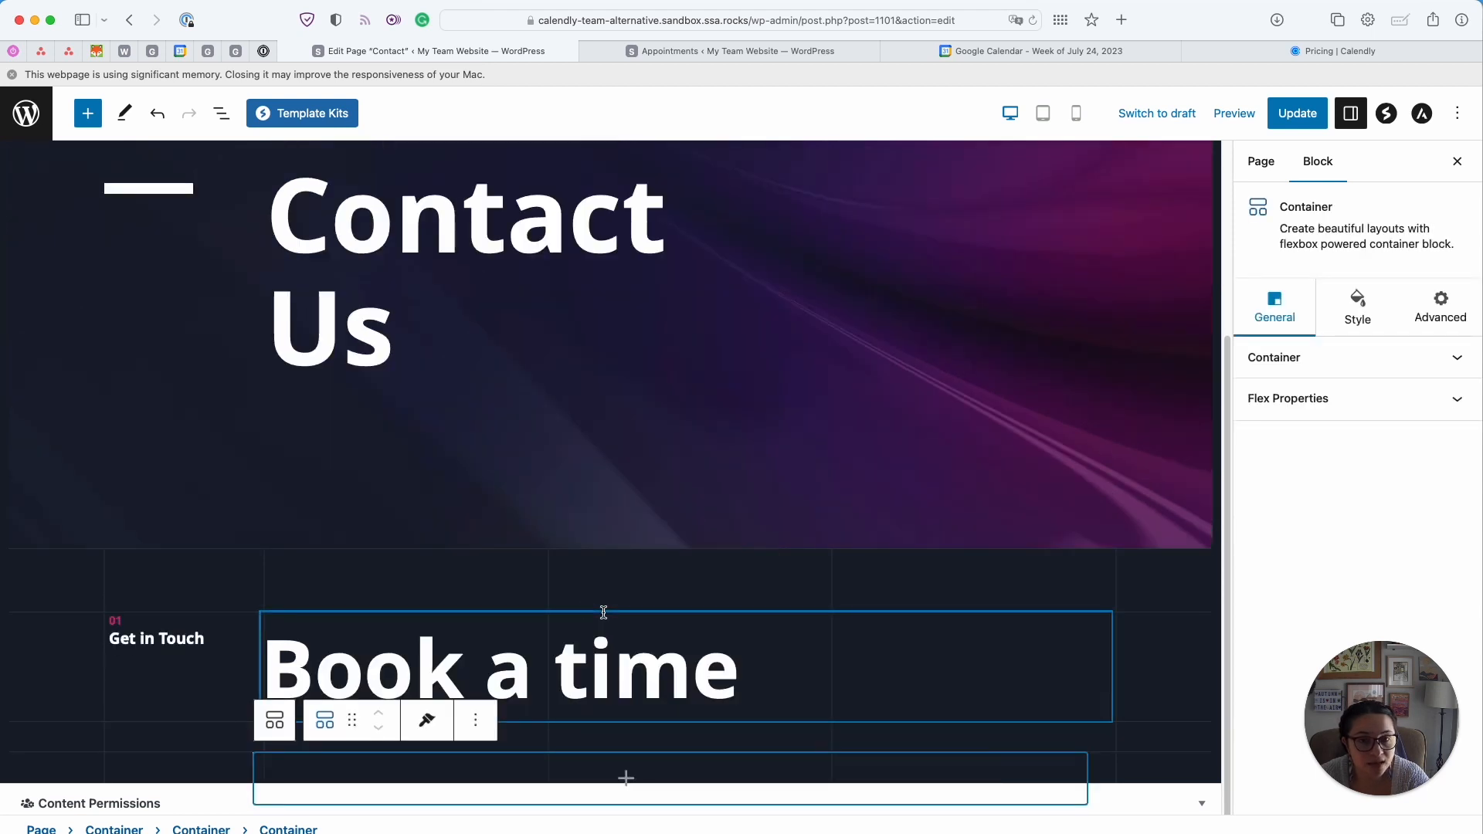
# Insert an Appointment Booking Form block below the "Book a time" heading
pyautogui.click(88, 114)
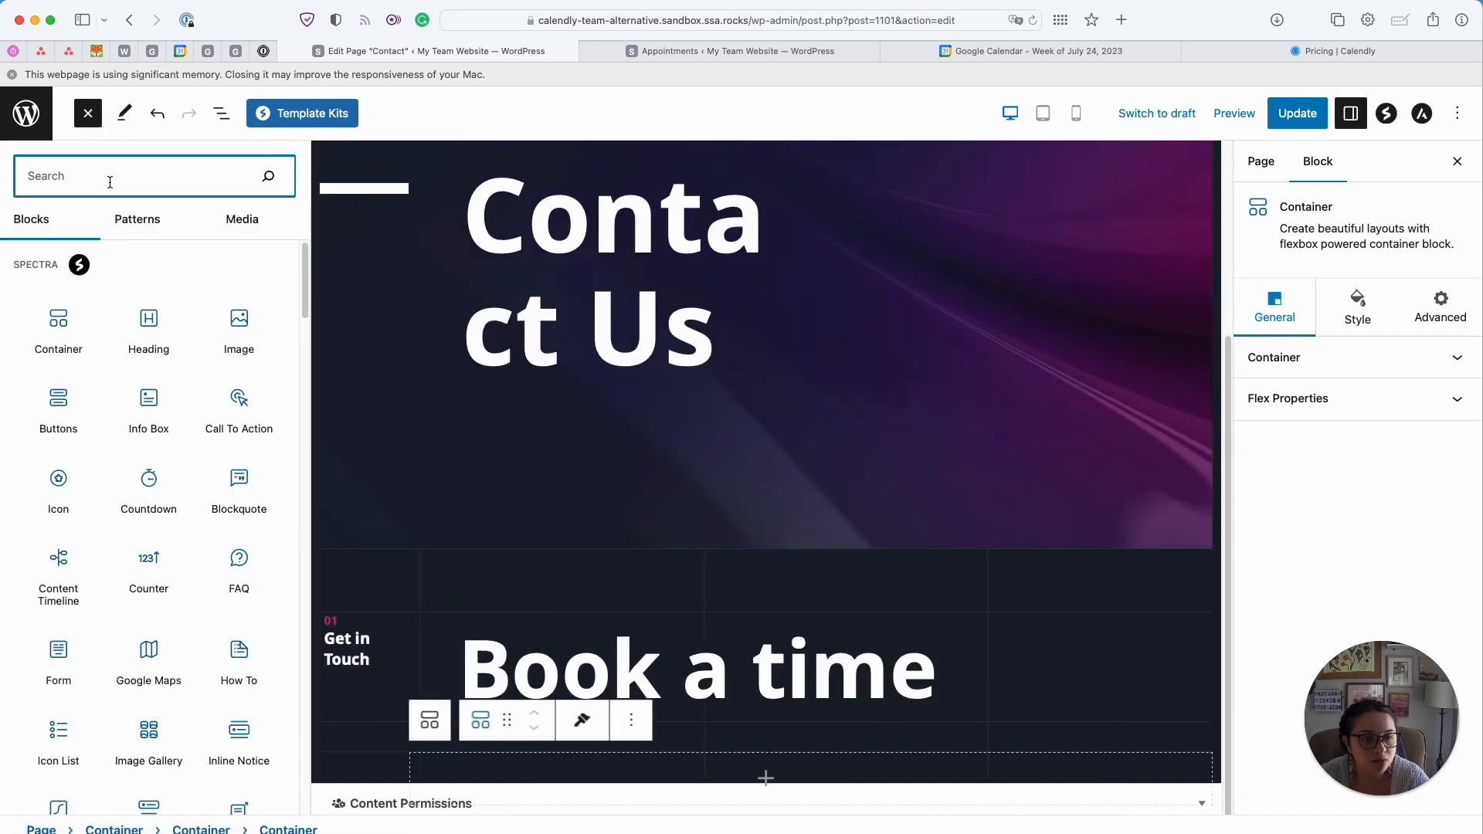
pyautogui.write('app')
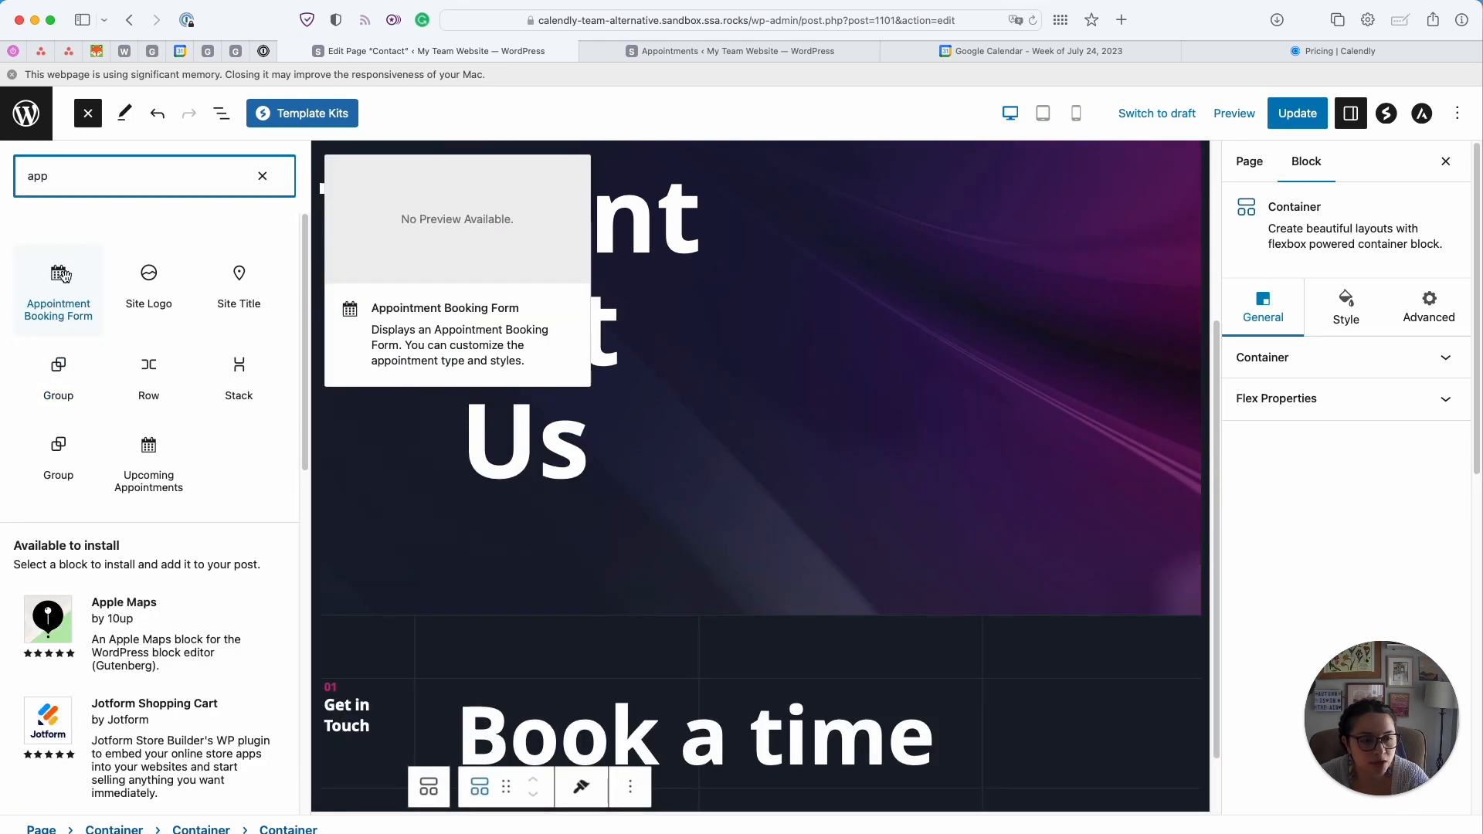
pyautogui.moveTo(65, 276); pyautogui.dragTo(545, 785)
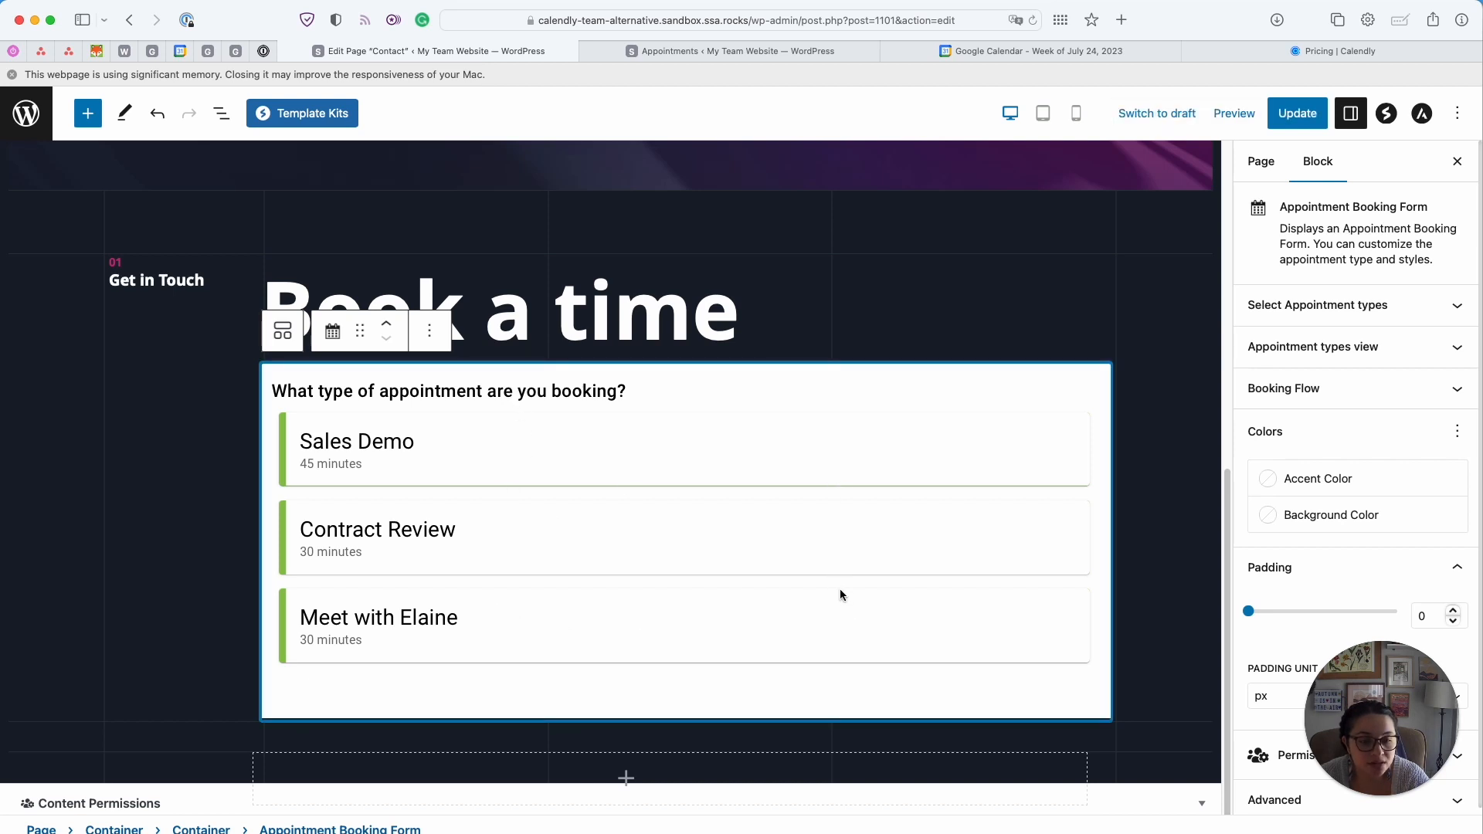
pyautogui.moveTo(1364, 677); pyautogui.dragTo(83, 678)
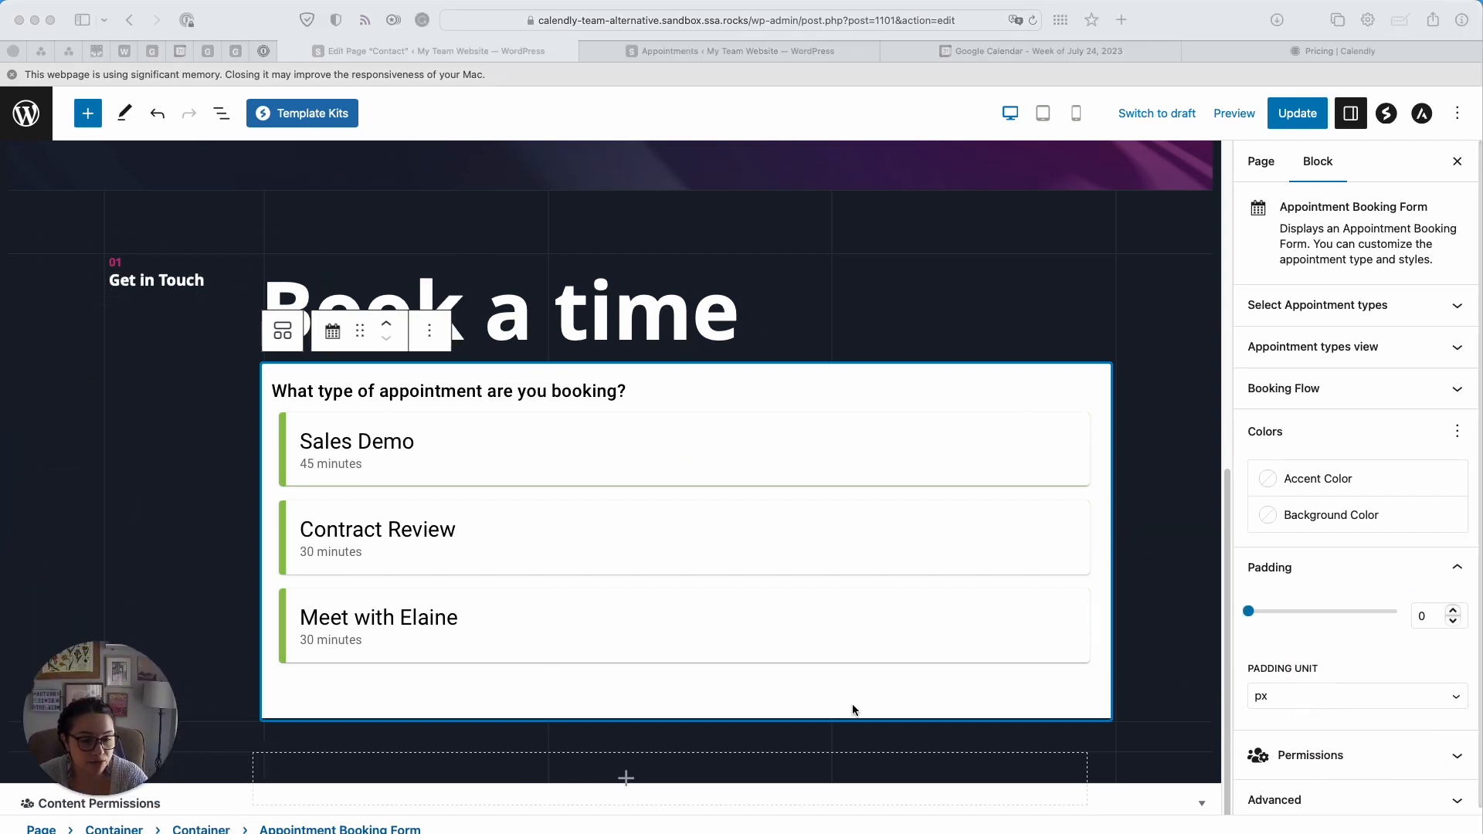
# Try the Grid view for the booking form's appointment types, and set it back to List
pyautogui.click(1320, 193)
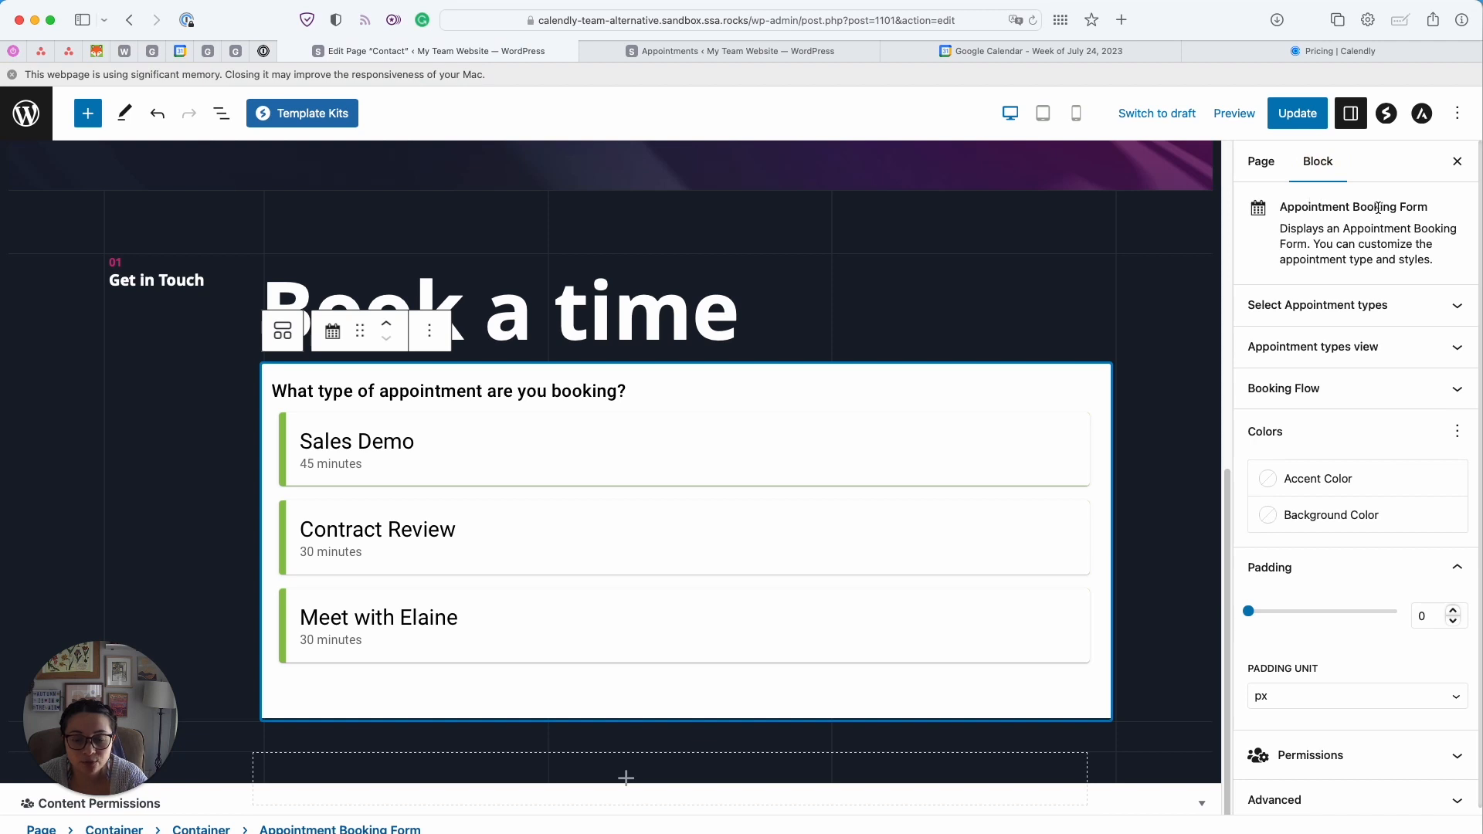
pyautogui.click(1330, 309)
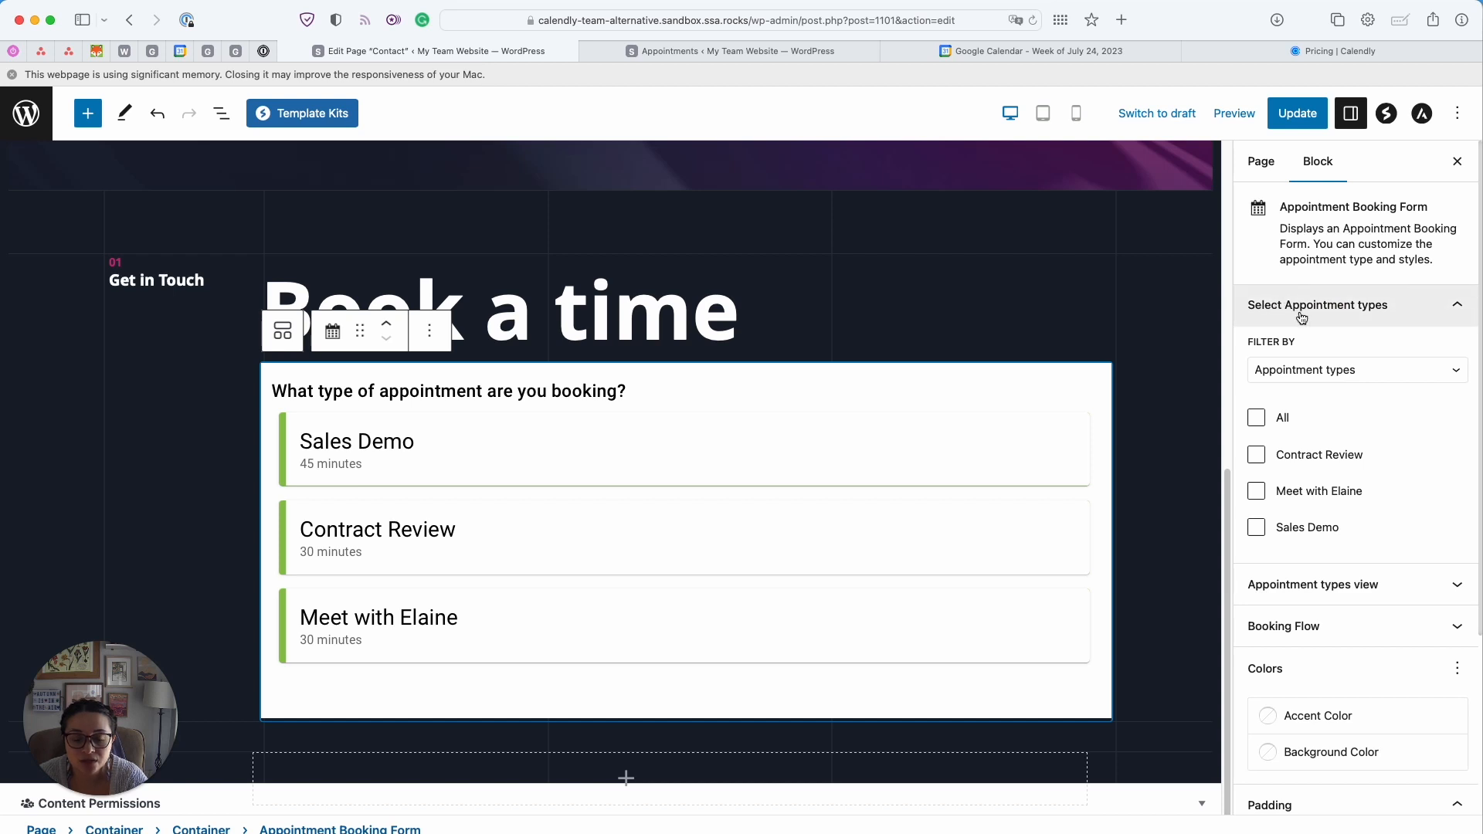
pyautogui.click(1347, 575)
pyautogui.scroll(-1, 1357, 570)
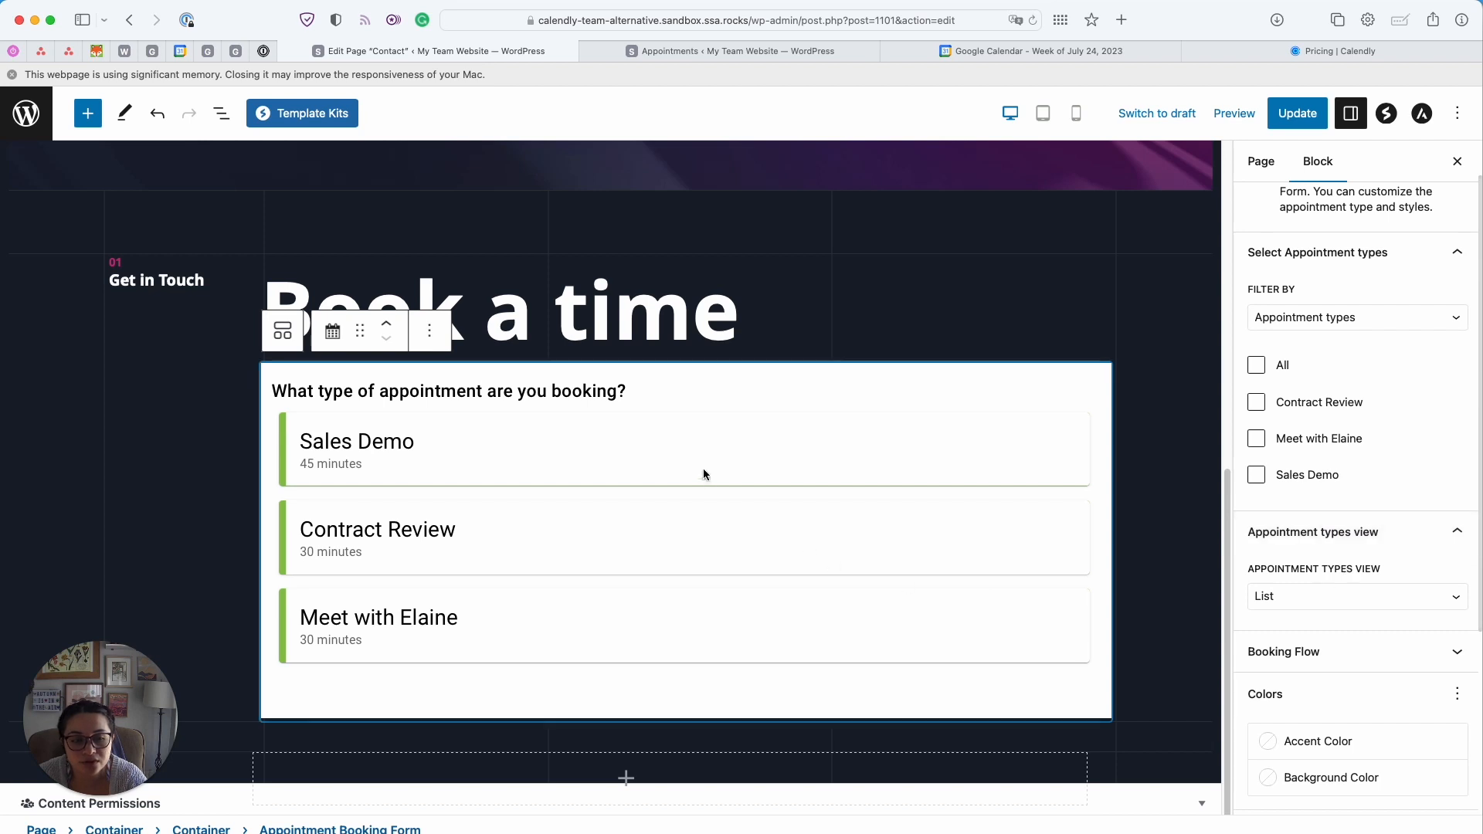
pyautogui.click(1318, 601)
pyautogui.click(1311, 612)
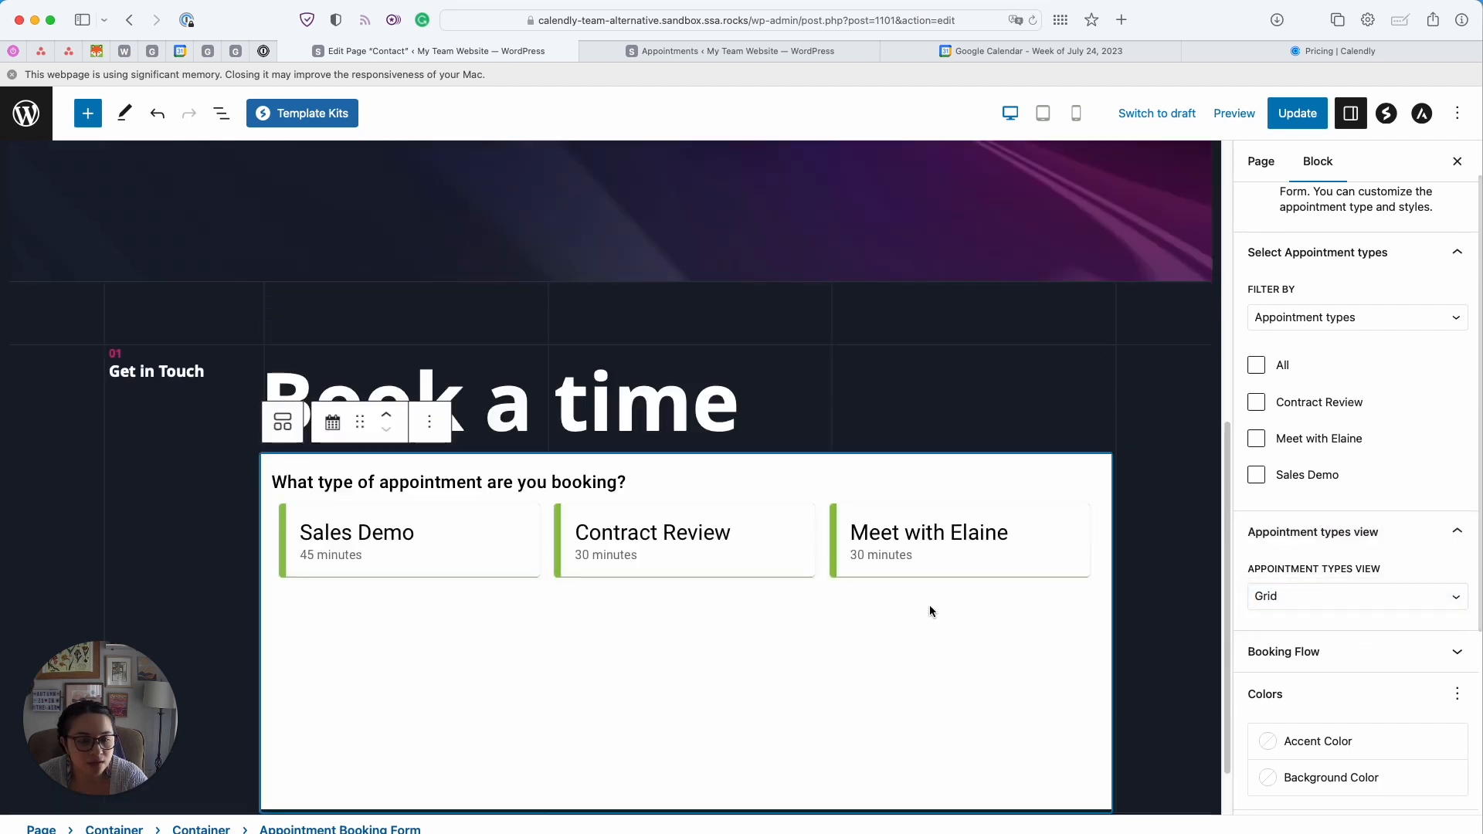
pyautogui.click(1321, 593)
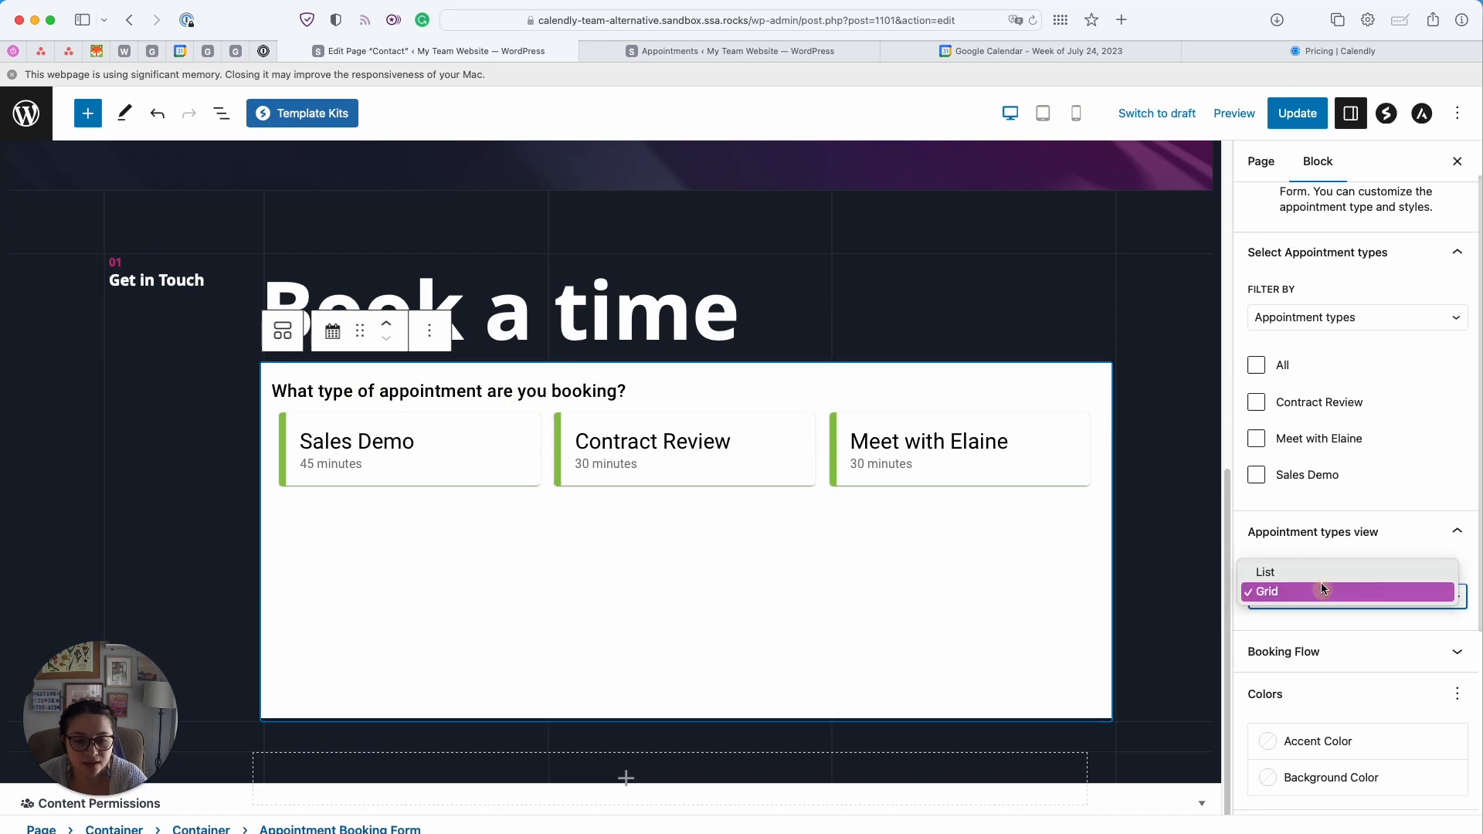
pyautogui.click(1319, 575)
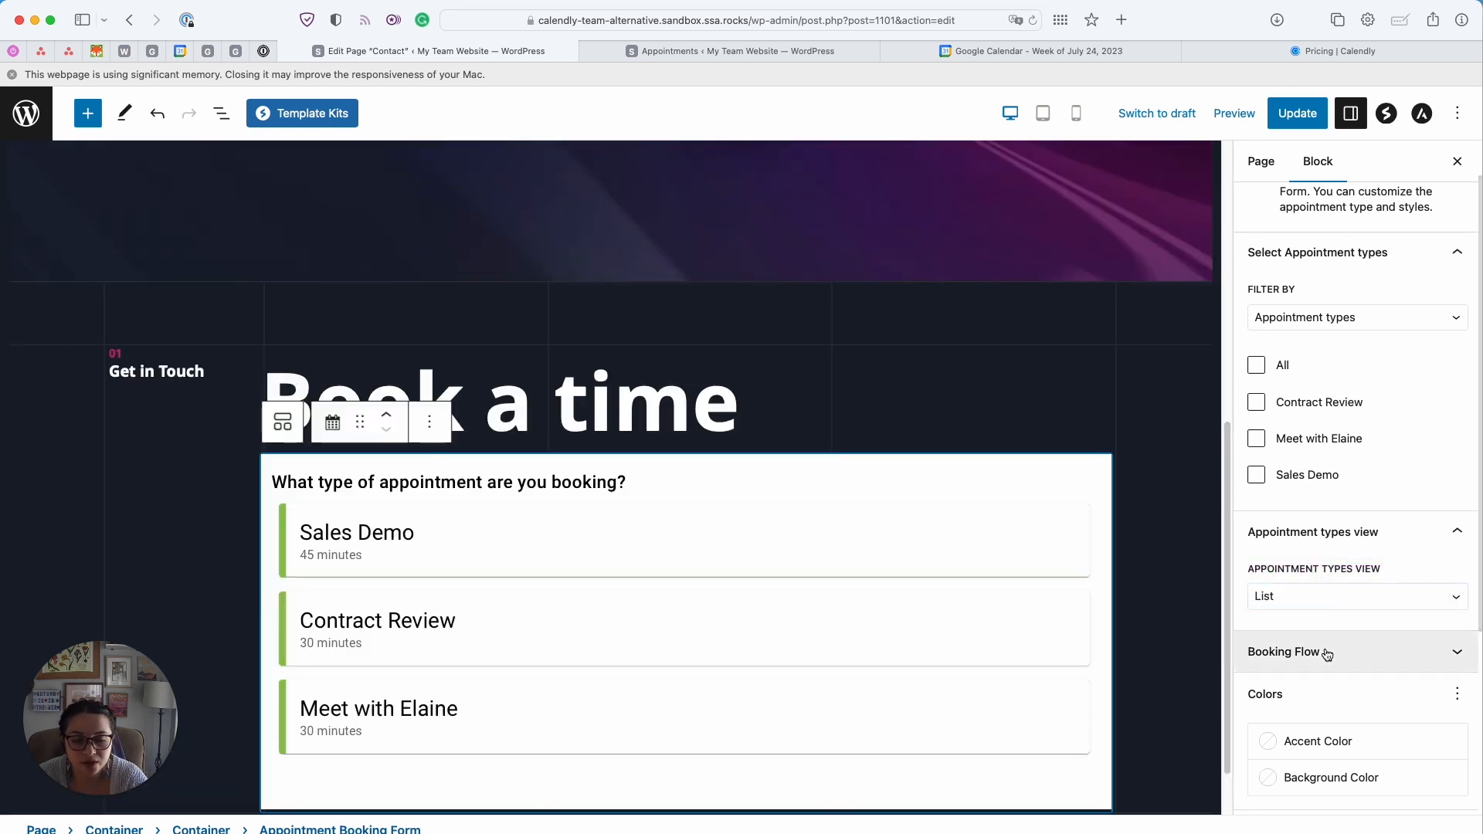
# Check the available Main Booking Layout options in the booking form's Booking Flow settings without choosing a different one
pyautogui.click(1326, 653)
pyautogui.scroll(-5, 1326, 653)
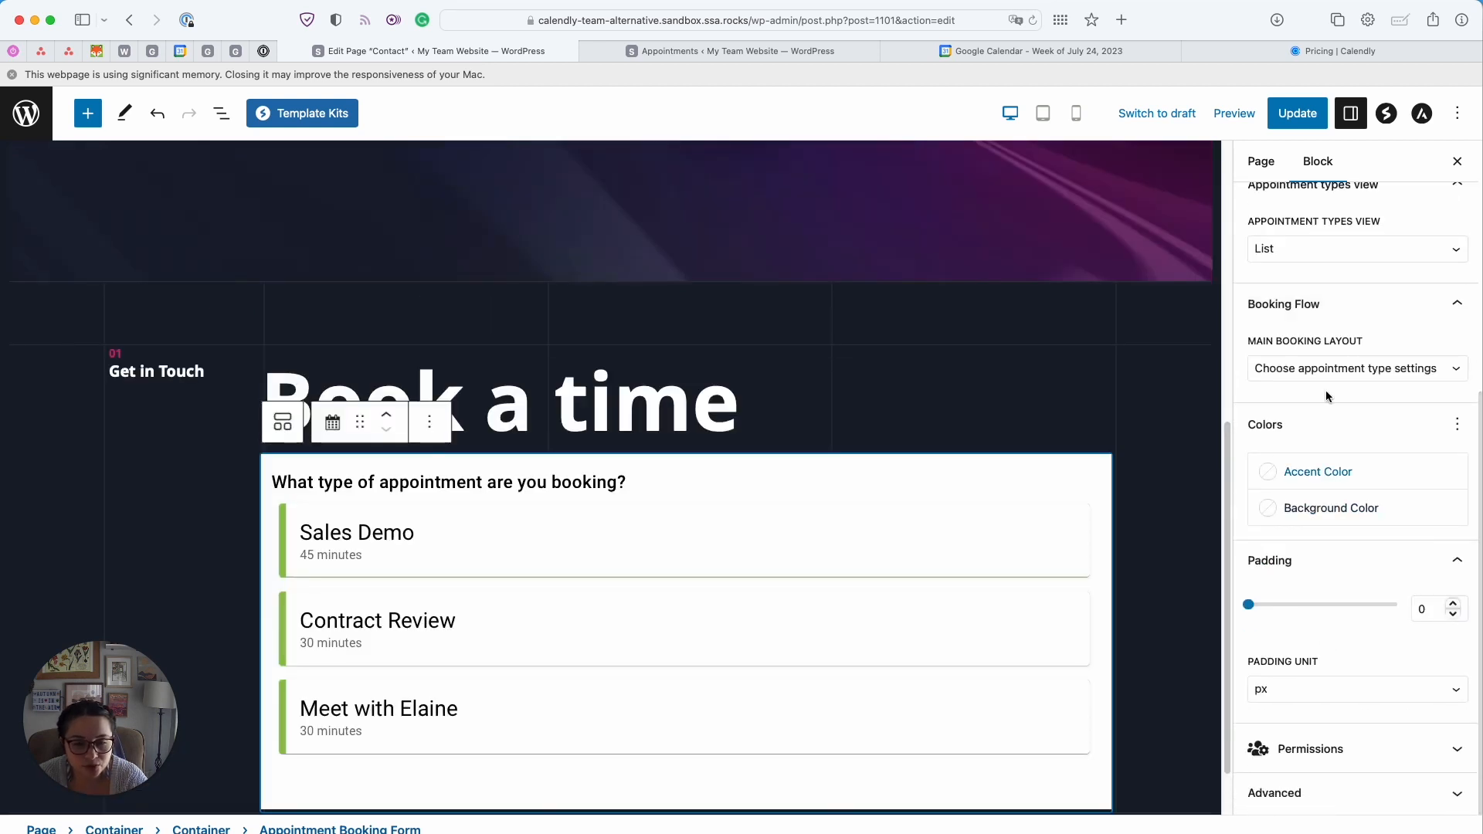
pyautogui.click(1318, 368)
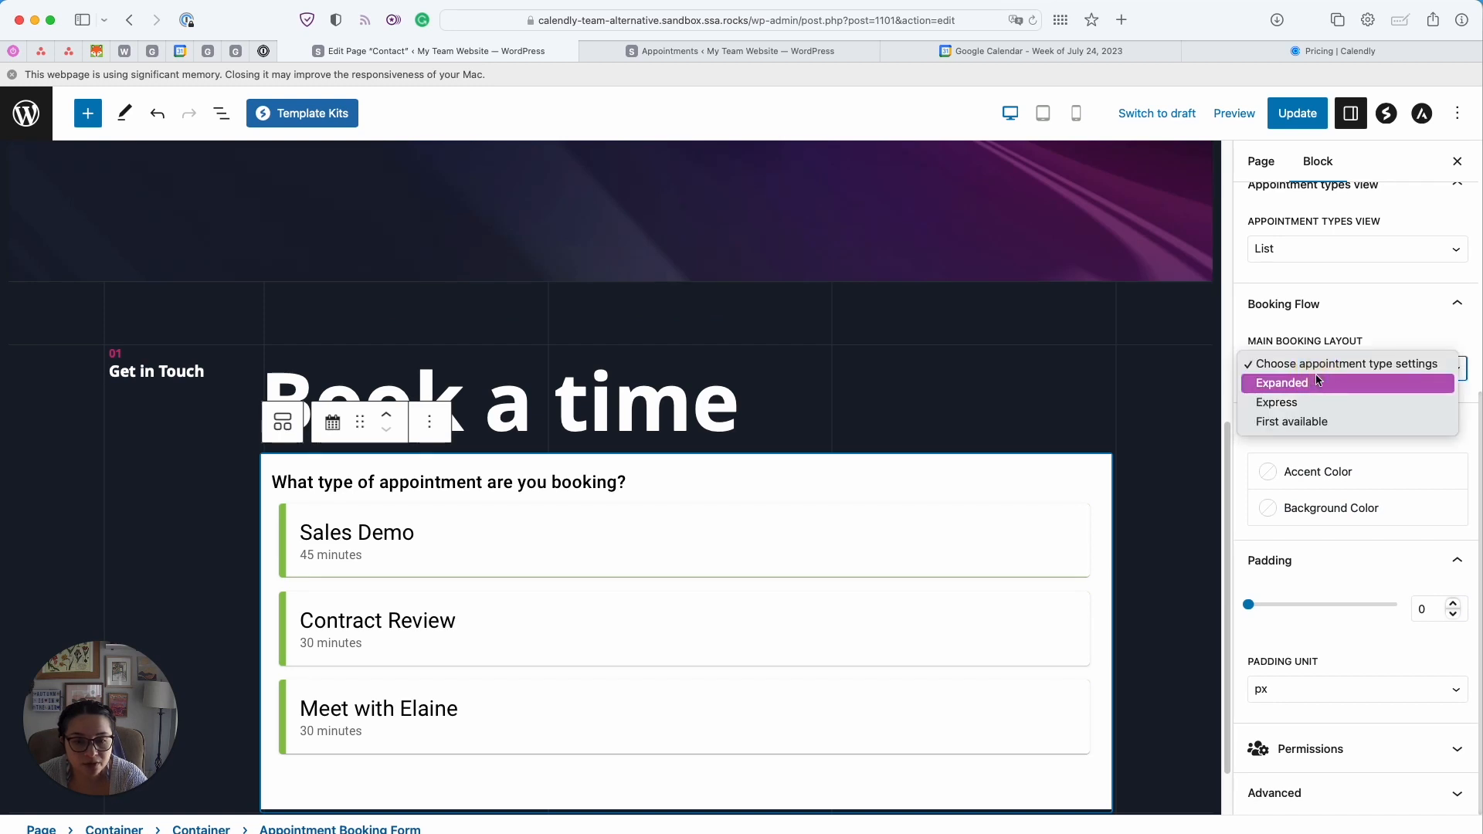
pyautogui.click(1339, 340)
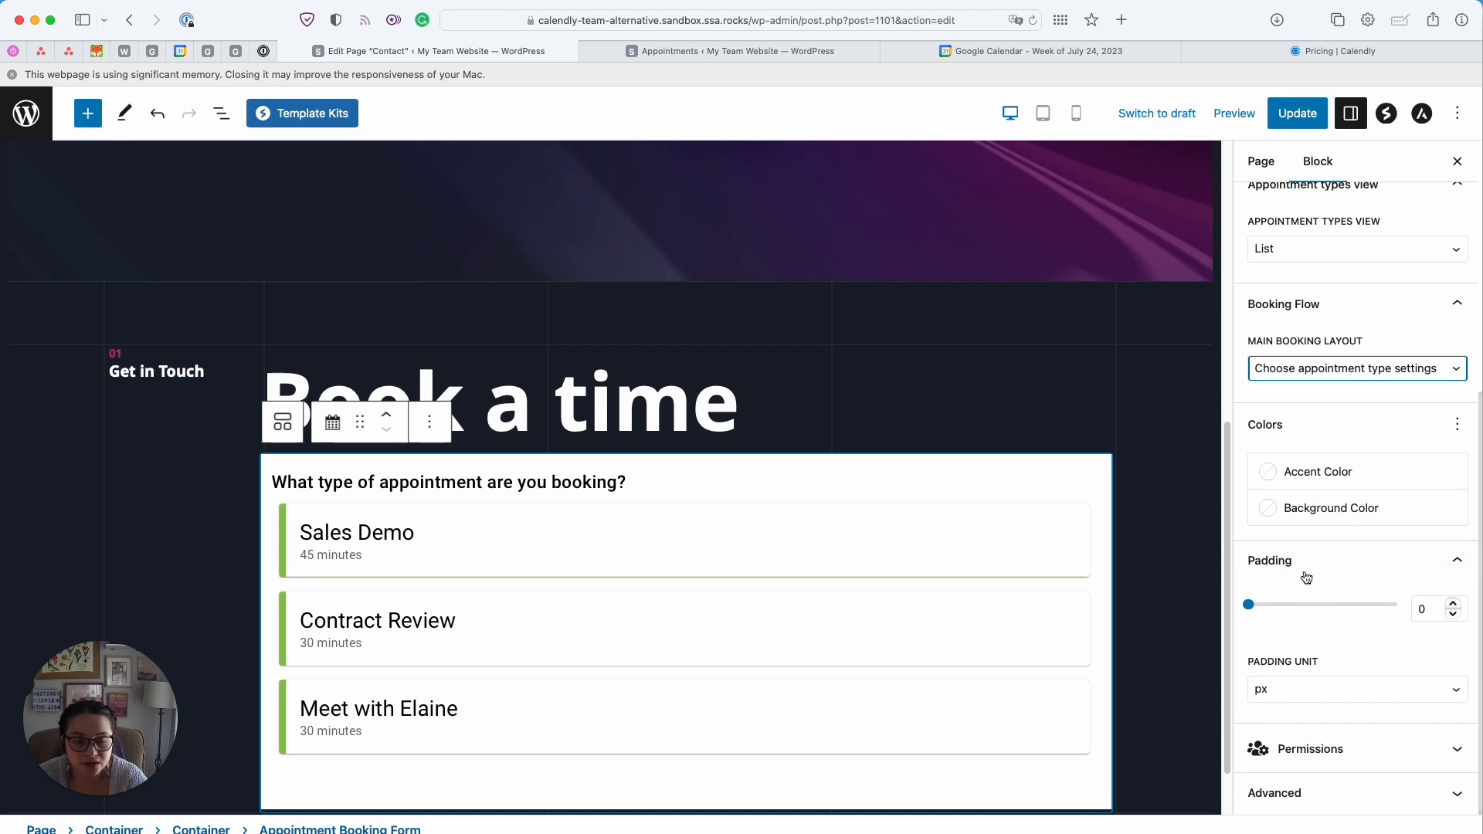
# Limit the booking form to the Sales Demo appointment type, keeping the filter by Appointment types
pyautogui.scroll(3, 1317, 529)
pyautogui.scroll(5, 1319, 525)
pyautogui.scroll(1, 1333, 398)
pyautogui.click(1342, 362)
pyautogui.click(1353, 332)
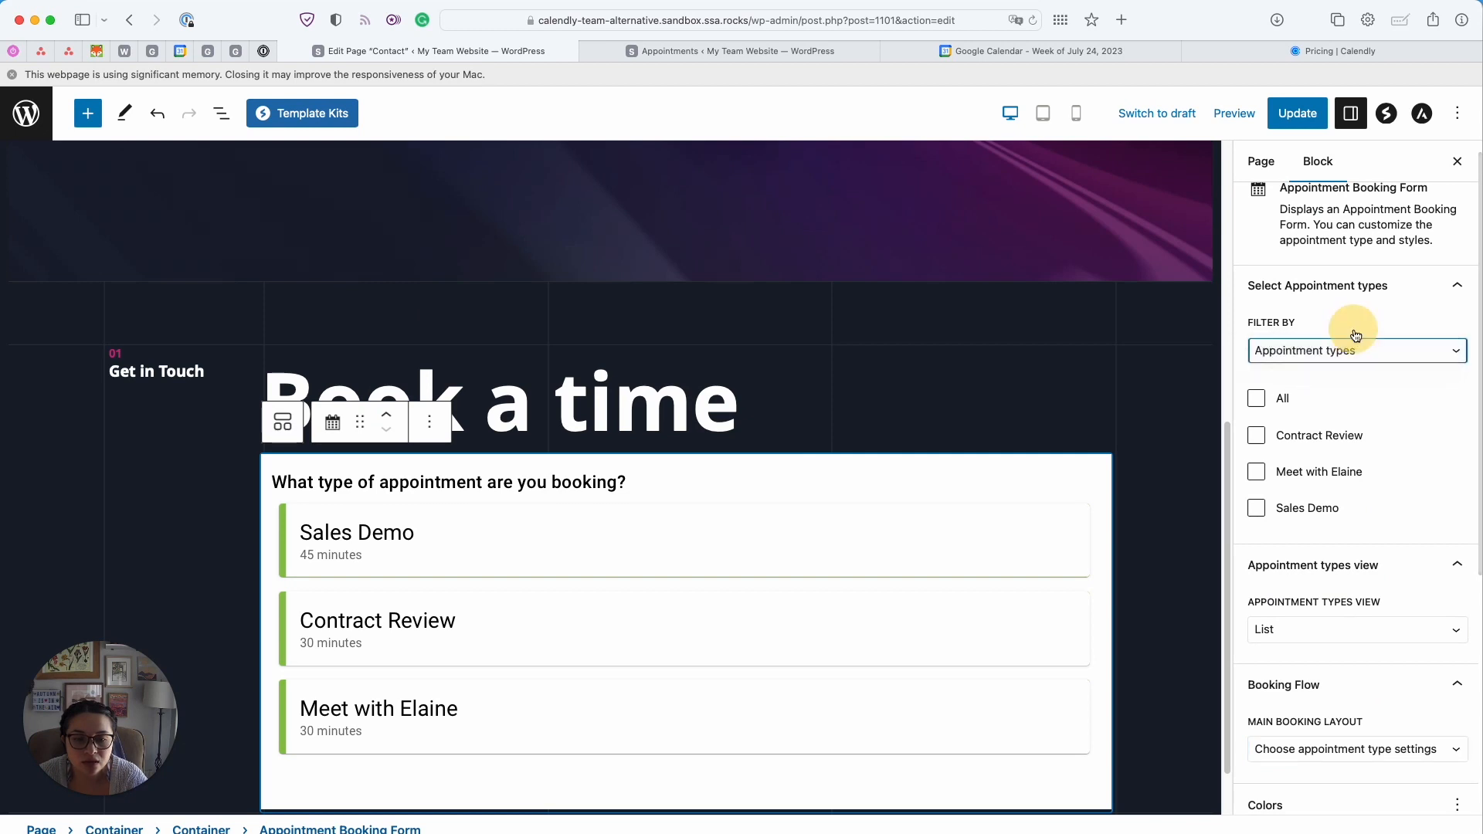
pyautogui.click(1257, 509)
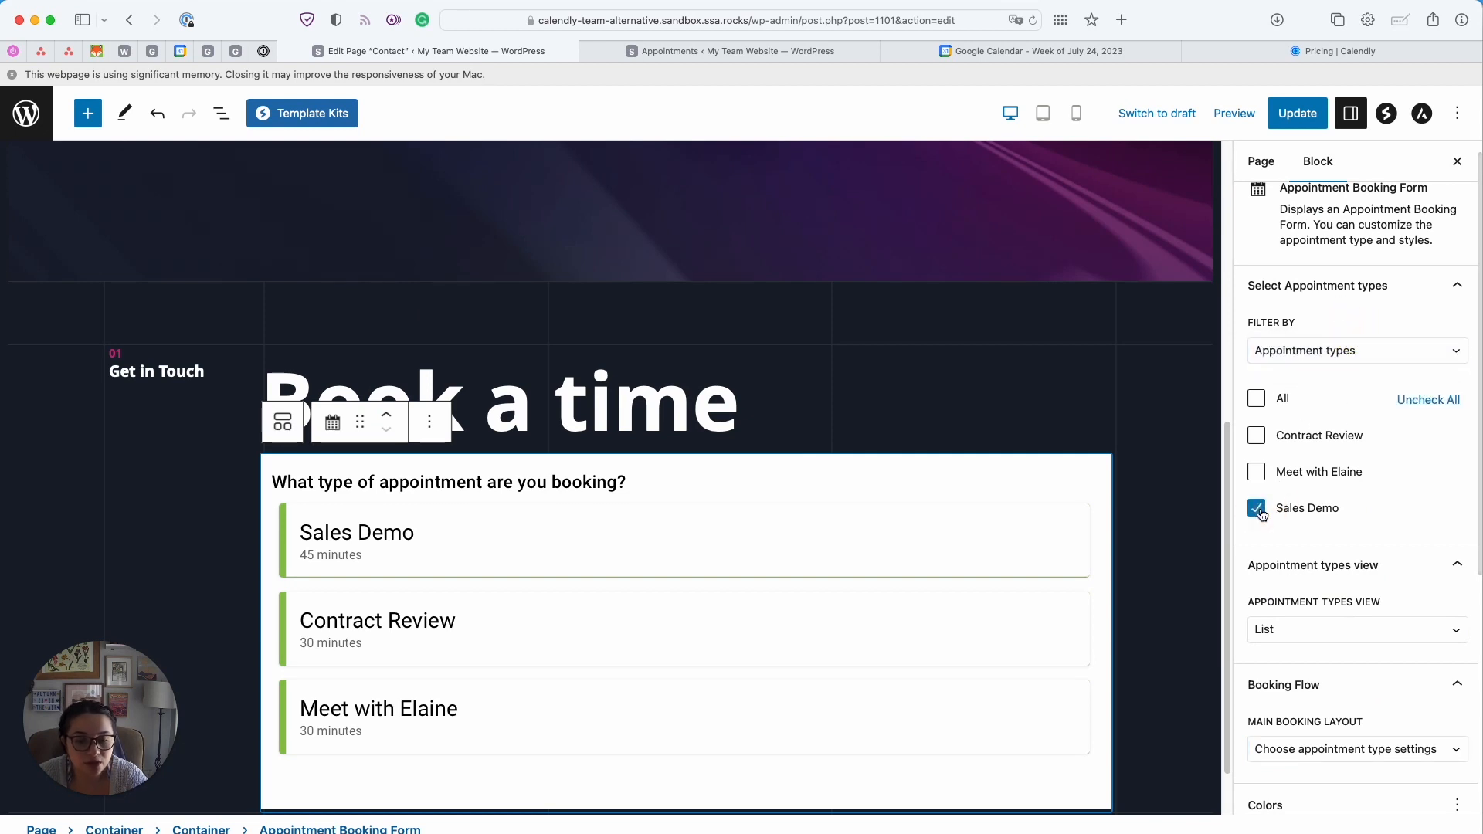
# Collapse the Appointment types view and Booking Flow settings, and review the form's color and padding options
pyautogui.scroll(-5, 1325, 502)
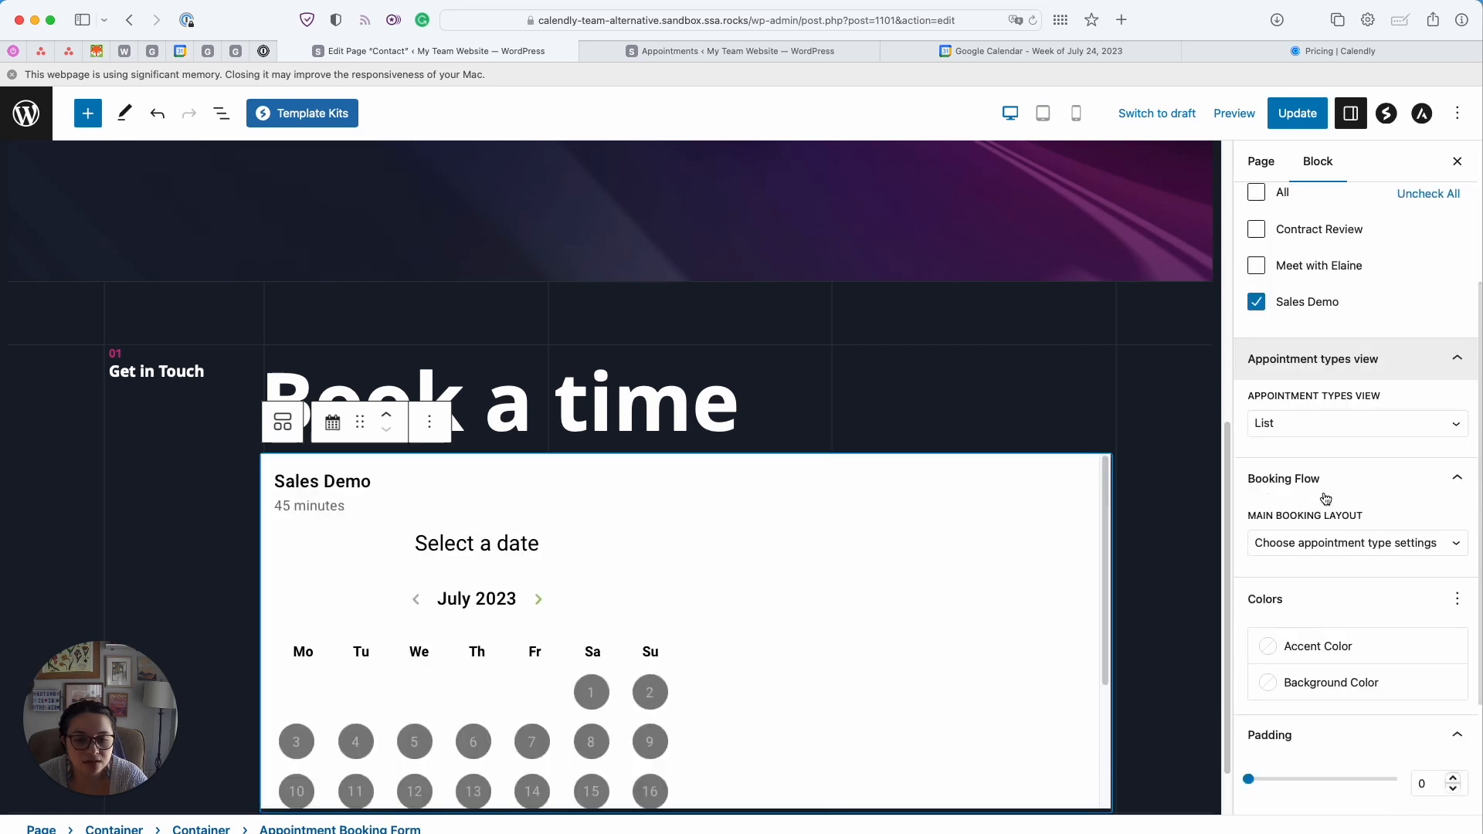
pyautogui.click(1354, 375)
pyautogui.scroll(-1, 1373, 375)
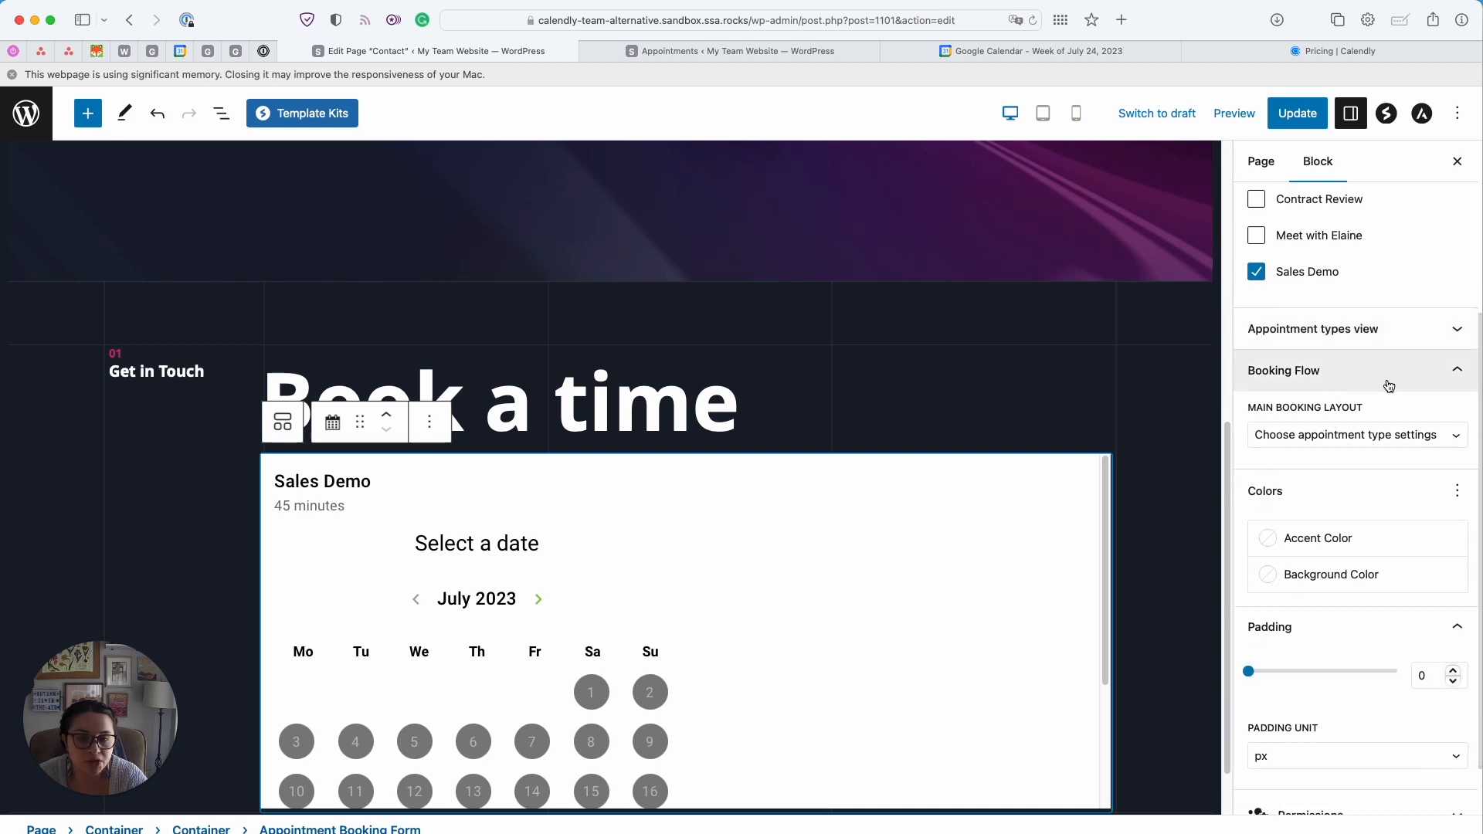
pyautogui.click(1388, 385)
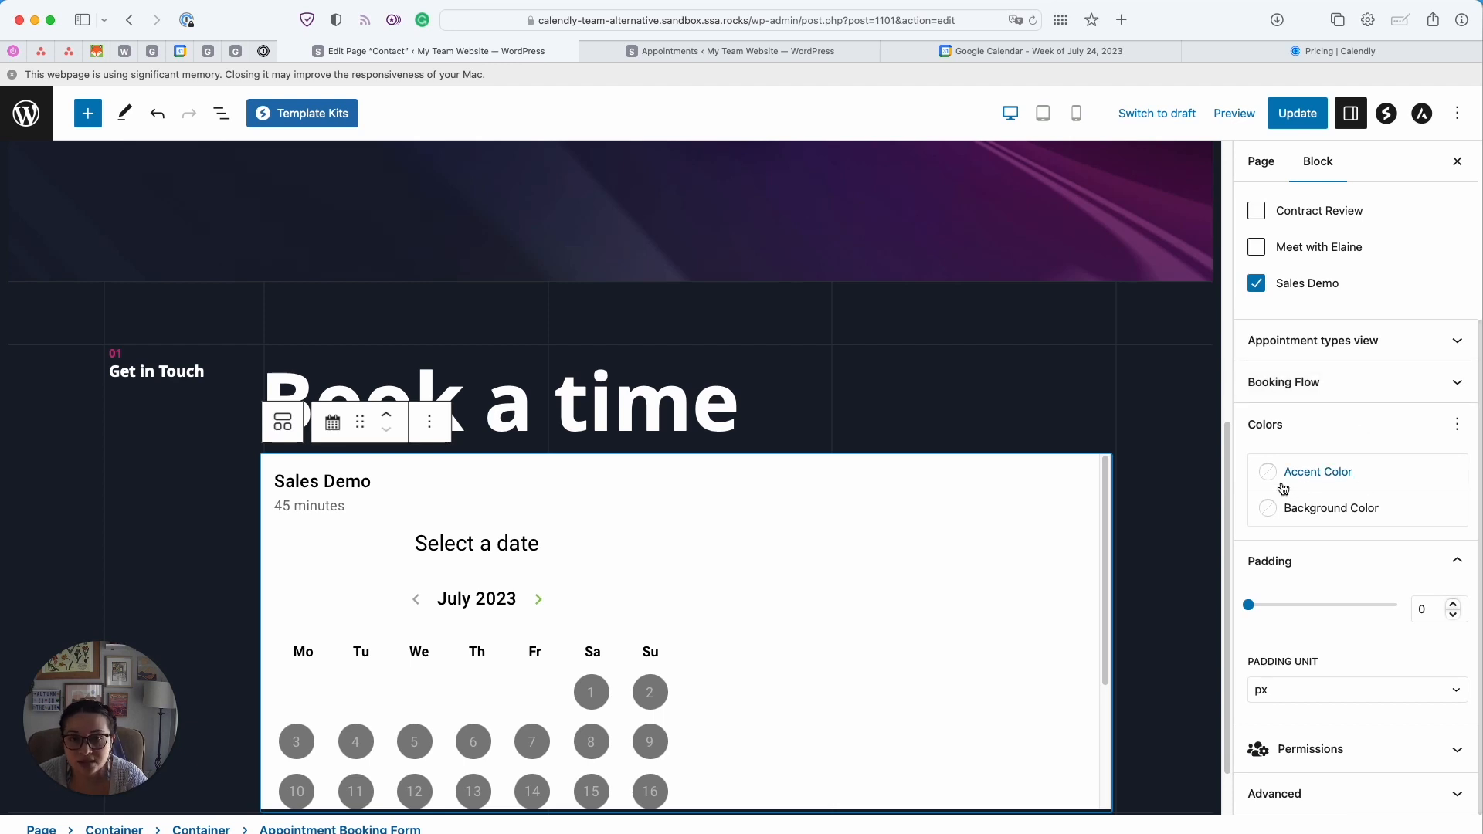
pyautogui.scroll(5, 1018, 514)
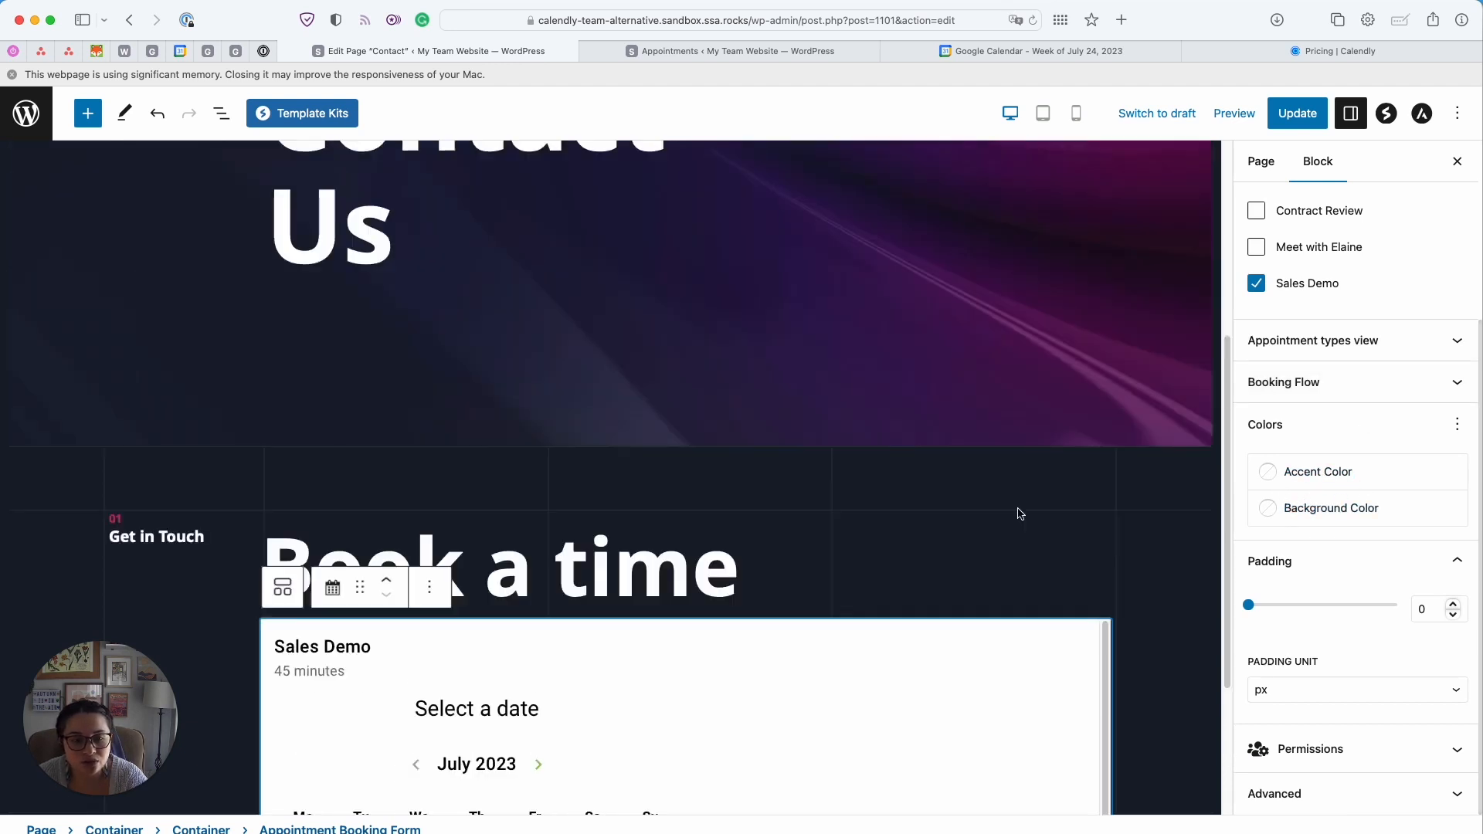
# Give the booking form a magenta accent color and a dark background color matching the page, and update the Contact page
pyautogui.scroll(-10, 1018, 514)
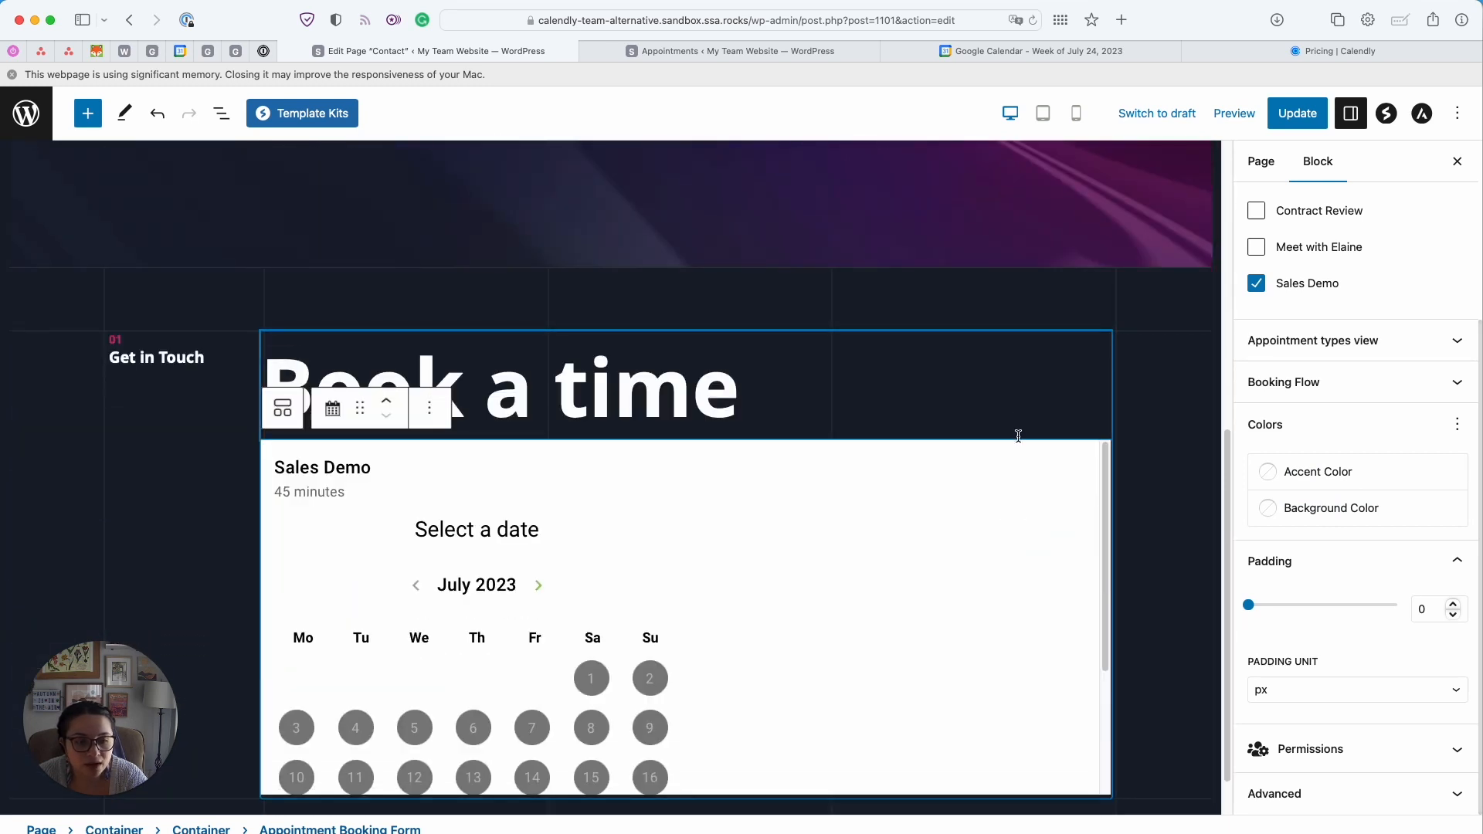
pyautogui.scroll(5, 1016, 438)
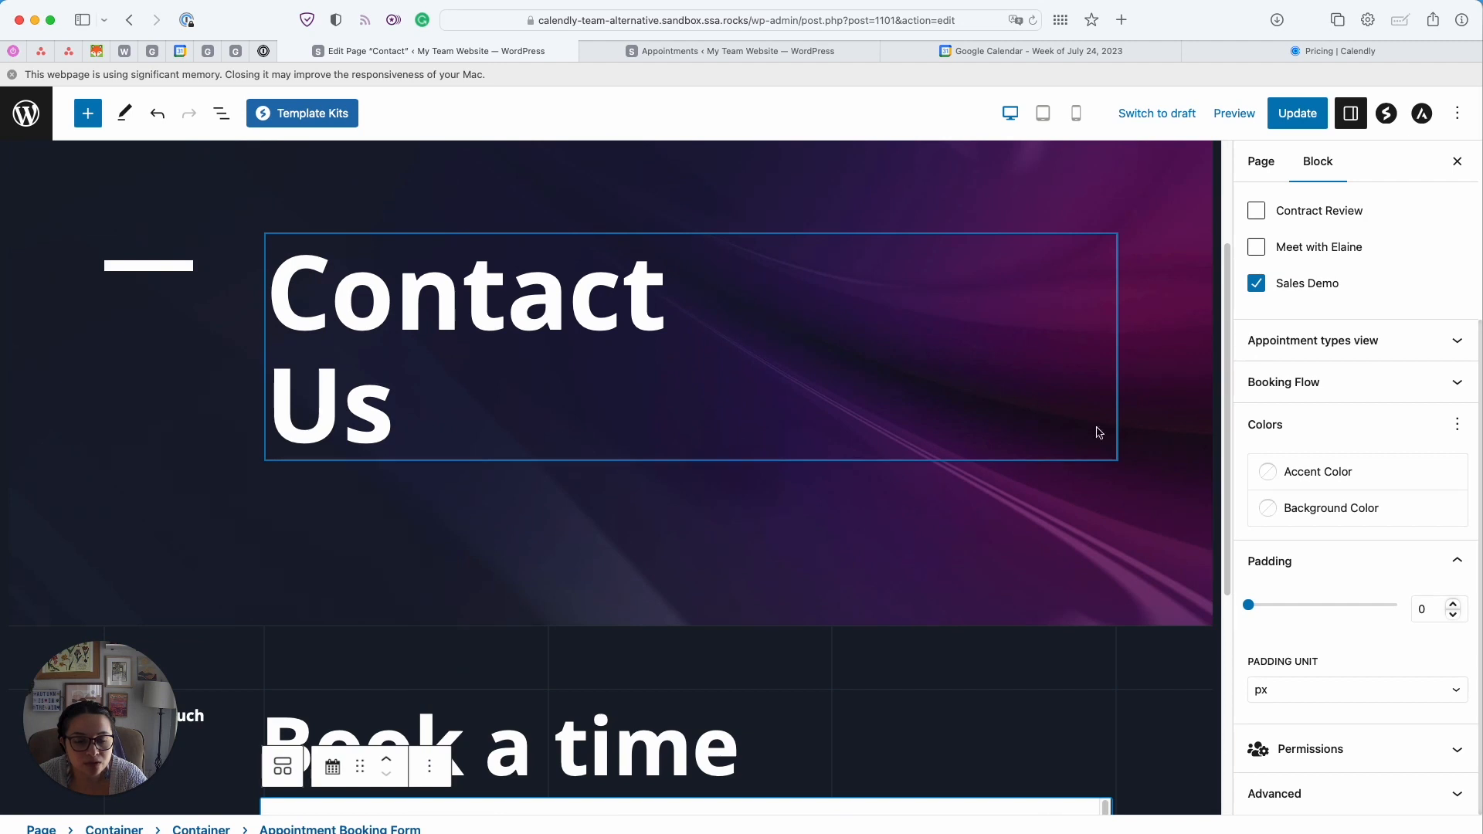
pyautogui.scroll(-6, 1083, 343)
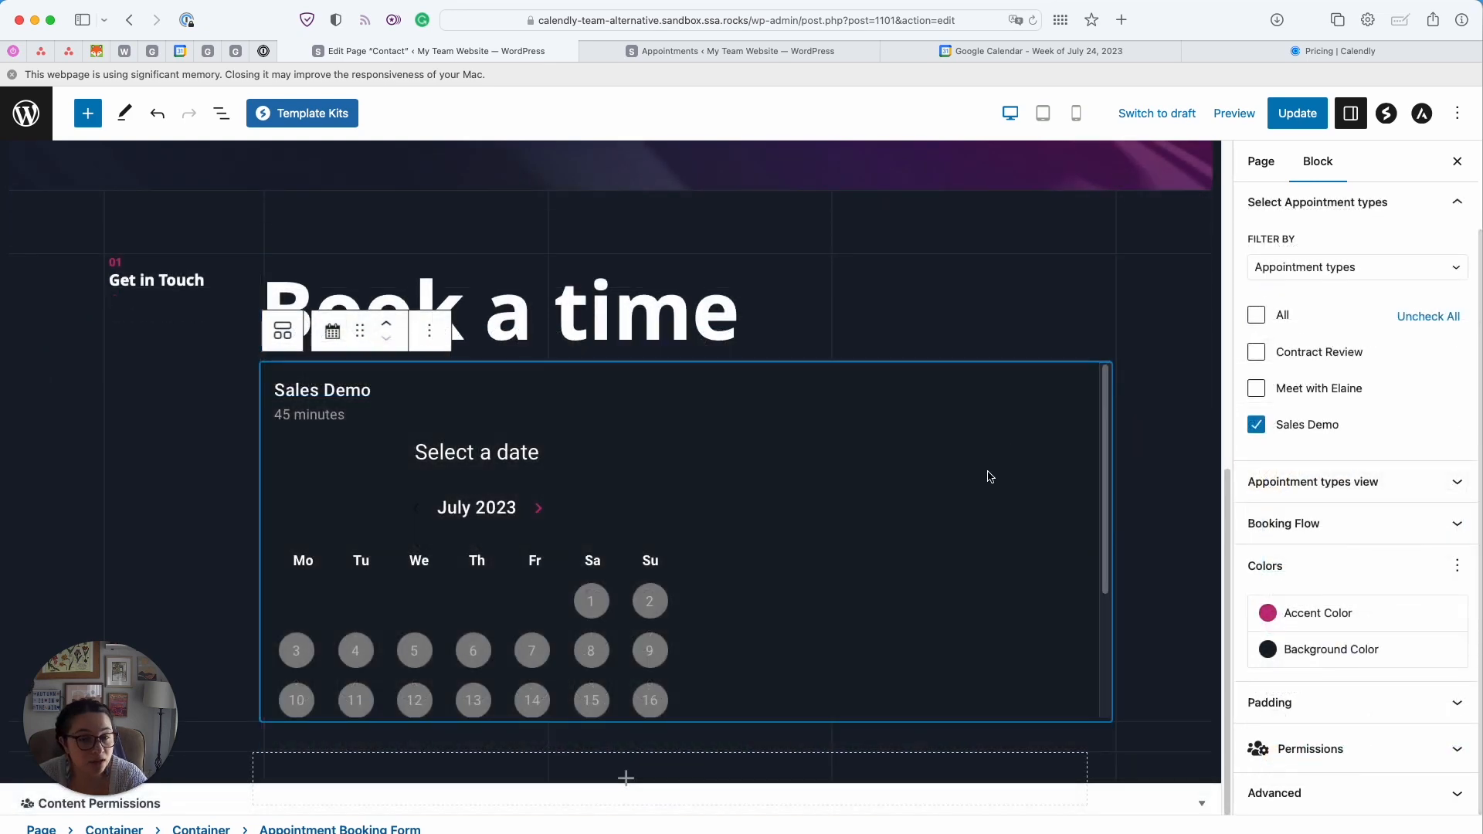
pyautogui.click(1297, 114)
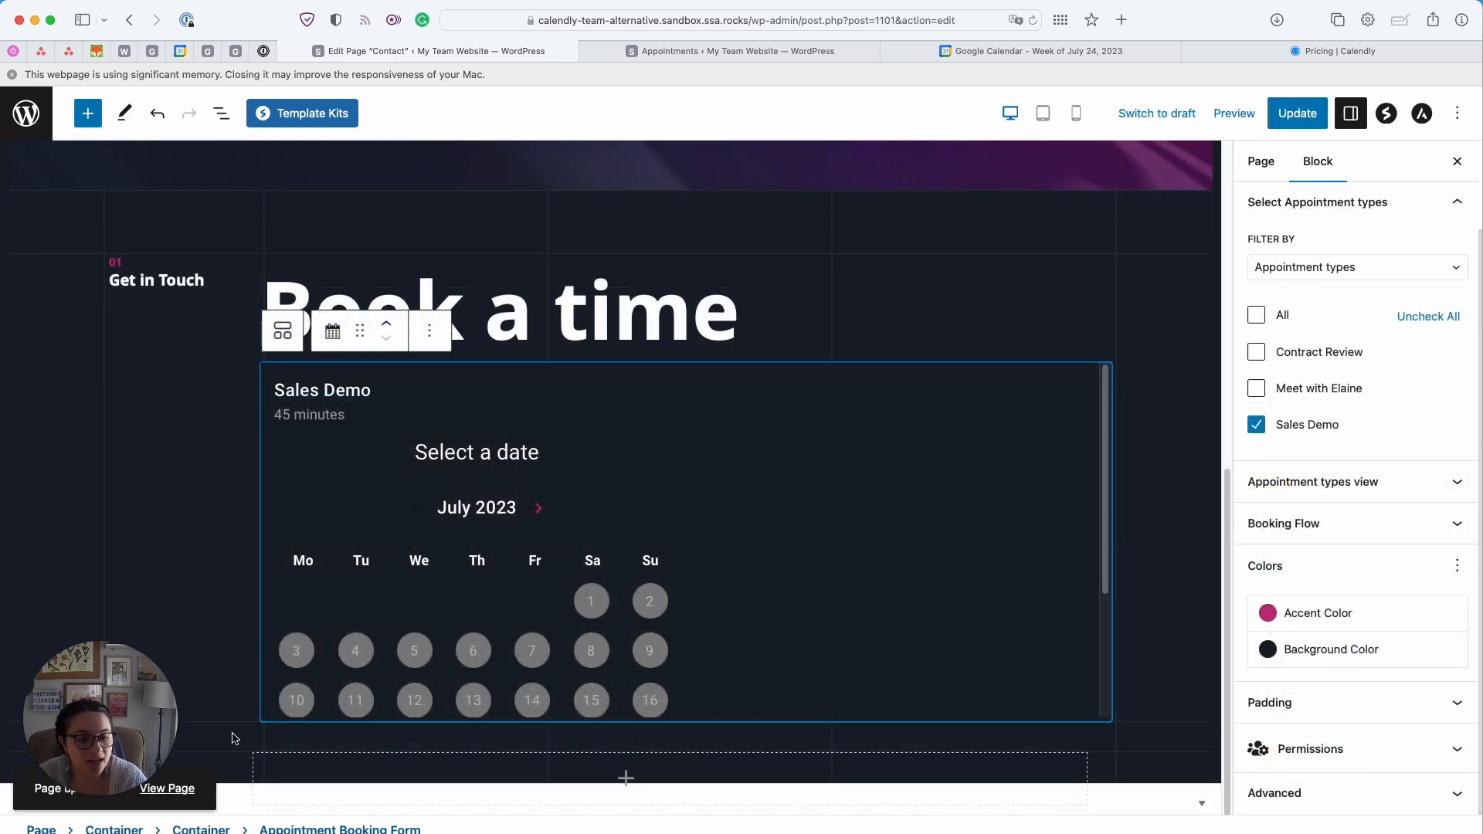
# View the published Contact page and advance its Sales Demo booking calendar to August 2023
pyautogui.click(191, 789)
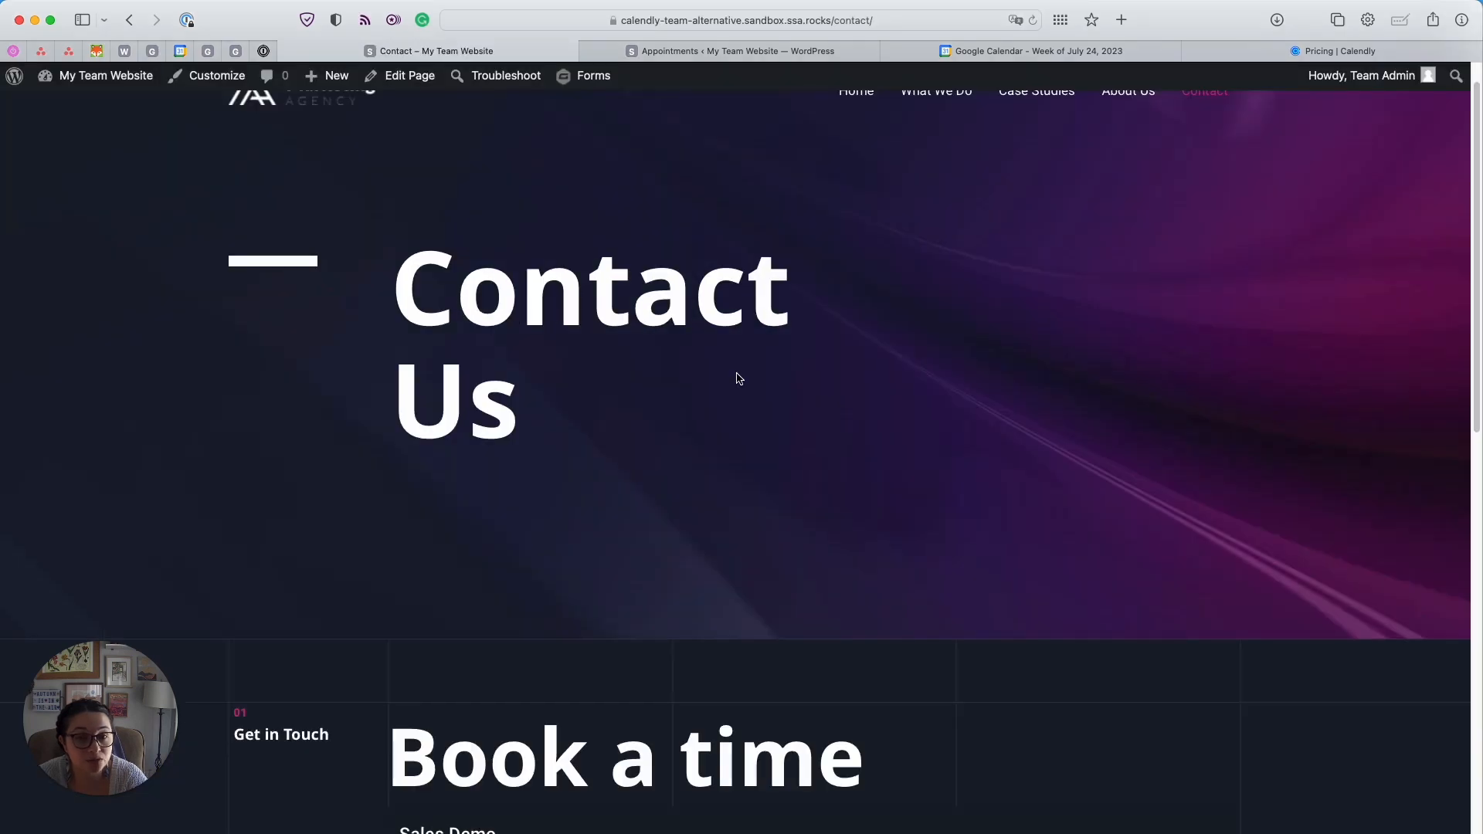
pyautogui.scroll(-10, 738, 378)
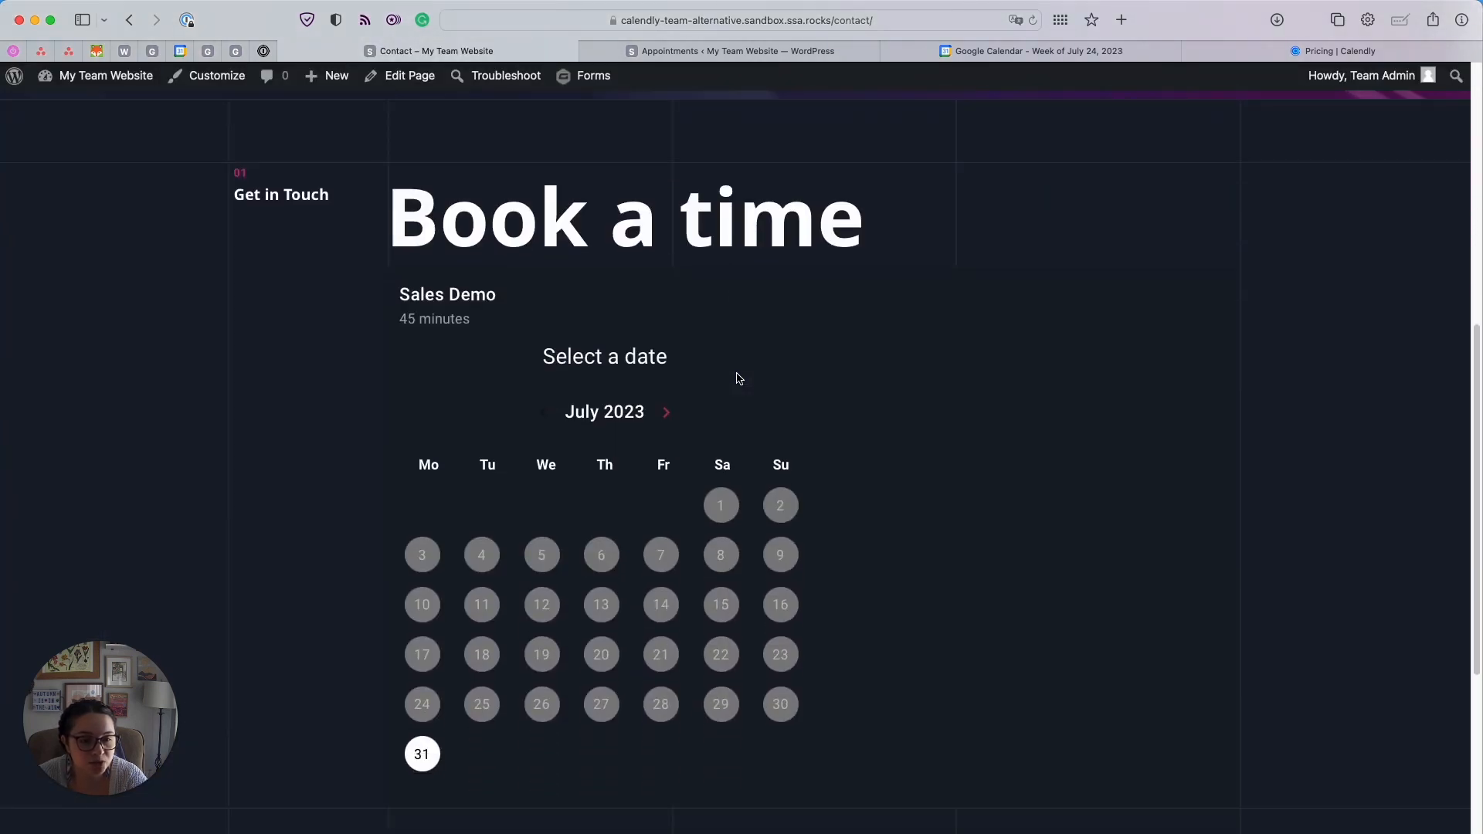
pyautogui.scroll(-1, 738, 378)
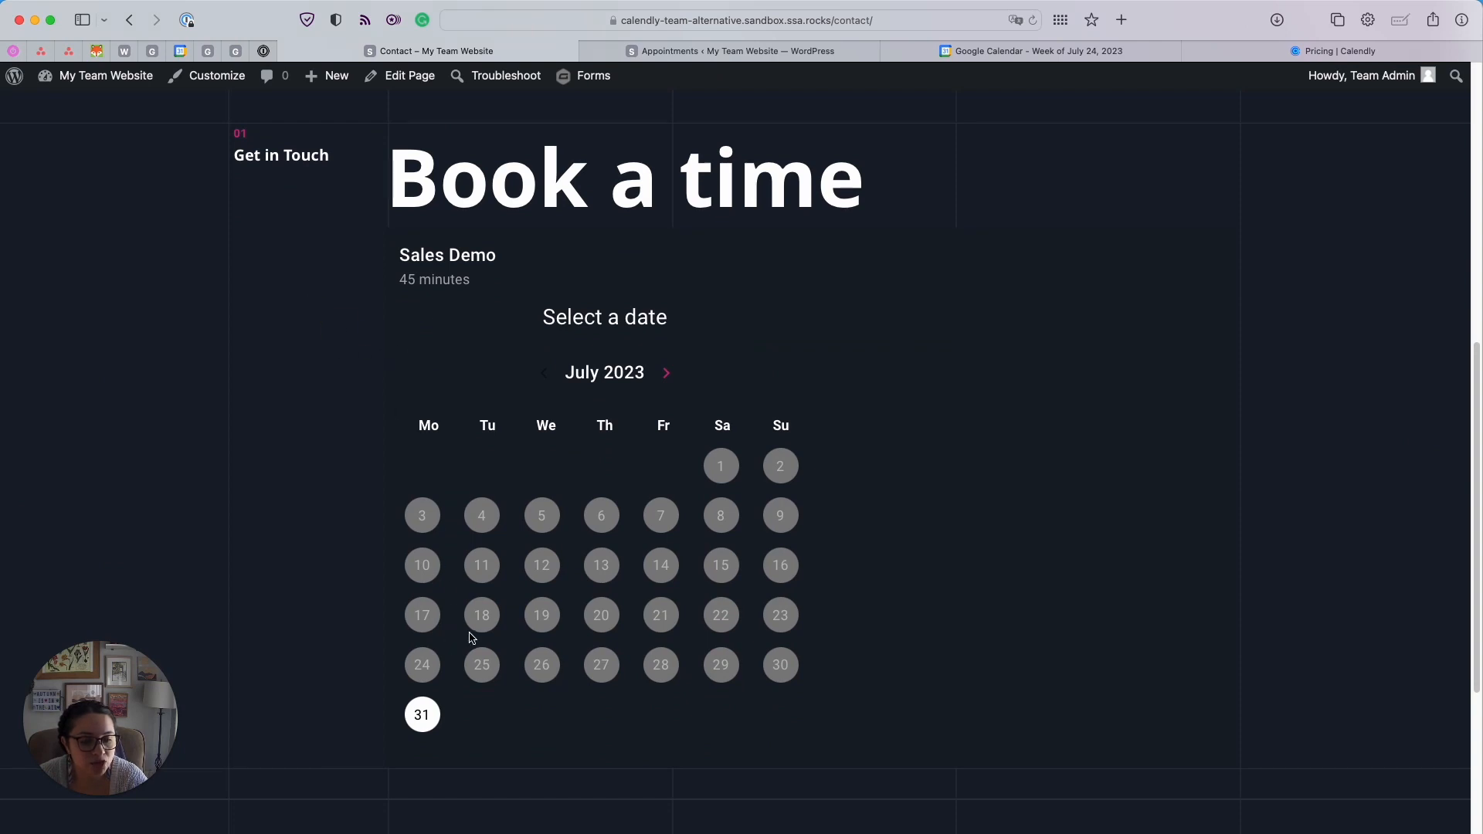
pyautogui.click(666, 374)
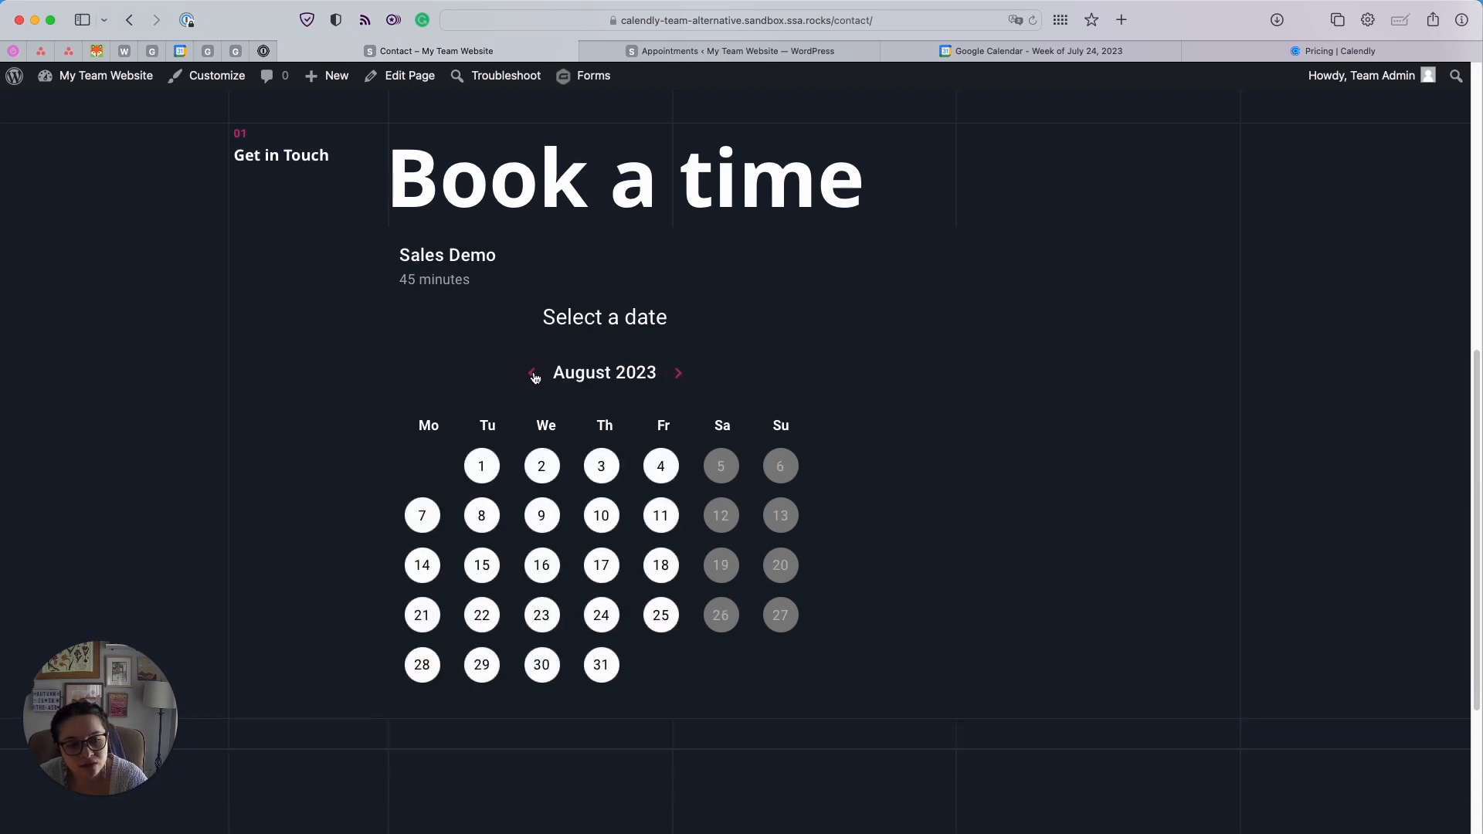
pyautogui.scroll(10, 540, 376)
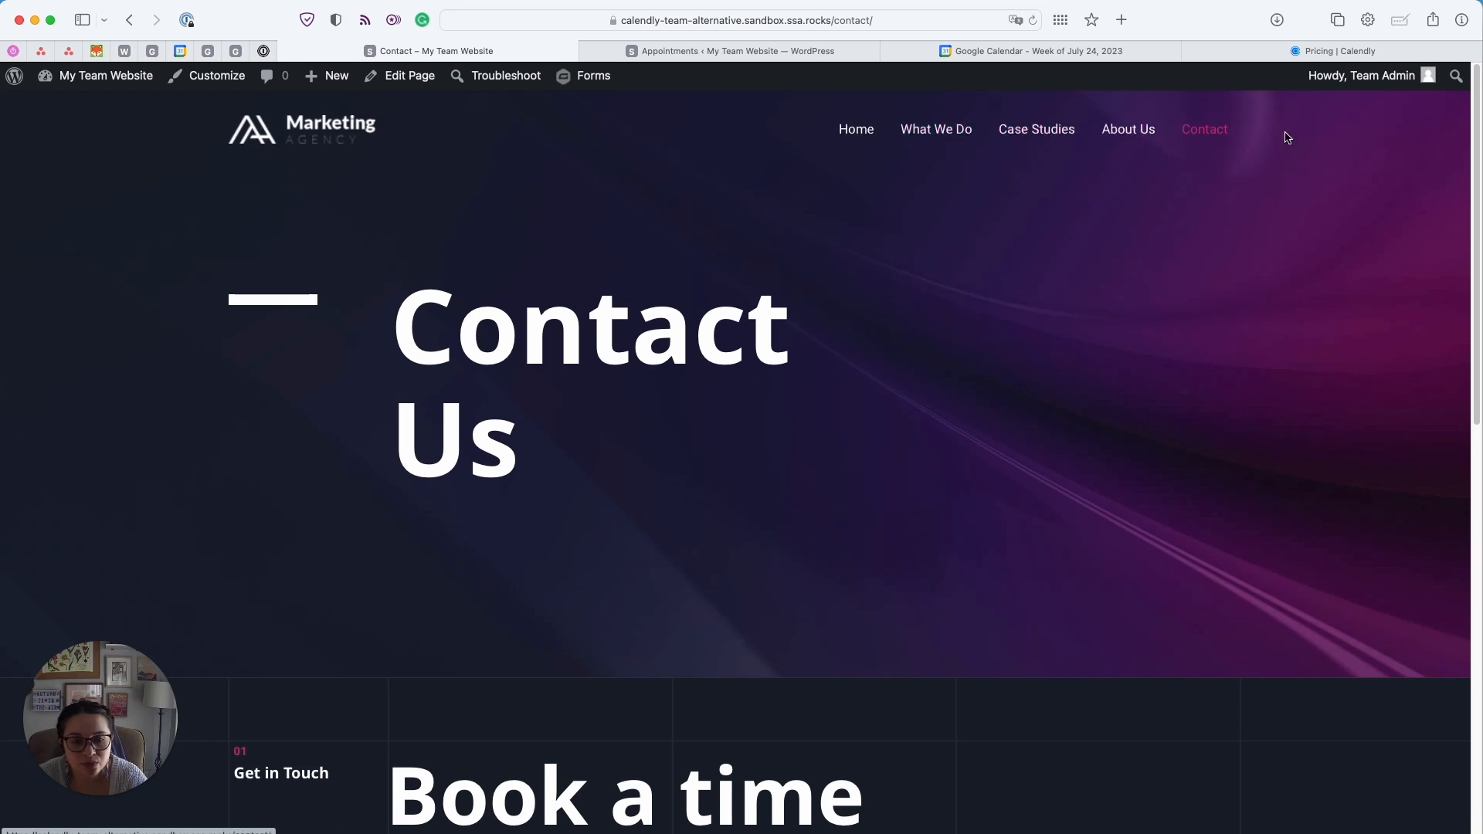
pyautogui.scroll(-1, 1048, 206)
pyautogui.scroll(-10, 1048, 206)
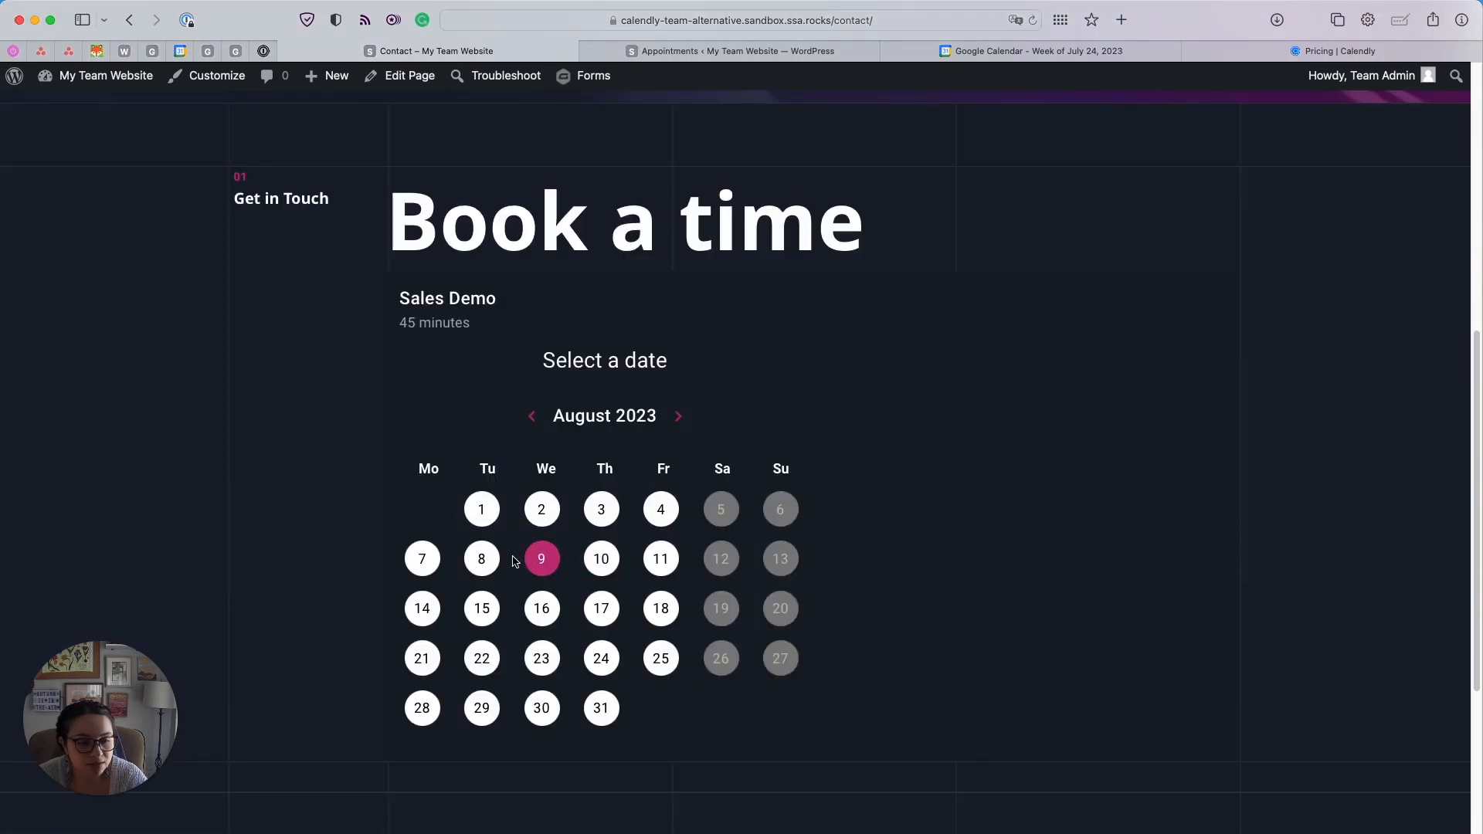
# Book the Sales Demo for August 17, 2023 at 10:30 AM, filling in the customer's name and e-mail
pyautogui.click(597, 618)
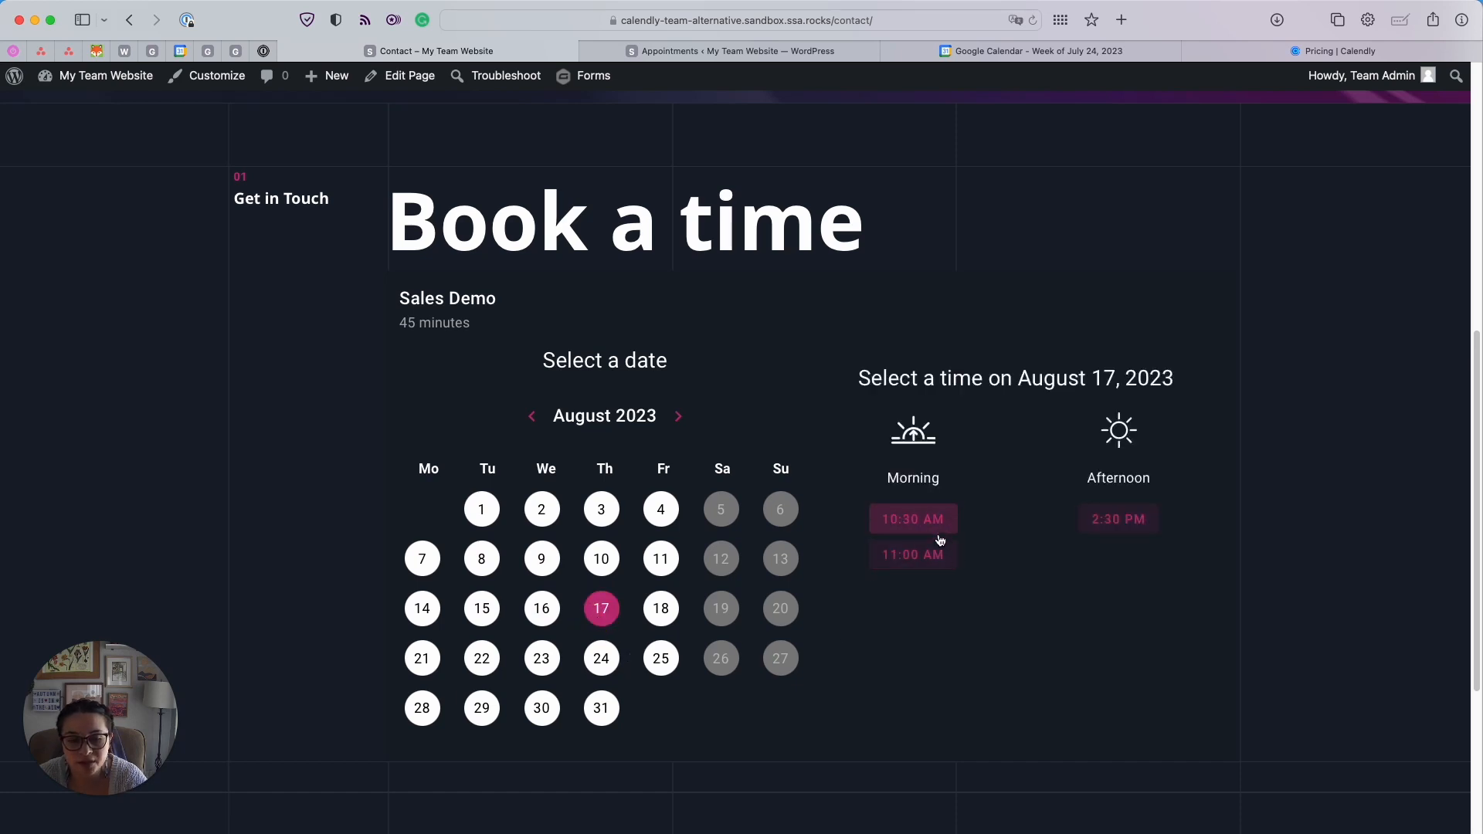
pyautogui.click(940, 527)
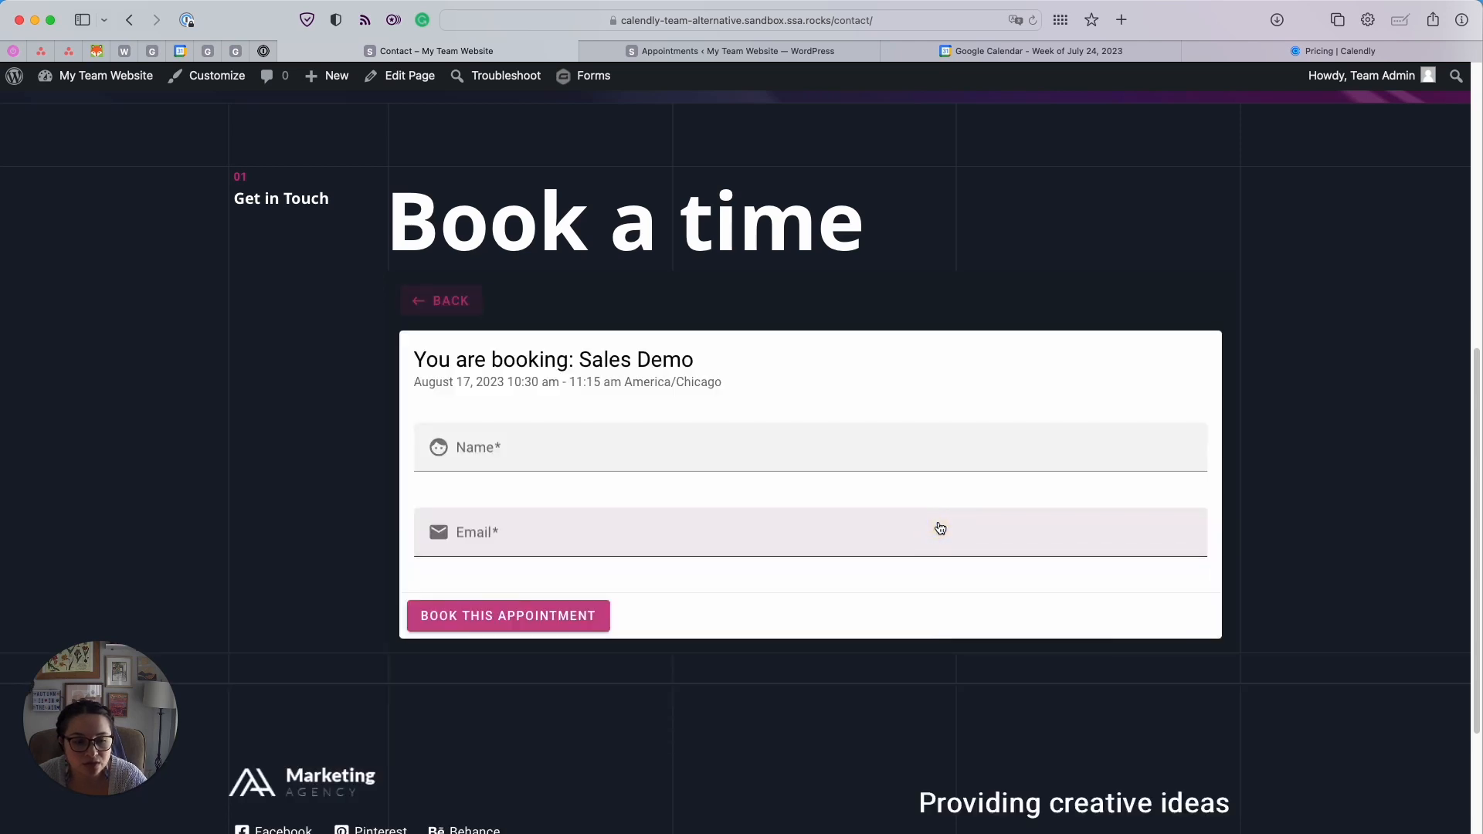
pyautogui.click(726, 456)
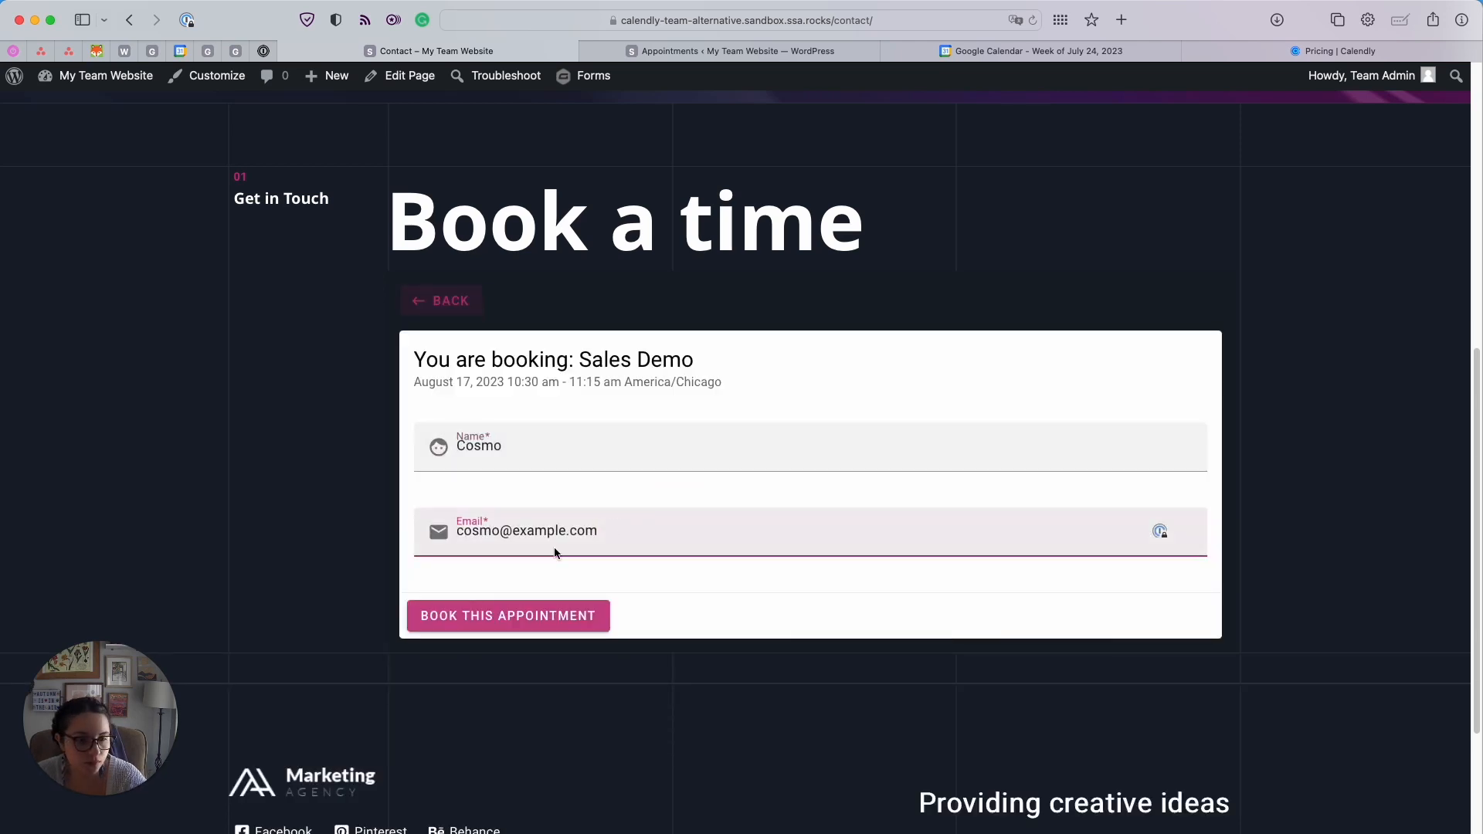
pyautogui.click(539, 615)
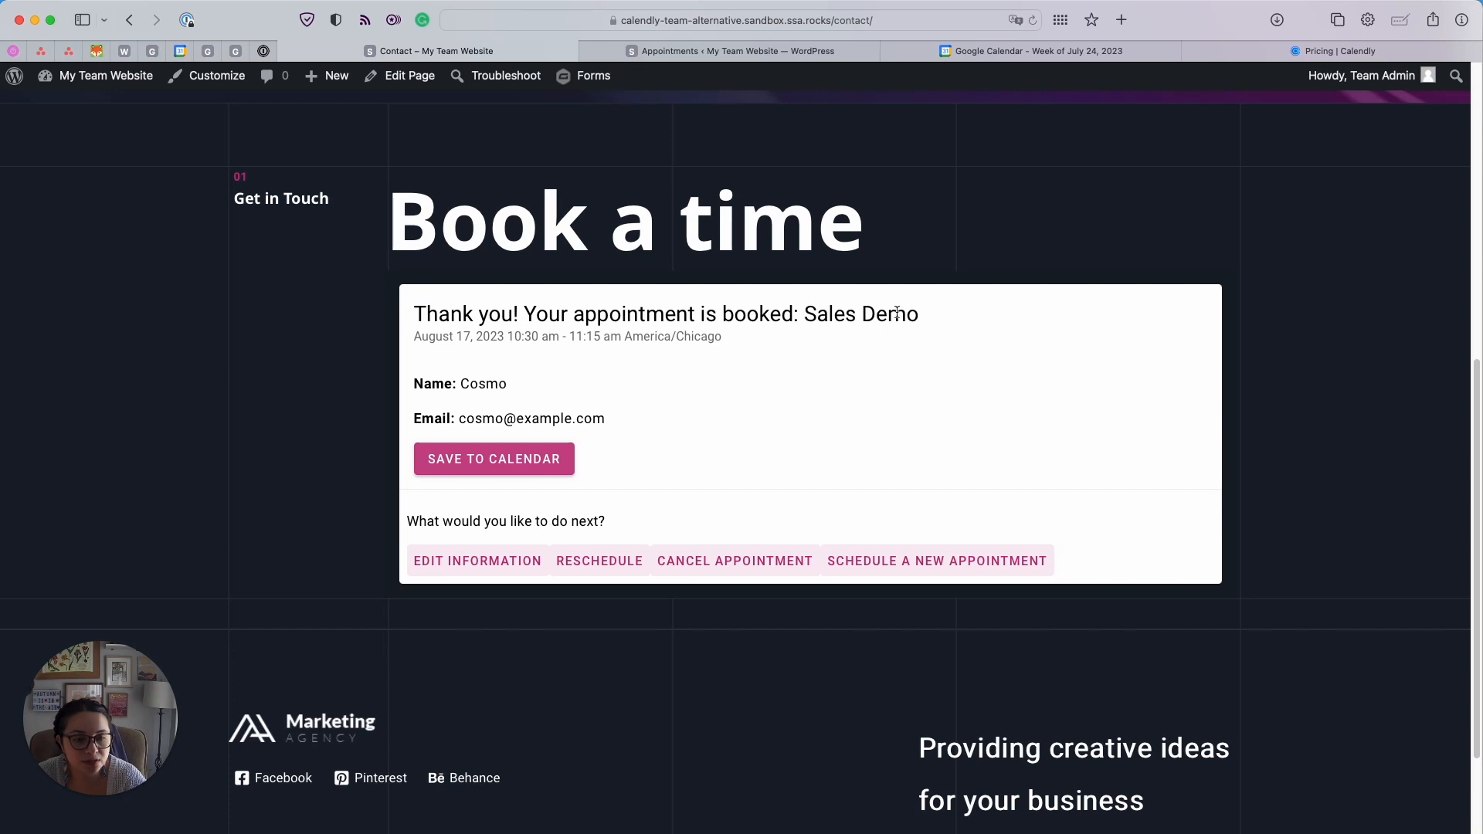
# Review the date, time zone and customer details on the booking confirmation
pyautogui.moveTo(464, 337); pyautogui.dragTo(638, 340)
pyautogui.scroll(-1, 644, 343)
pyautogui.click(625, 392)
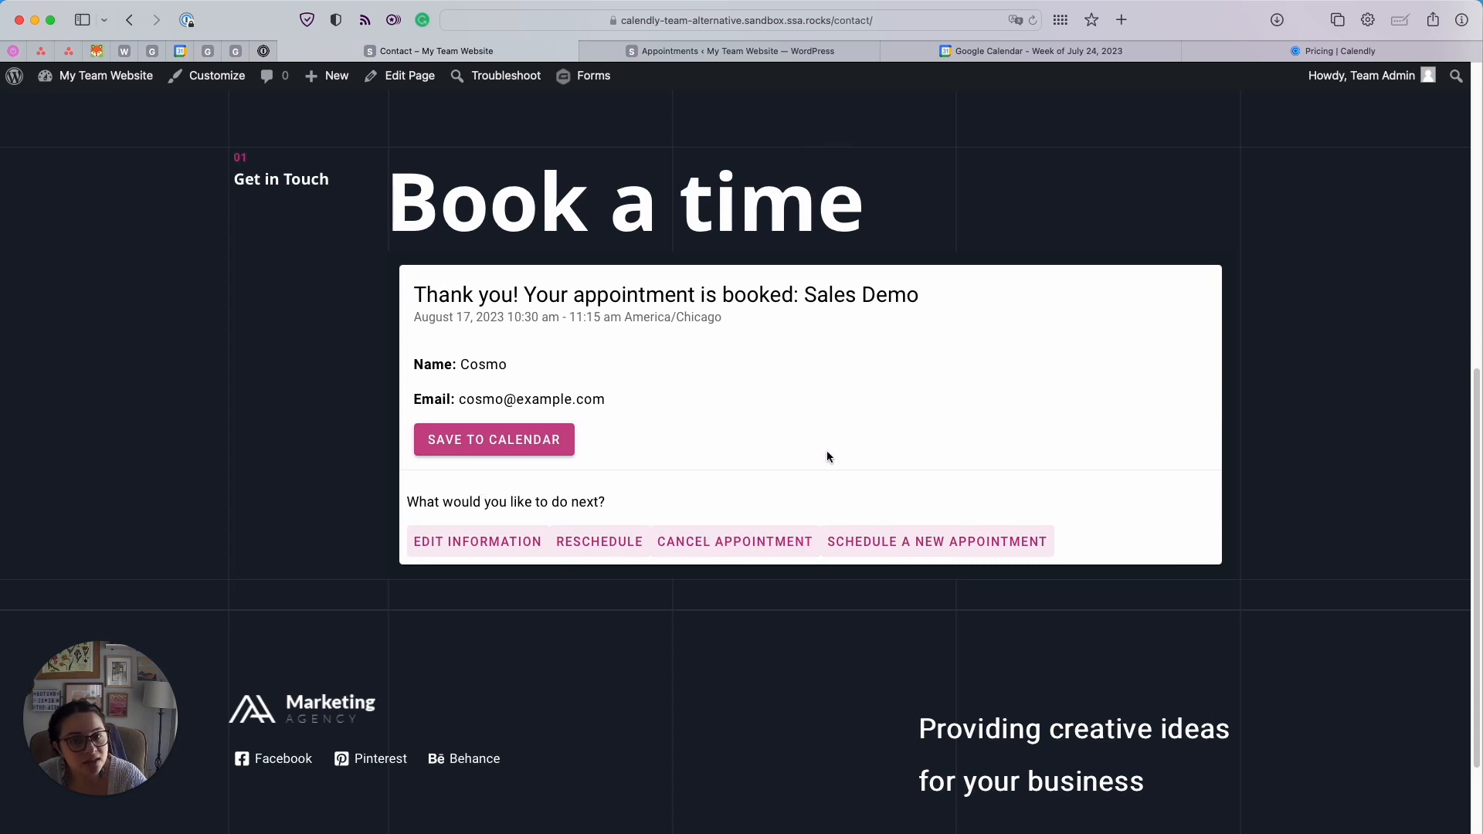
# Switch to Google Calendar, go to the week of August 14, 2023, and check the Sales Demo event's details and guests
pyautogui.click(1011, 52)
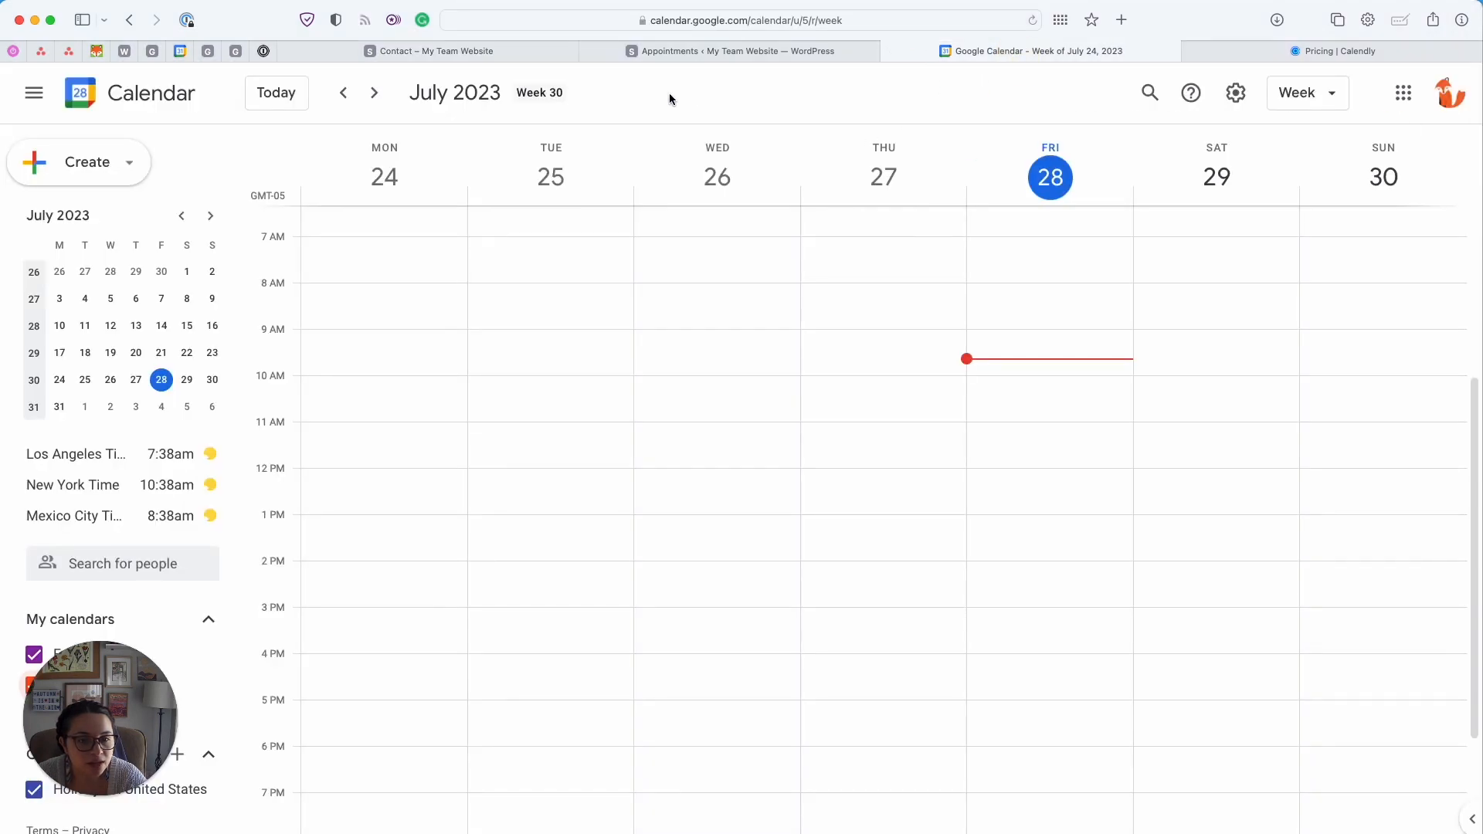
pyautogui.click(374, 93)
pyautogui.click(376, 92)
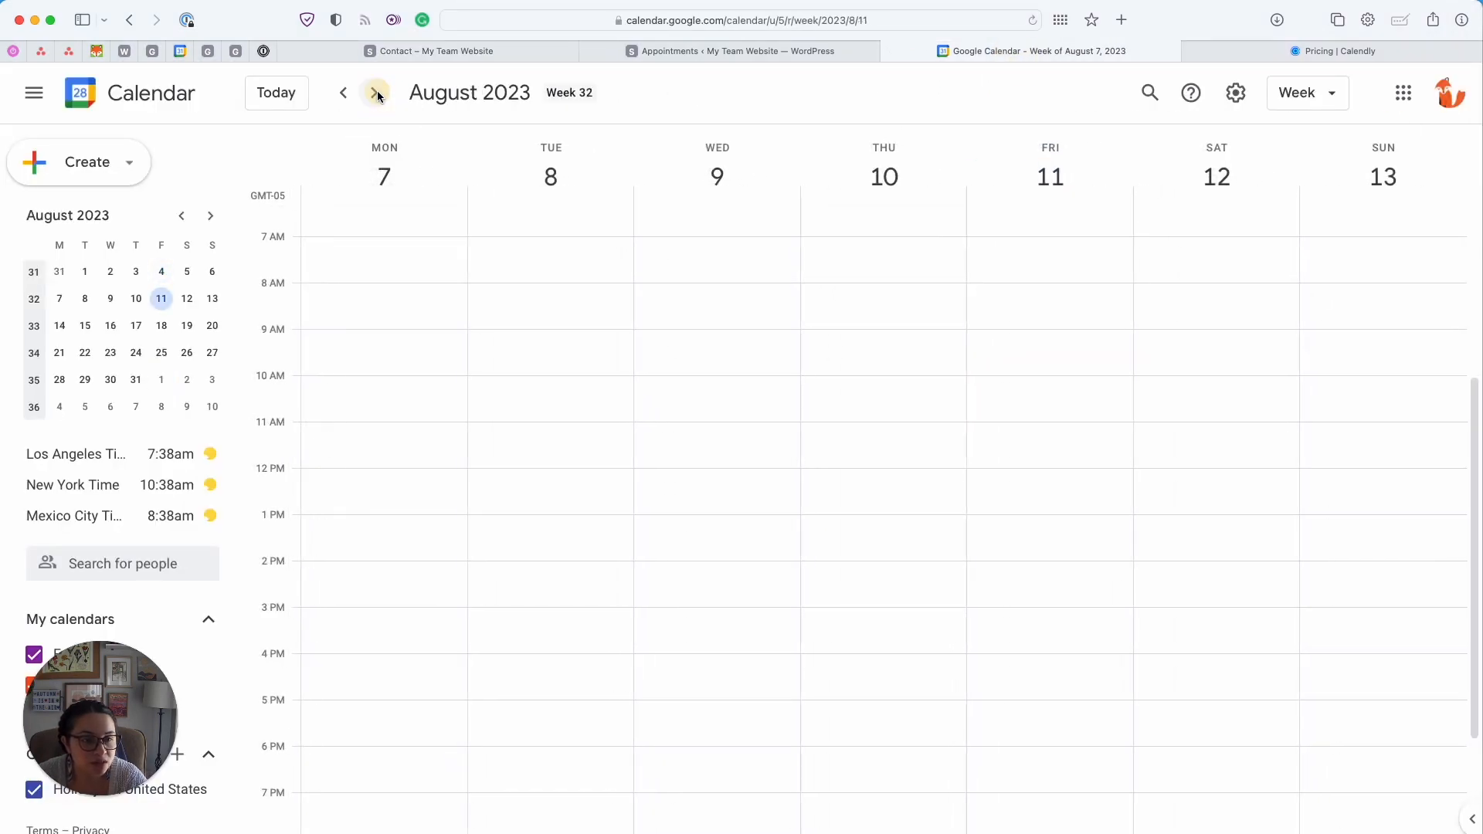
pyautogui.click(376, 92)
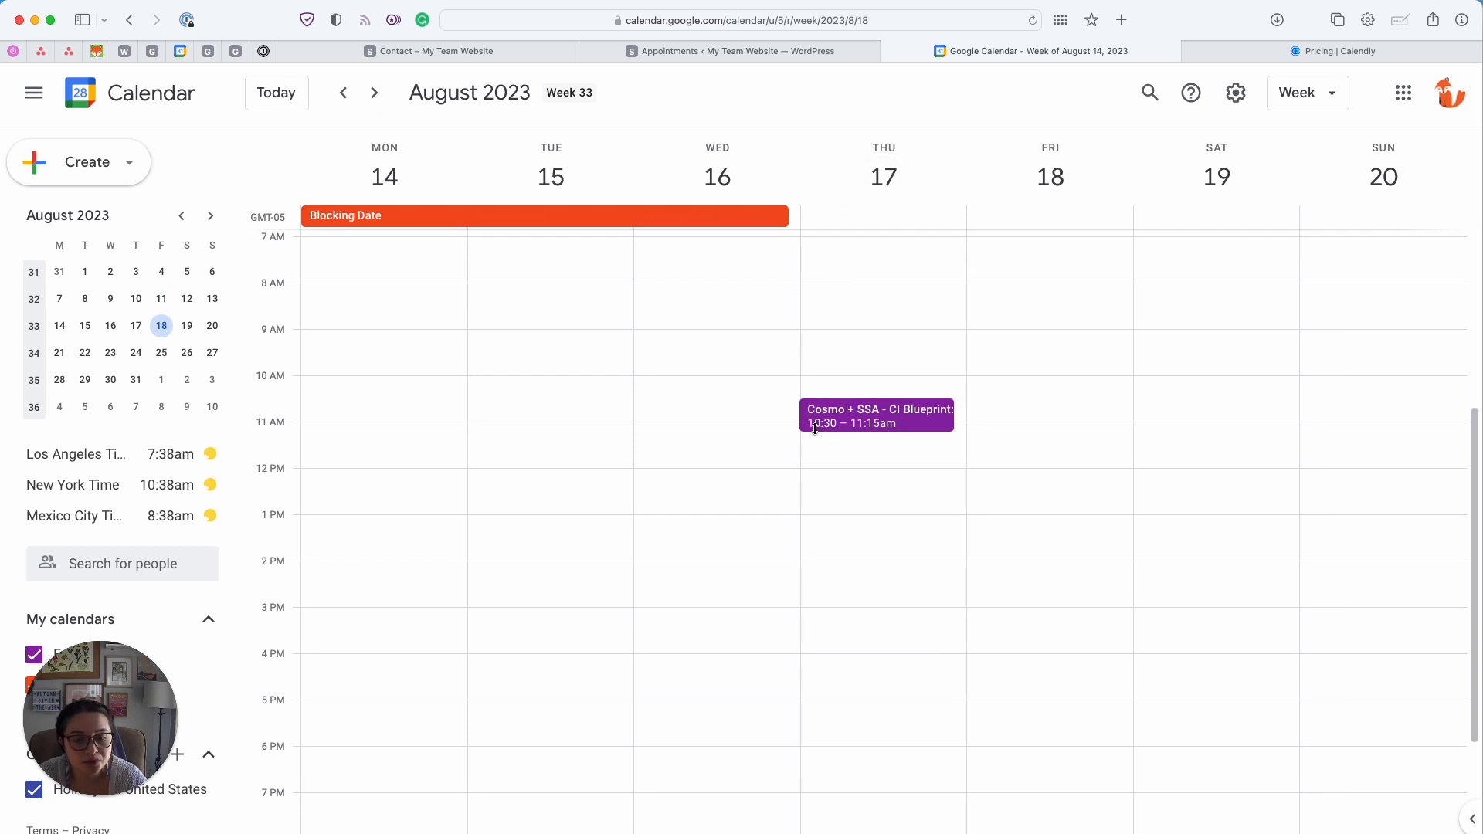
pyautogui.click(910, 427)
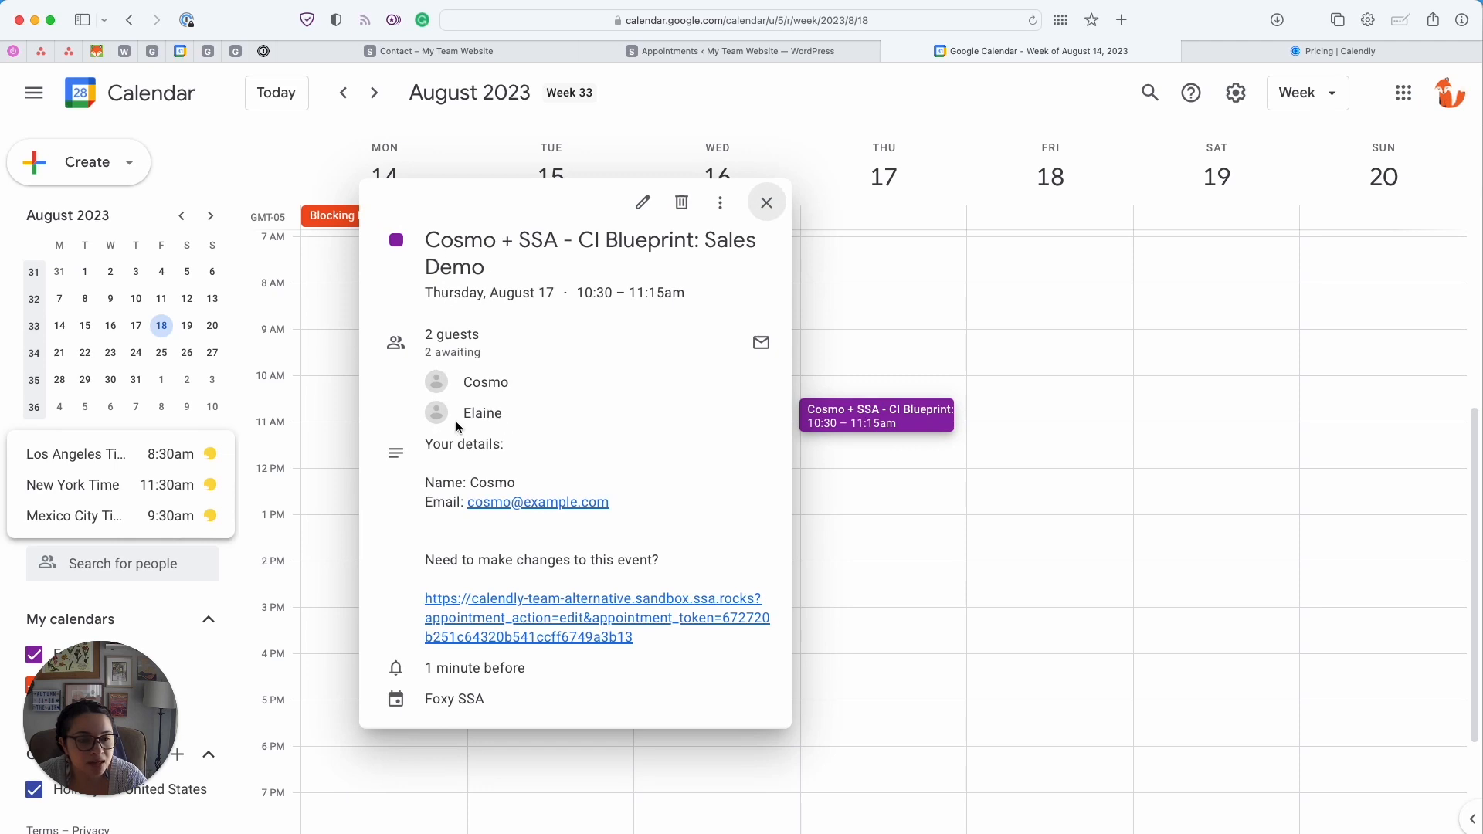
pyautogui.moveTo(468, 414); pyautogui.dragTo(521, 416)
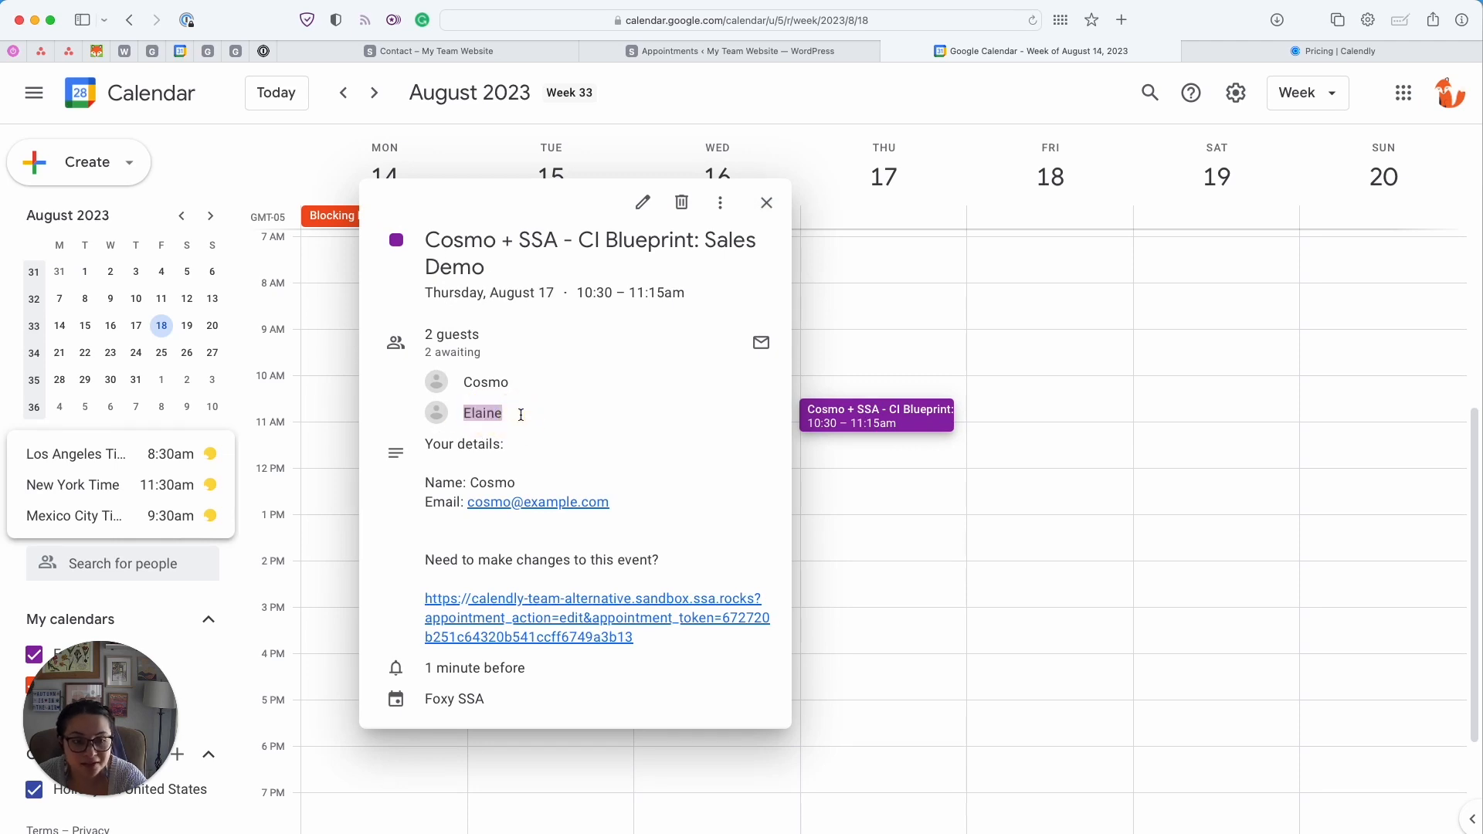
pyautogui.click(521, 415)
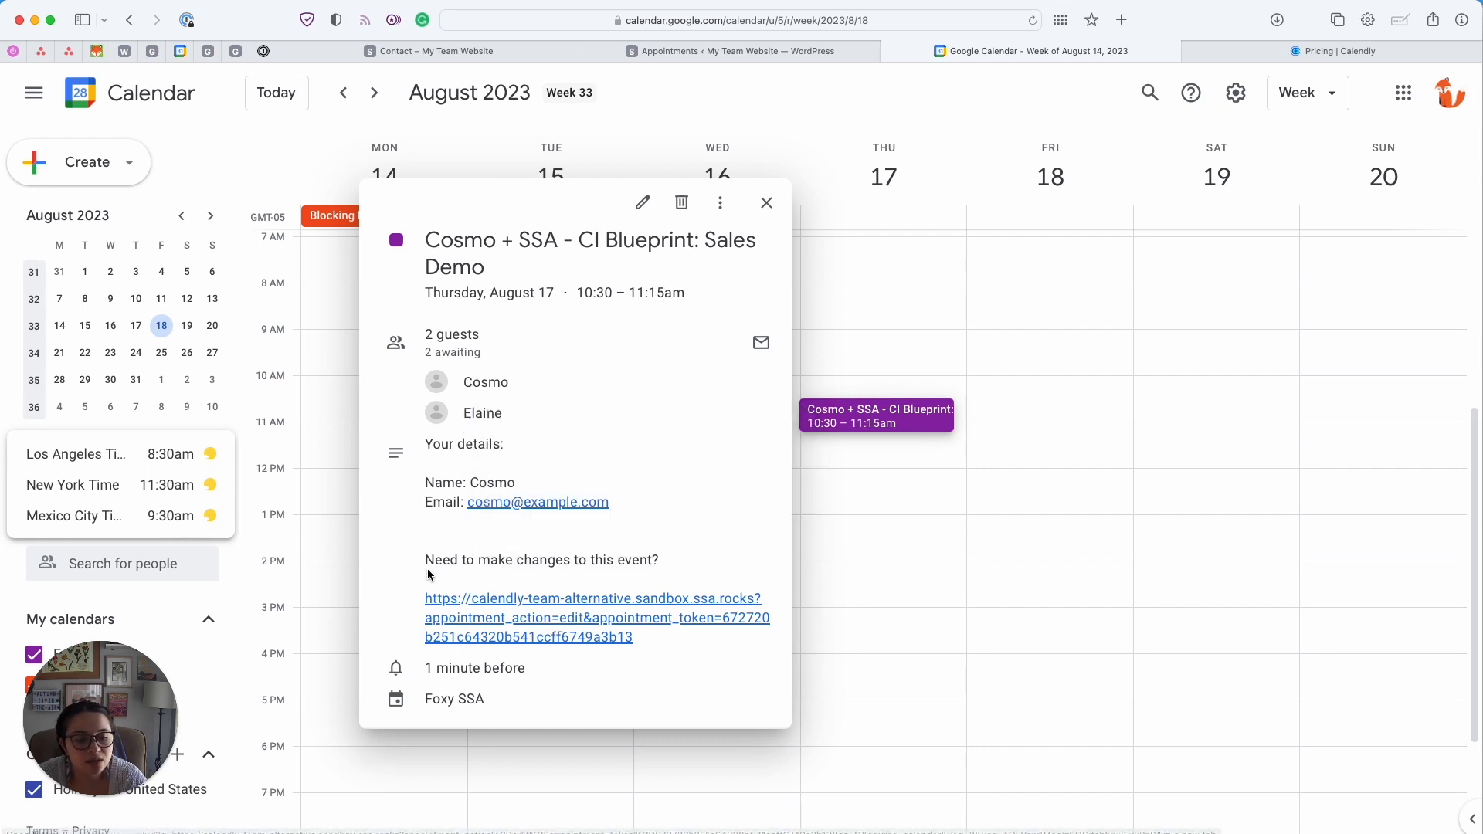
# Follow the event's change link to view the appointment's edit, reschedule and cancel options, and return to the Contact page
pyautogui.click(543, 630)
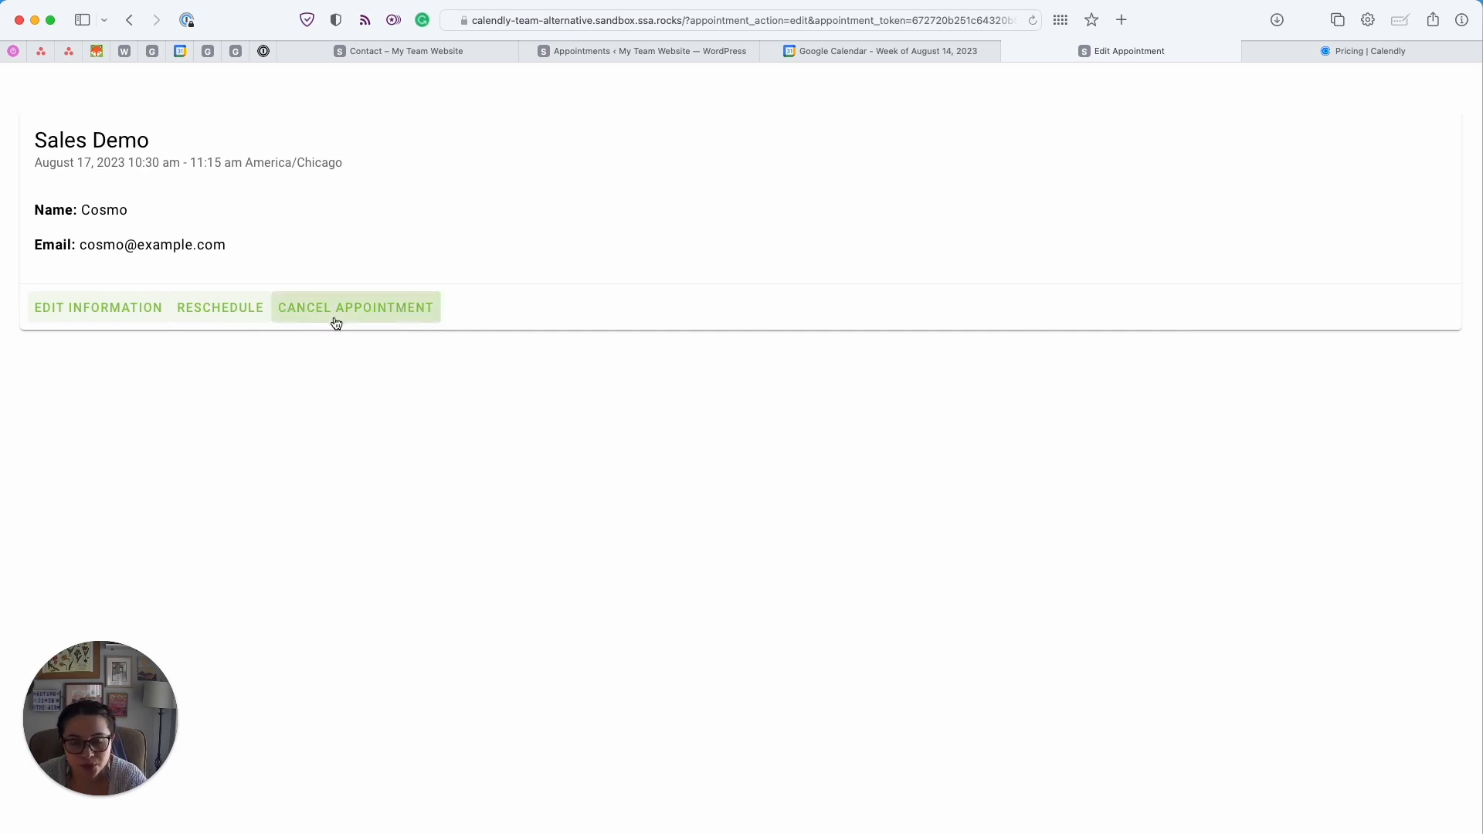
pyautogui.scroll(5, 884, 530)
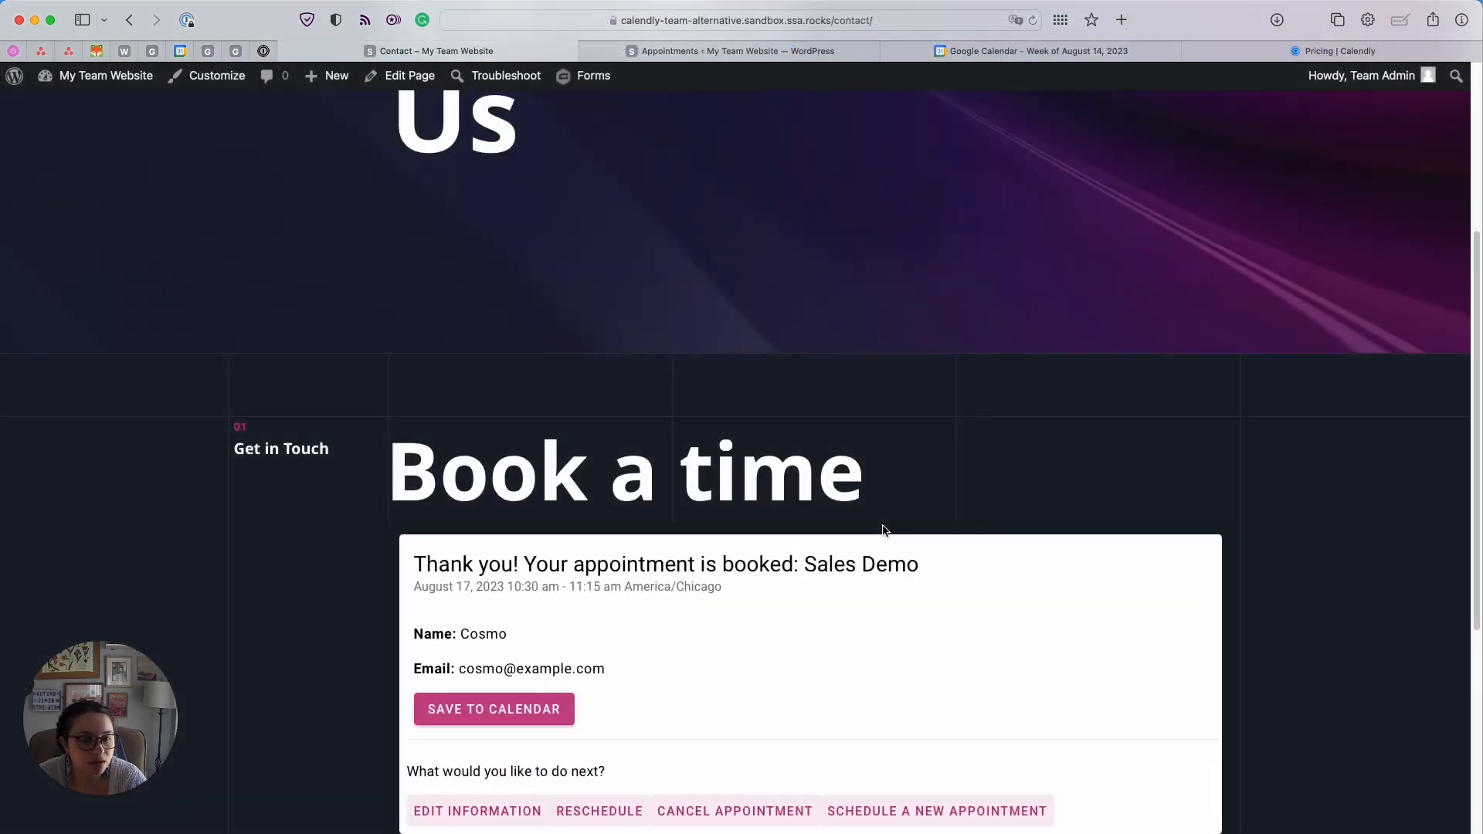
pyautogui.scroll(-3, 883, 531)
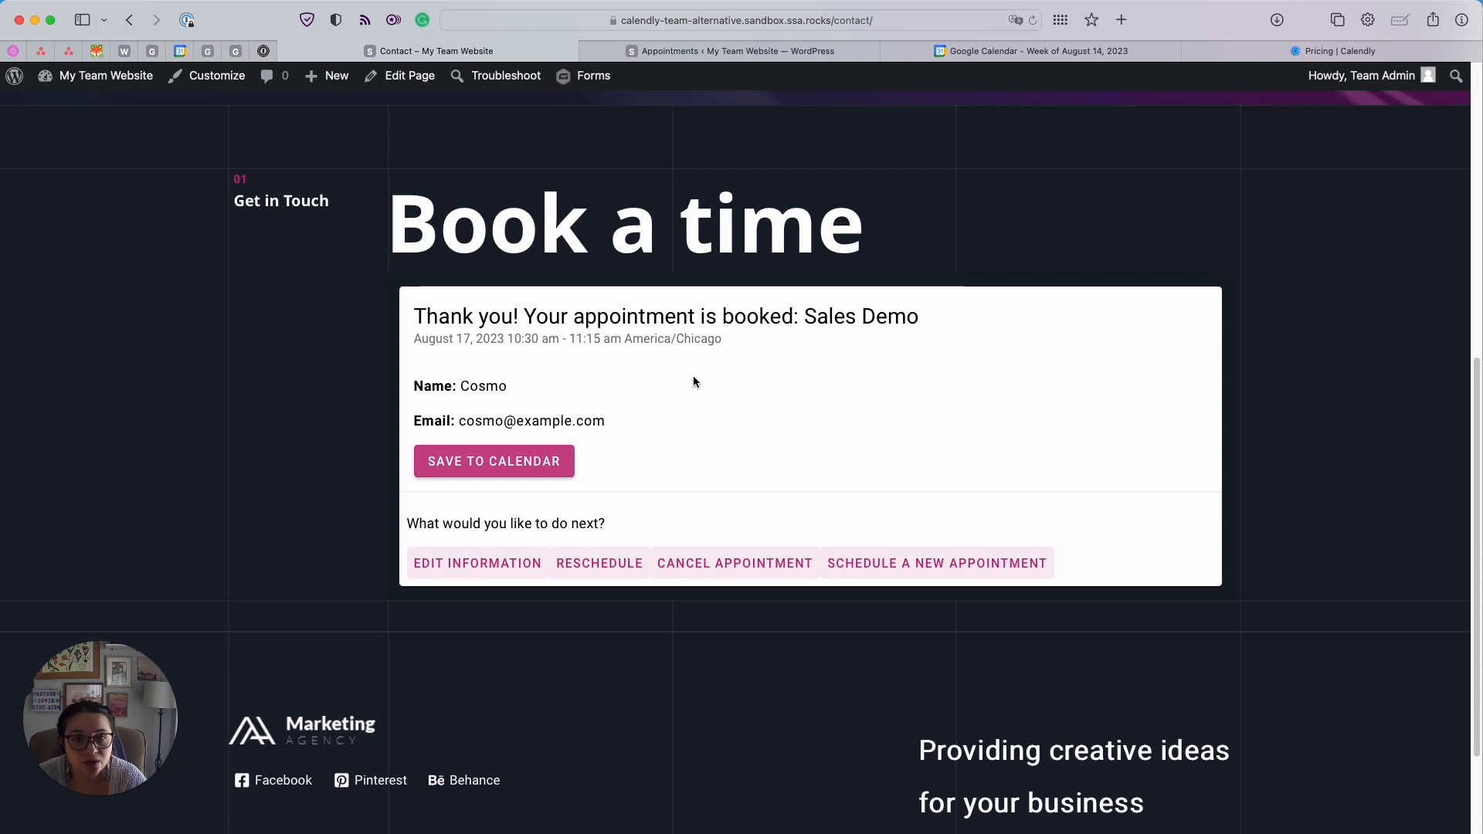
# Go to Simply Schedule Appointments in the site's admin and open the details of the August 17 Sales Demo appointment
pyautogui.click(124, 75)
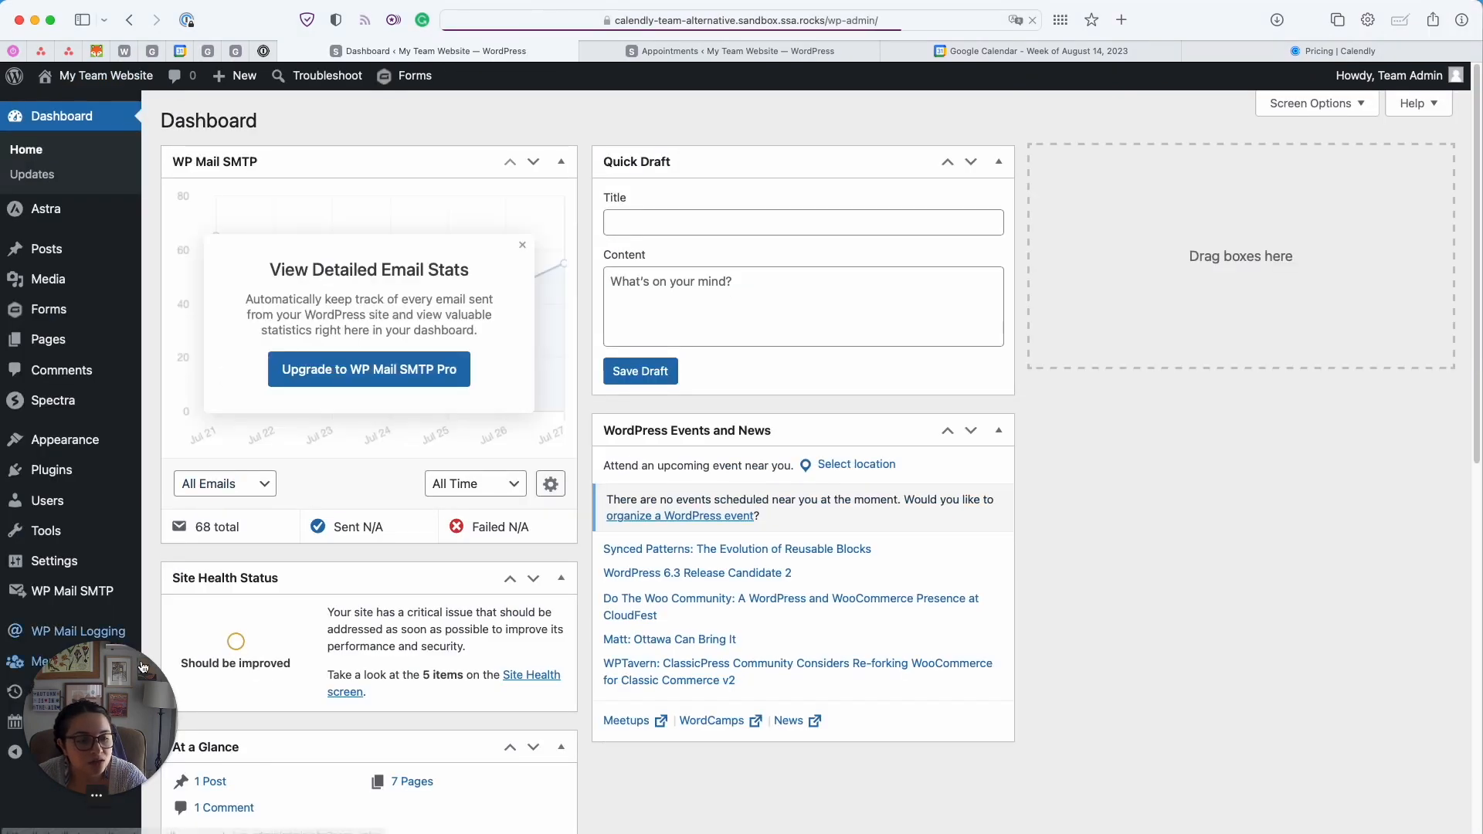
pyautogui.click(125, 729)
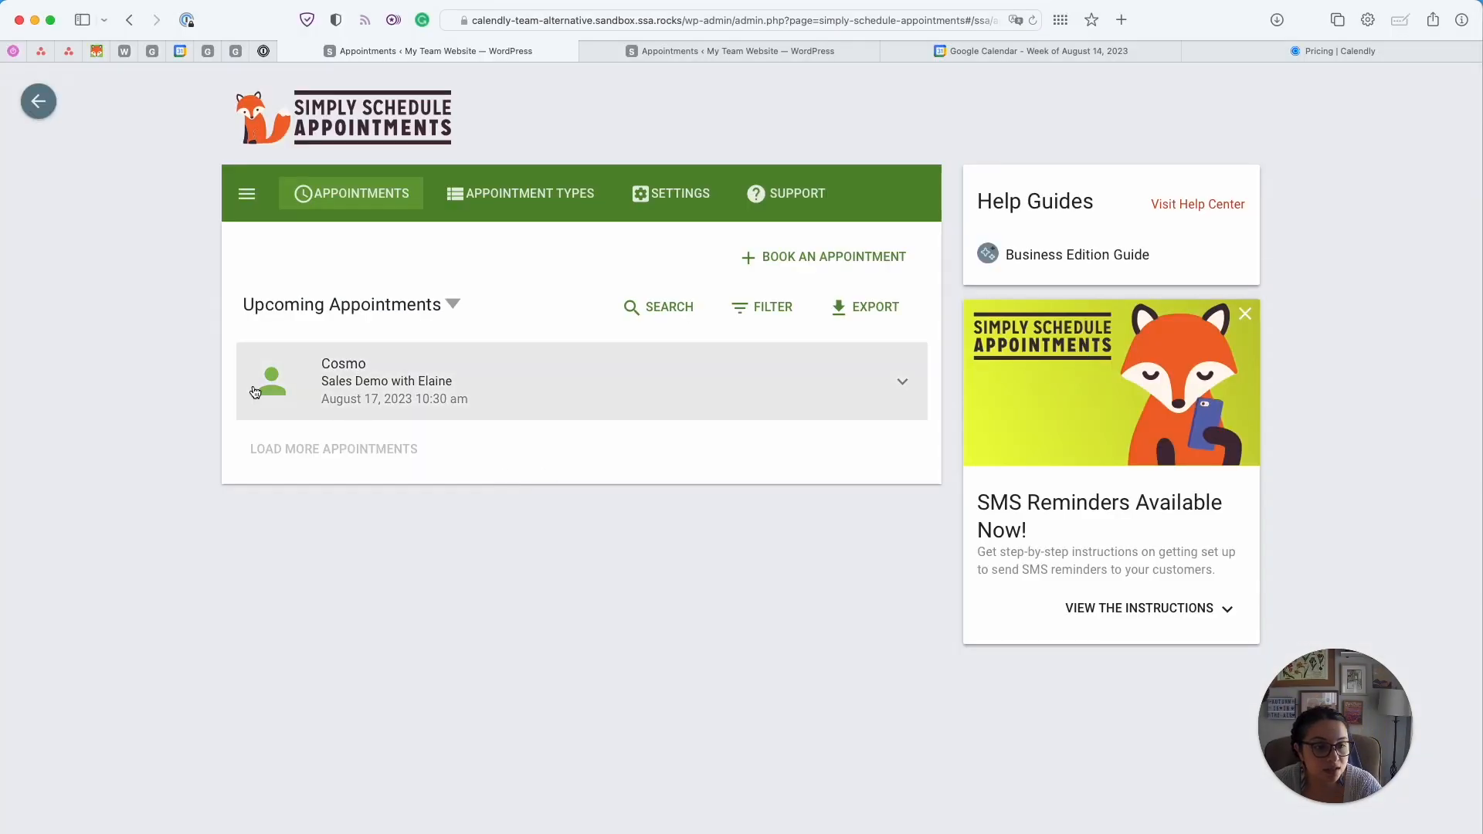
pyautogui.click(590, 392)
pyautogui.click(354, 487)
pyautogui.scroll(-4, 354, 491)
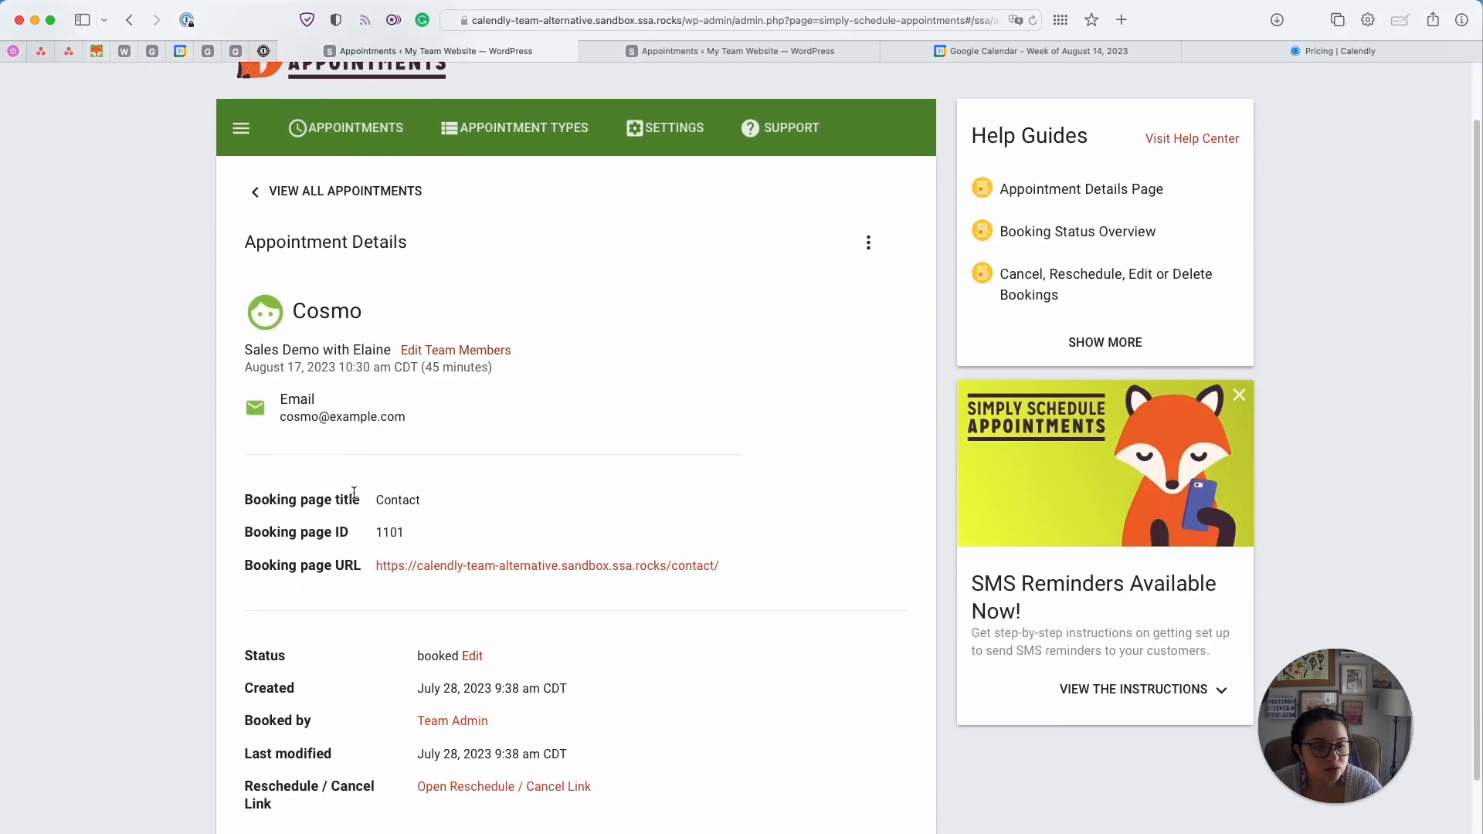
# Review the customer, appointment type and assigned team member in the appointment details
pyautogui.moveTo(305, 245); pyautogui.dragTo(375, 245)
pyautogui.click(377, 248)
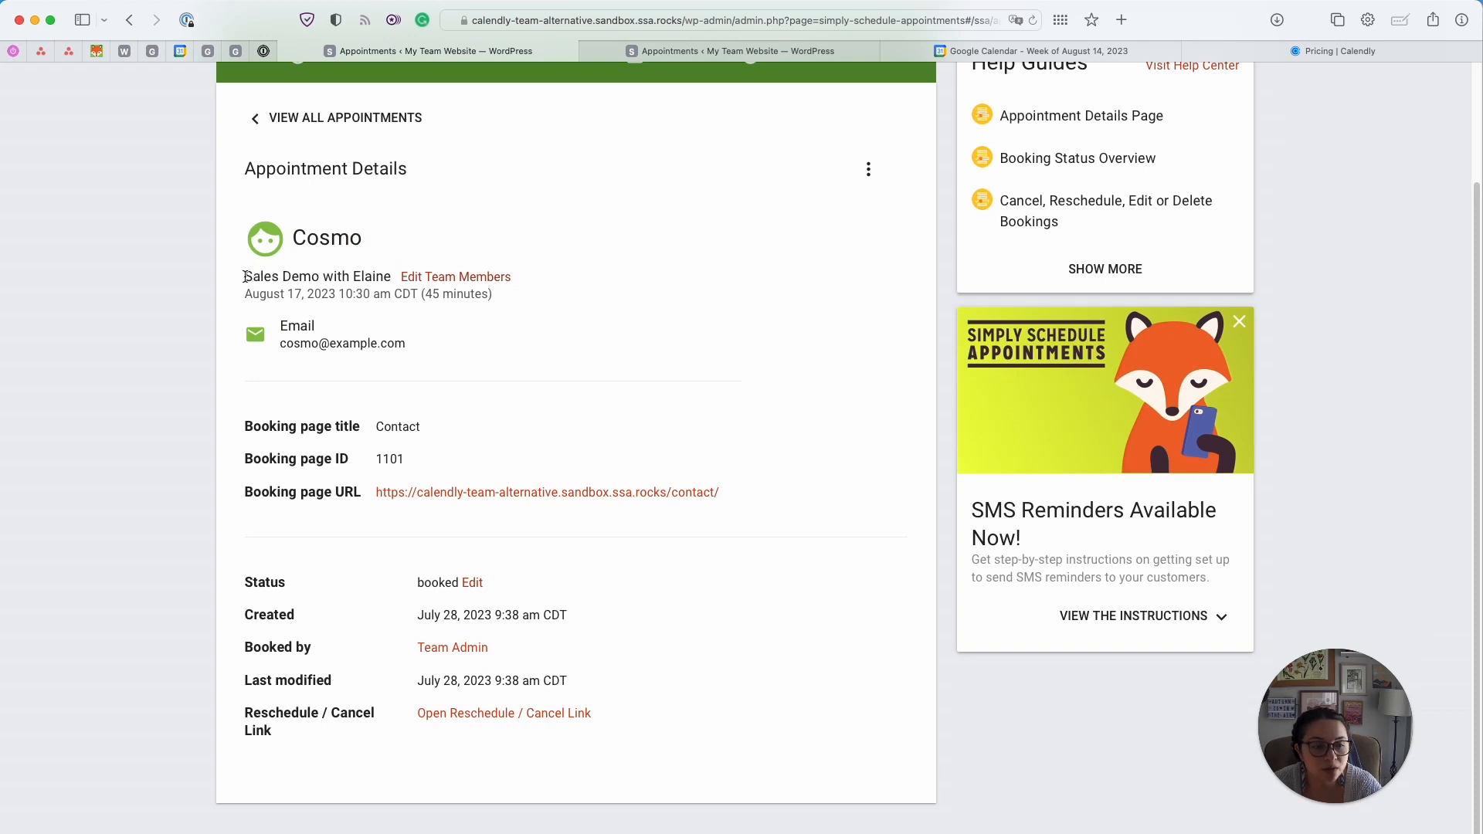
pyautogui.moveTo(244, 277); pyautogui.dragTo(318, 275)
pyautogui.doubleClick(371, 276)
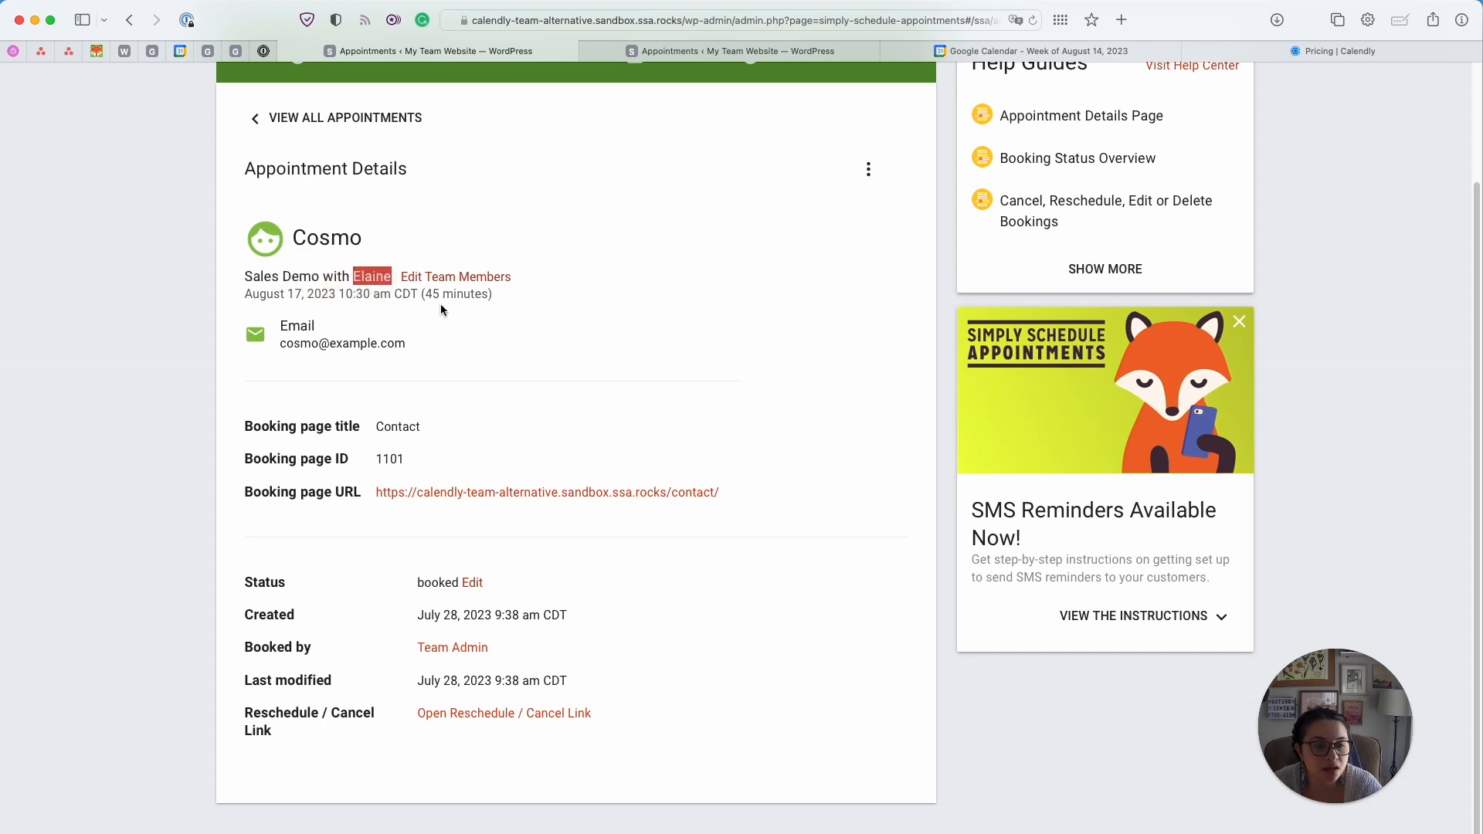
# Try adding a second team member to the appointment, remove that member again, and save the team assignment
pyautogui.click(429, 280)
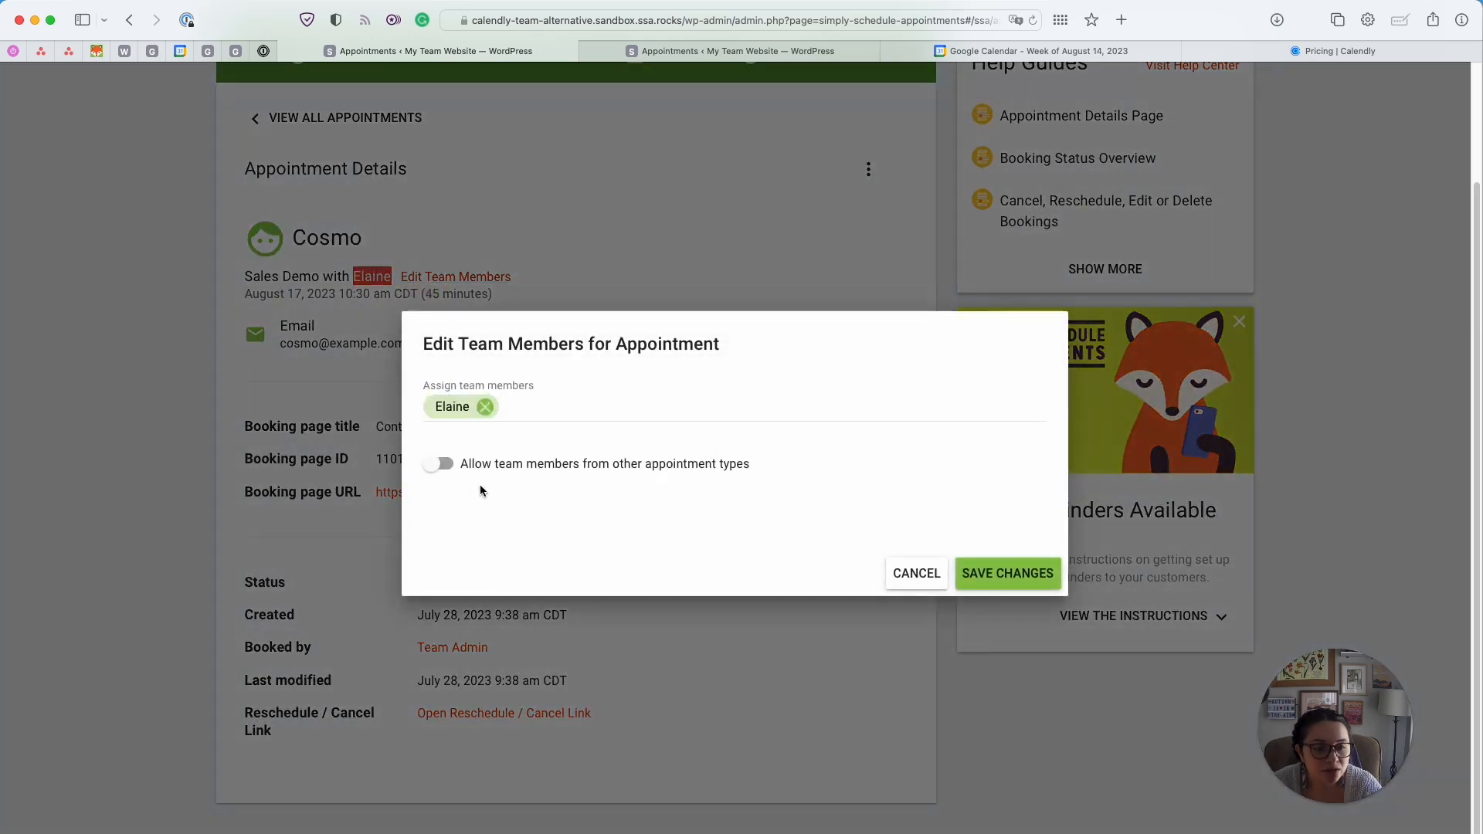
pyautogui.click(517, 405)
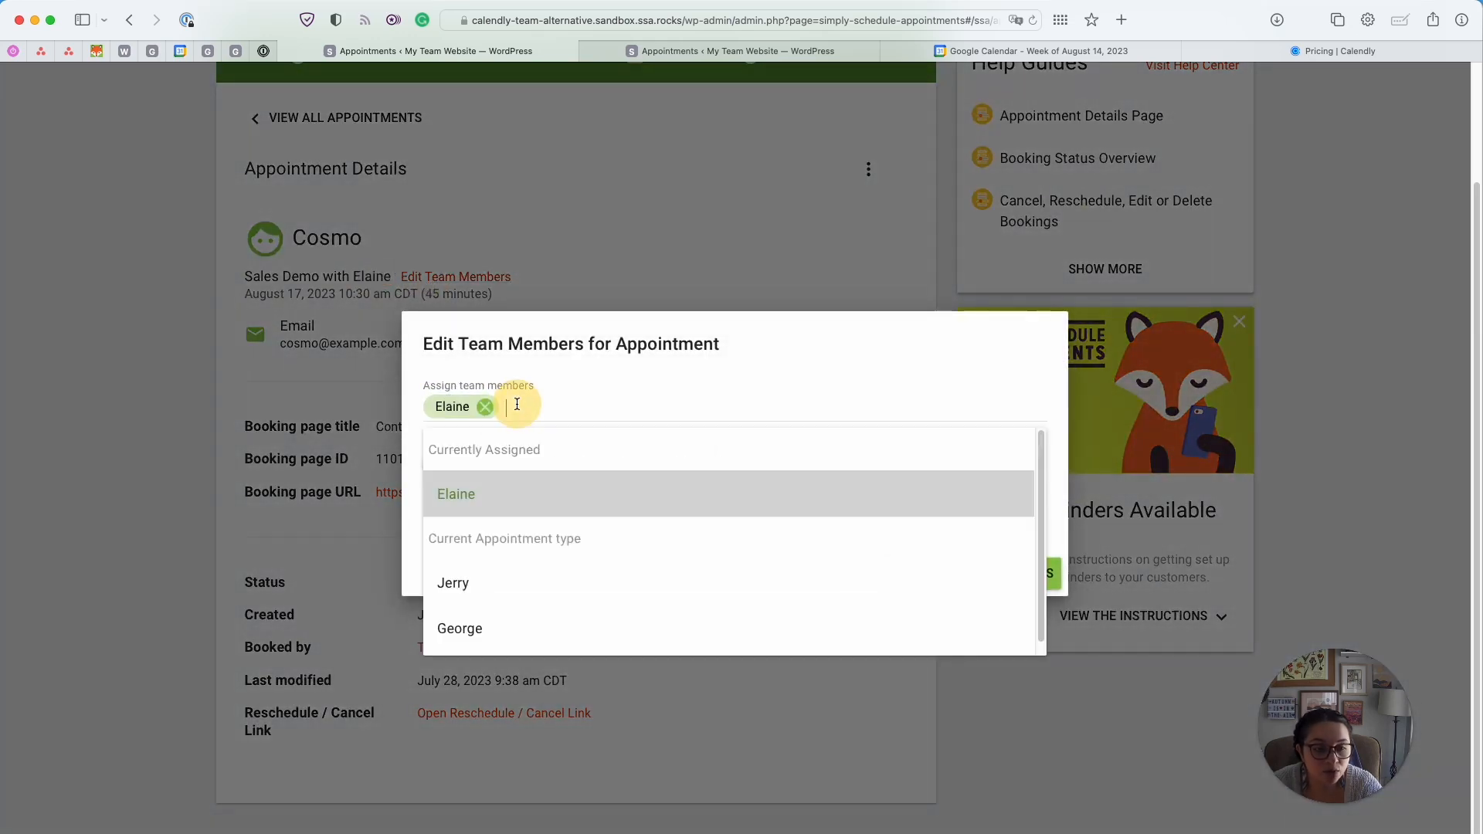
pyautogui.scroll(-1, 529, 494)
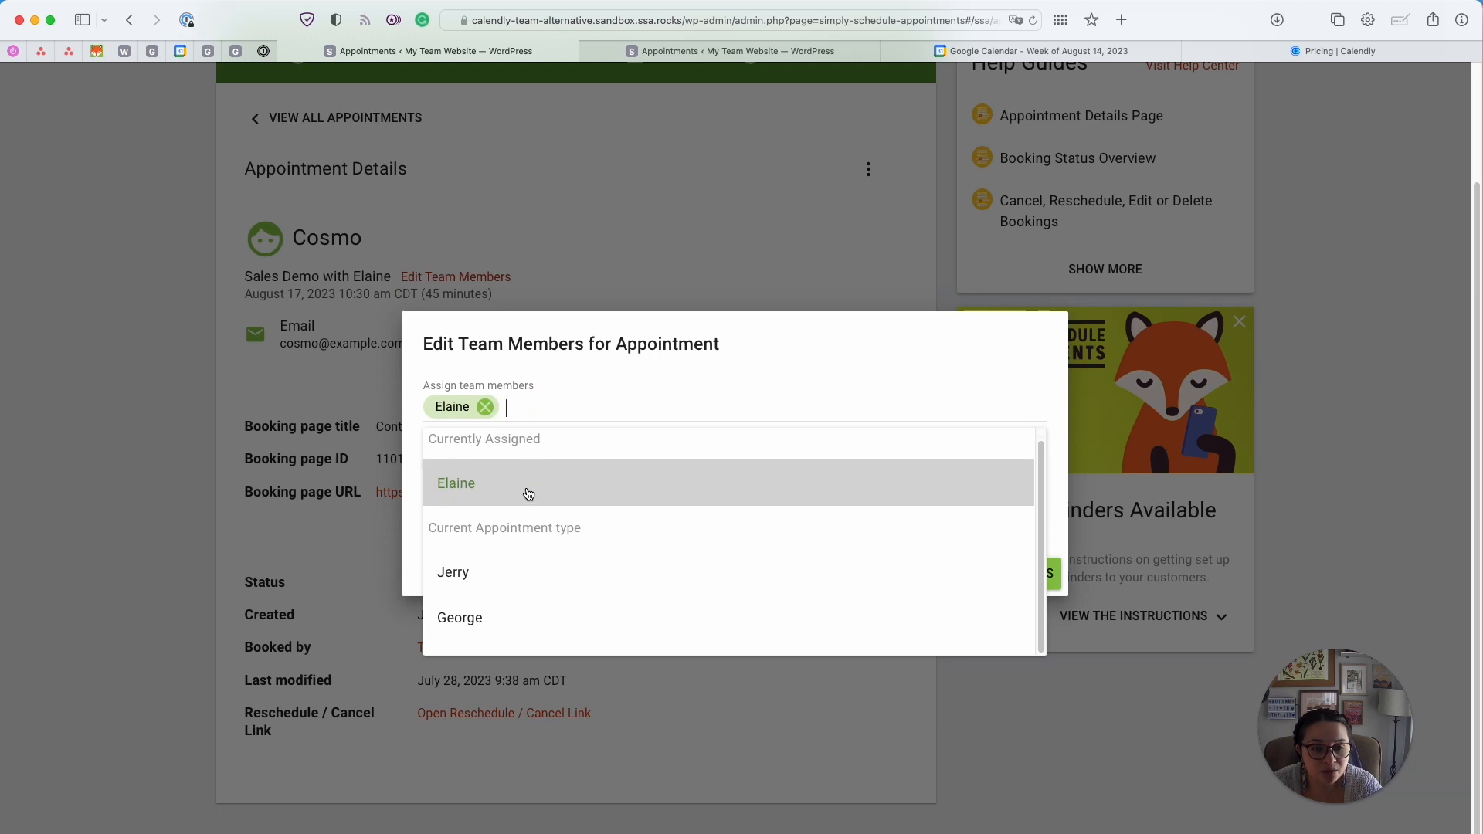
pyautogui.click(515, 576)
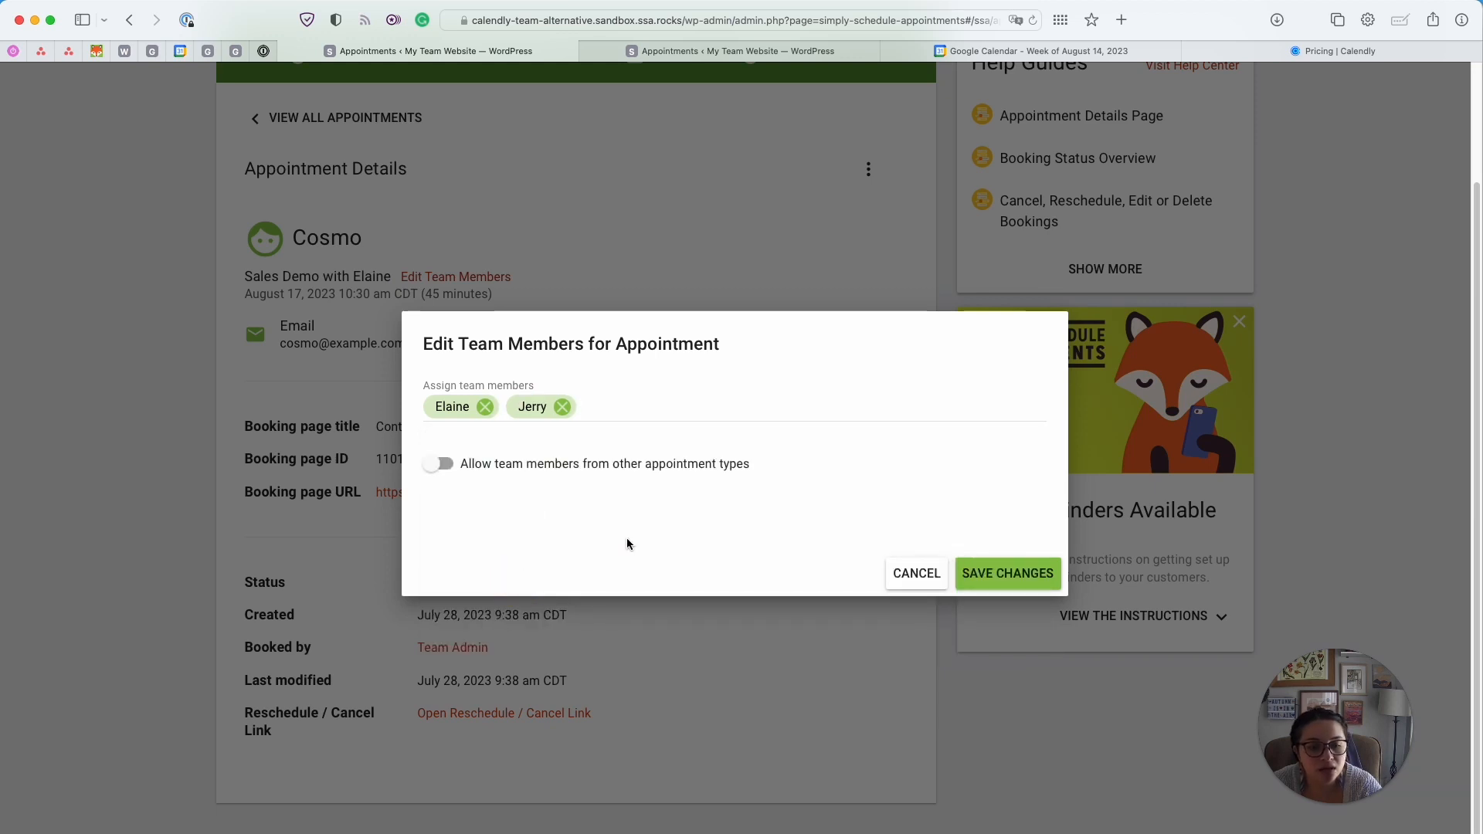
pyautogui.click(562, 406)
pyautogui.click(873, 404)
pyautogui.click(973, 574)
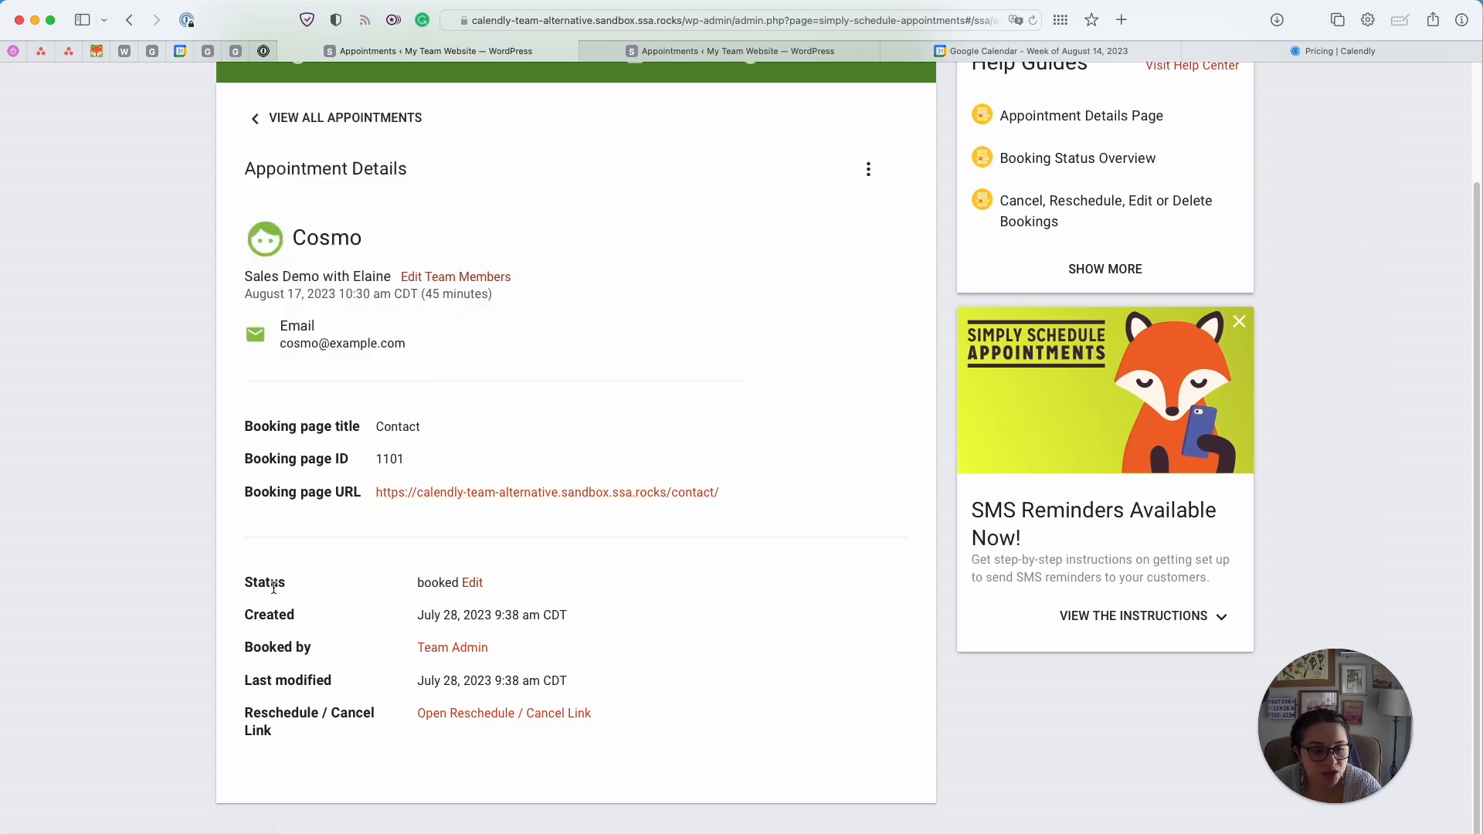
# Check the appointment's status-change options, keep its status, and open its reschedule or cancel page before returning to the appointments list
pyautogui.click(472, 583)
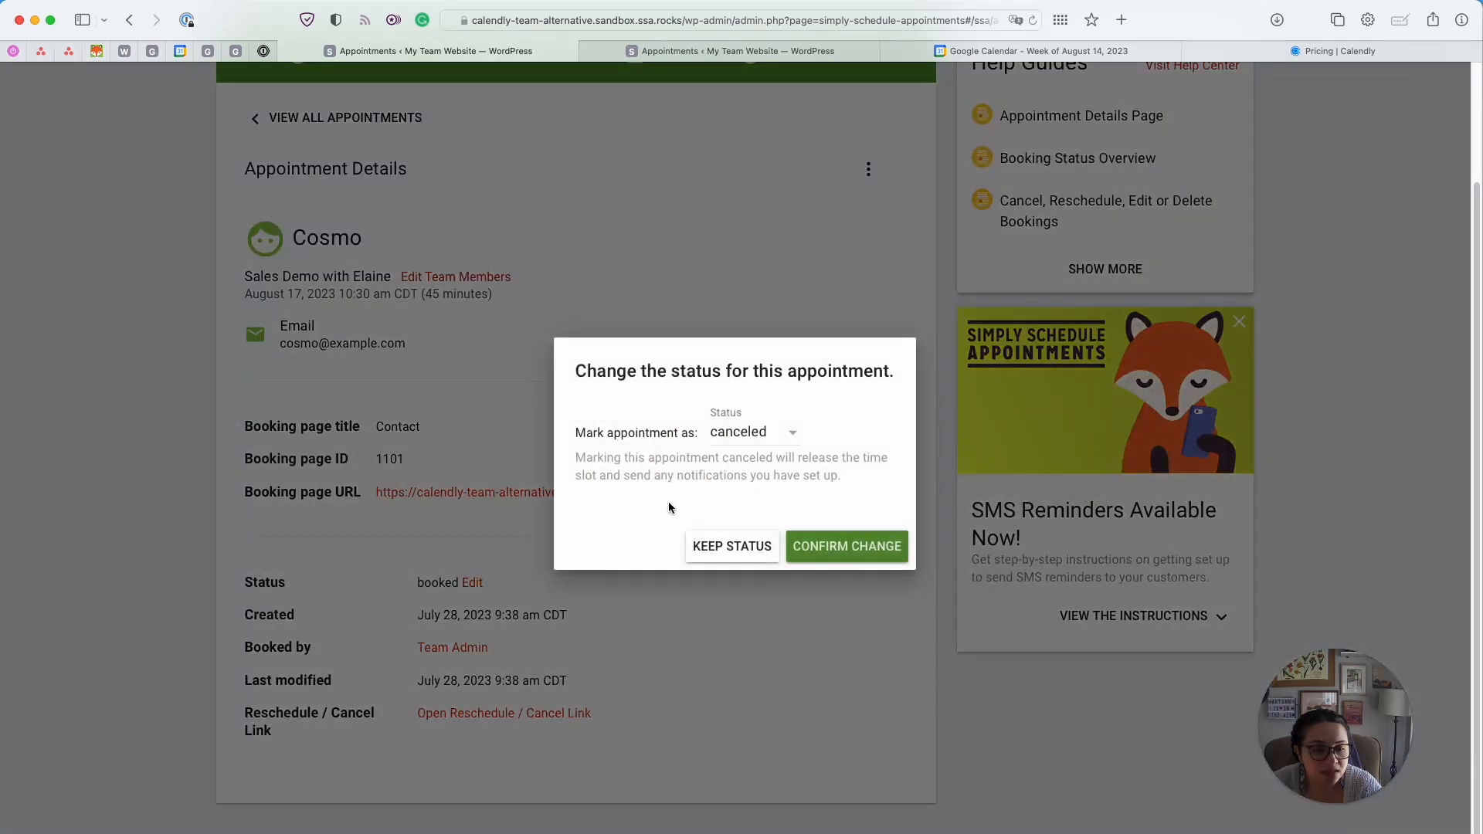
pyautogui.click(738, 443)
pyautogui.click(619, 489)
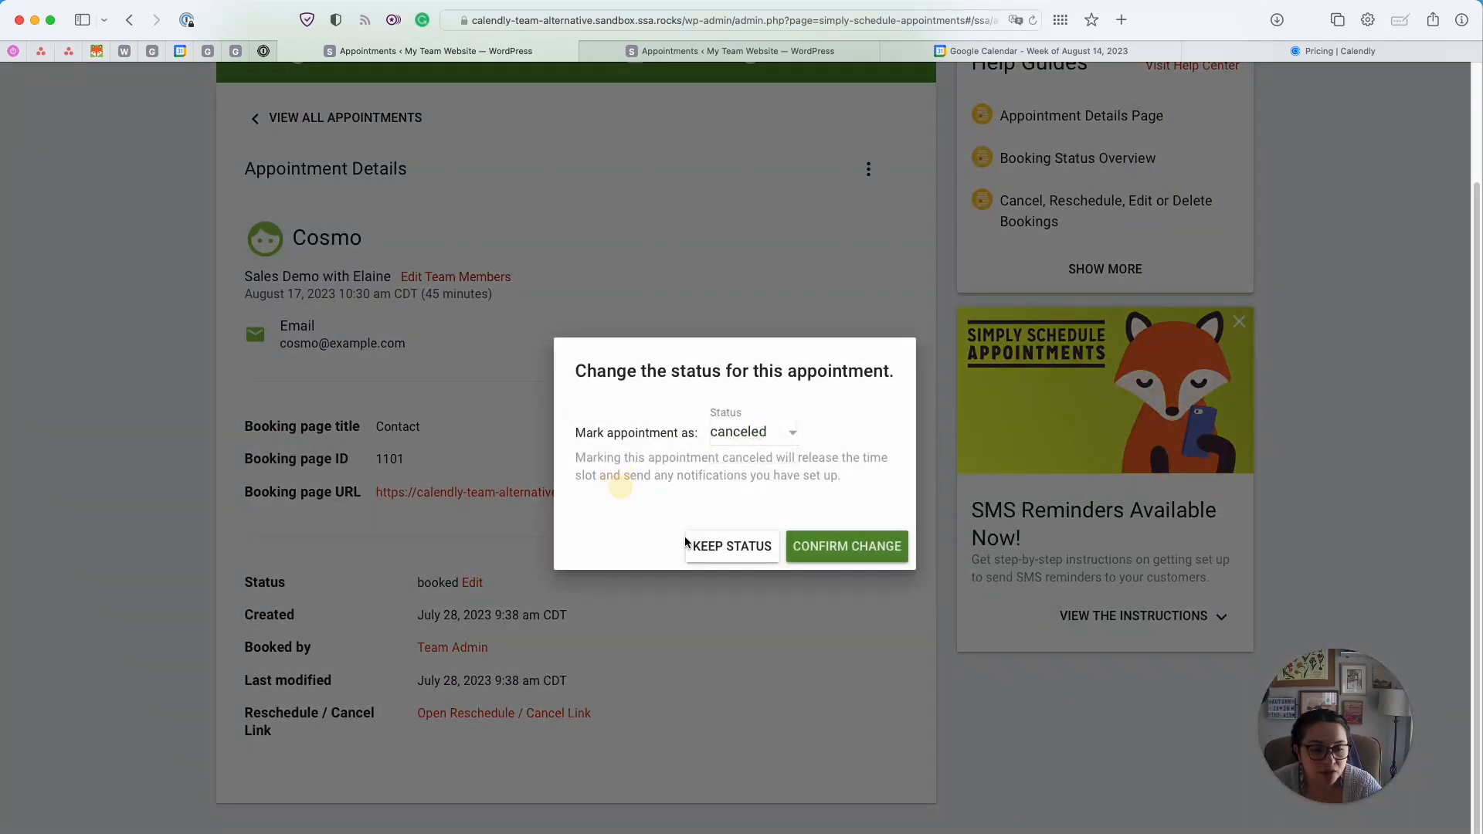
pyautogui.click(746, 544)
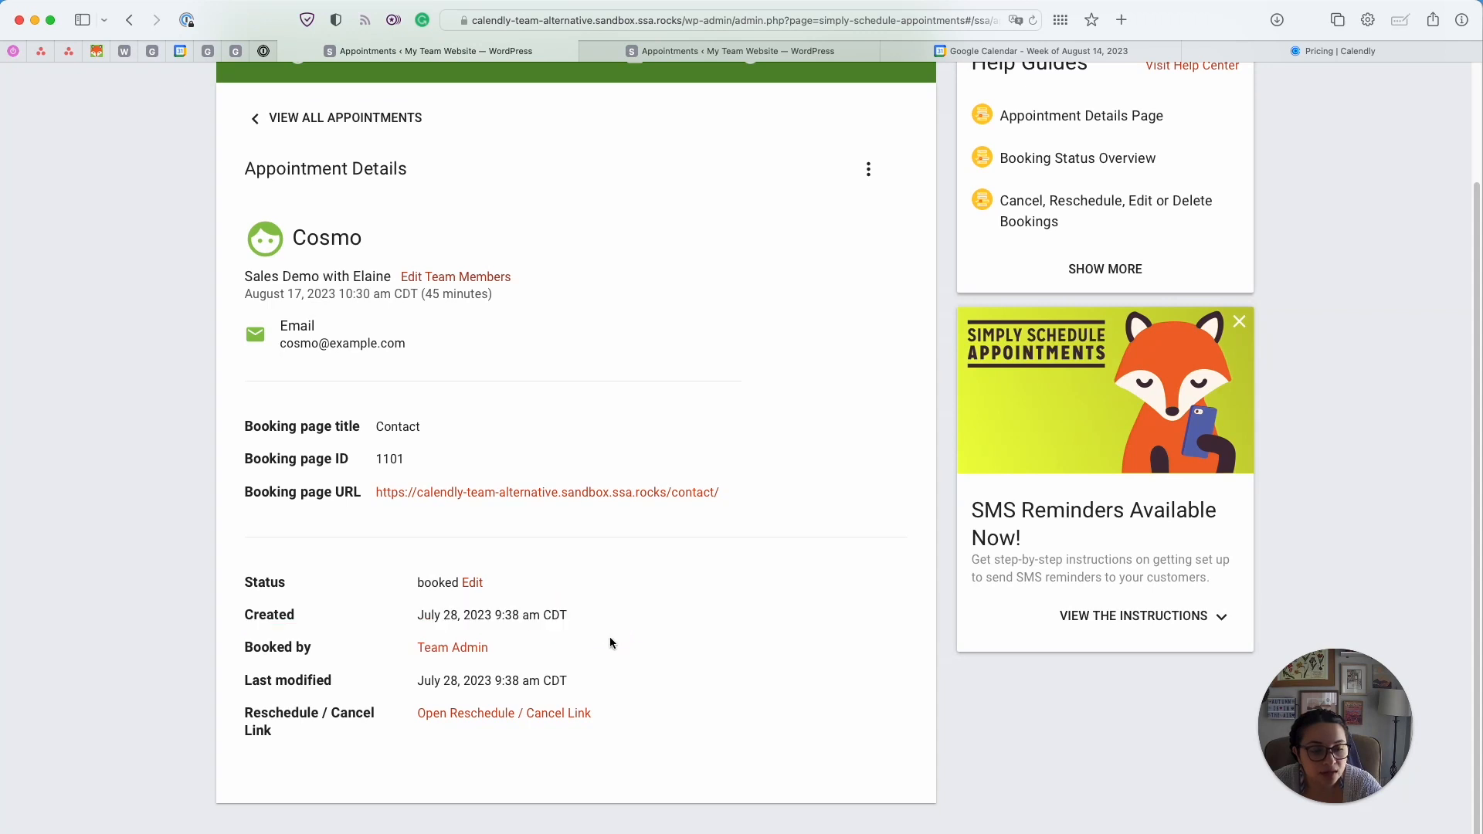
pyautogui.click(559, 714)
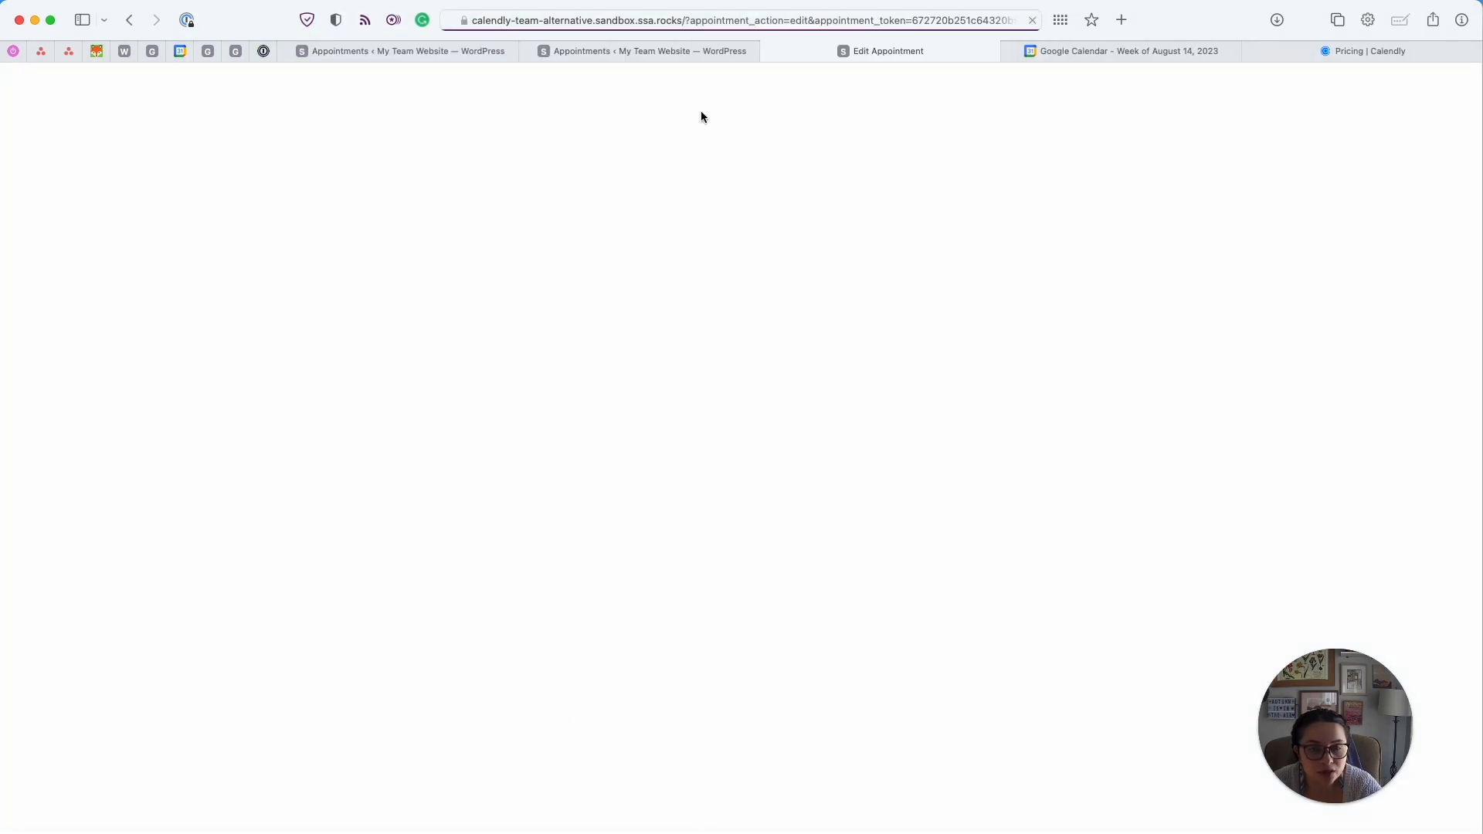
pyautogui.click(768, 51)
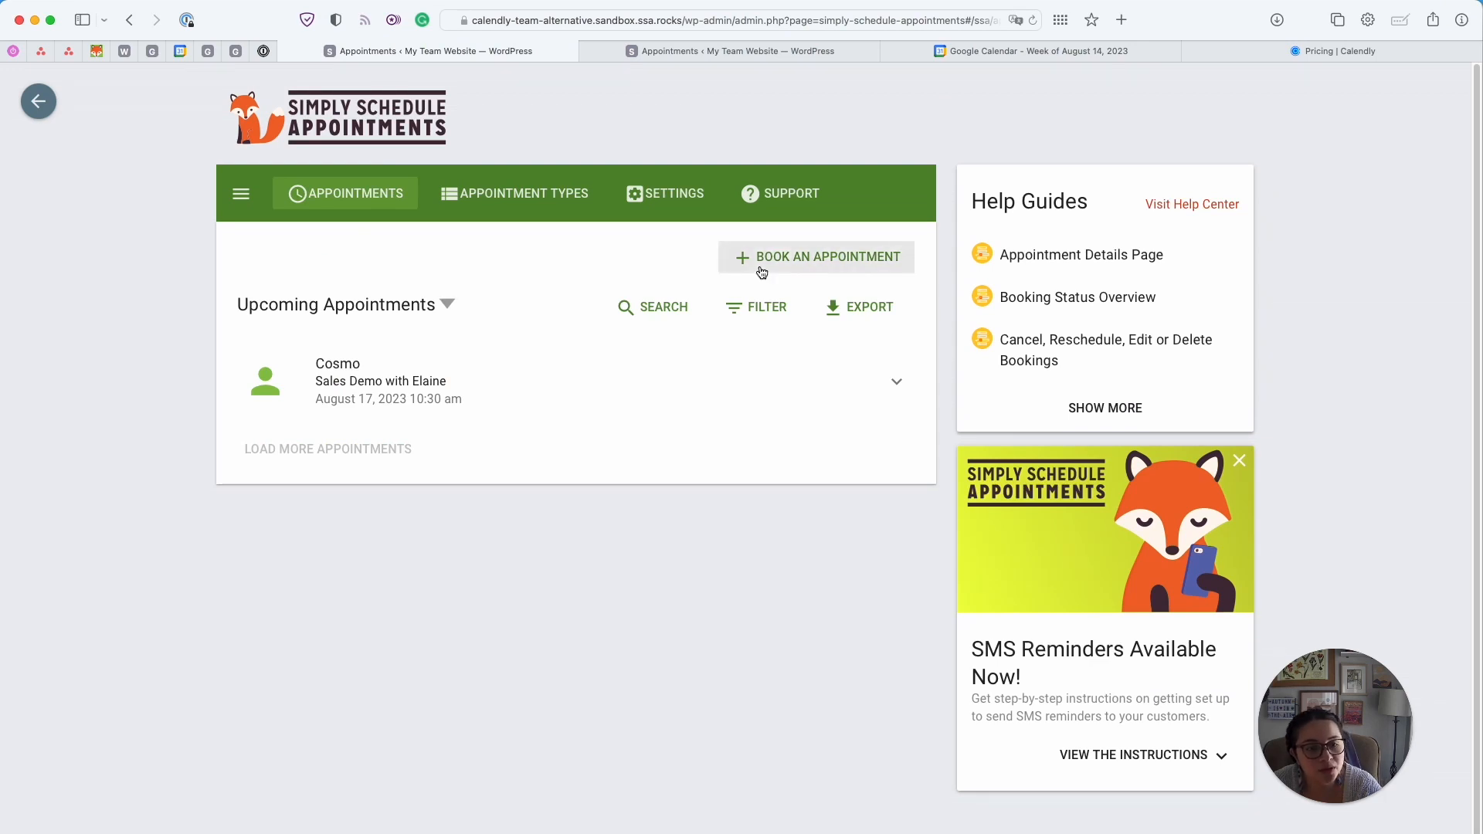
# Book a Contract Review for August 2, 2023 at 9:00 am with the customer's name and email, and expand that booking in the list
pyautogui.click(818, 258)
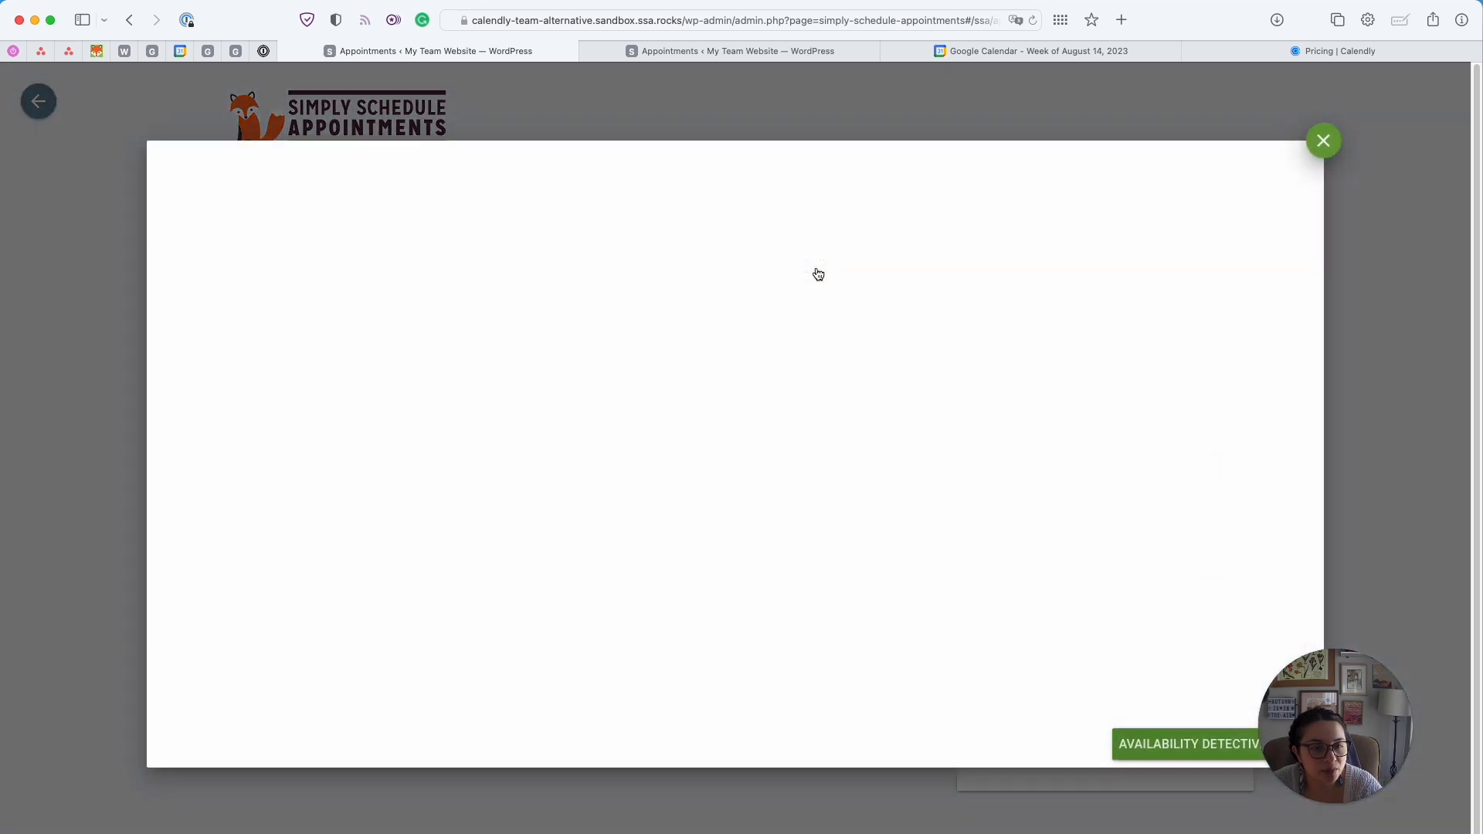
pyautogui.click(1323, 141)
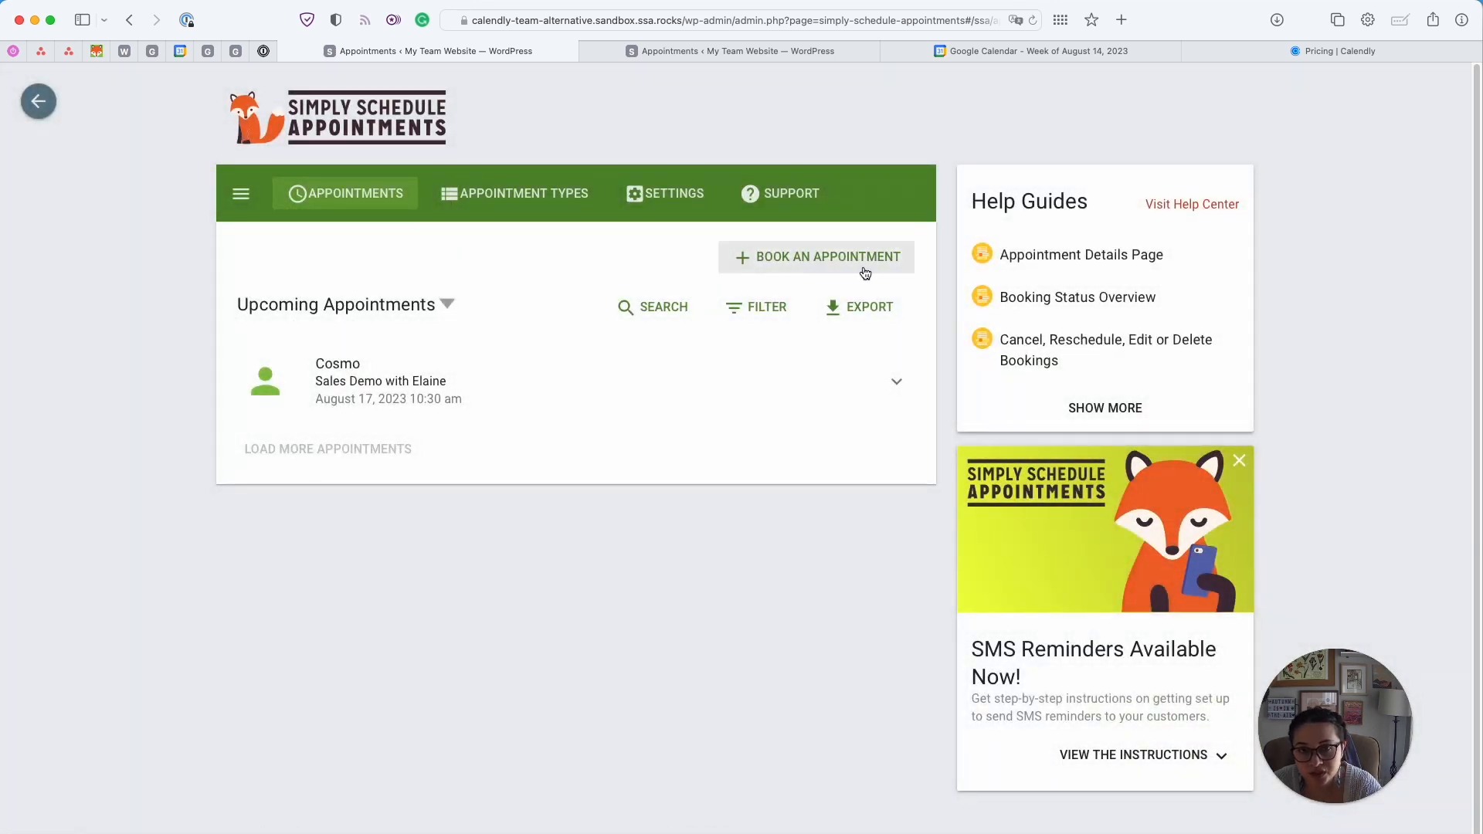
pyautogui.click(865, 273)
pyautogui.click(315, 328)
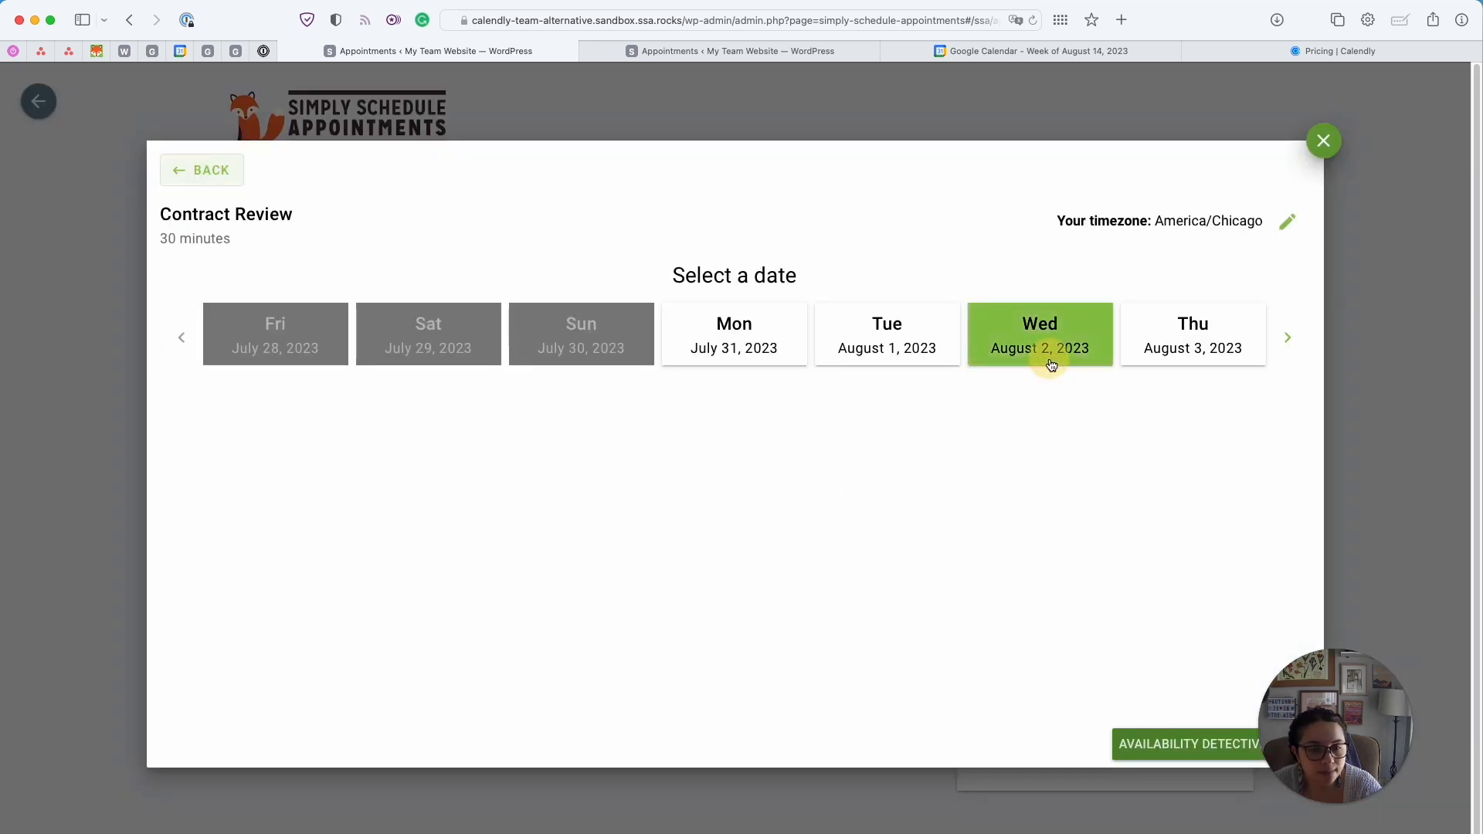
pyautogui.click(1048, 365)
pyautogui.click(586, 433)
pyautogui.click(445, 324)
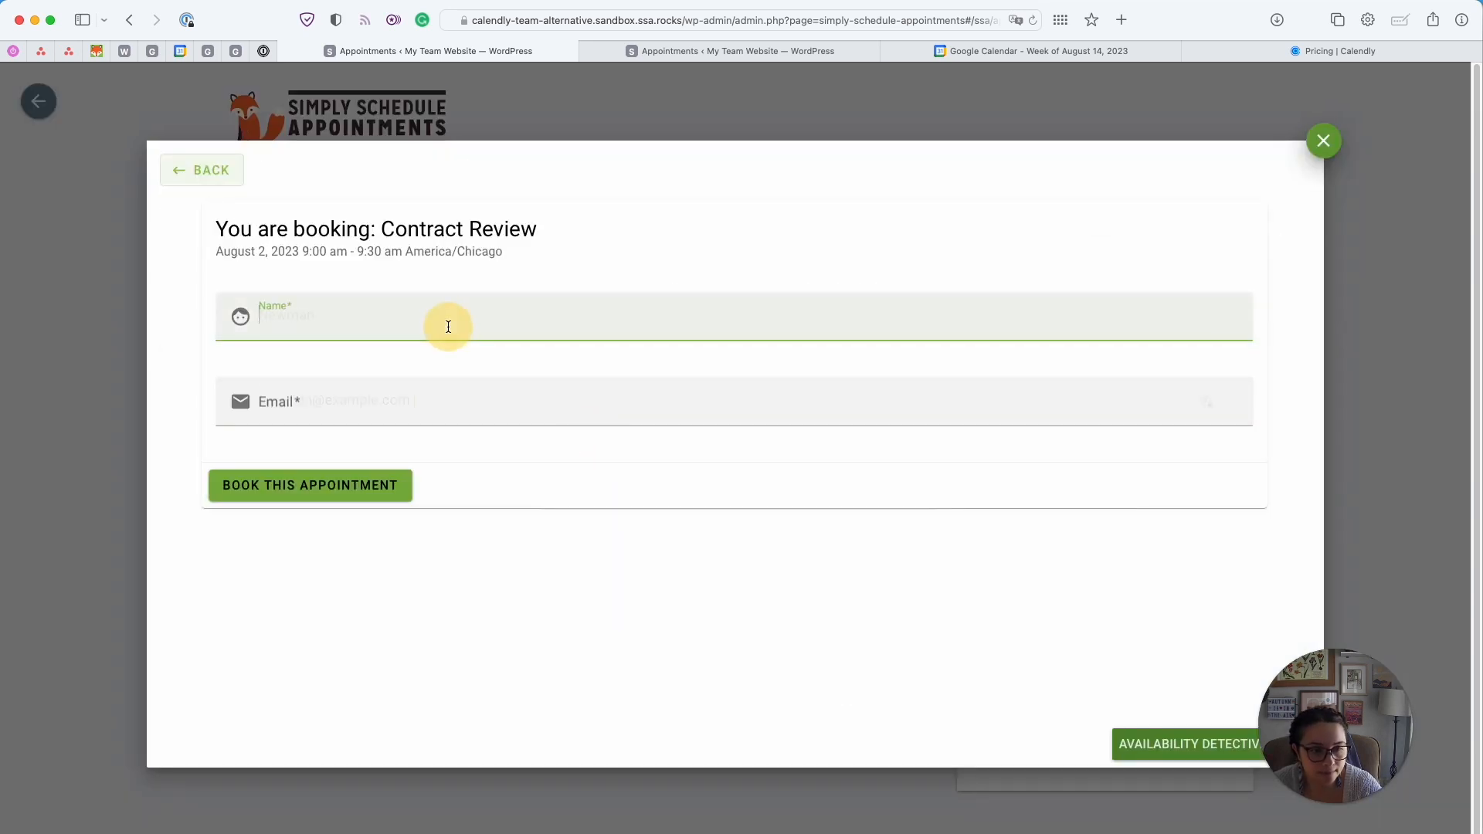
pyautogui.click(407, 347)
pyautogui.click(320, 502)
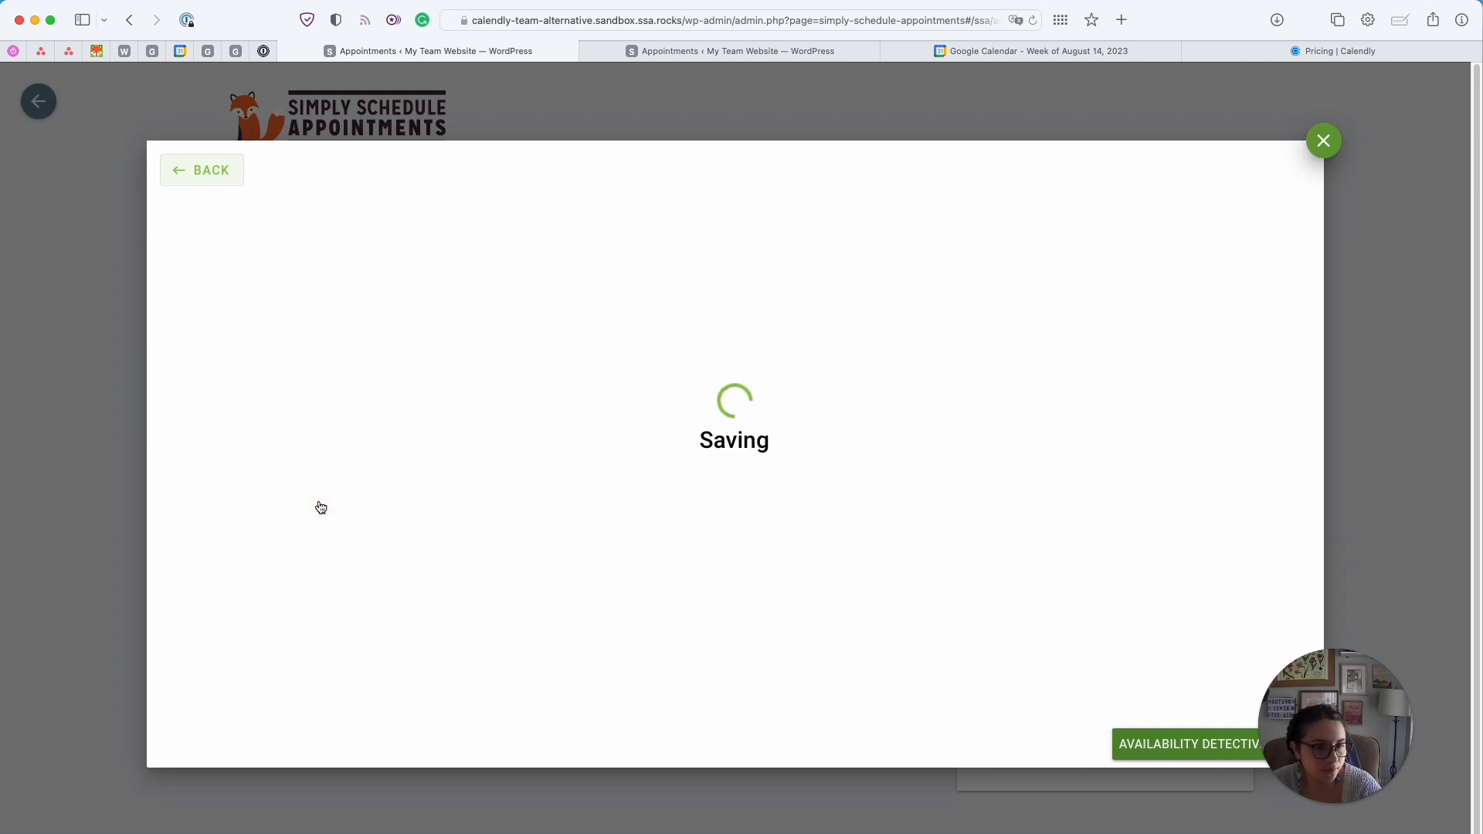
pyautogui.click(1323, 140)
pyautogui.click(480, 386)
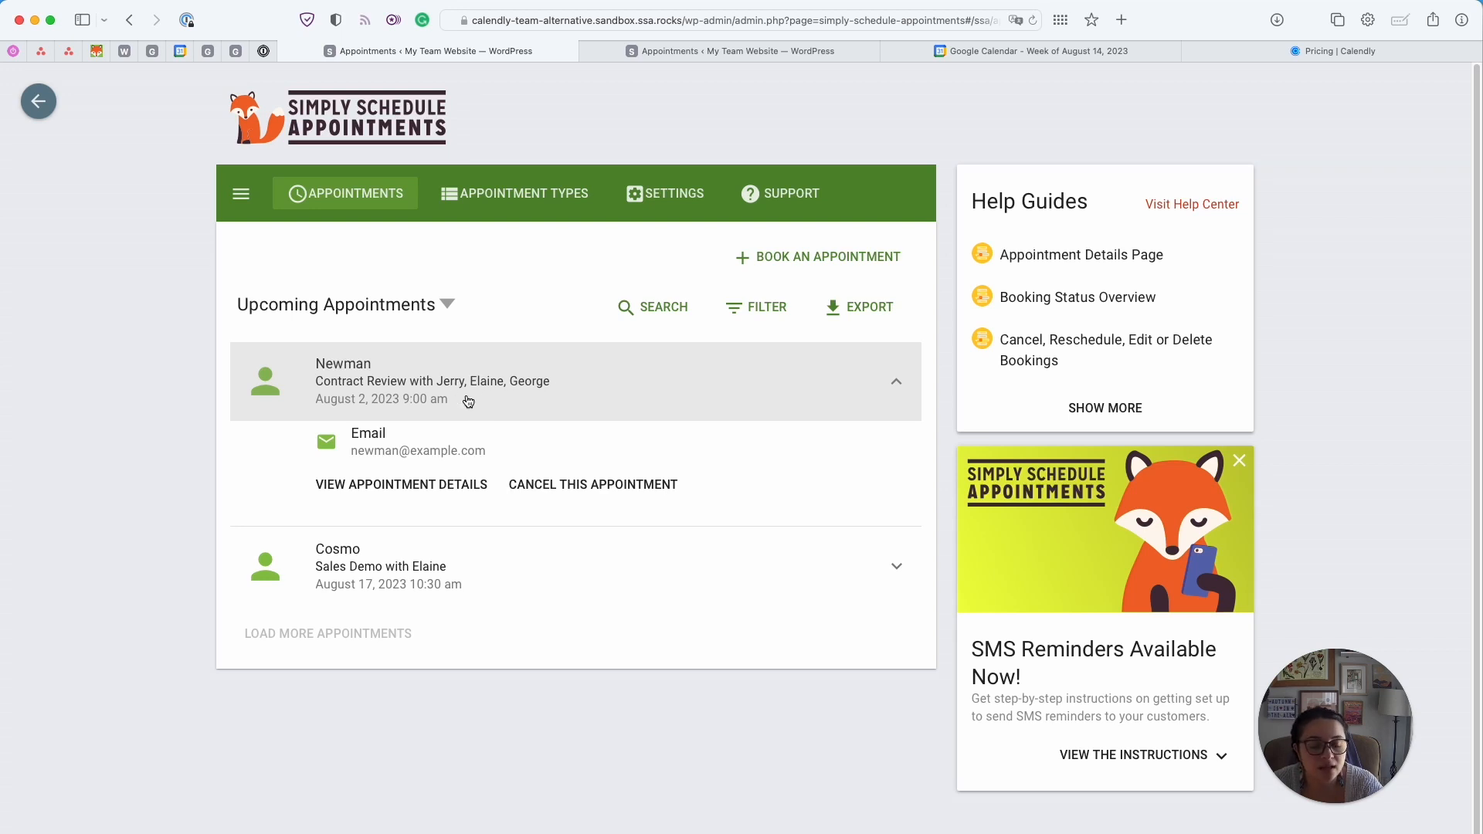
# Book the individual team-member meeting for August 2, 2023 at 9:30 am with the customer's name and email, and return to the appointments list
pyautogui.click(747, 261)
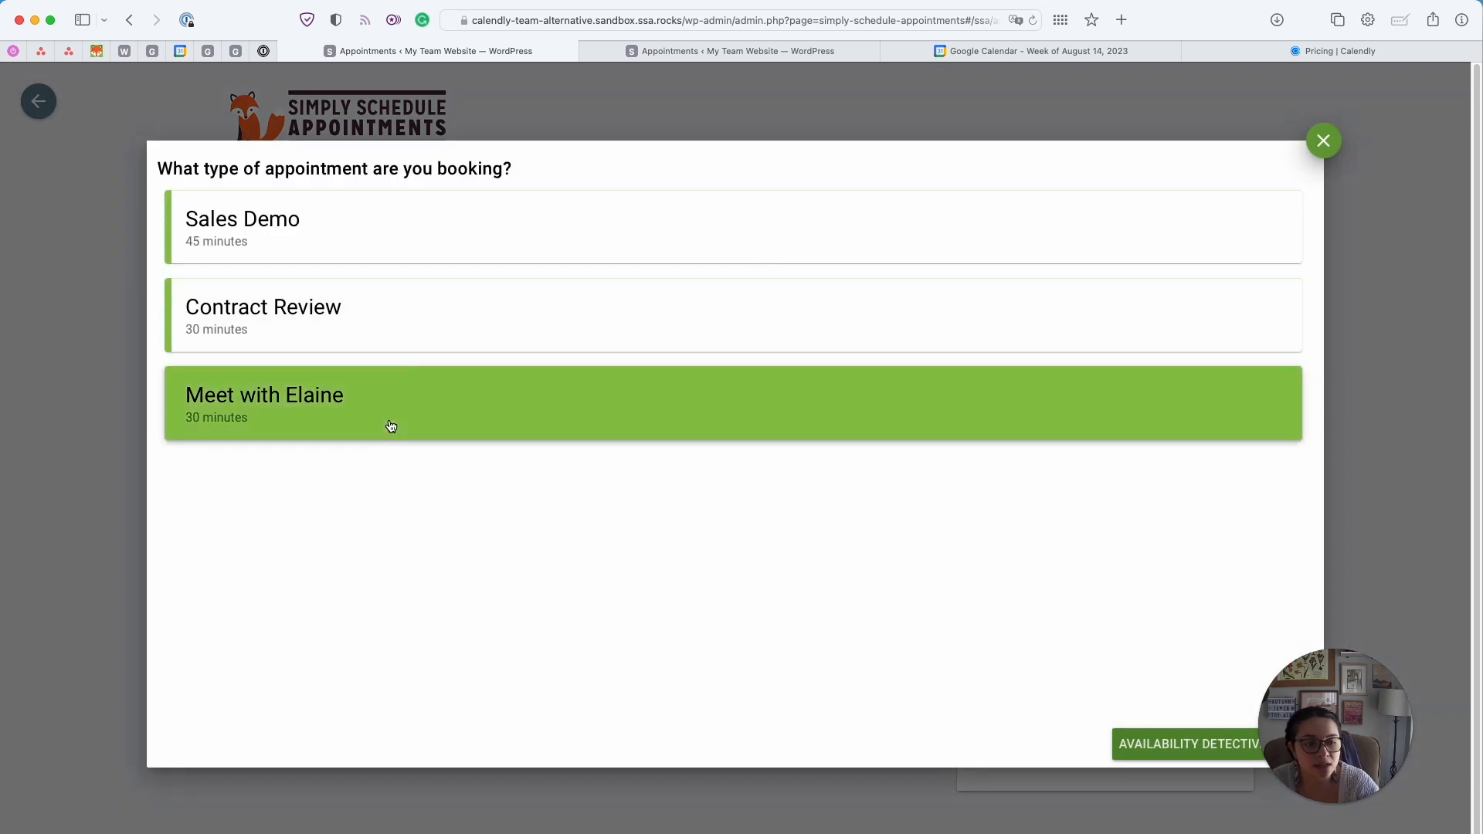
pyautogui.click(390, 426)
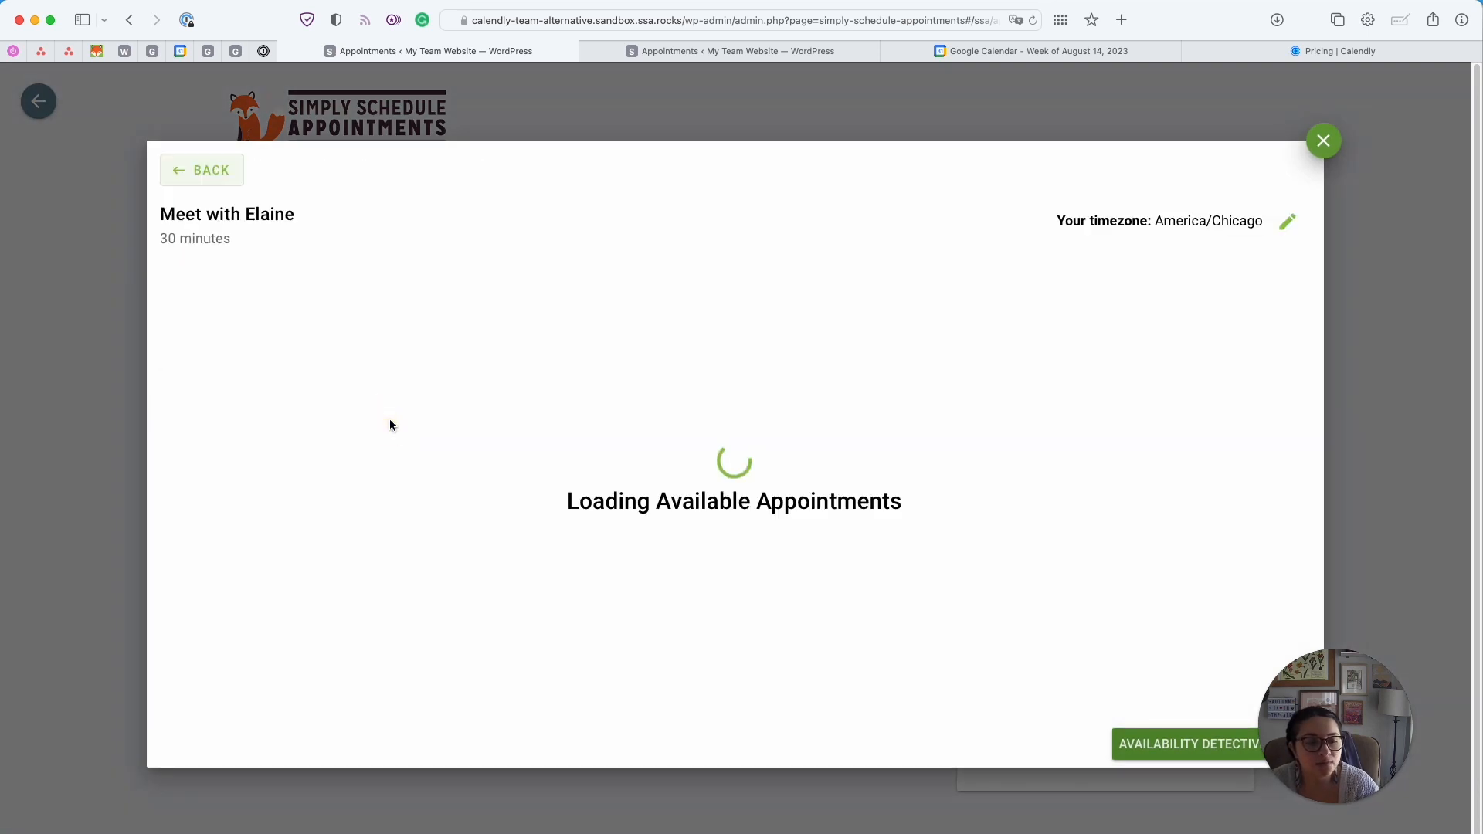
pyautogui.click(1039, 335)
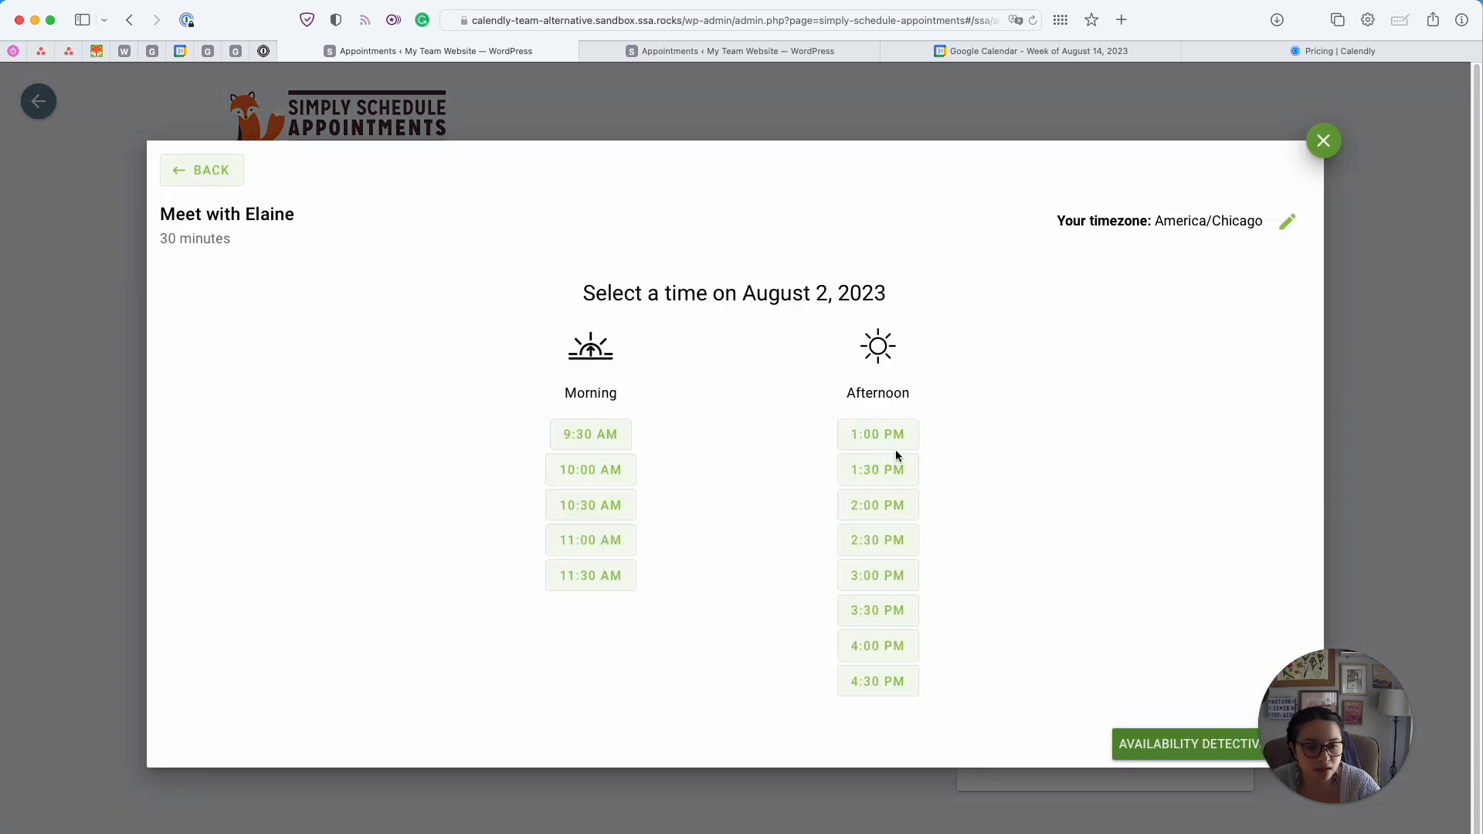
pyautogui.click(582, 437)
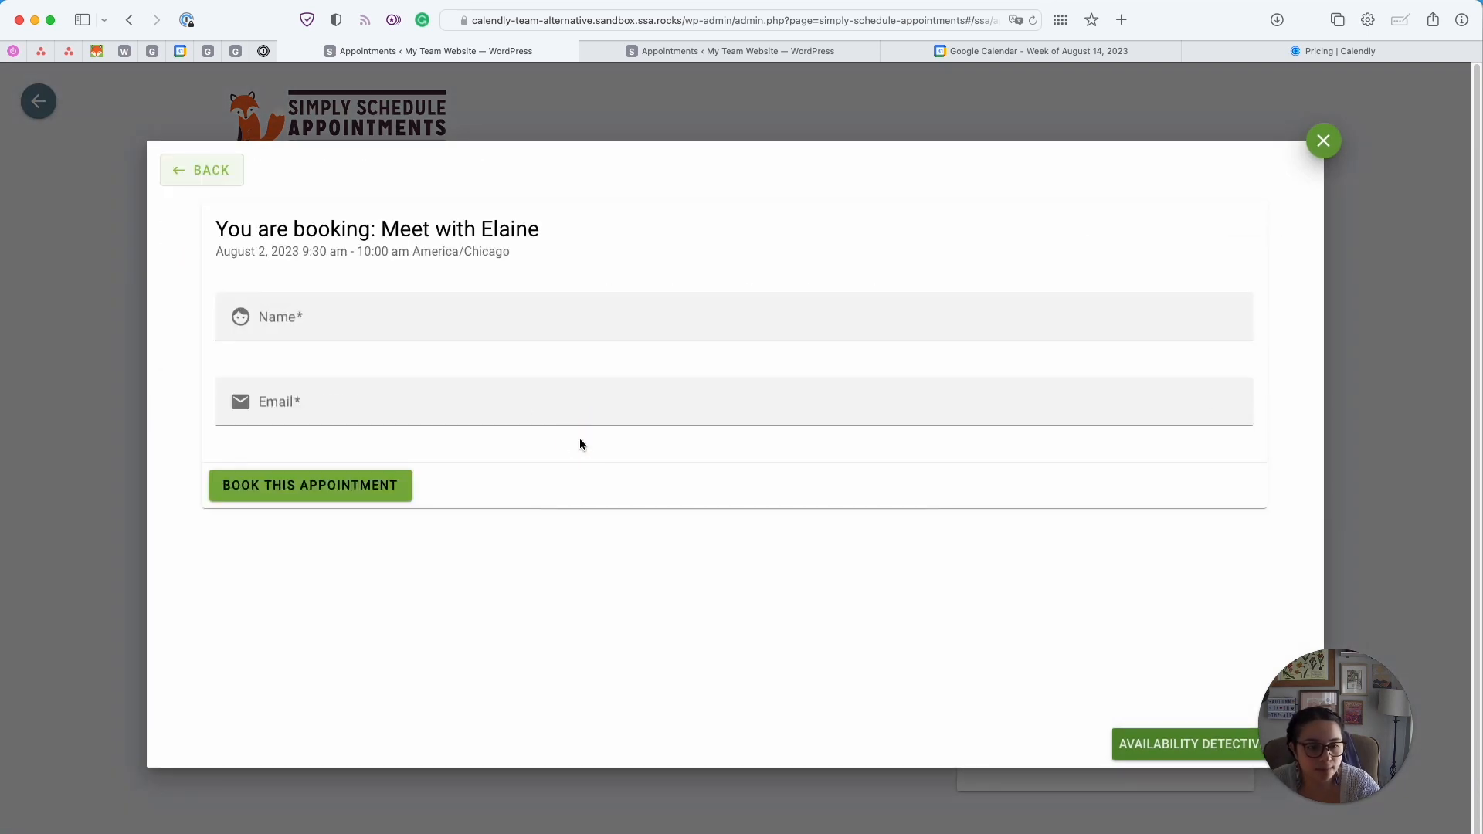
pyautogui.click(341, 488)
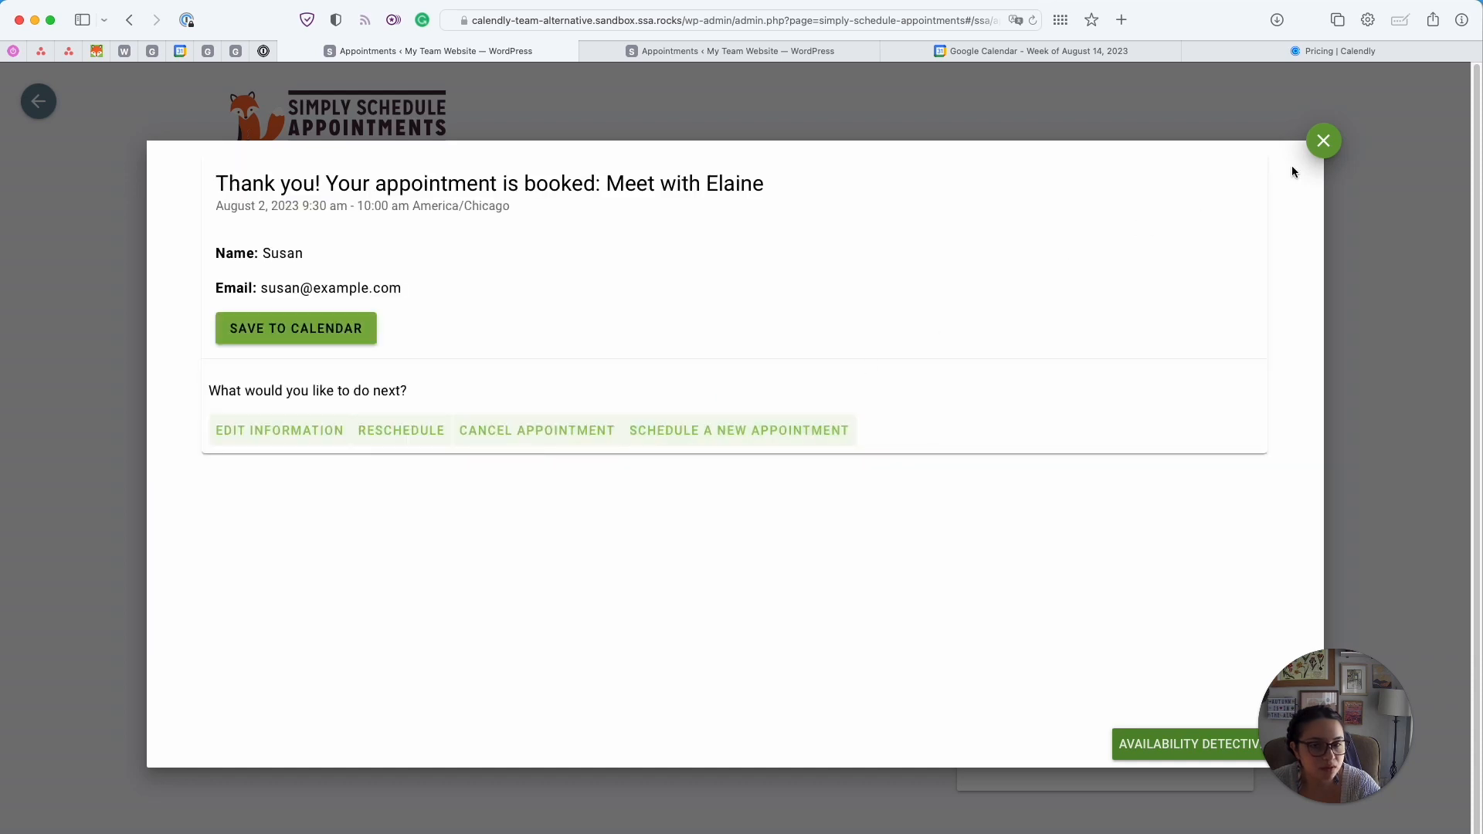
pyautogui.click(1324, 142)
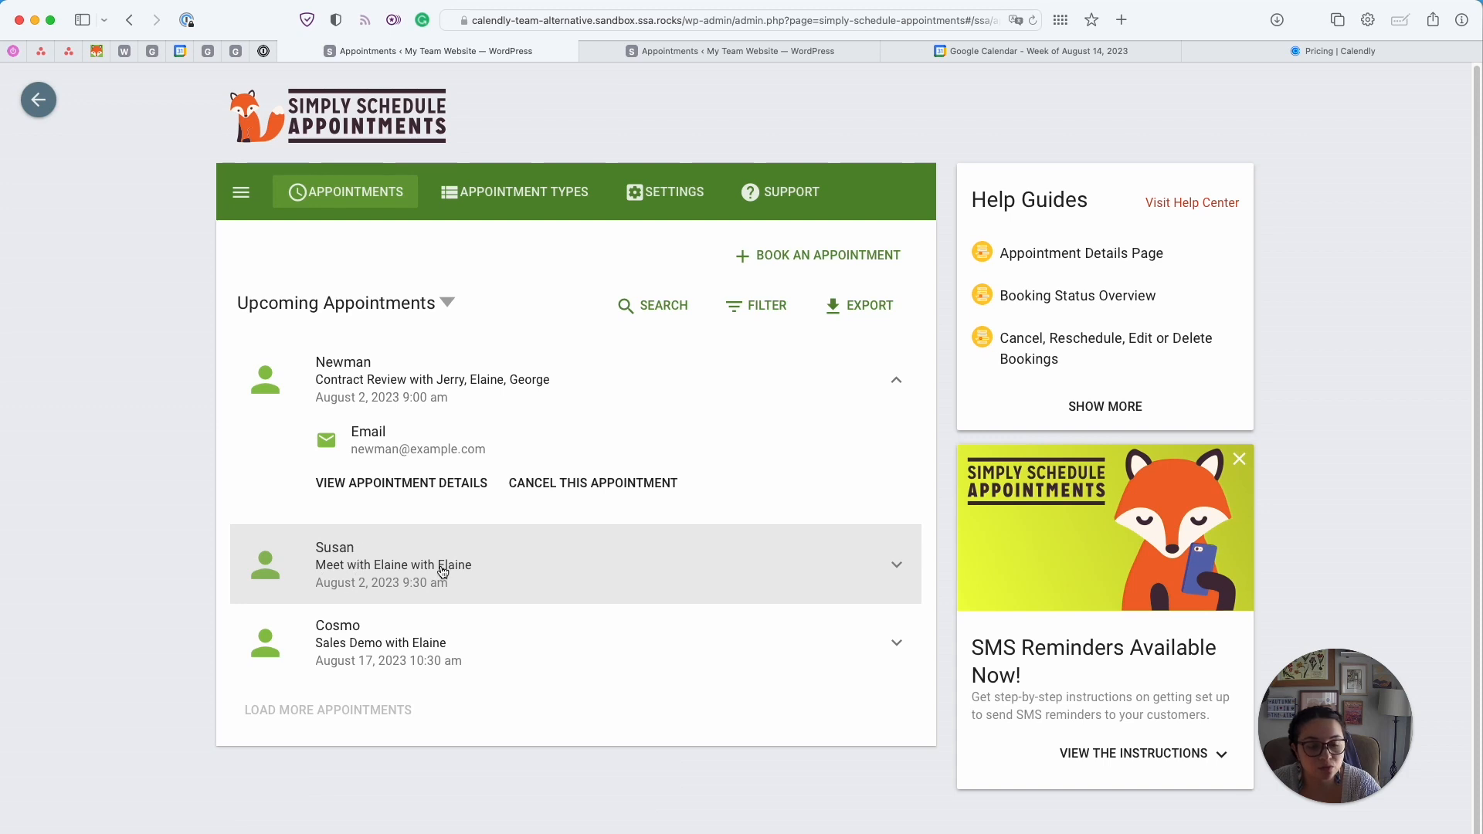
# Reassign the August 17 Sales Demo by adding another team member, removing the original one, and saving the changes
pyautogui.click(355, 663)
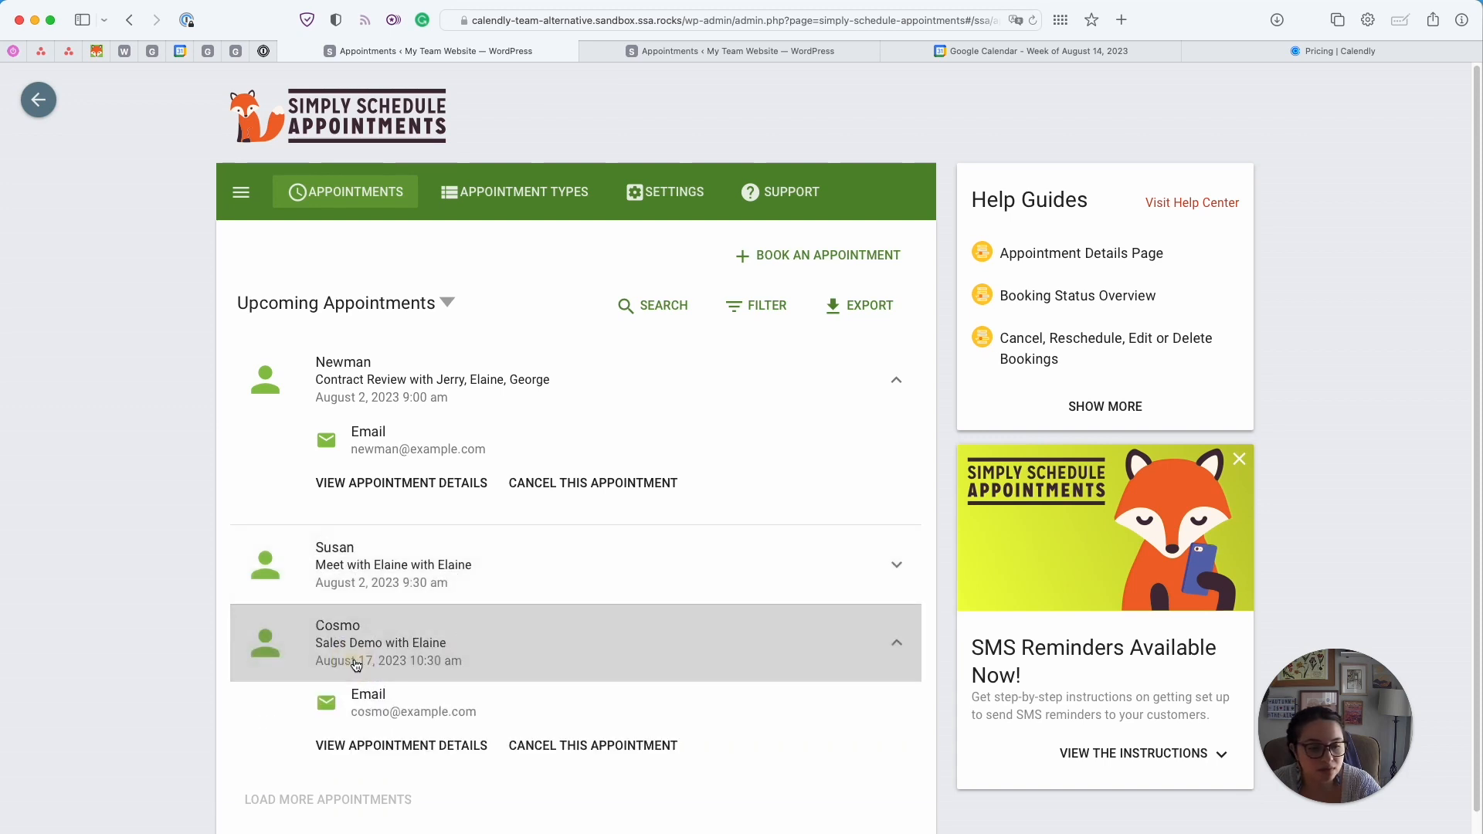
pyautogui.click(421, 745)
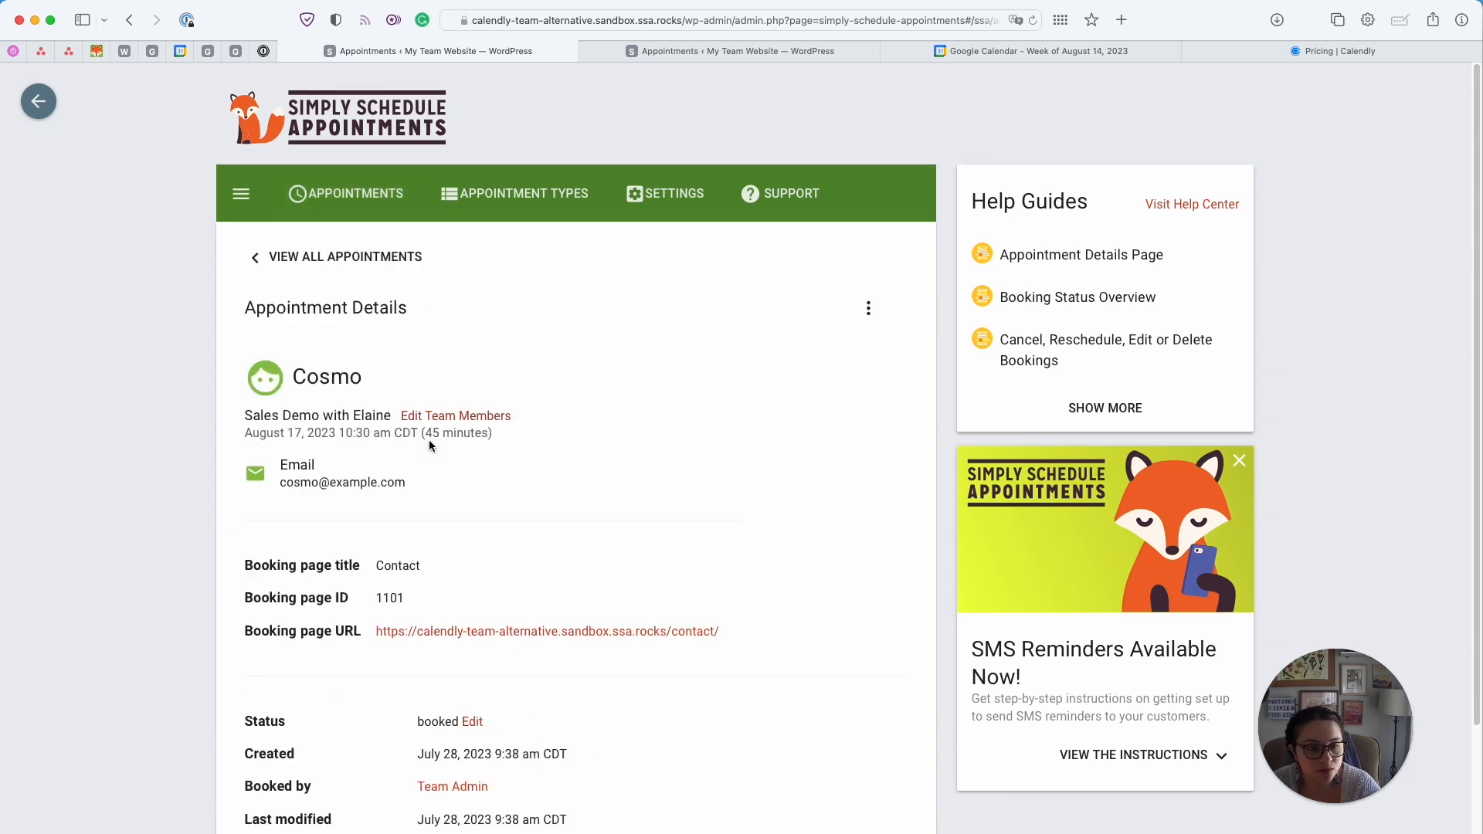
pyautogui.click(461, 417)
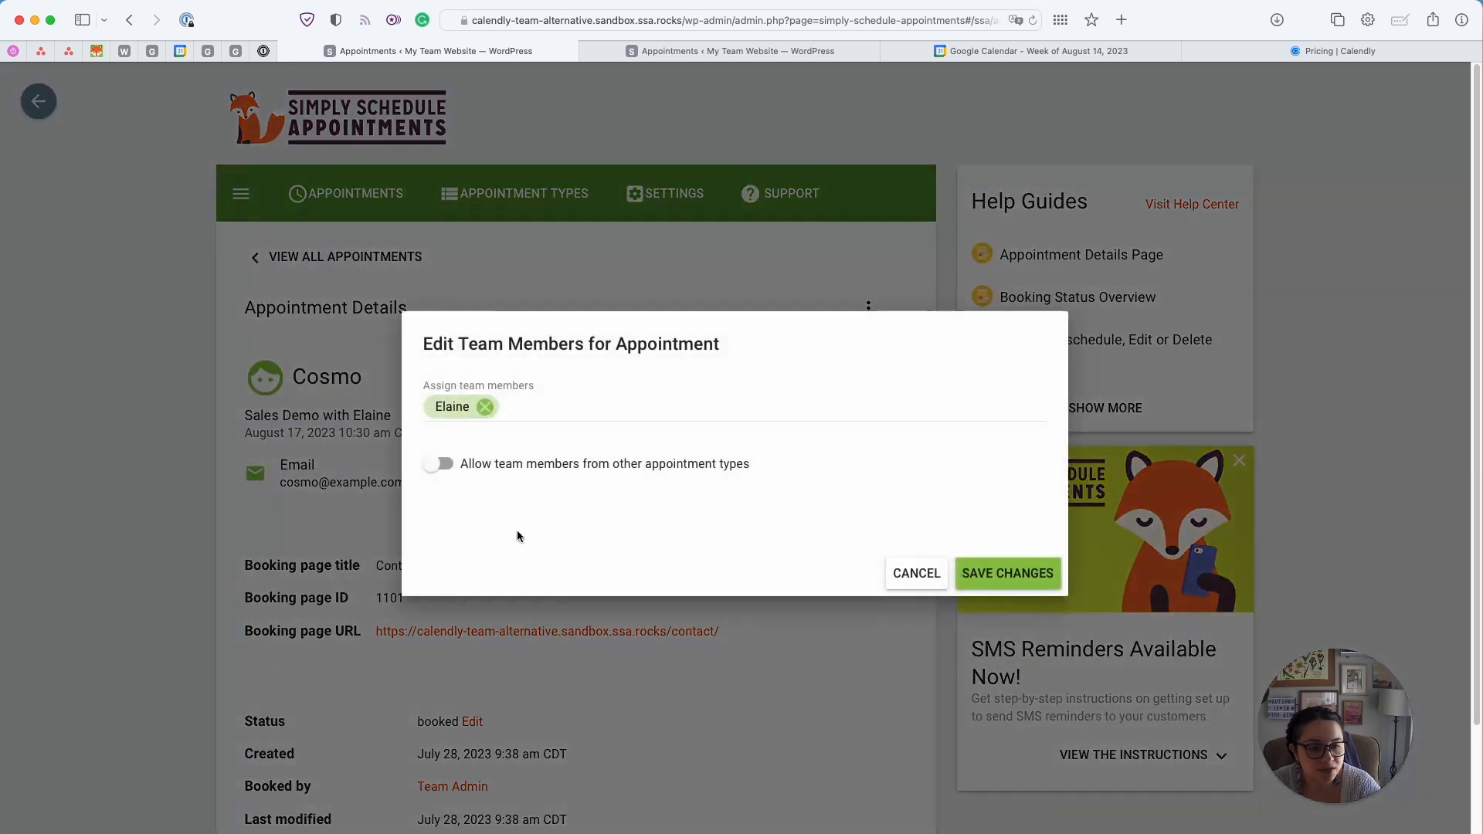
pyautogui.click(499, 405)
pyautogui.click(560, 620)
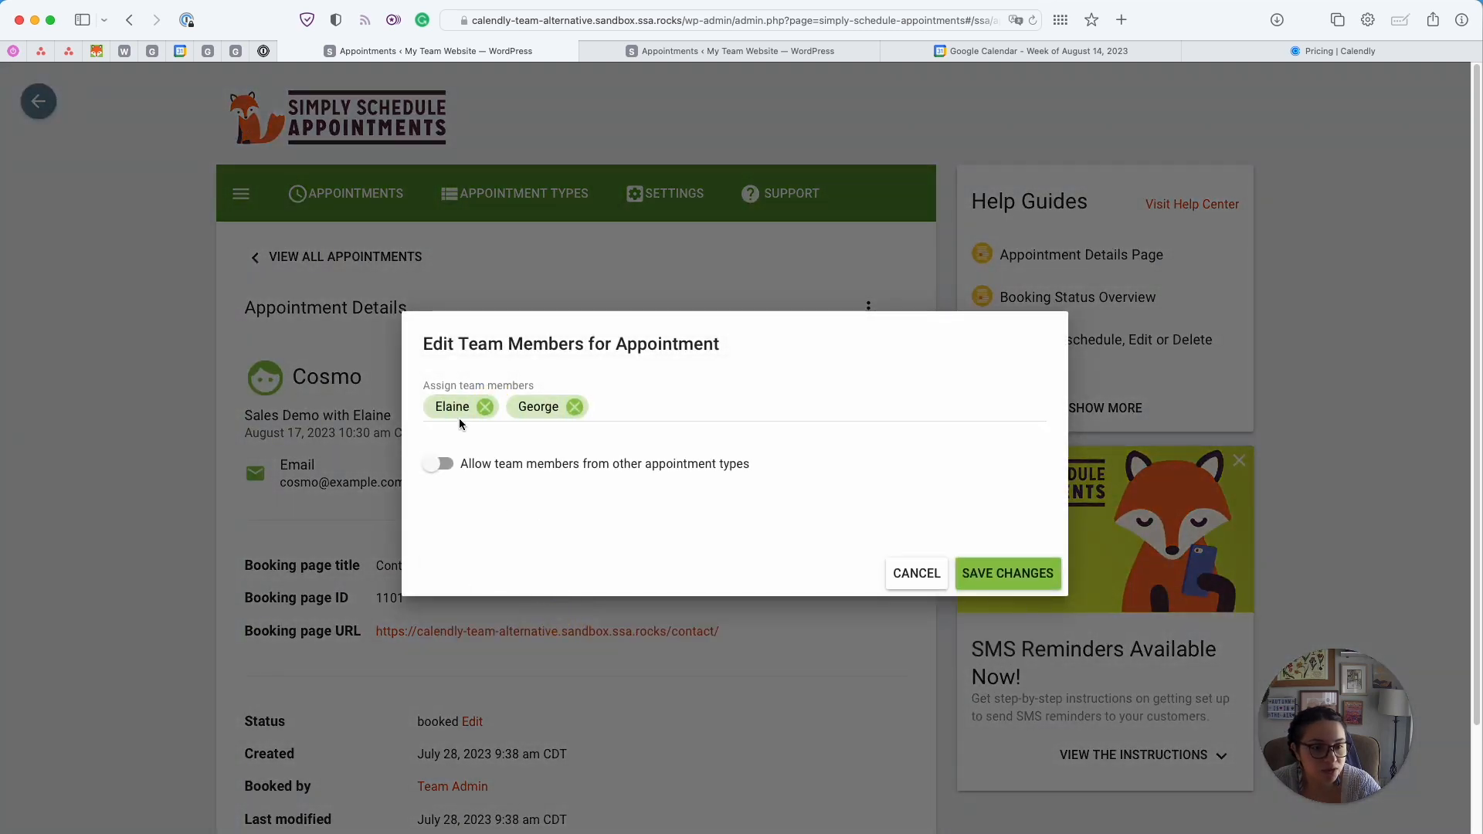
pyautogui.click(484, 407)
pyautogui.click(1035, 572)
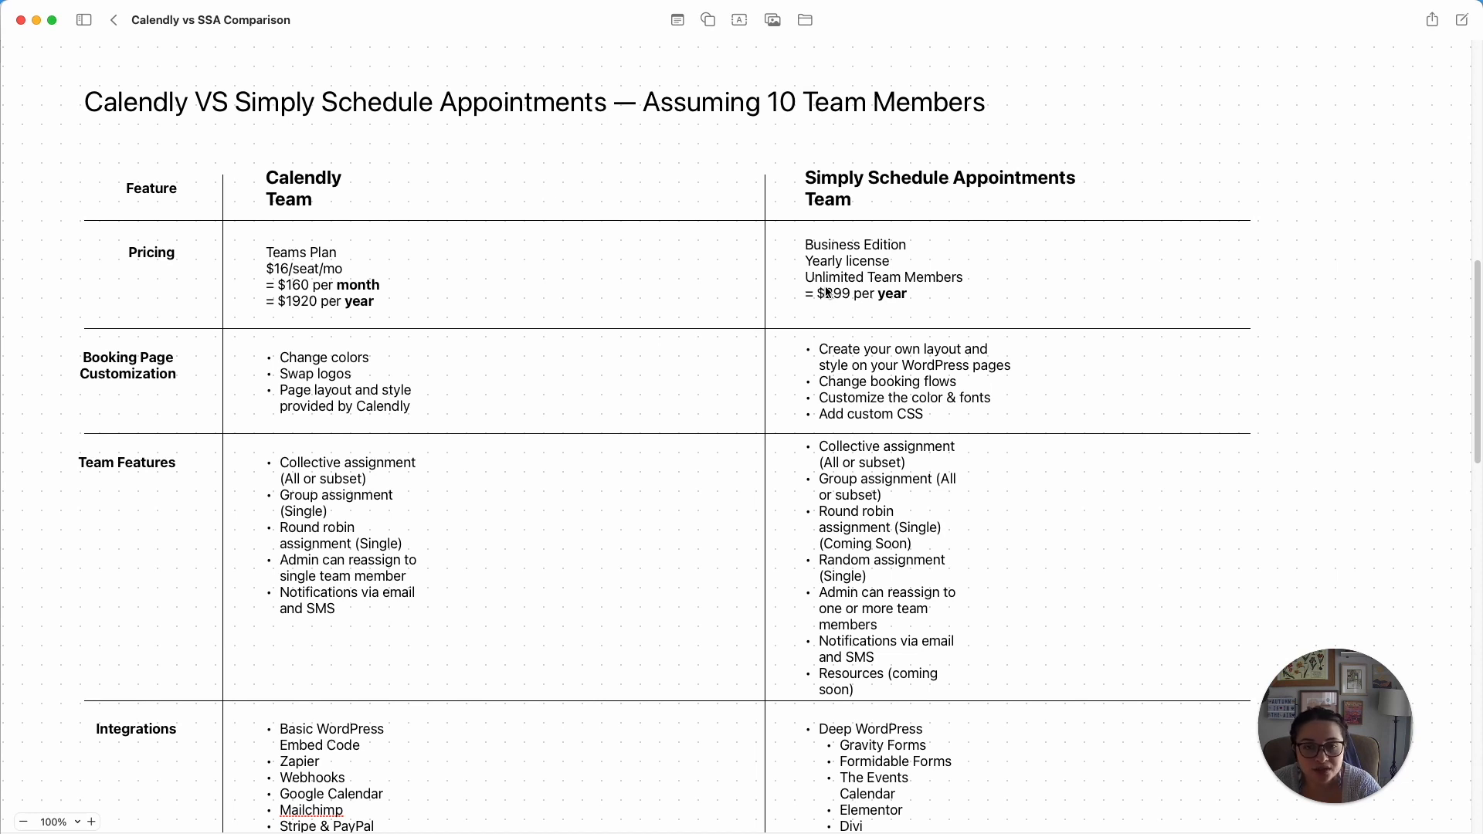
# Examine the Calendly vs SSA Comparison board's rows on pricing, booking page customization, team features, integrations and support
pyautogui.scroll(-2, 828, 292)
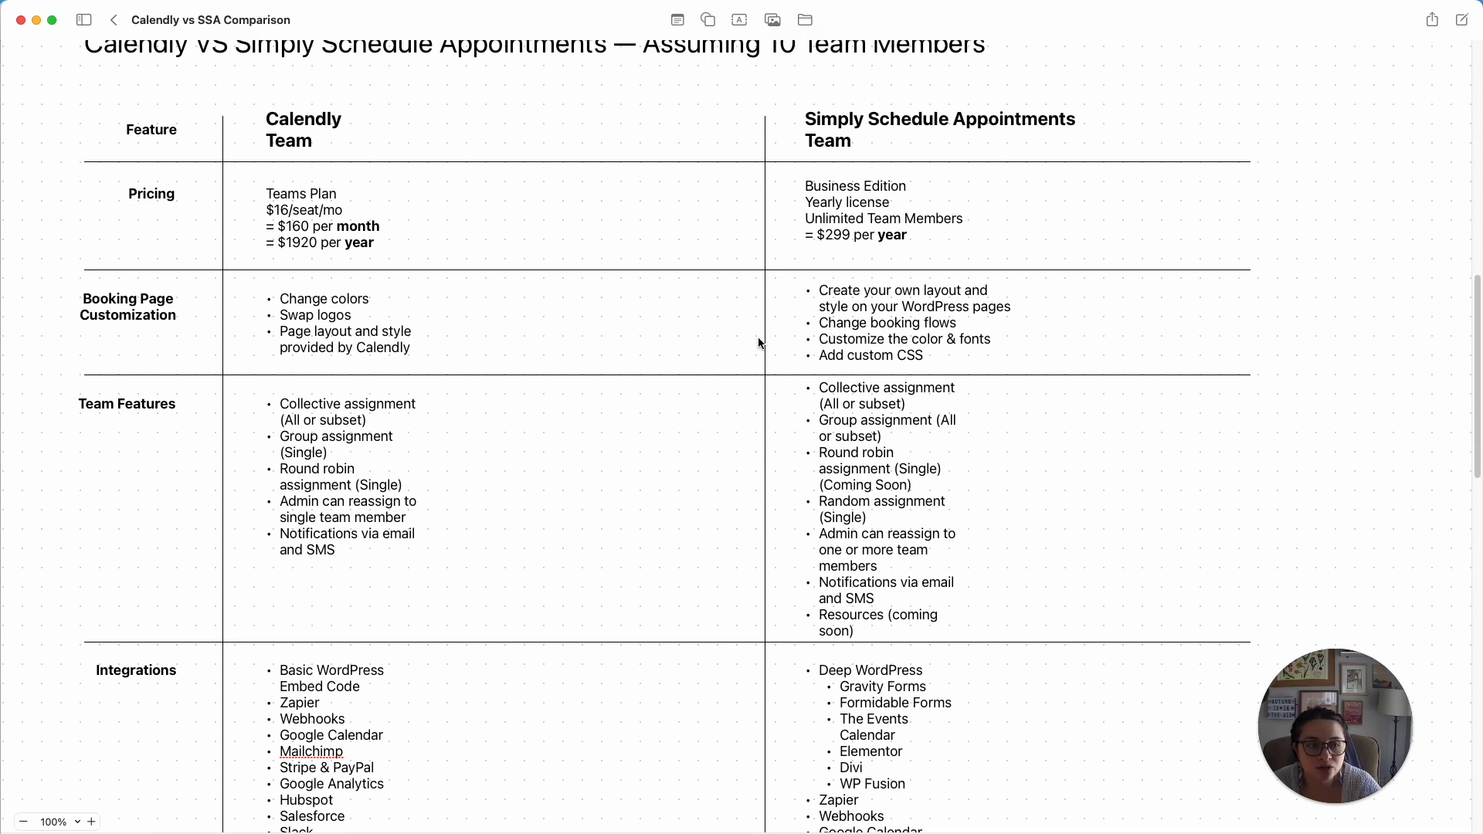
pyautogui.scroll(-2, 760, 343)
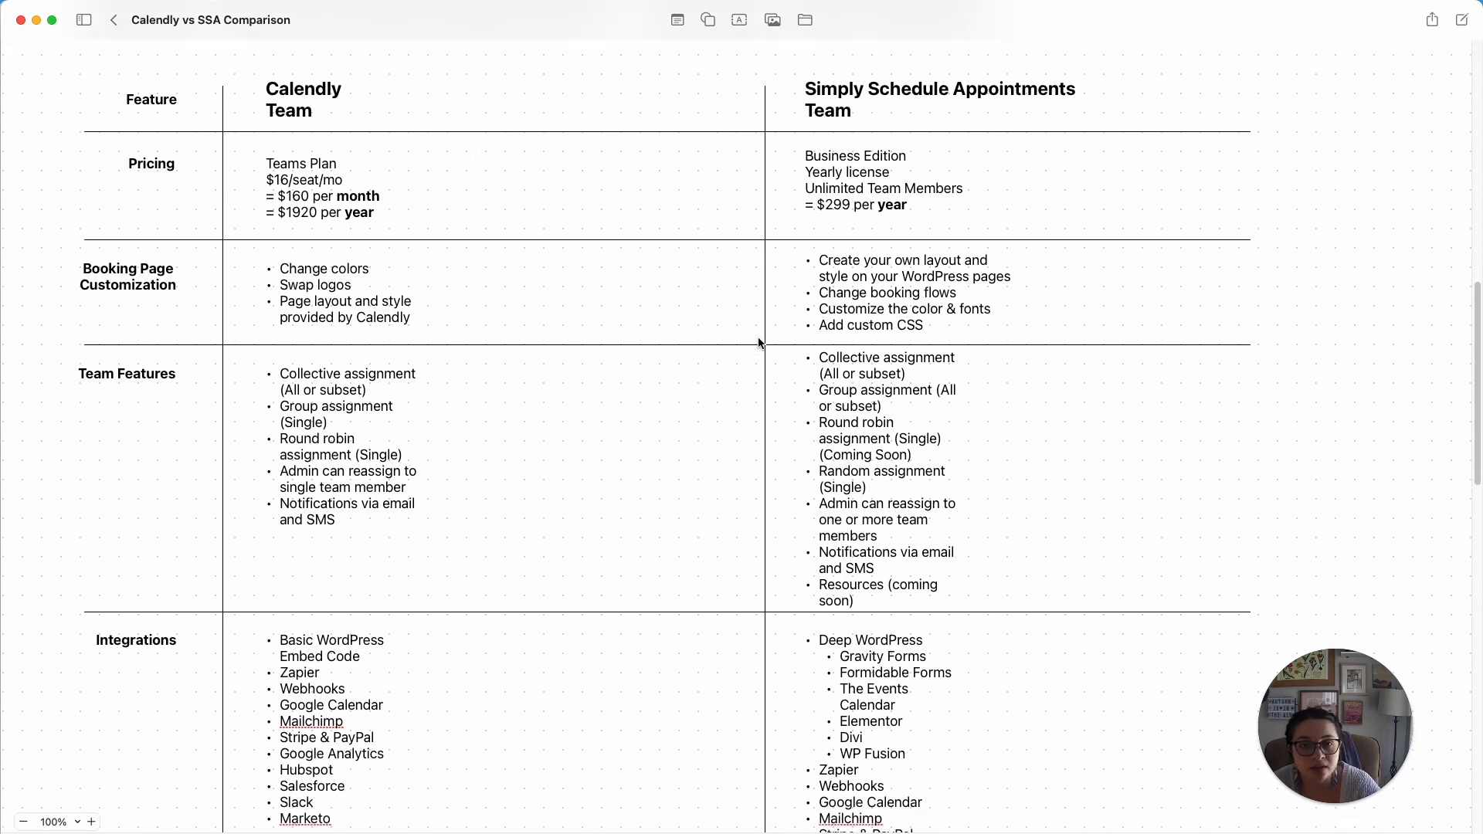
pyautogui.scroll(-4, 760, 343)
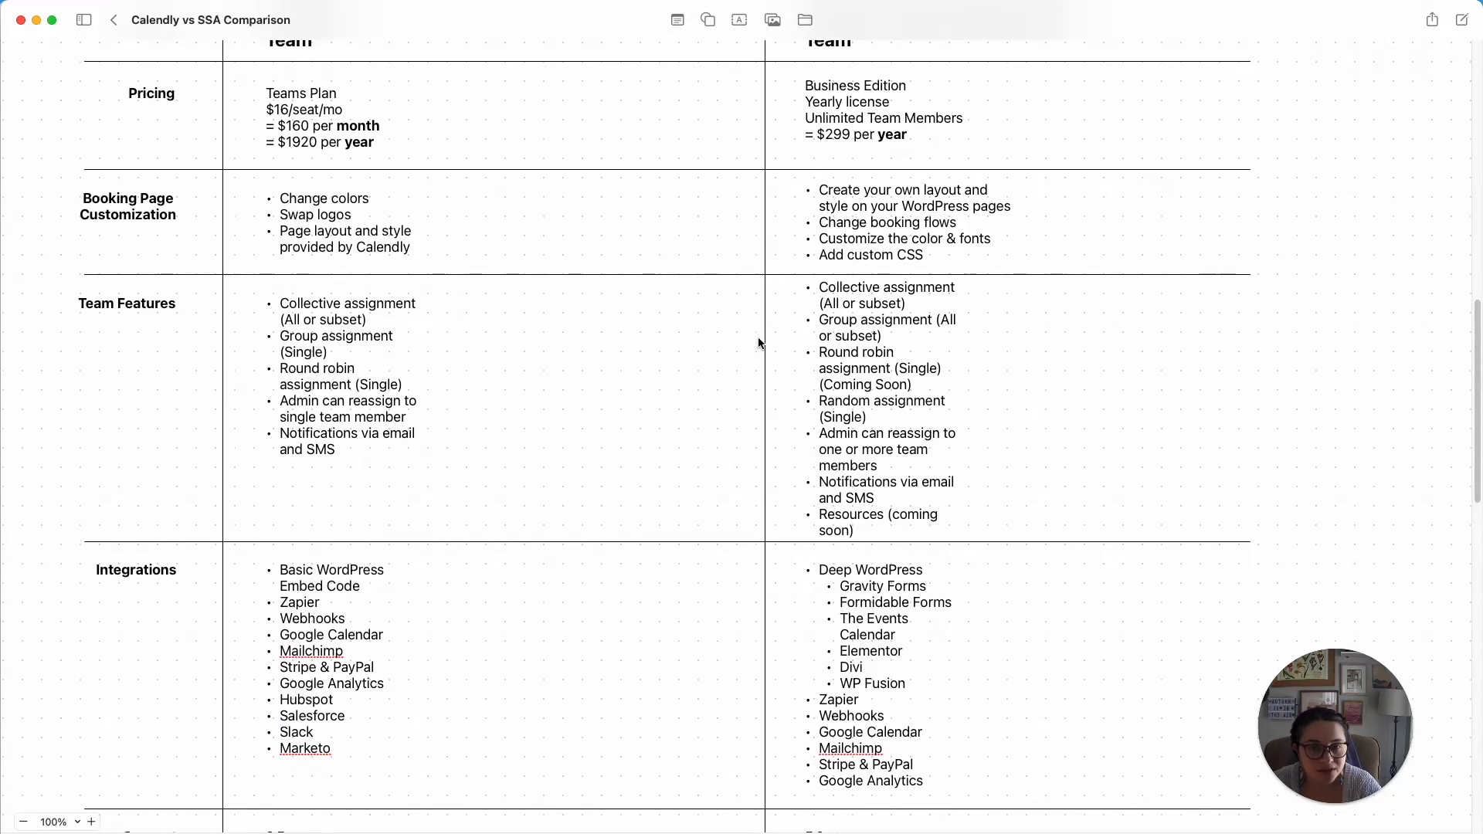
pyautogui.click(832, 380)
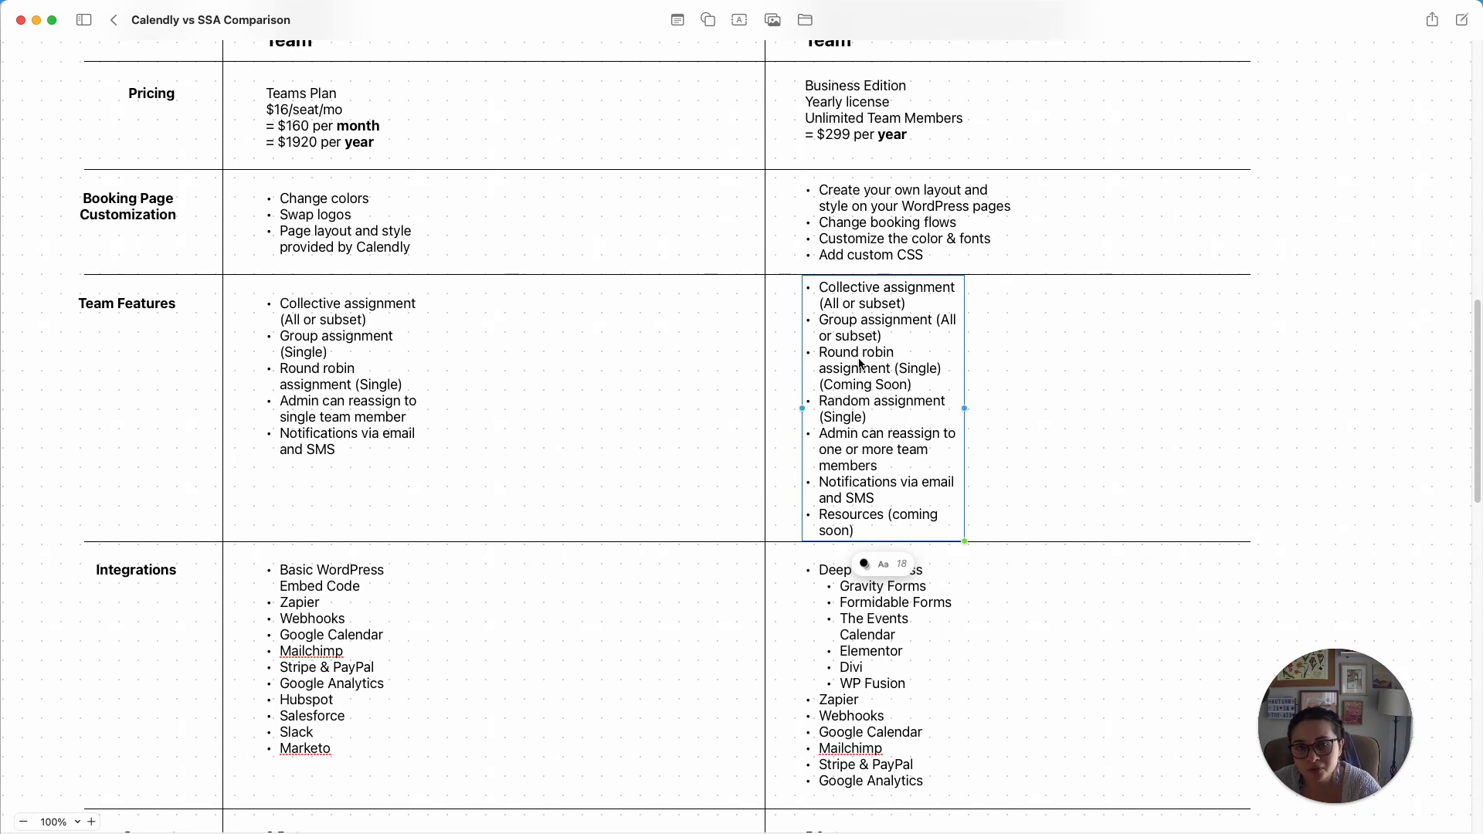
pyautogui.scroll(-1, 859, 363)
pyautogui.scroll(1, 859, 363)
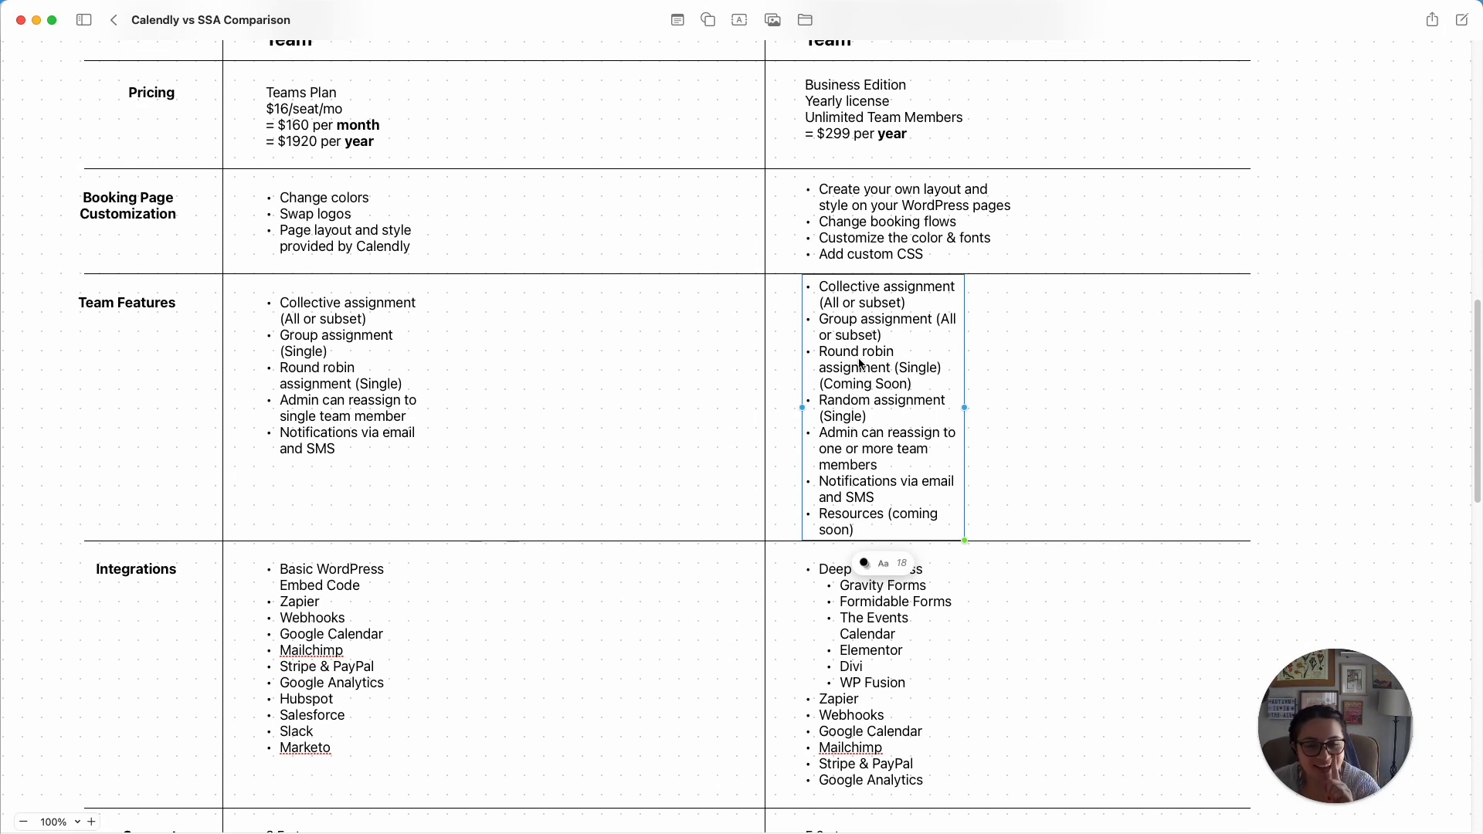
pyautogui.scroll(-5, 861, 363)
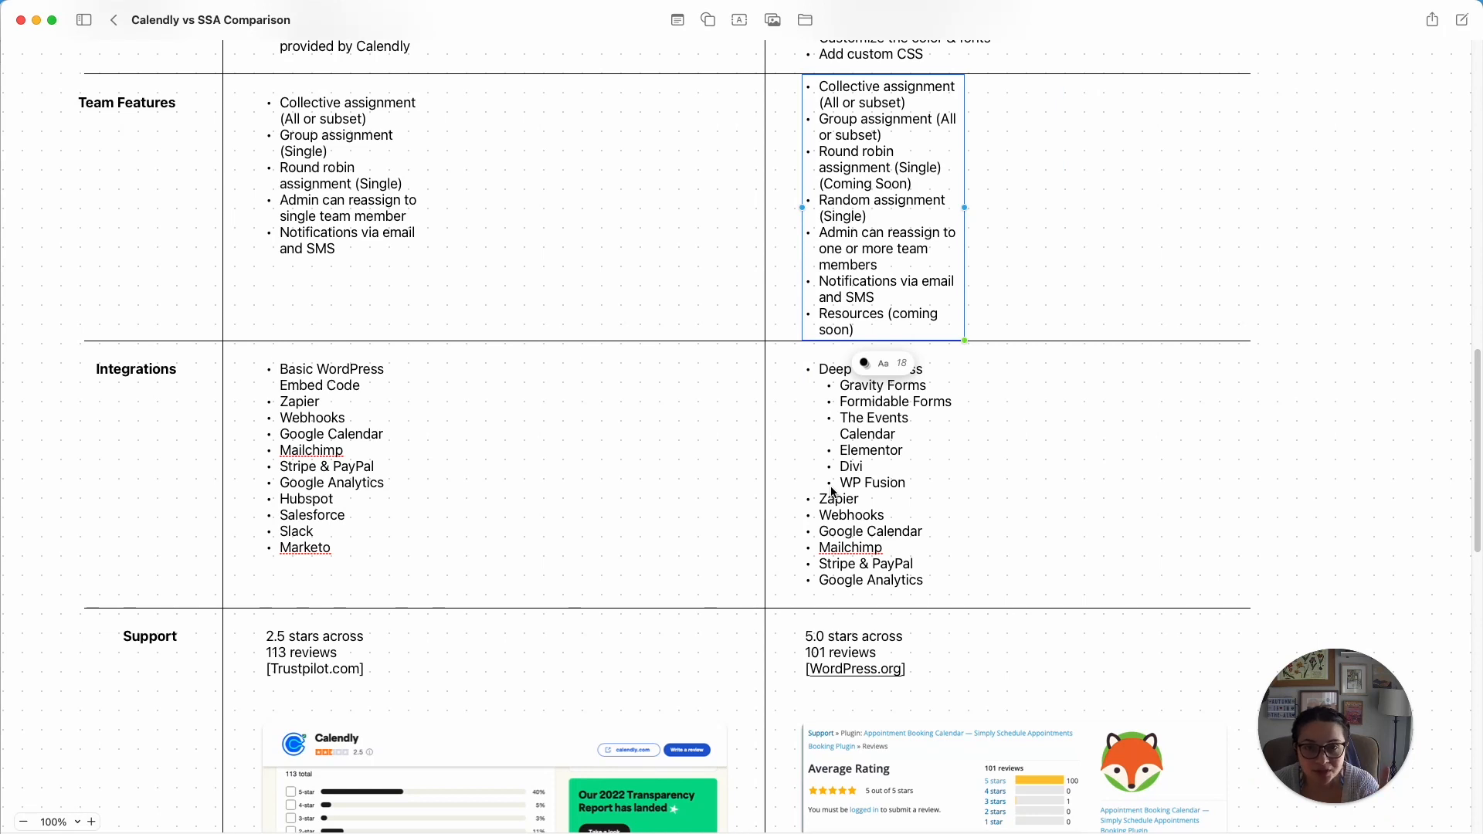
pyautogui.click(834, 493)
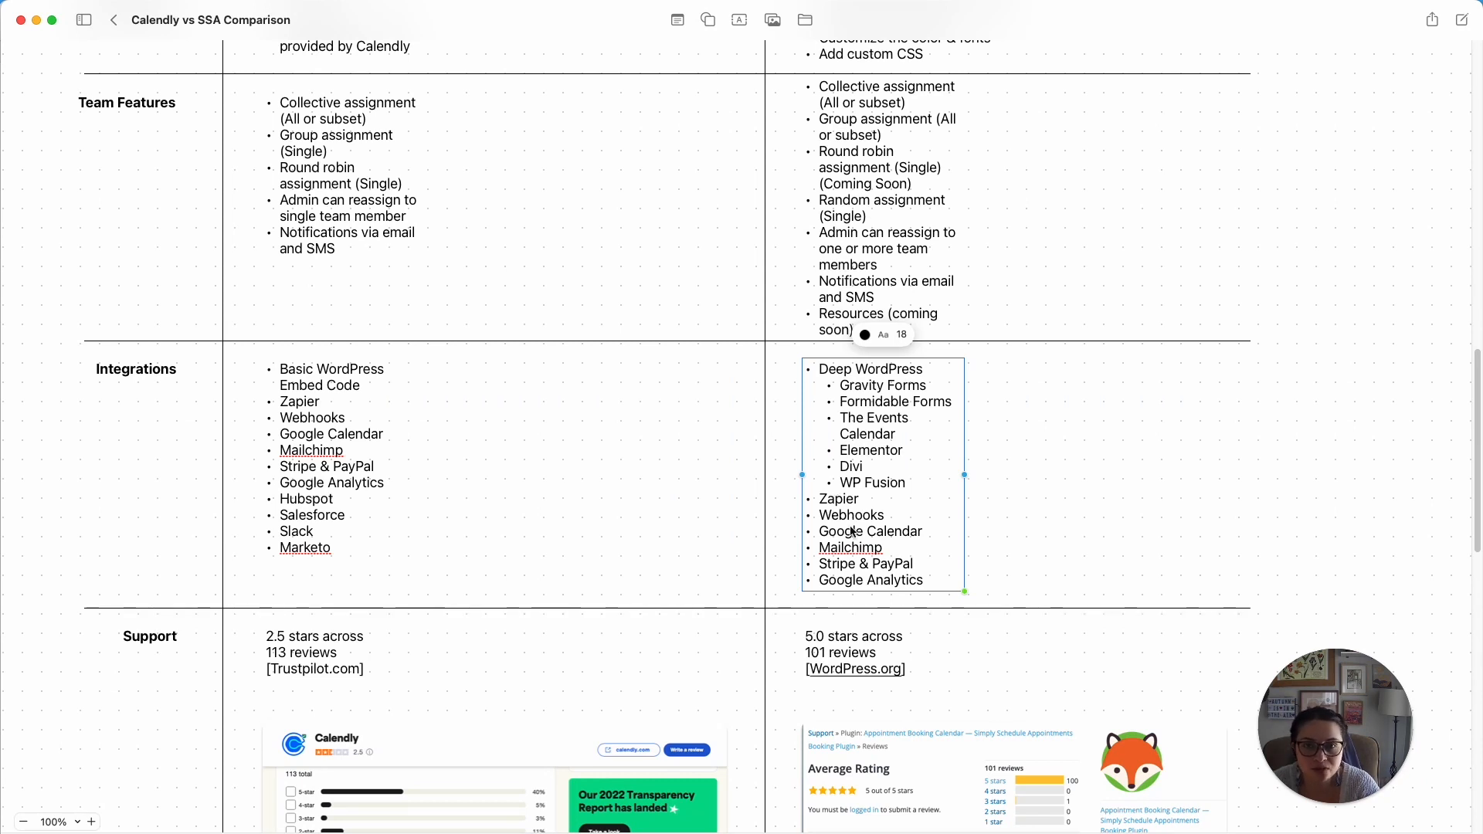
pyautogui.scroll(-5, 854, 533)
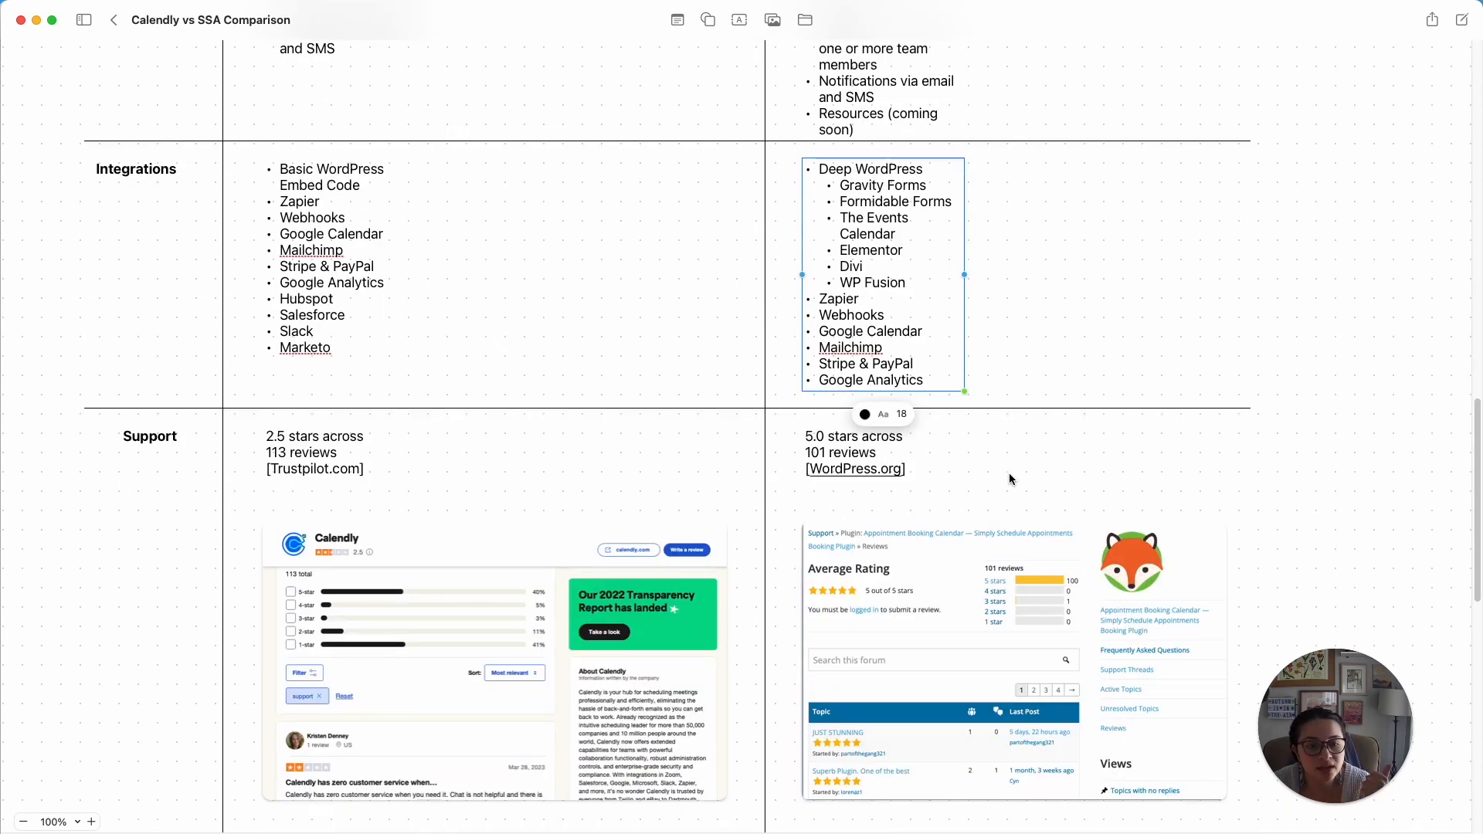
pyautogui.scroll(-1, 1008, 475)
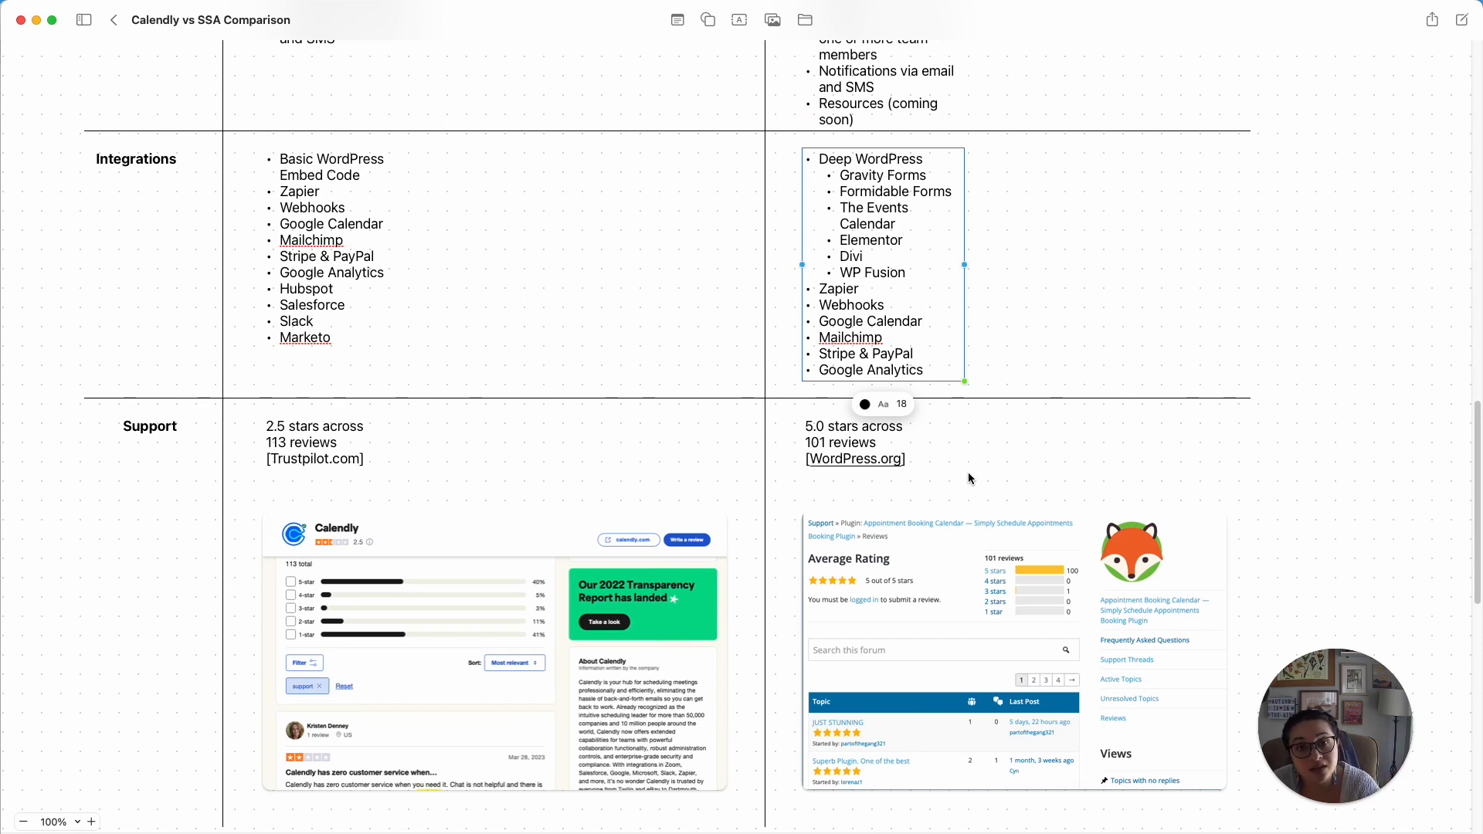
# Return to the start of the comparison table and review the pricing, customization and team features rows again
pyautogui.scroll(5, 969, 474)
pyautogui.scroll(4, 968, 476)
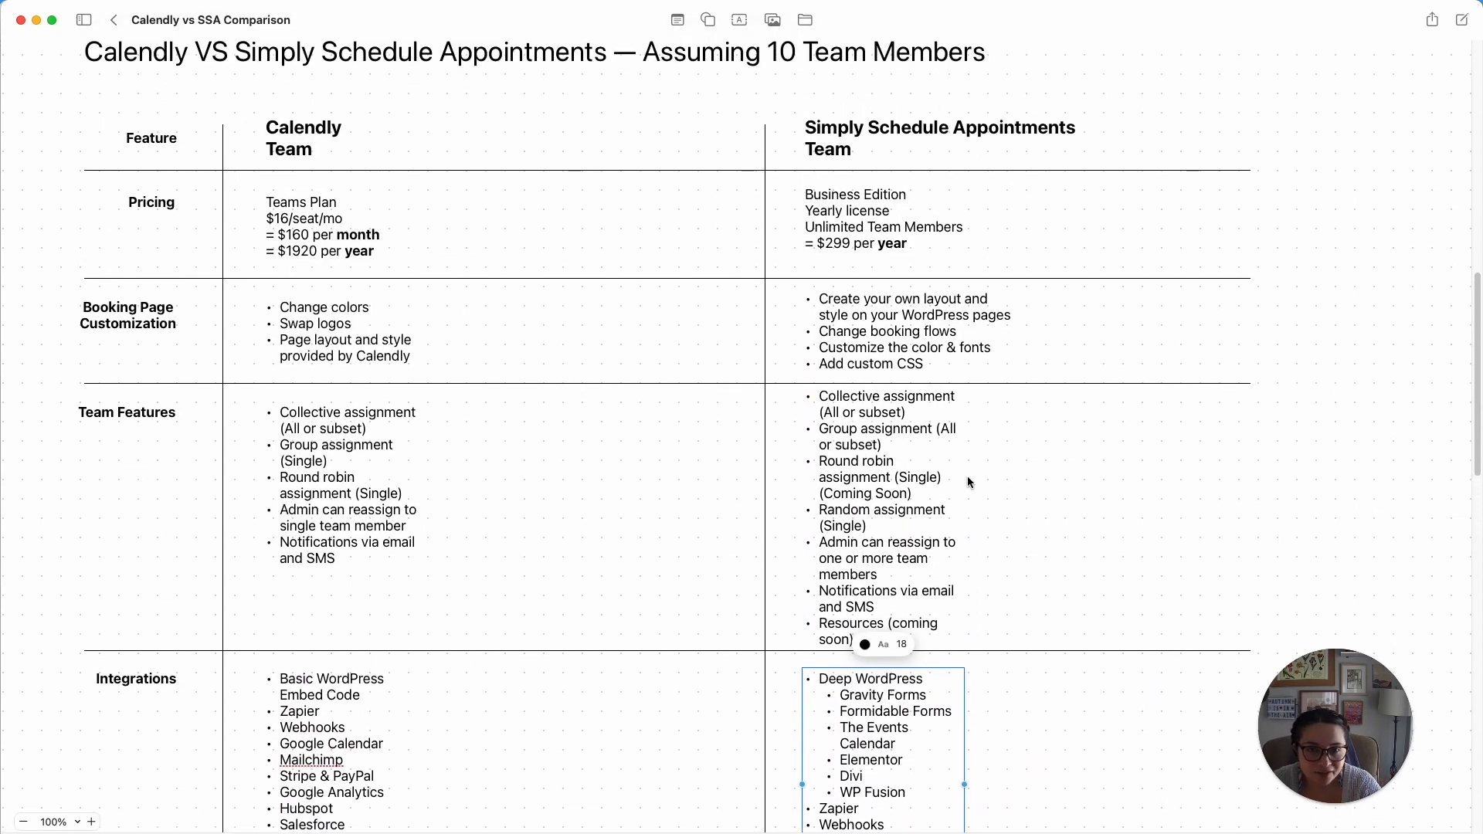
pyautogui.scroll(1, 967, 481)
pyautogui.scroll(2, 967, 482)
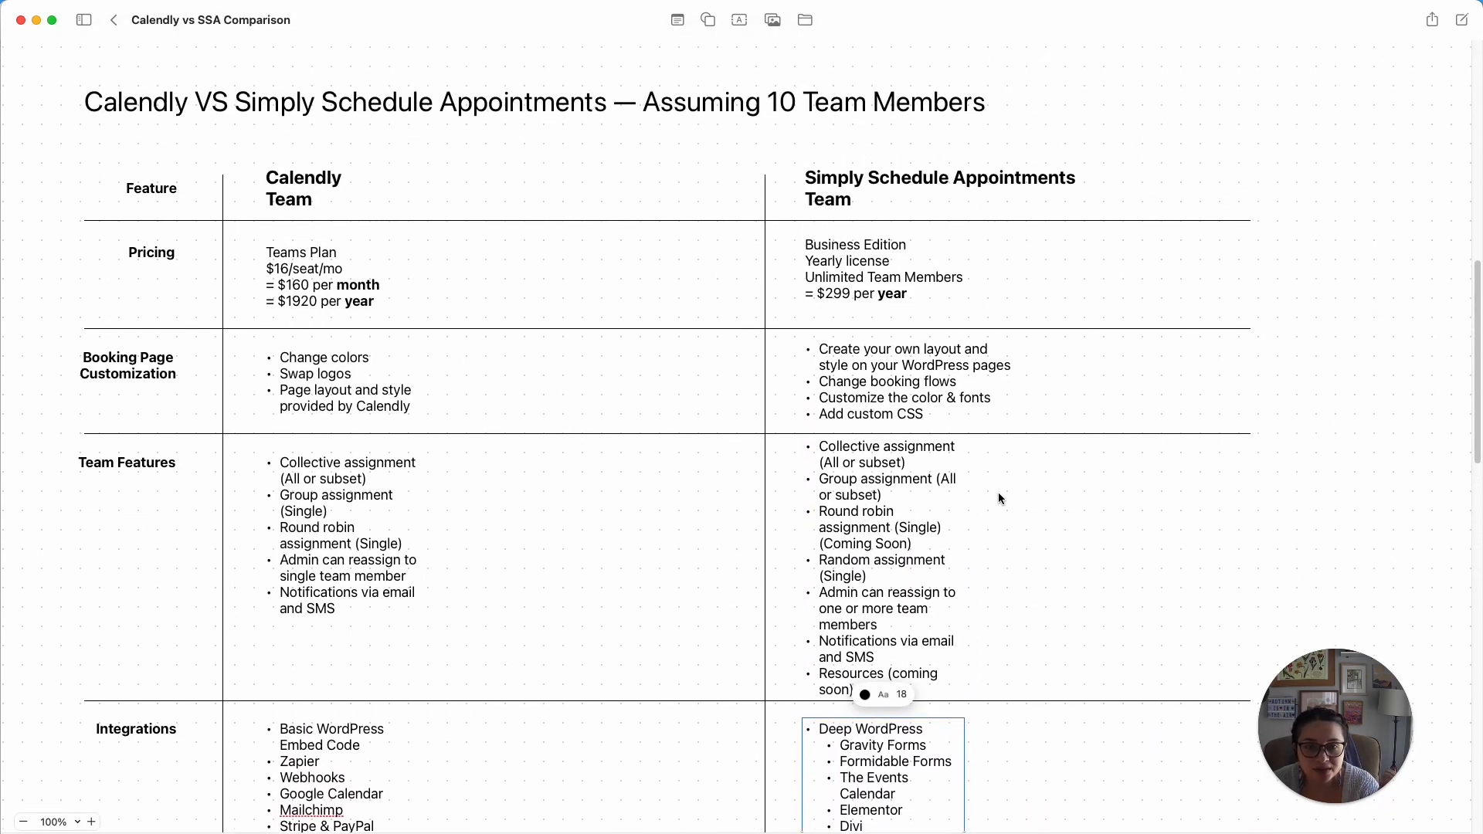
pyautogui.scroll(-1, 998, 492)
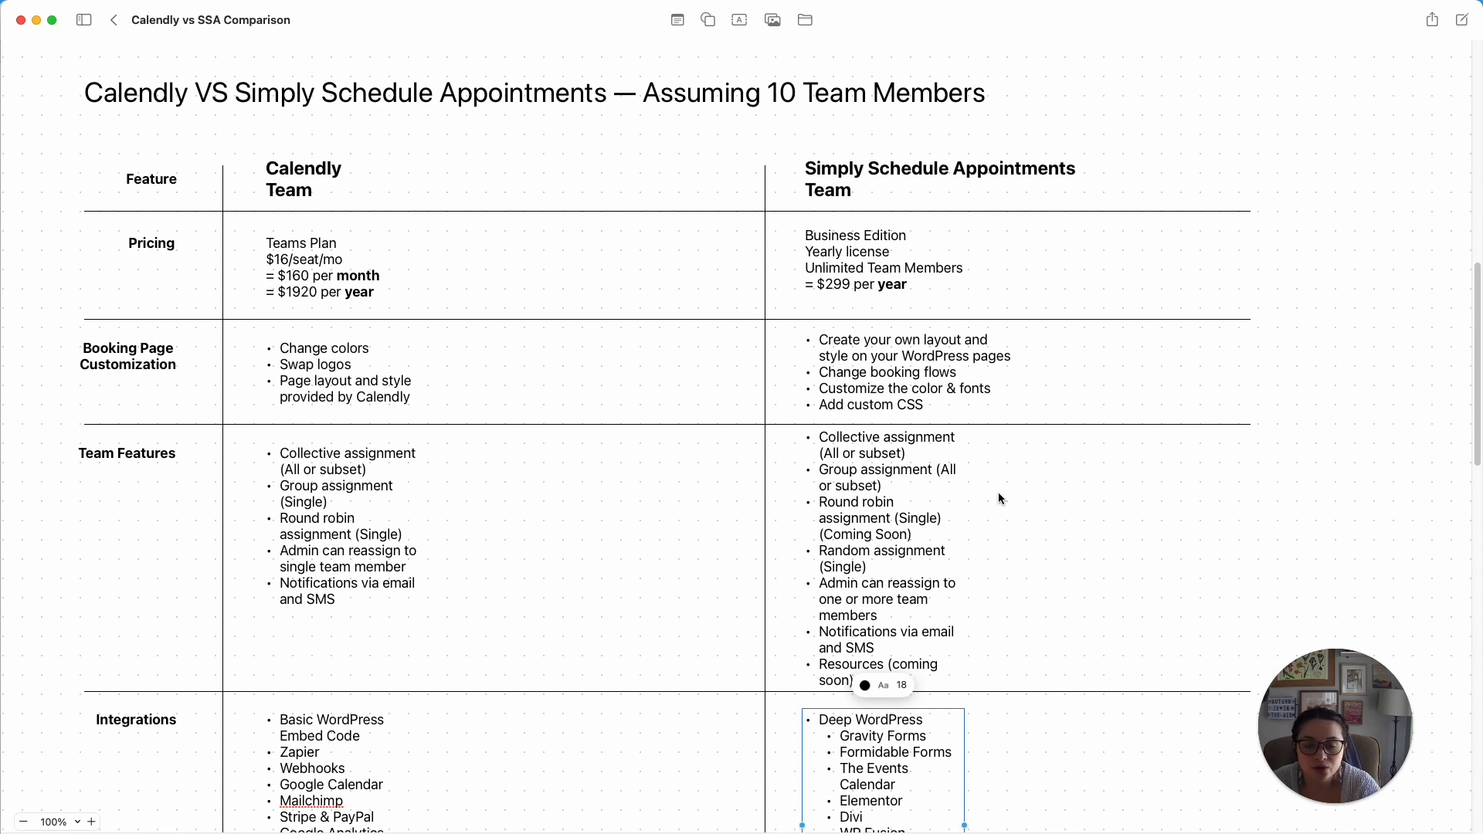
pyautogui.scroll(-1, 1000, 499)
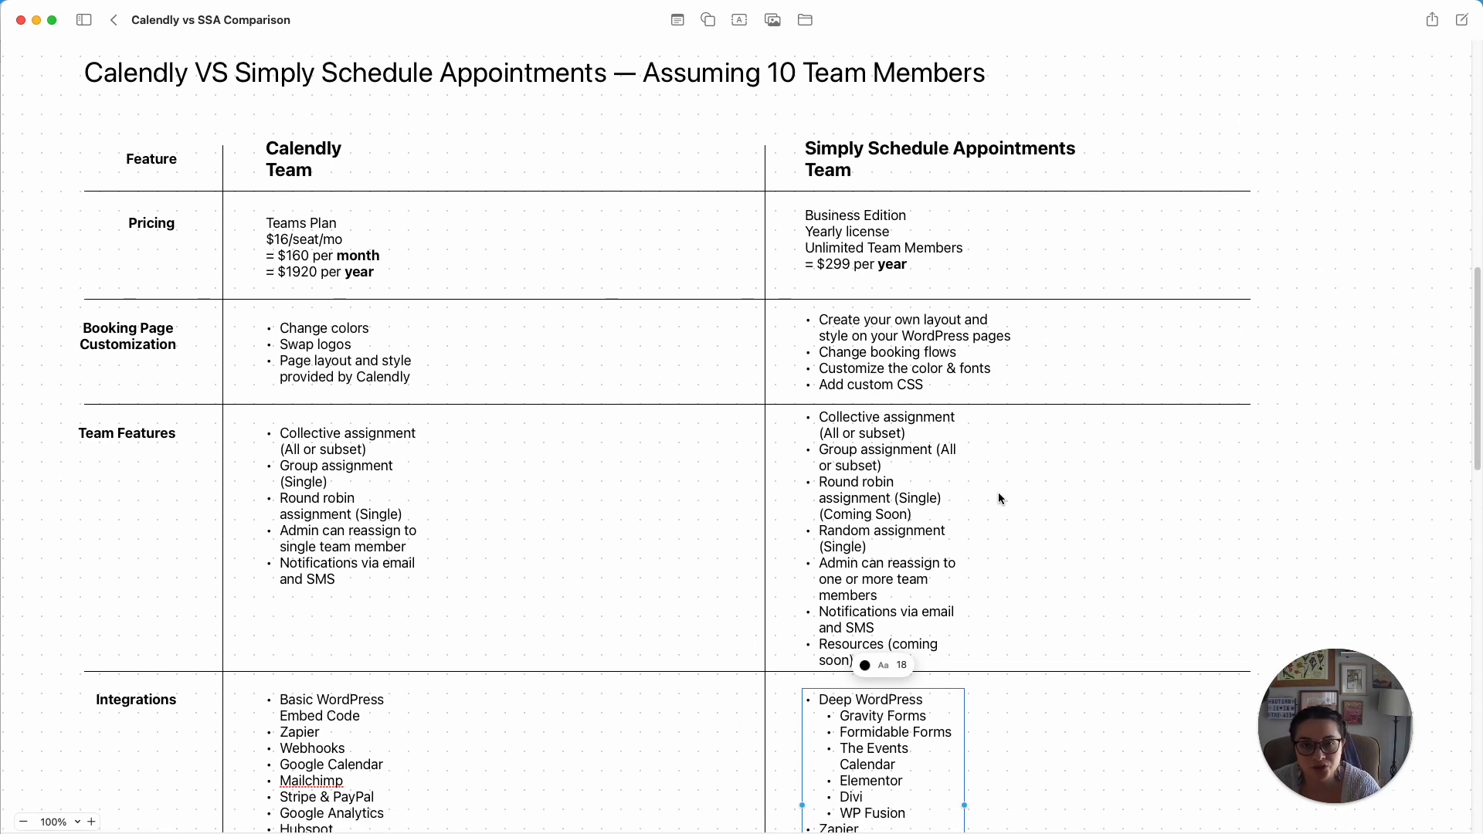
pyautogui.scroll(-1, 1001, 499)
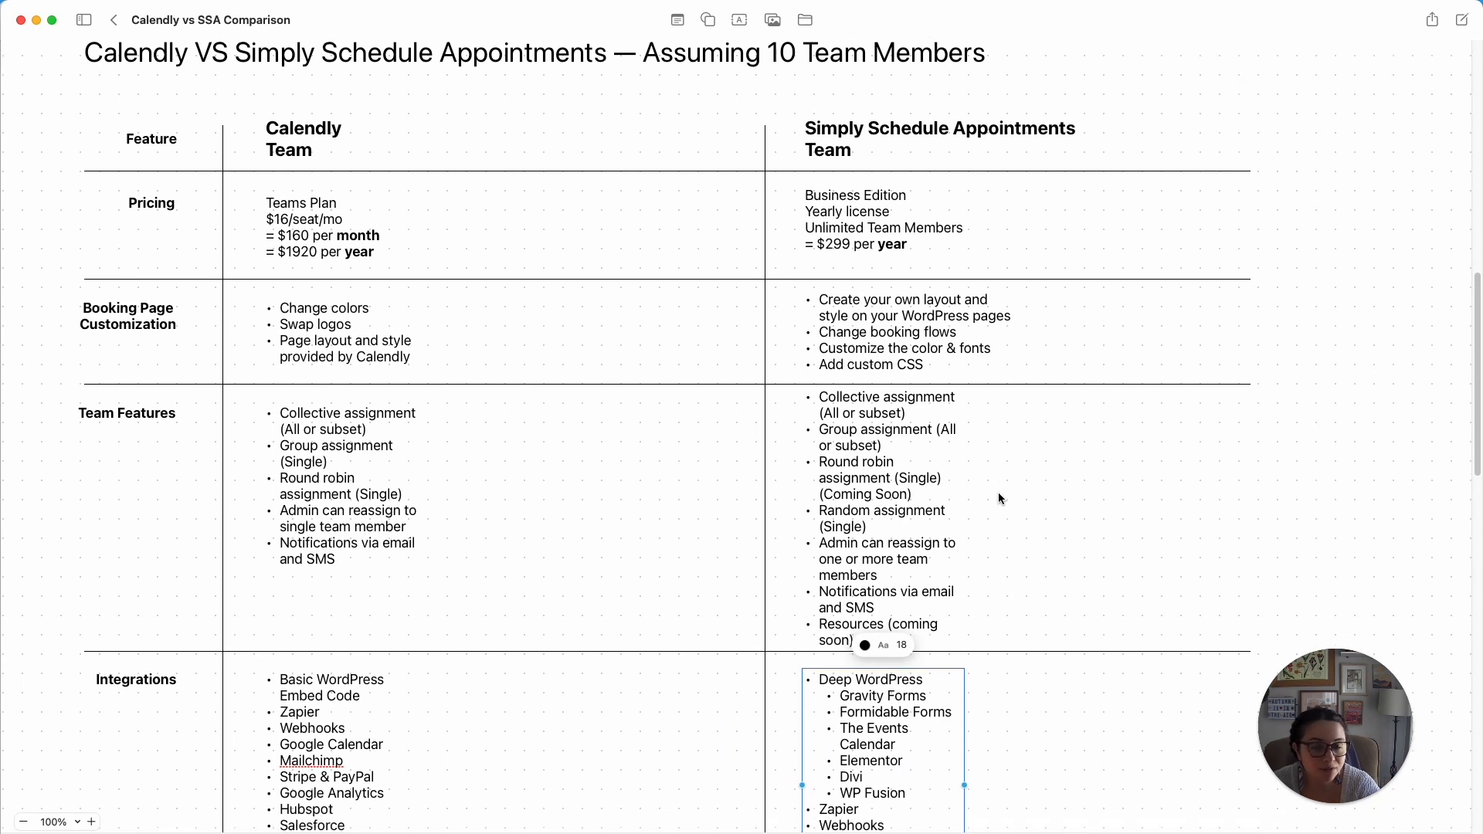